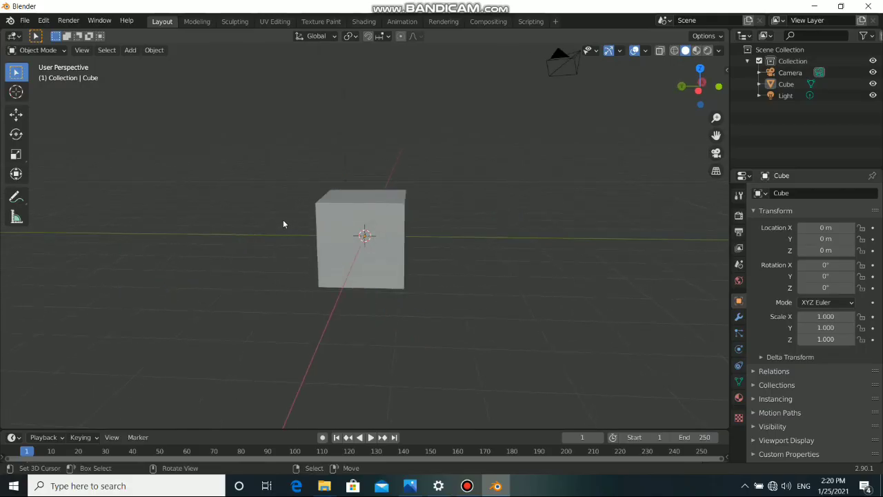
Add a Motion Tracking workspace from the VFX templates.
middle_click_drag(283, 224, 290, 242)
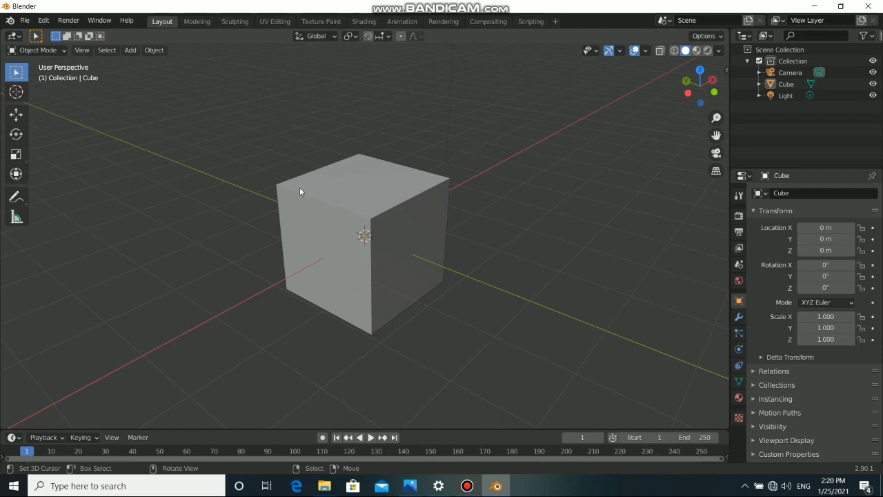
left_click(555, 22)
mouse_move(514, 78)
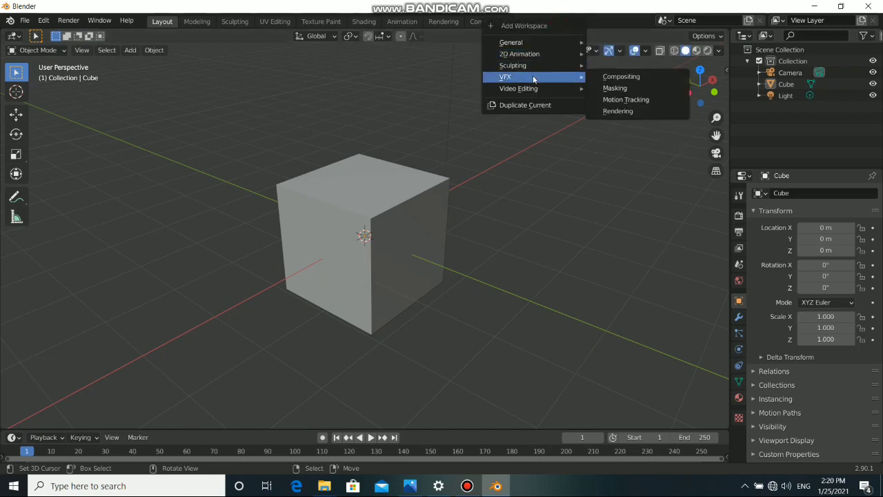
left_click(612, 100)
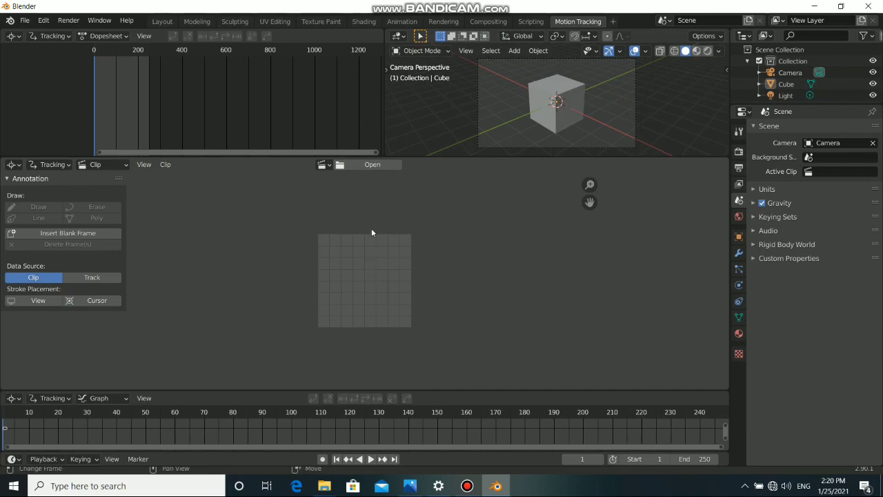
Load the video DSC_0093.MOV from the Raw Footage folder as the movie clip for tracking.
left_click(357, 164)
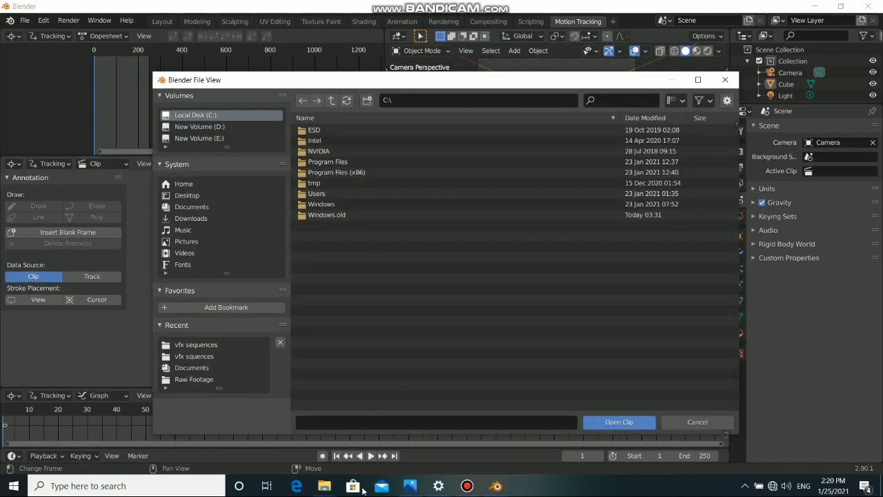
mouse_move(321, 486)
left_click(382, 431)
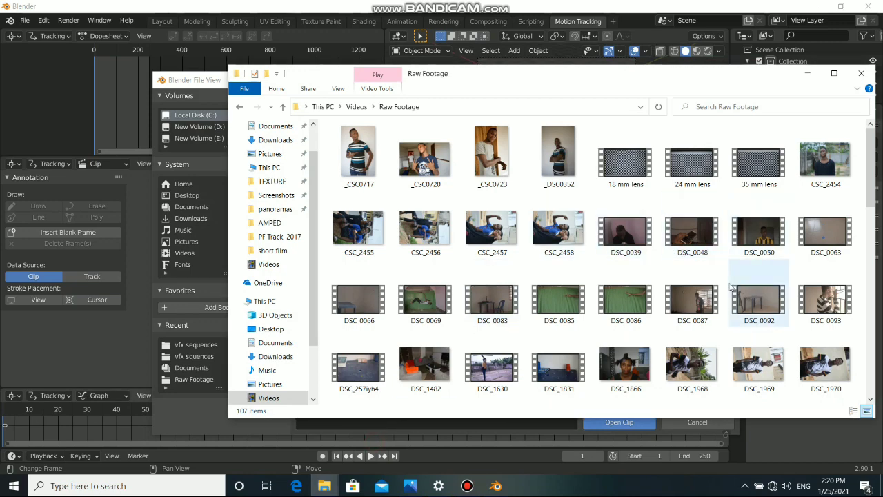
left_click_drag(803, 305, 491, 414)
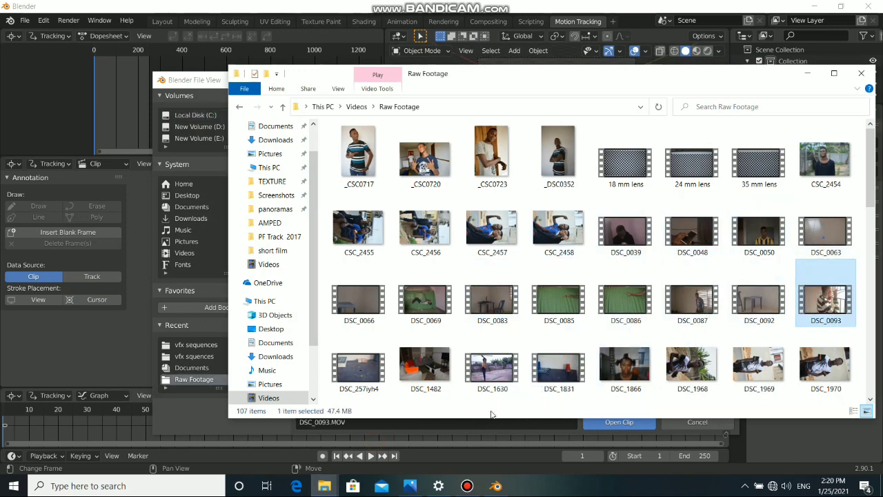
left_click(198, 326)
left_click(625, 423)
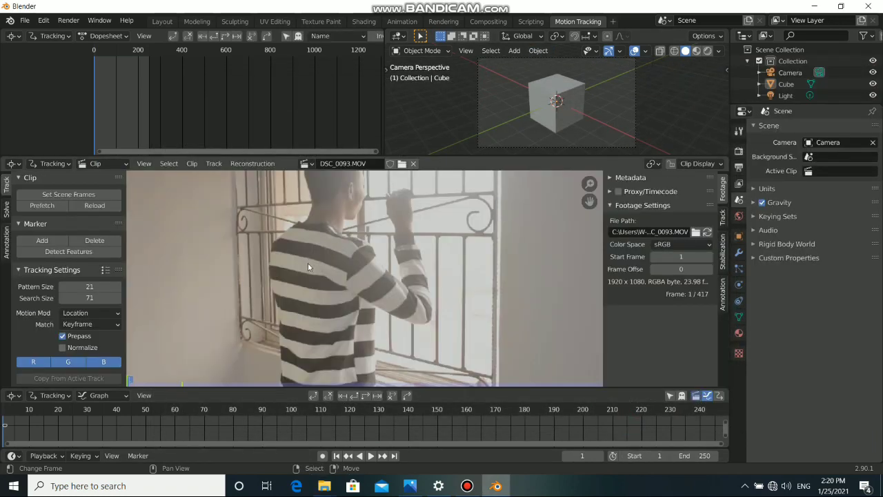
Match the scene's frame range to the length of the loaded clip.
scroll(309, 265, "down", 3)
scroll(457, 425, "down", 1)
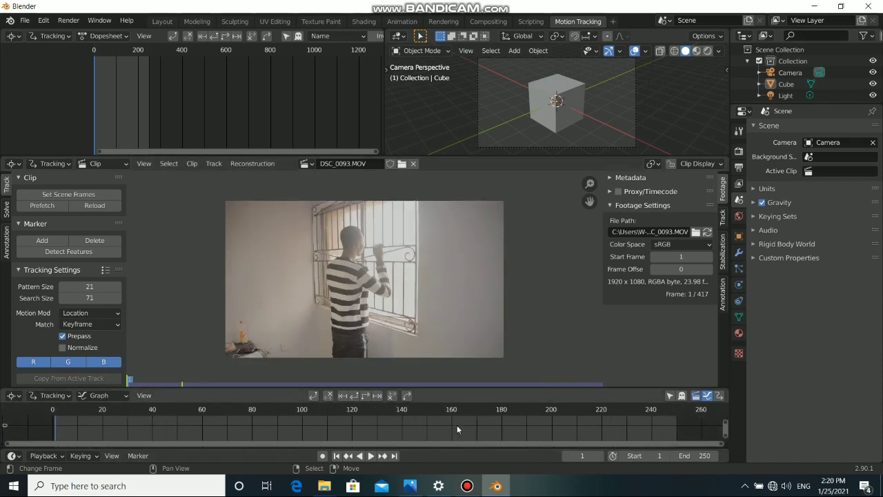
scroll(457, 425, "down", 2)
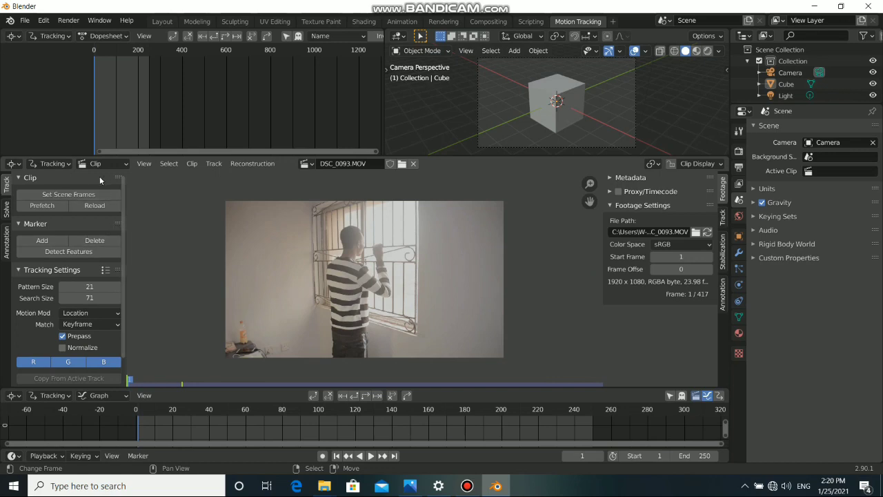
left_click(69, 194)
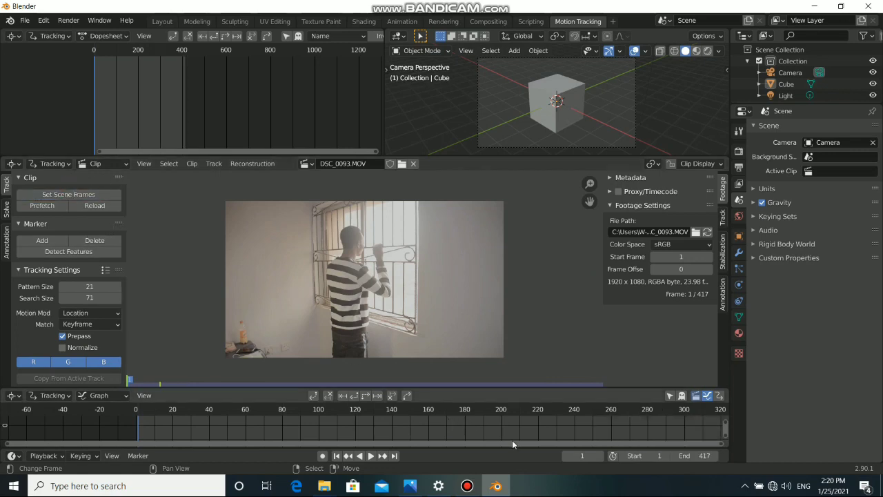
scroll(327, 431, "down", 5, "ctrl")
scroll(327, 427, "down", 1)
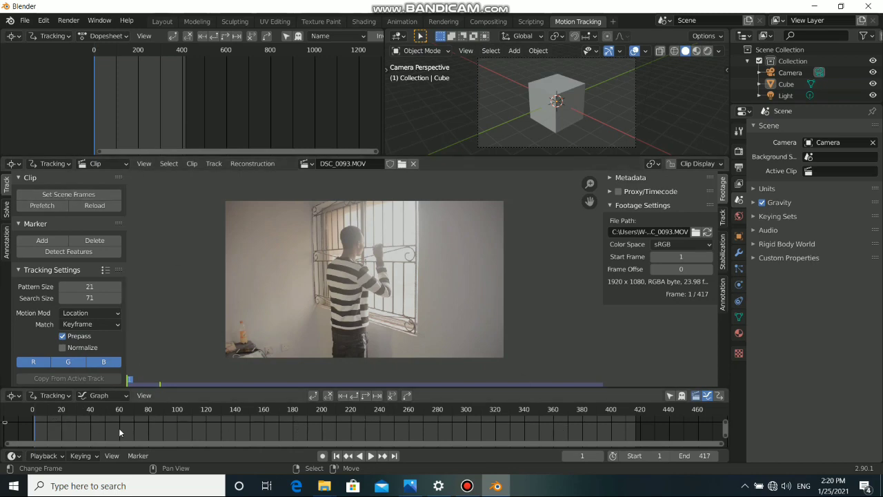
Move the playhead to frame 201 and set the scene's start frame to 202.
left_click(324, 431)
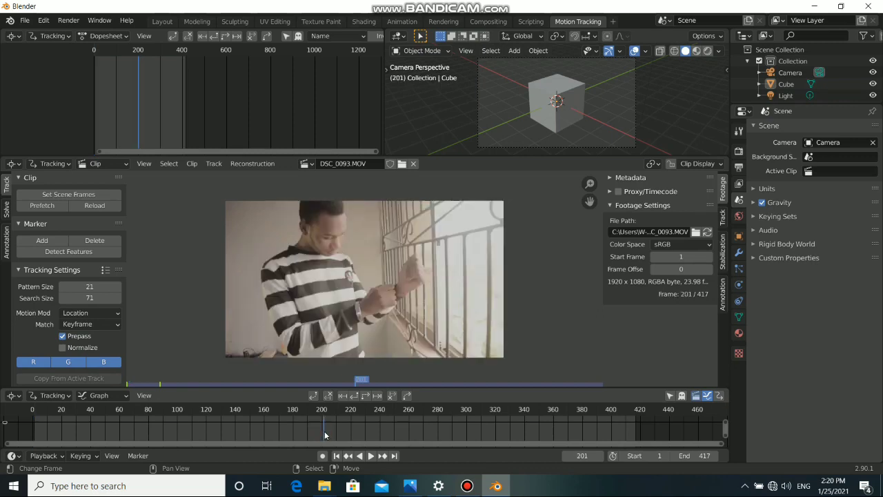
left_click(584, 455)
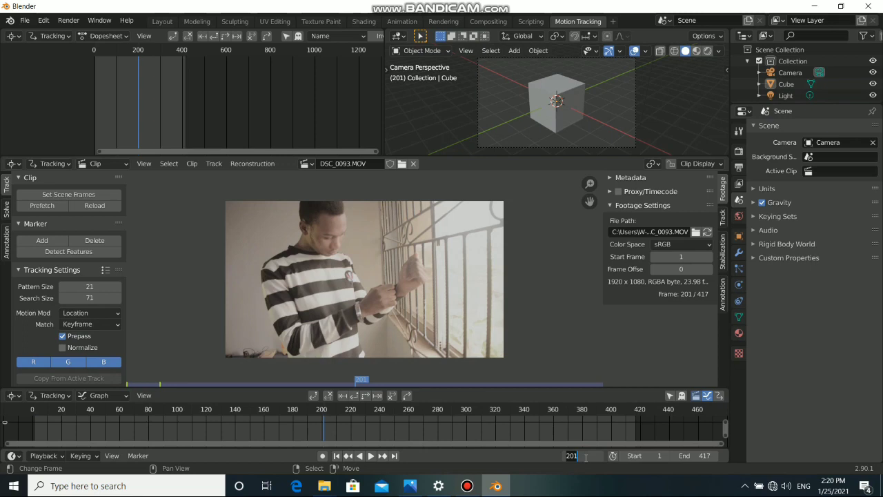
key("Return")
left_click(634, 456)
key("Return")
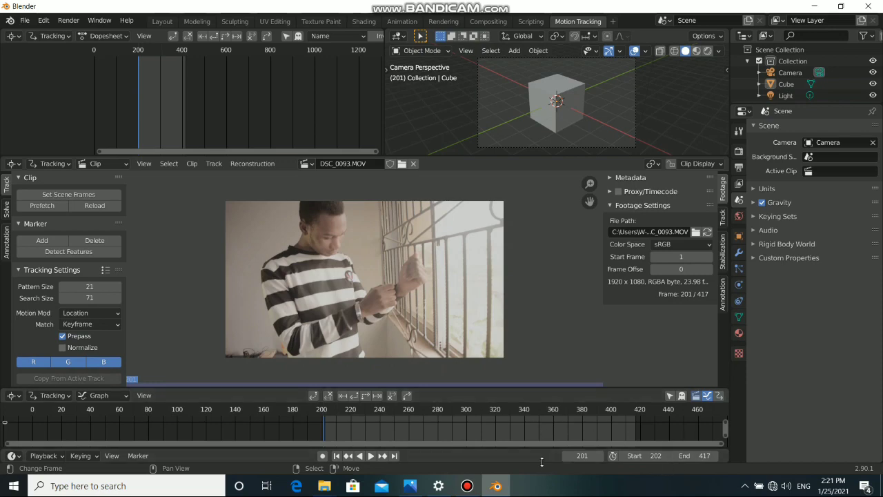
Check the last image number in the vfx sequences folder and set the scene's end frame to 305.
mouse_move(324, 485)
left_click(351, 436)
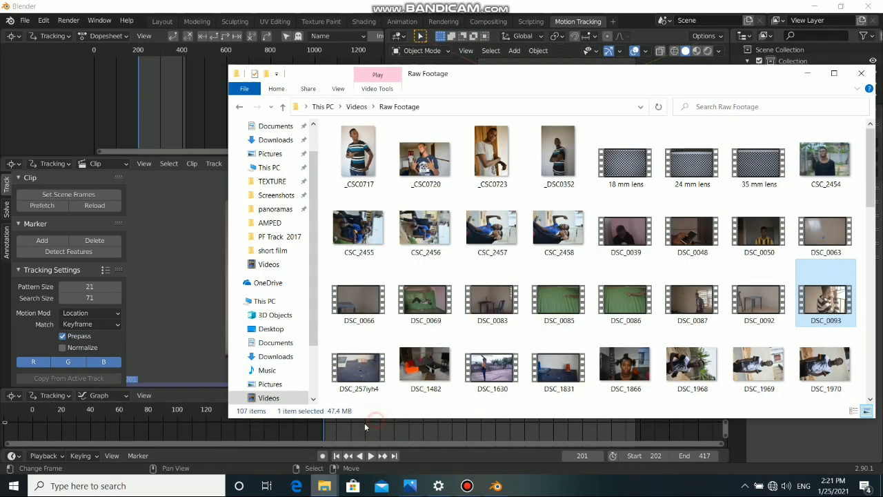
left_click(262, 438)
scroll(775, 274, "down", 3)
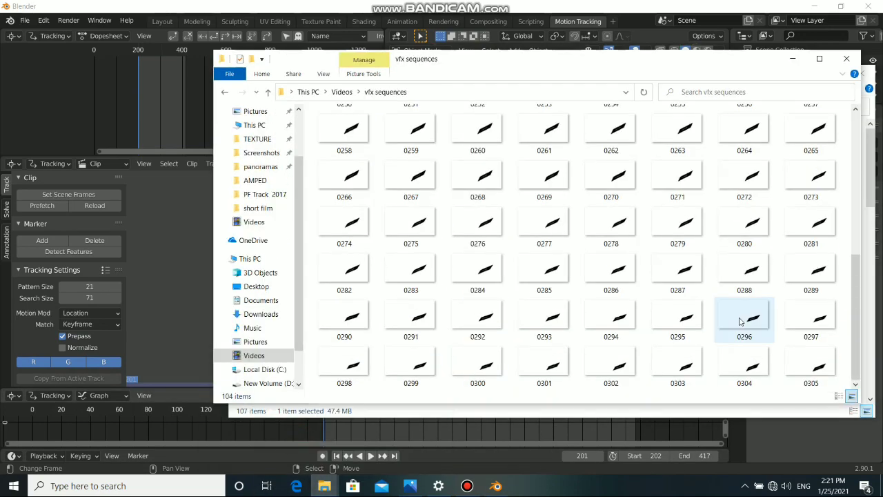
left_click(335, 488)
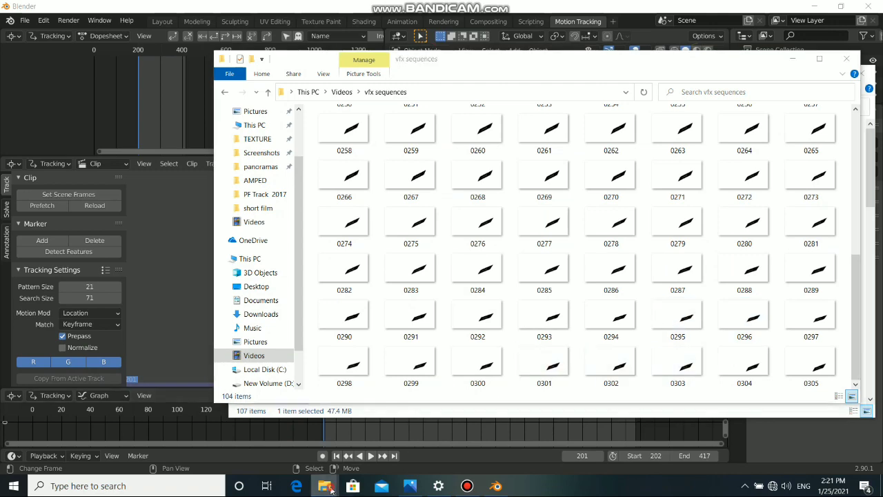
left_click(498, 487)
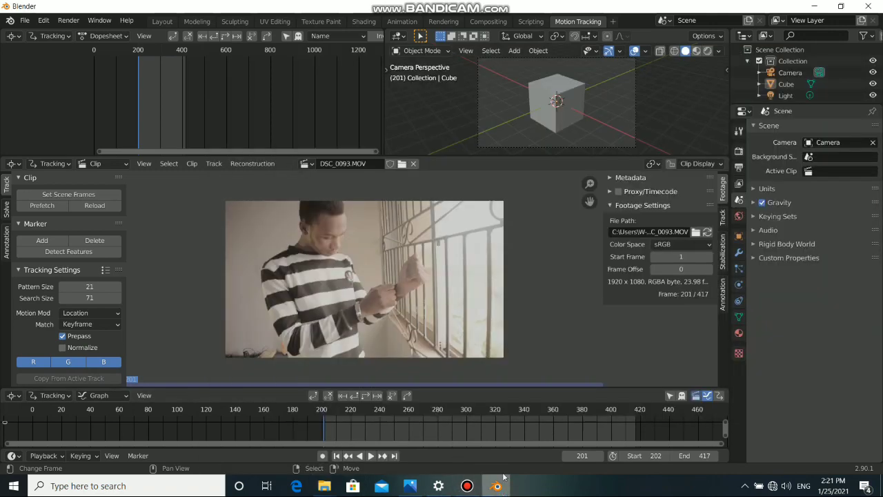
left_click(682, 456)
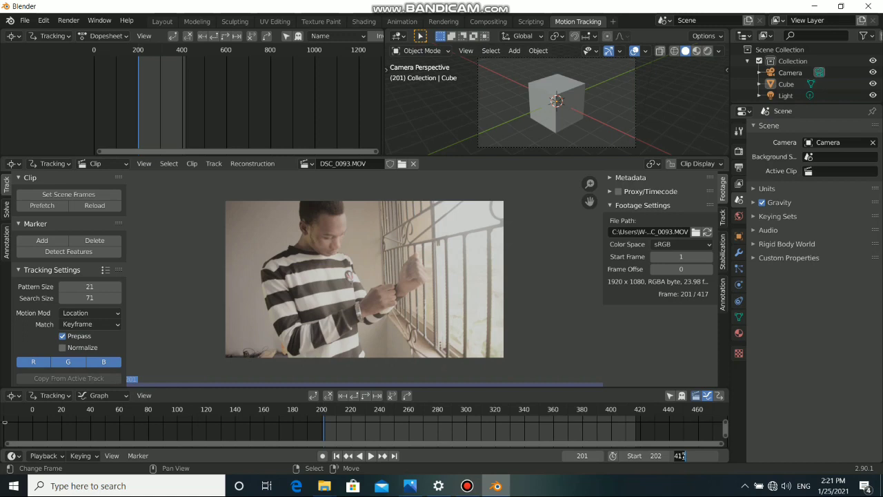
type("305")
key("Return")
Jump to the first frame of the scene range and prefetch the clip's frames into memory.
scroll(376, 438, "up", 3)
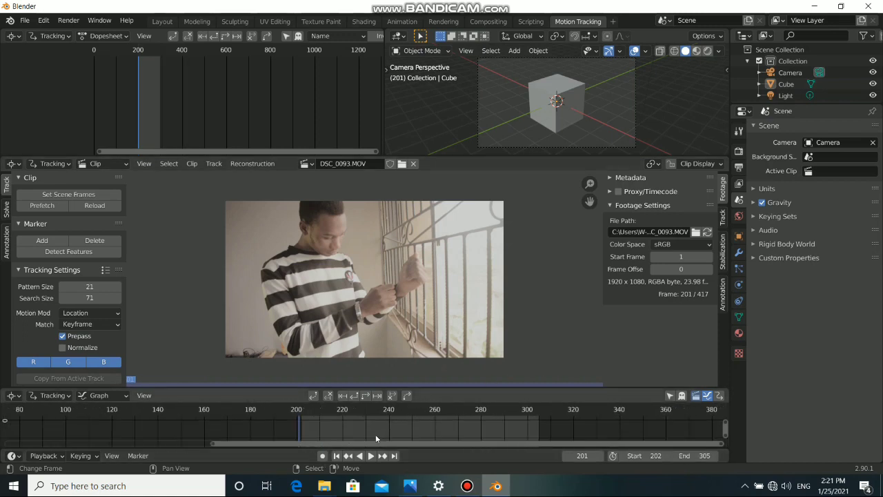
scroll(376, 438, "up", 3)
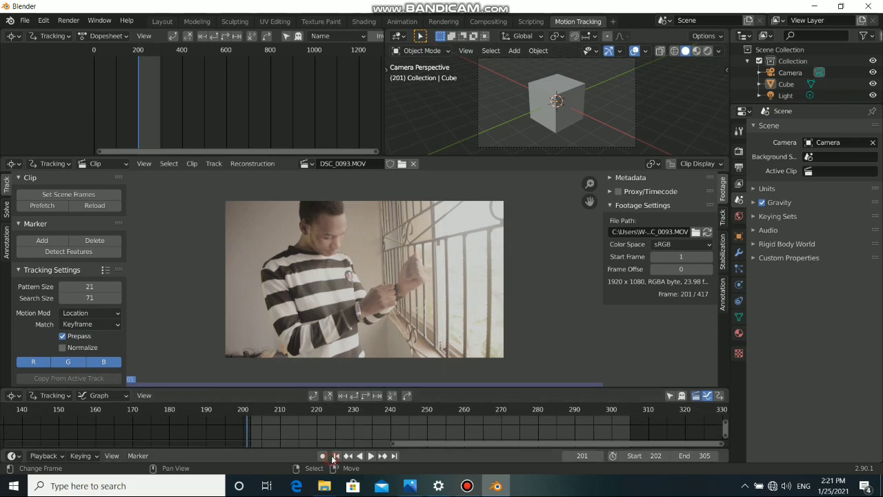
left_click(334, 457)
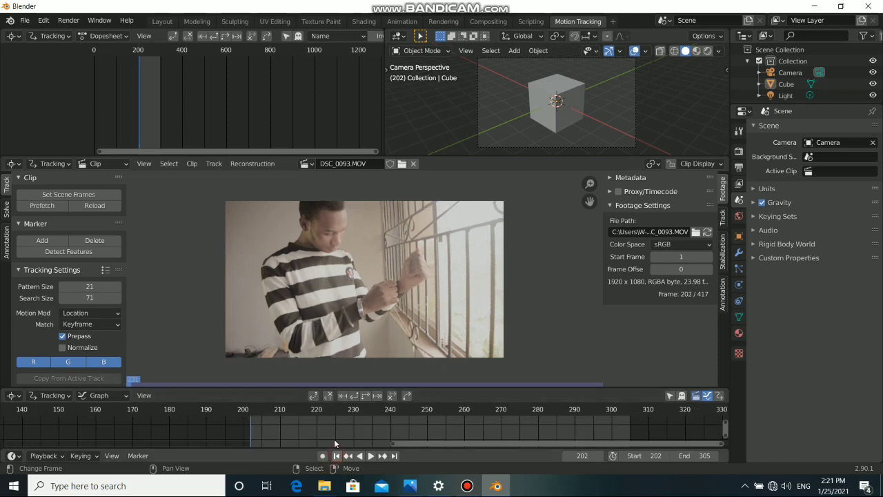
left_click(47, 206)
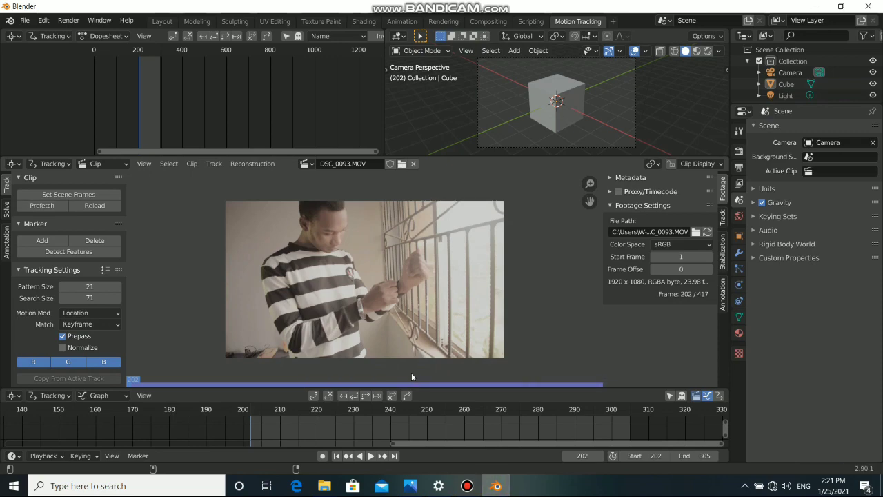
scroll(297, 269, "up", 4)
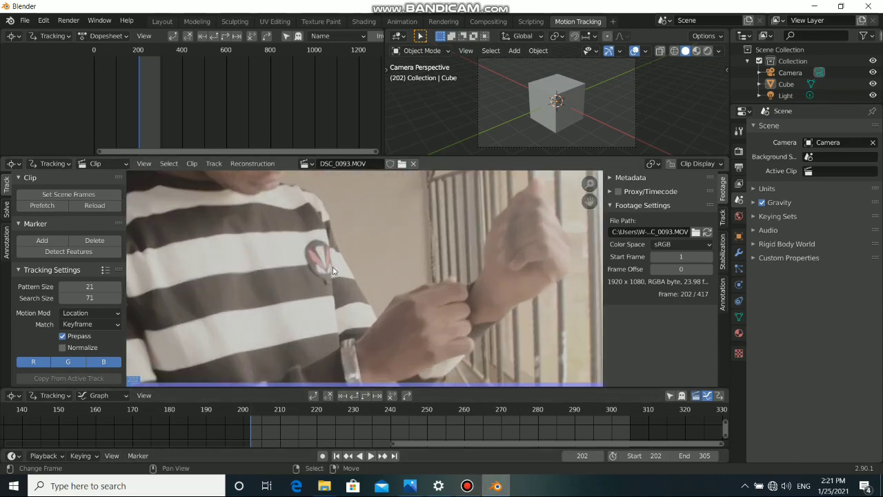
scroll(298, 270, "down", 3)
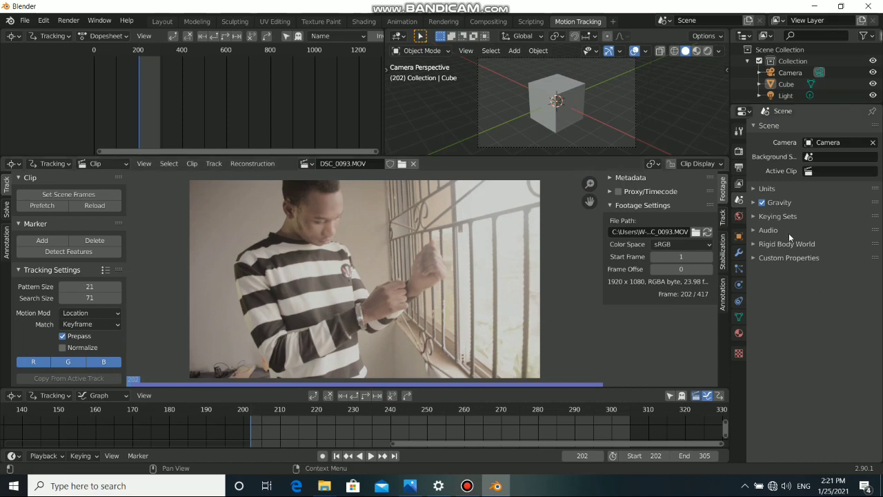
Set the View Transform in the render color management to Standard.
left_click(739, 150)
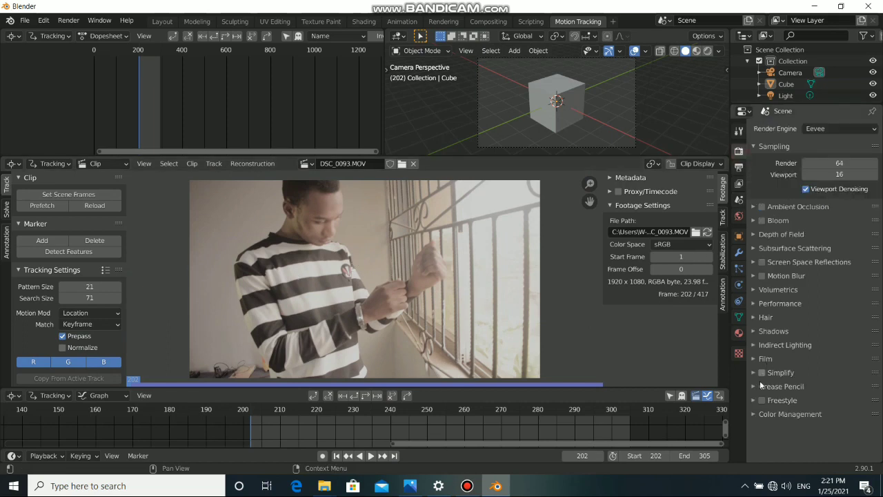
left_click(754, 415)
scroll(759, 410, "down", 2)
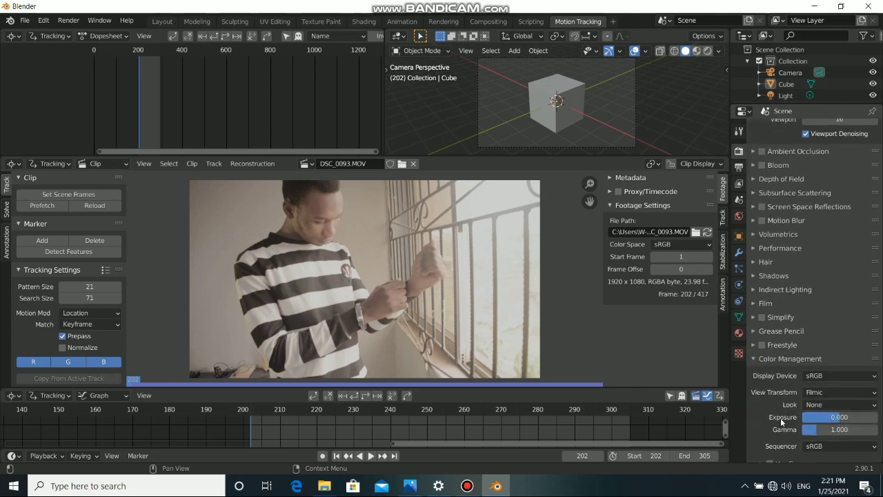
left_click(826, 394)
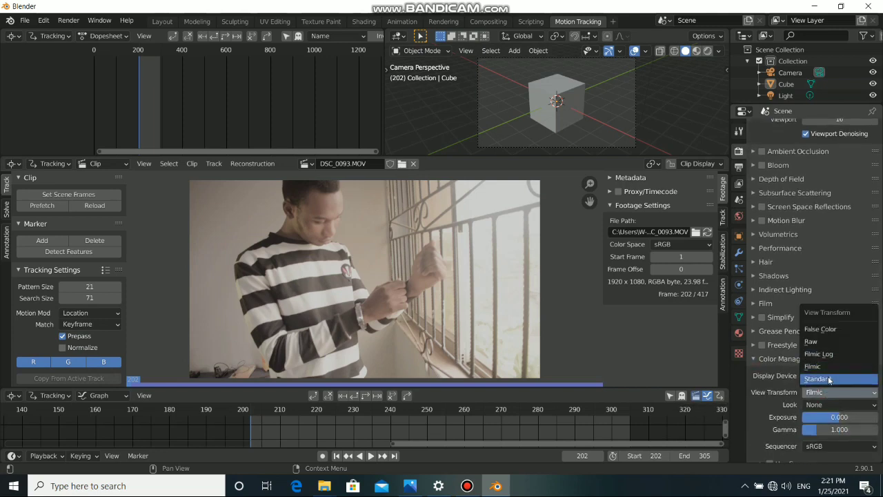
left_click(825, 379)
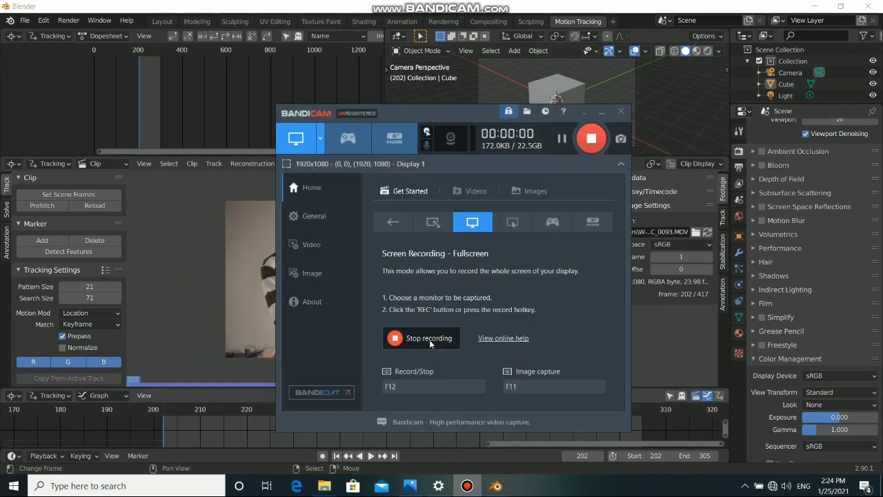
left_click(422, 338)
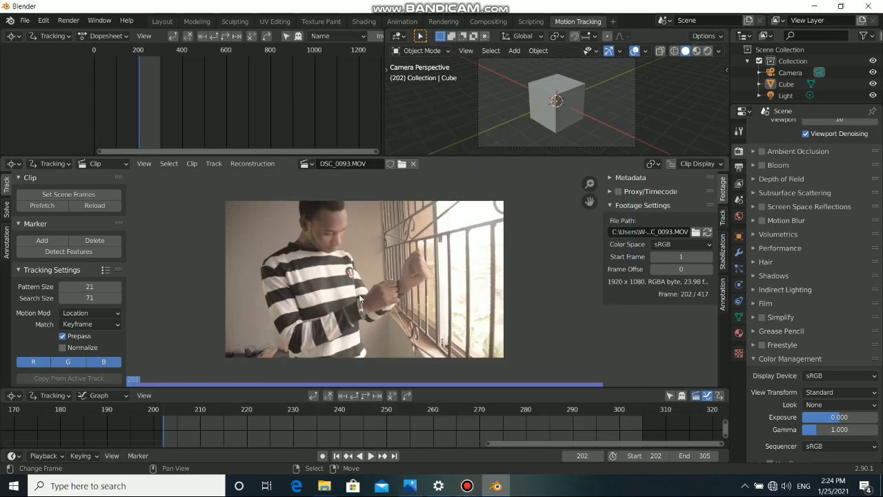
Play the clip through the set frame range to review the arm movement and stop the playback.
scroll(378, 280, "up", 4)
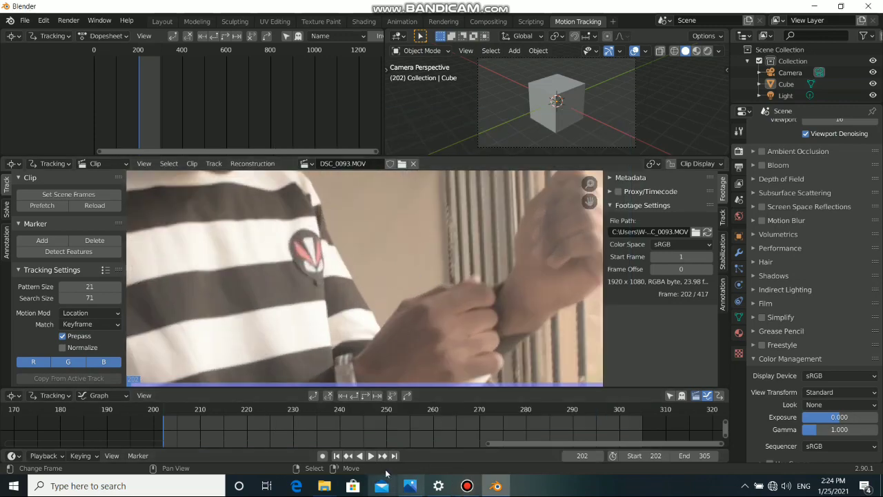
left_click(374, 457)
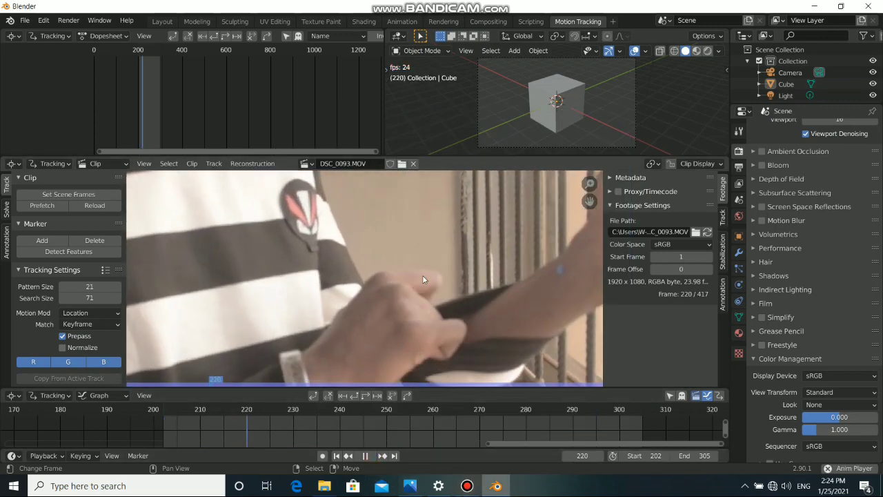
scroll(461, 283, "down", 1)
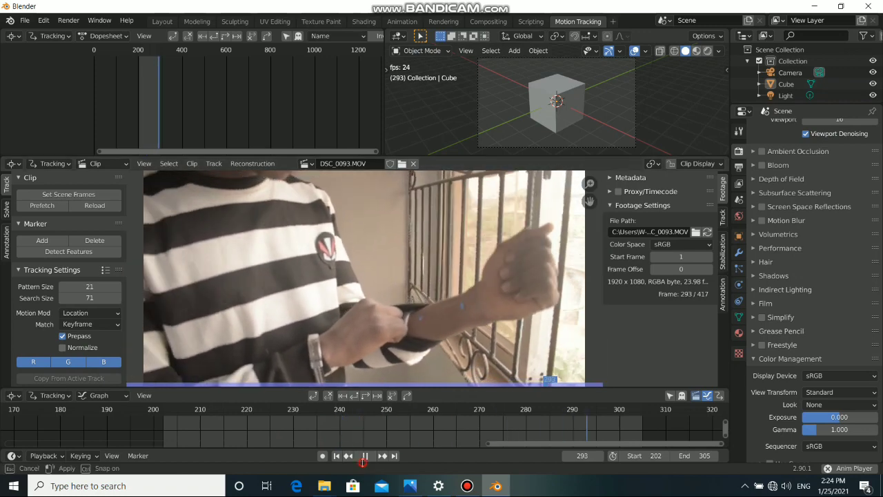
left_click(366, 457)
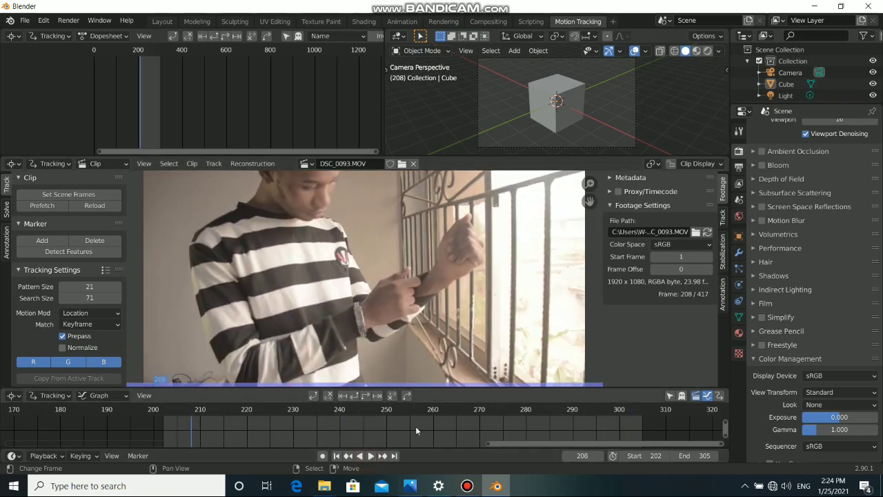
Go to frame 256 and examine the blue tracking dots on the forearm up close.
left_click(416, 426)
scroll(454, 280, "up", 2)
middle_click_drag(454, 282, 422, 269)
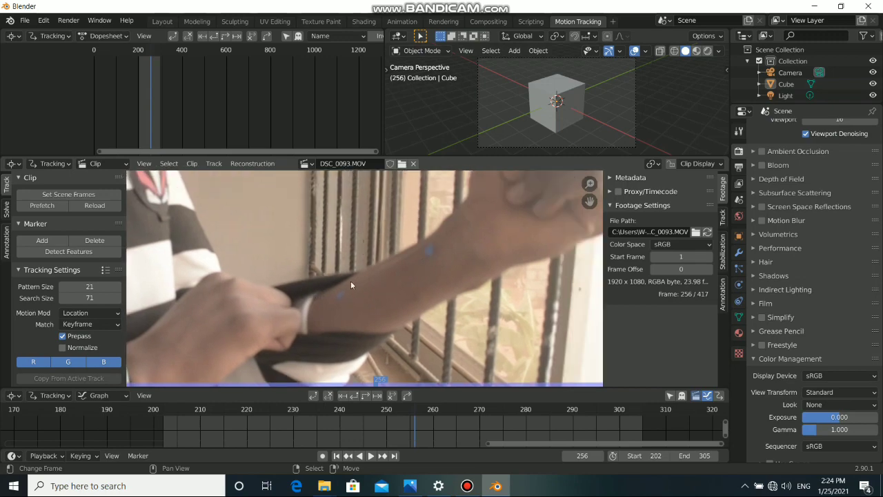
Configure the tracking settings to match against the previous frame, with Normalize enabled and the Perspective motion model.
middle_click_drag(347, 302, 356, 302)
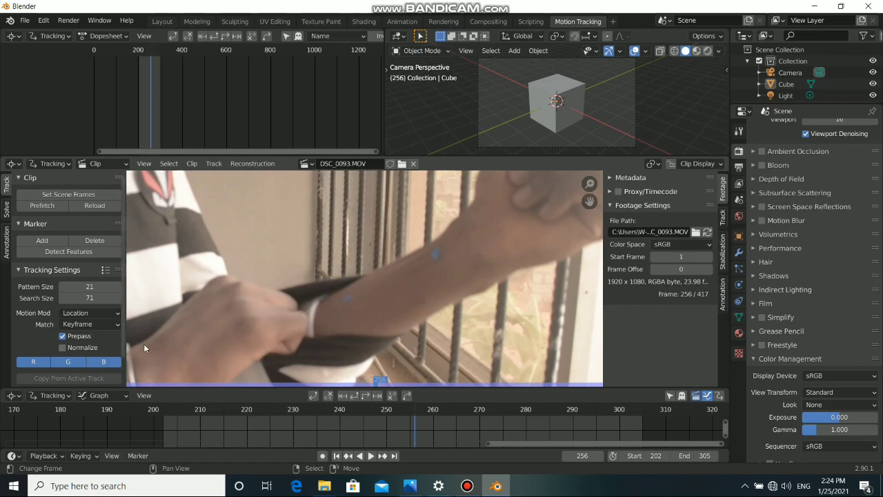
left_click(82, 324)
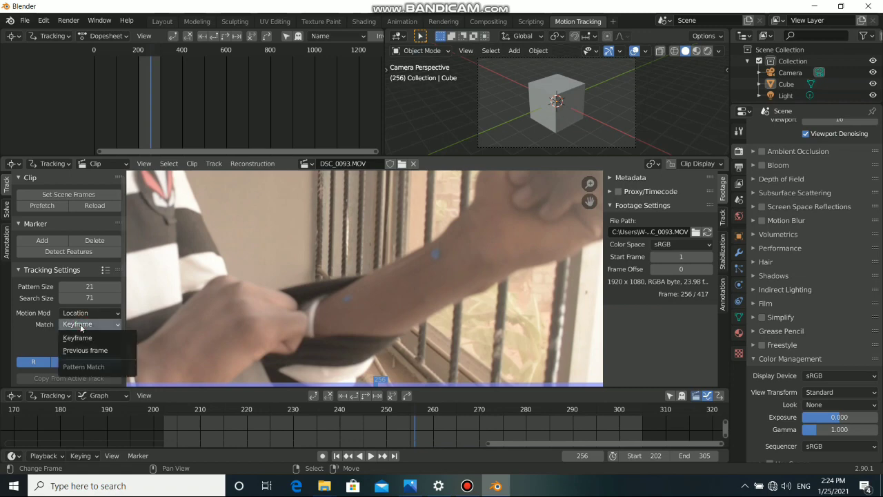
left_click(86, 350)
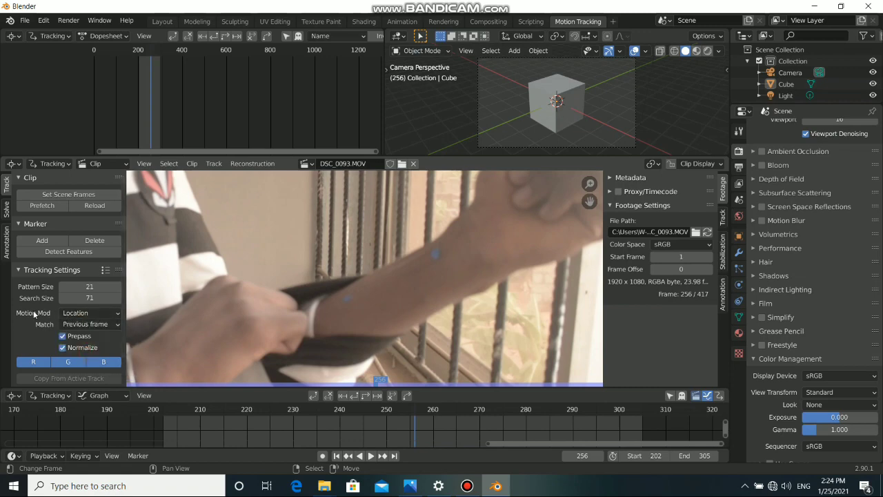
left_click(85, 315)
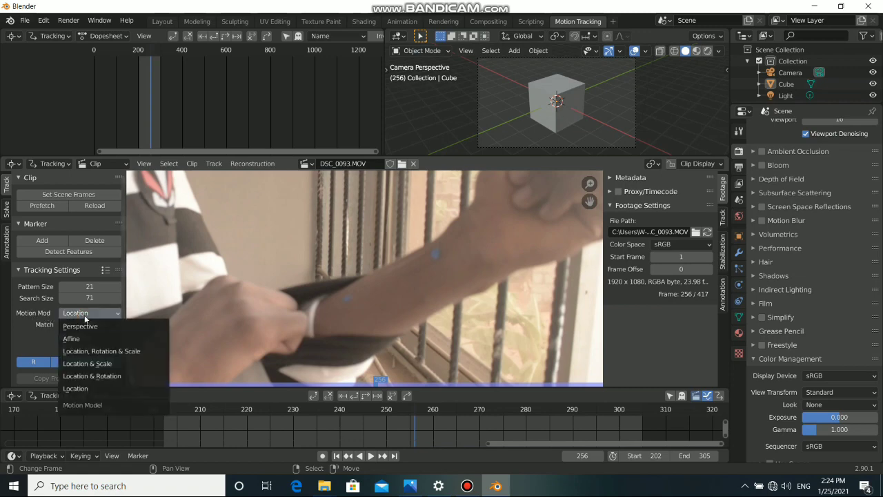
left_click(82, 327)
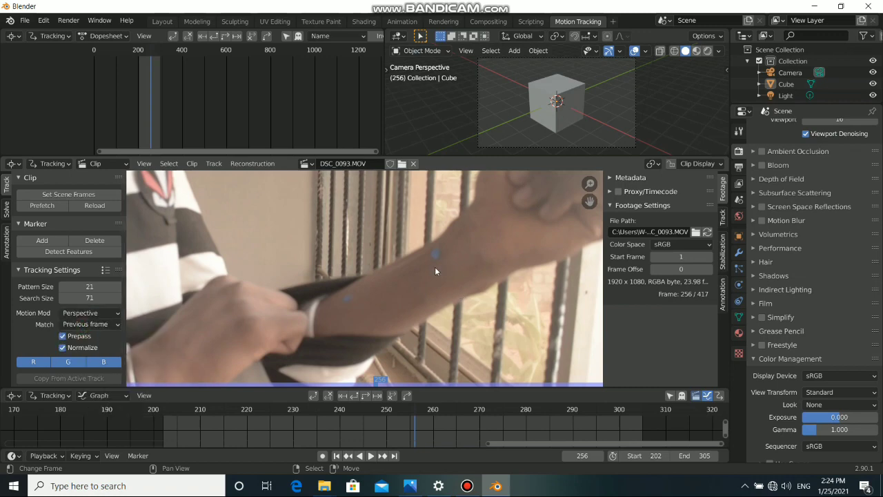
left_click(462, 488)
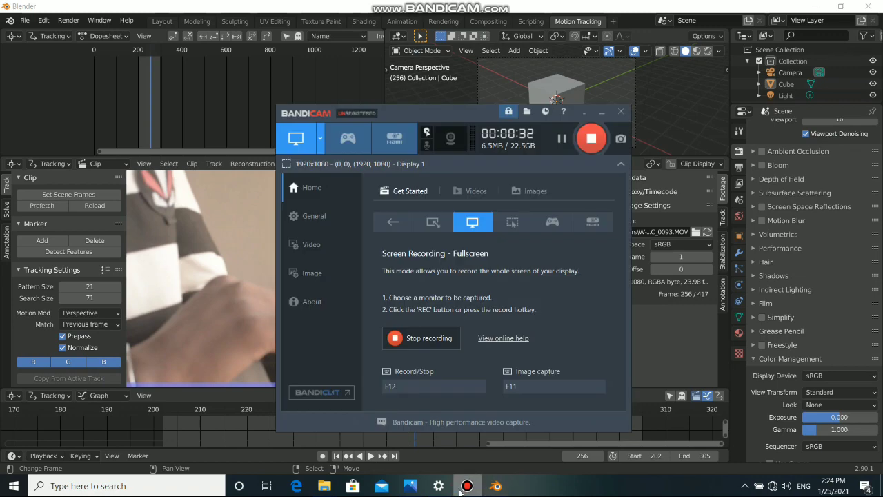
left_click(464, 489)
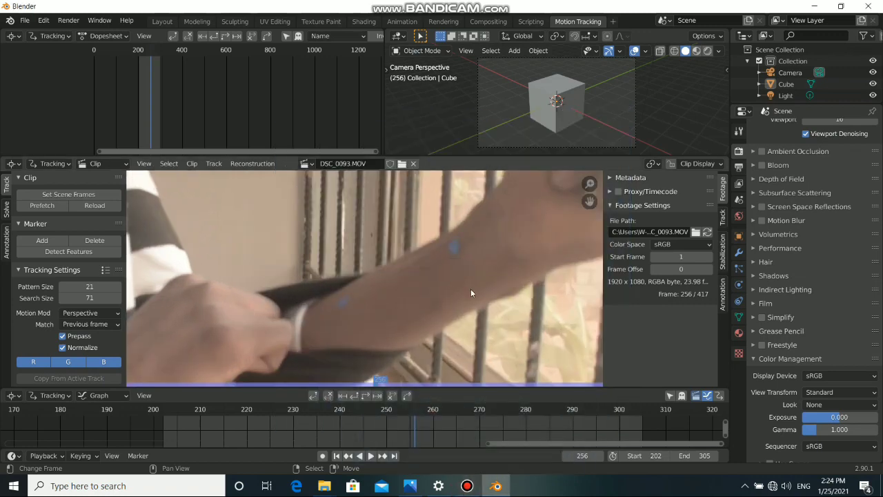
Add a tracking marker on the blue dot nearest the raised fist at frame 256 and enlarge its pattern area around the dot.
middle_click_drag(463, 278, 414, 299)
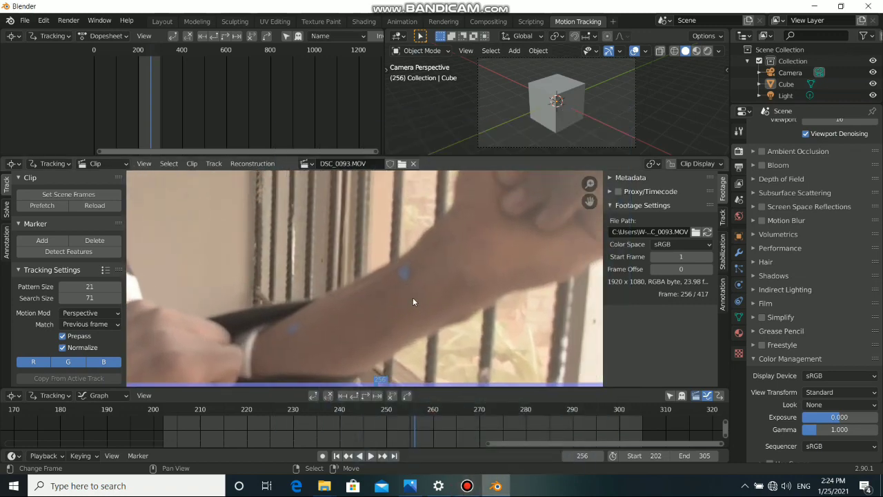
scroll(413, 302, "up", 2)
left_click(413, 271, "ctrl")
scroll(436, 293, "up", 3)
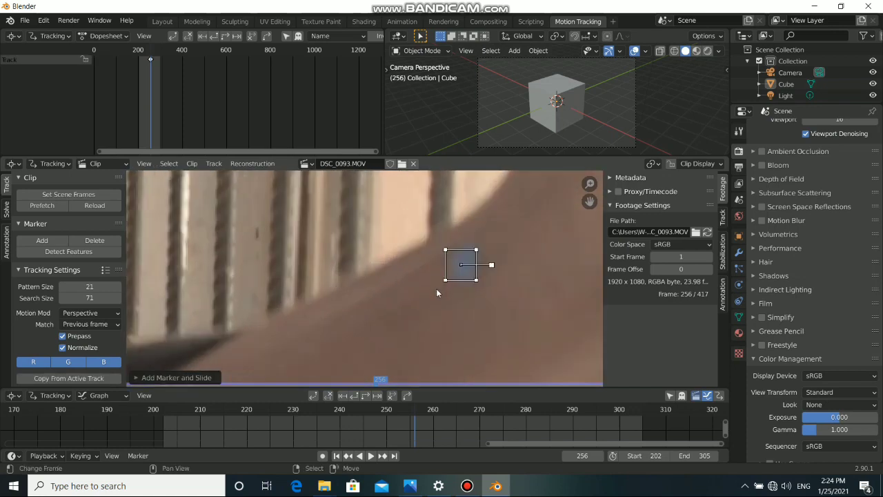
middle_click_drag(436, 292, 389, 261)
mouse_move(404, 256)
left_mouse_down()
mouse_move(451, 253)
mouse_move(428, 255)
left_mouse_up()
key("s")
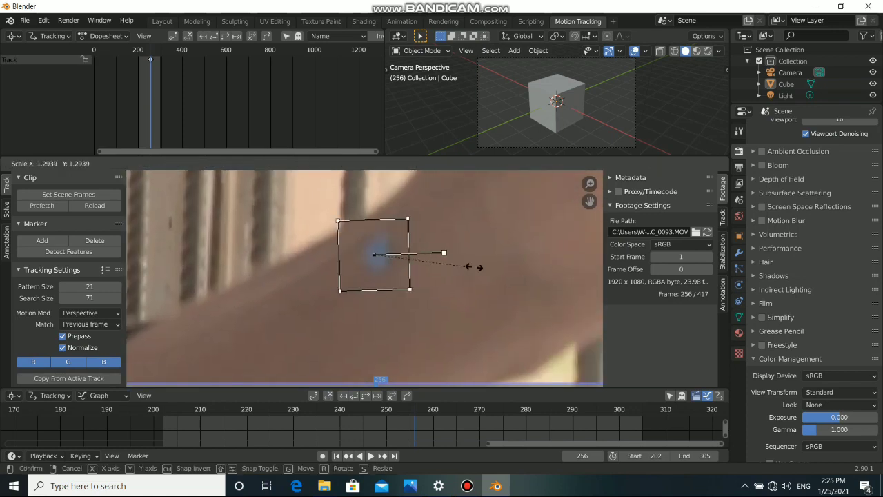
left_click(433, 271)
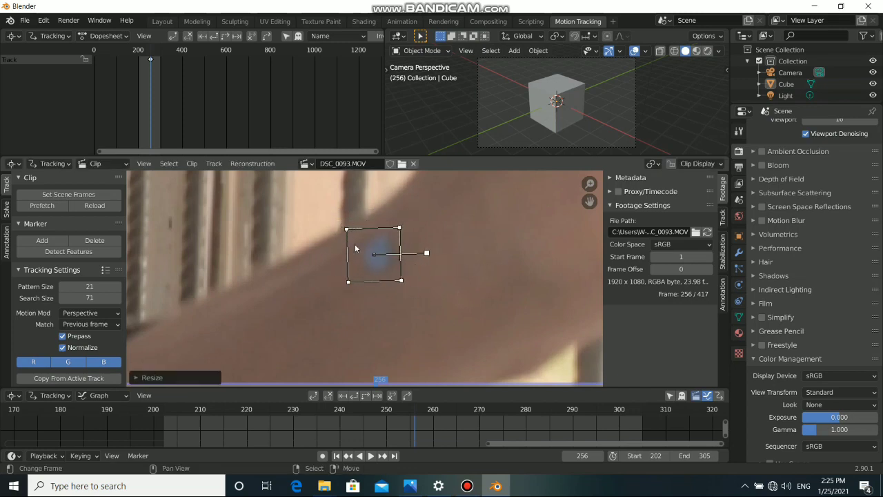
Show the marker's search area in the clip display and enlarge it well beyond the pattern area.
left_click(697, 163)
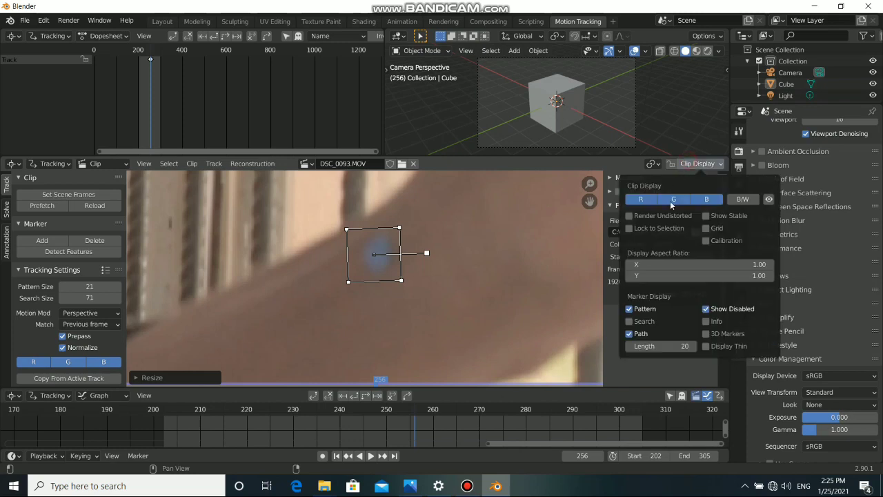
left_click(629, 321)
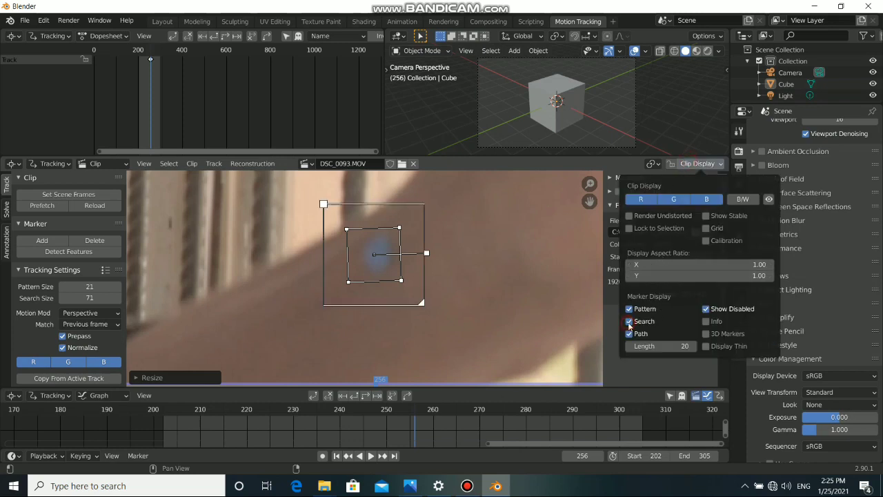
left_click_drag(423, 308, 485, 366)
mouse_move(428, 252)
left_mouse_down()
mouse_move(473, 254)
mouse_move(428, 252)
left_mouse_up()
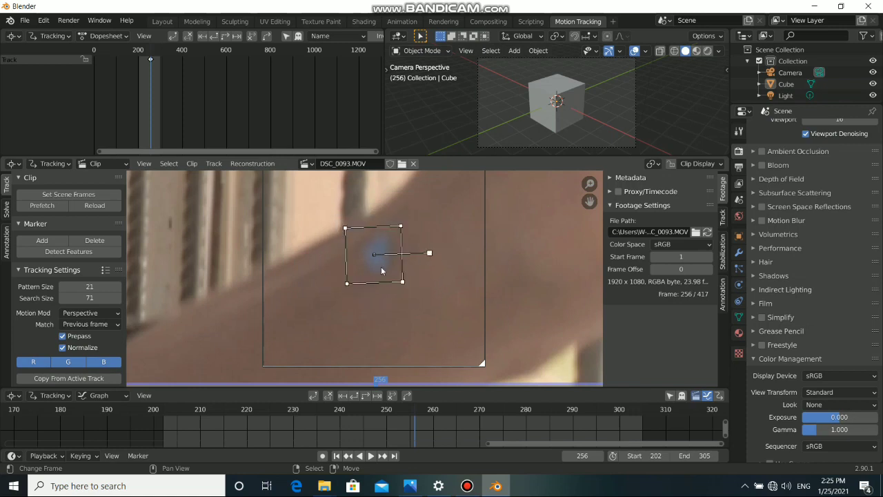
Track the marker forward from frame 256 and make the tracking graph area taller.
scroll(358, 282, "down", 6)
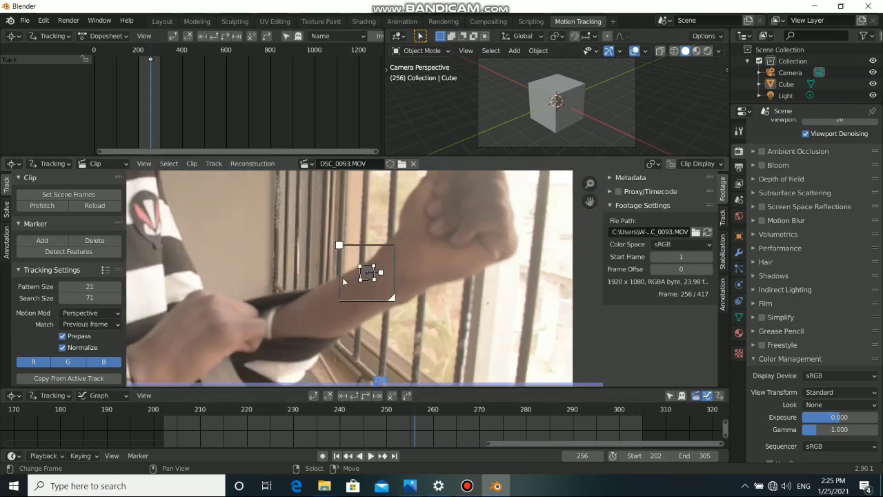
scroll(366, 276, "up", 4)
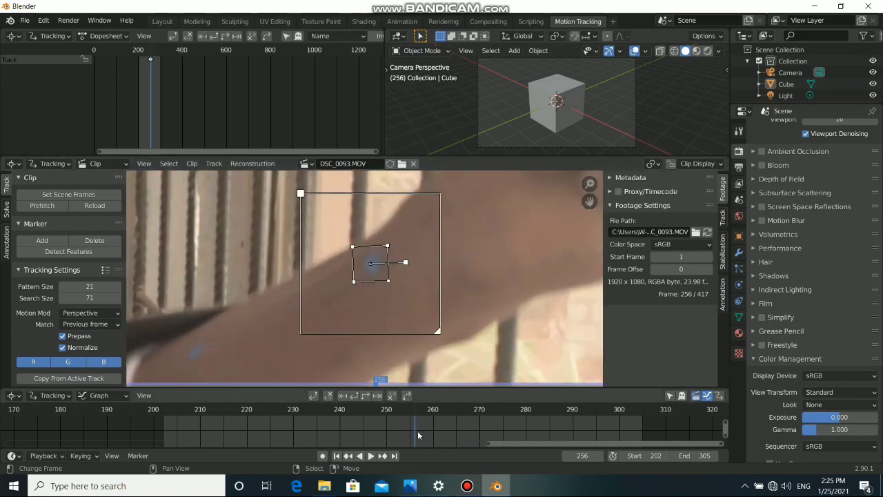
scroll(379, 283, "up", 1)
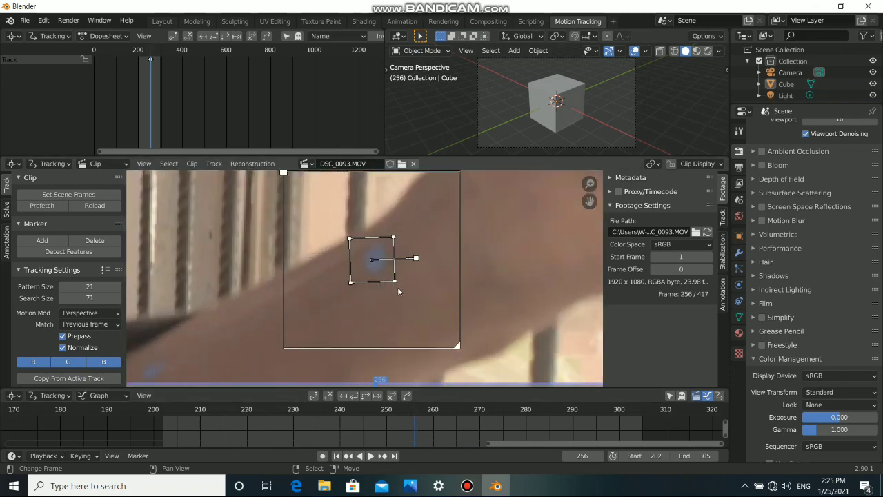
left_click(378, 396)
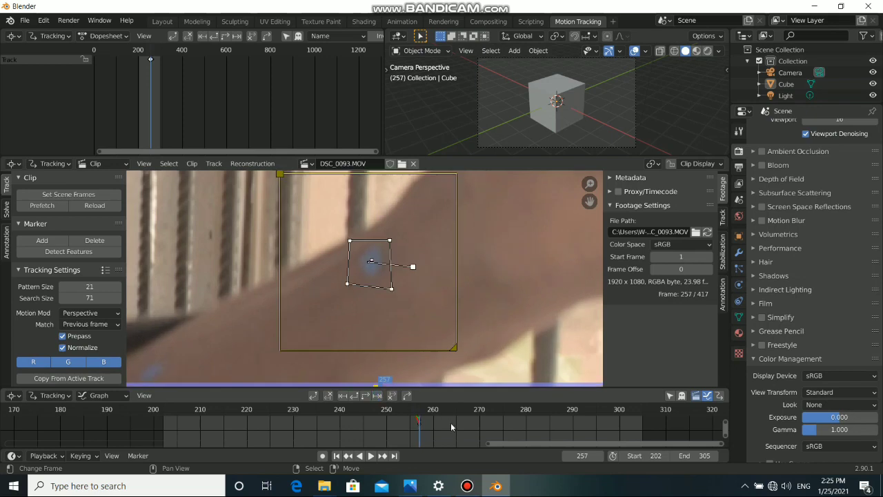
left_click_drag(465, 388, 455, 367)
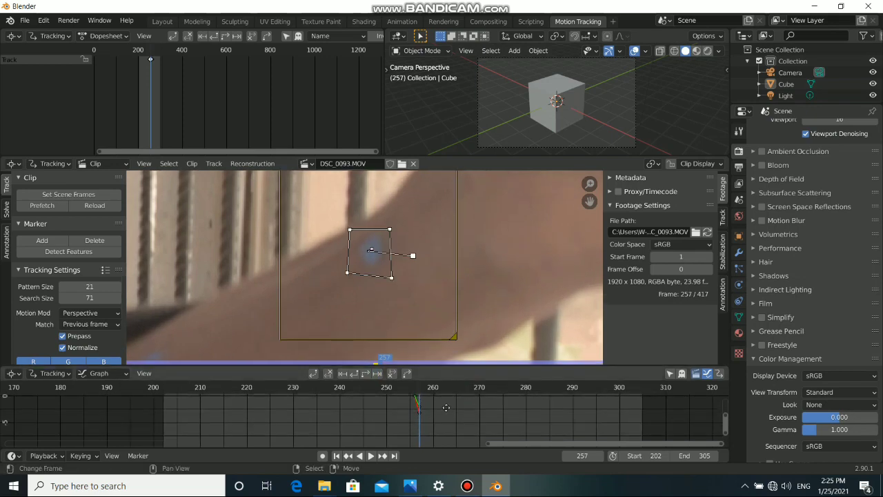
Continue tracking the marker forward from frame 257 through the following frames.
scroll(483, 239, "down", 3)
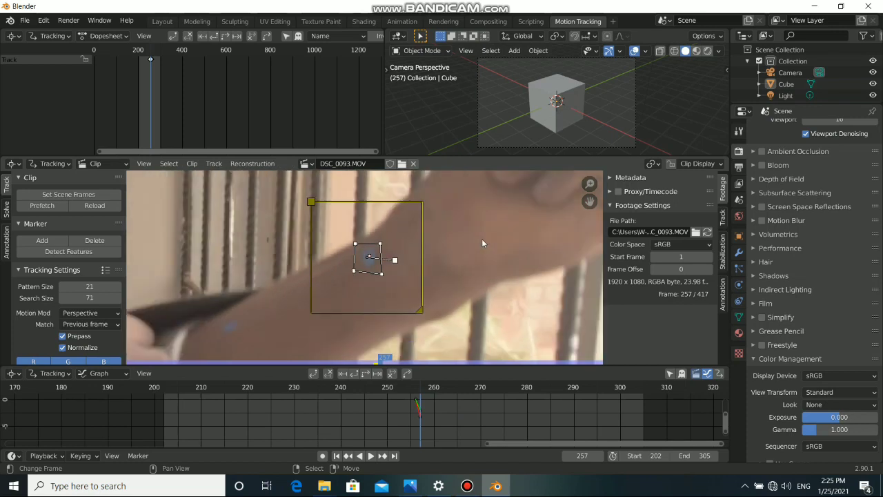
middle_click_drag(448, 250, 473, 255)
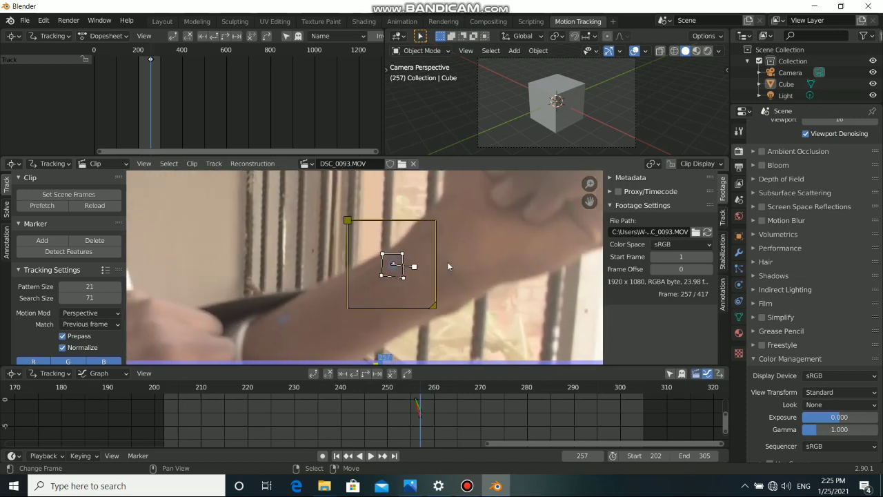
scroll(443, 265, "up", 3)
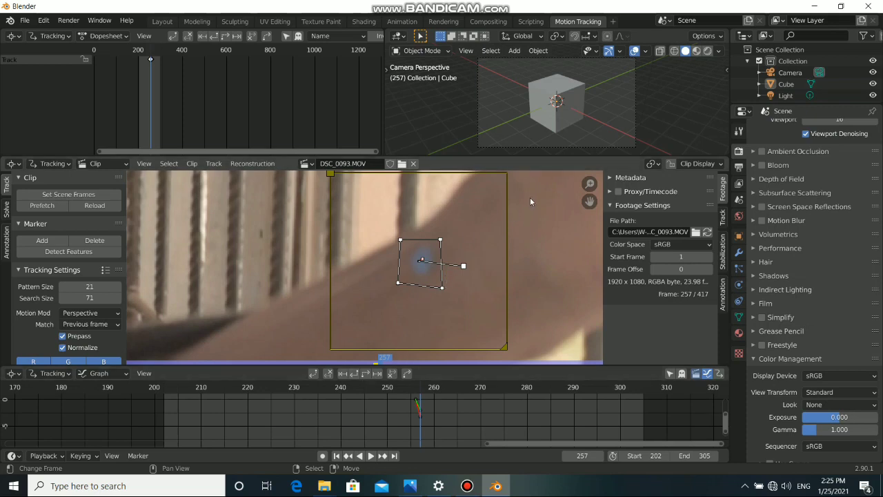
scroll(519, 221, "down", 3)
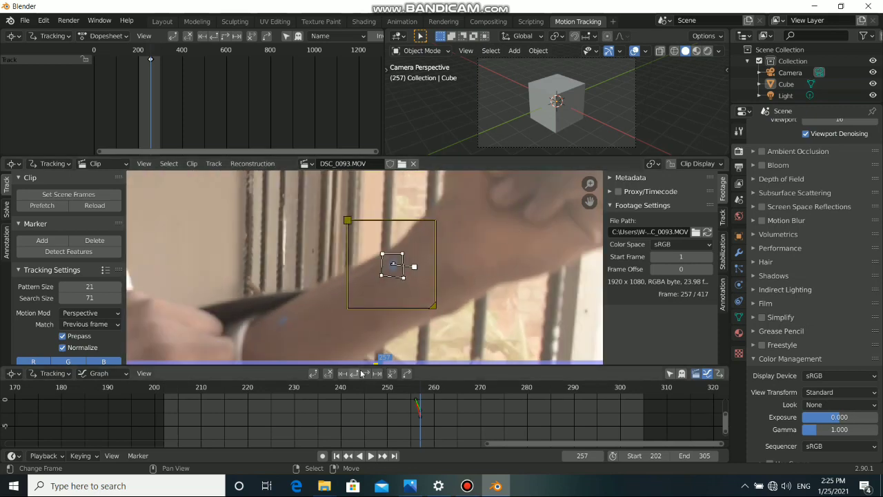
key("ctrl+t")
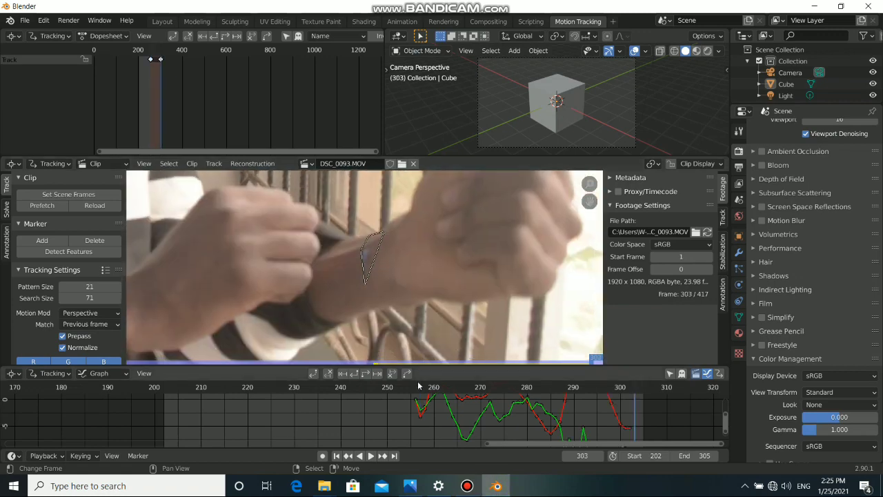
Step back through the tracked frames from 302 to 277 and examine how the marker follows the blue dot.
middle_click_drag(465, 414, 469, 424)
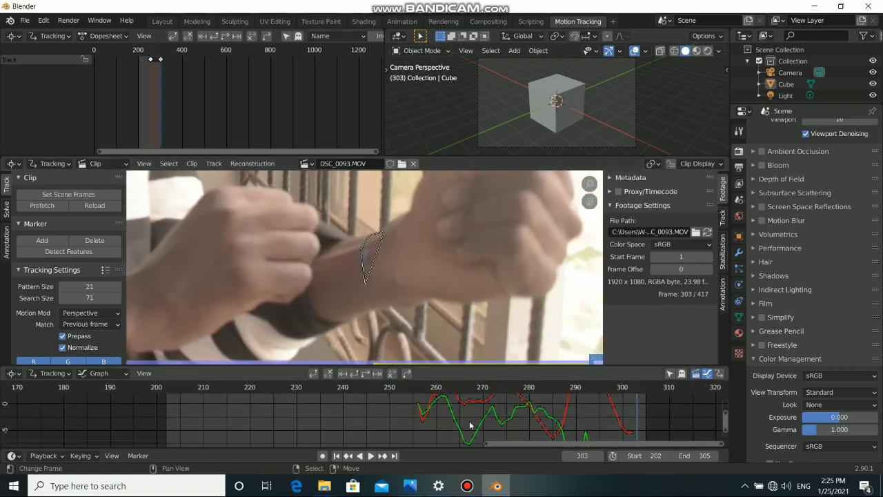
left_click(629, 433)
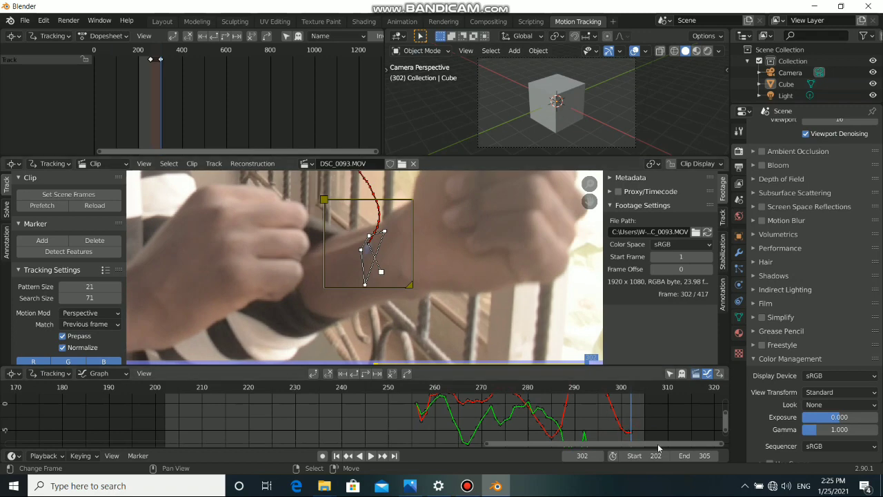
left_click(611, 419)
left_click_drag(574, 421, 570, 420)
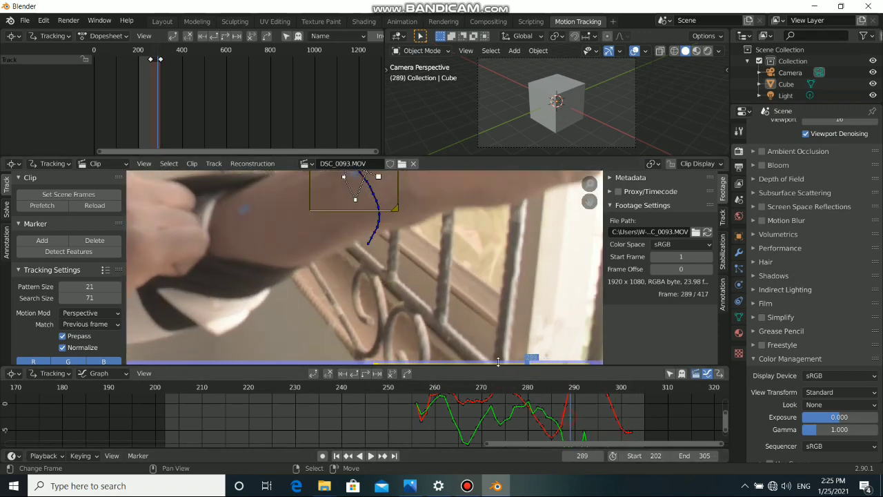
middle_click_drag(413, 224, 452, 305)
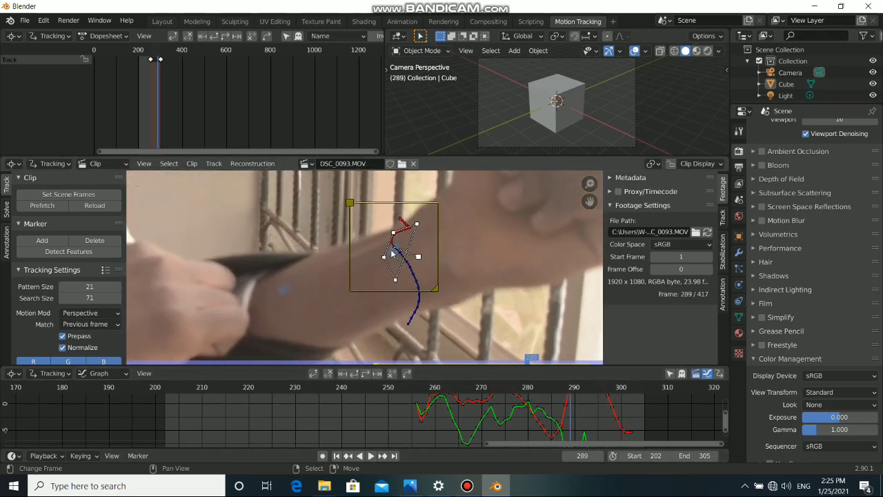
scroll(392, 254, "up", 3)
key("Left")
key("Left")
key("Left")
key("Left")
key("Left")
key("Left")
key("Left")
key("Left")
key("Left")
key("Left")
key("Left")
key("Left")
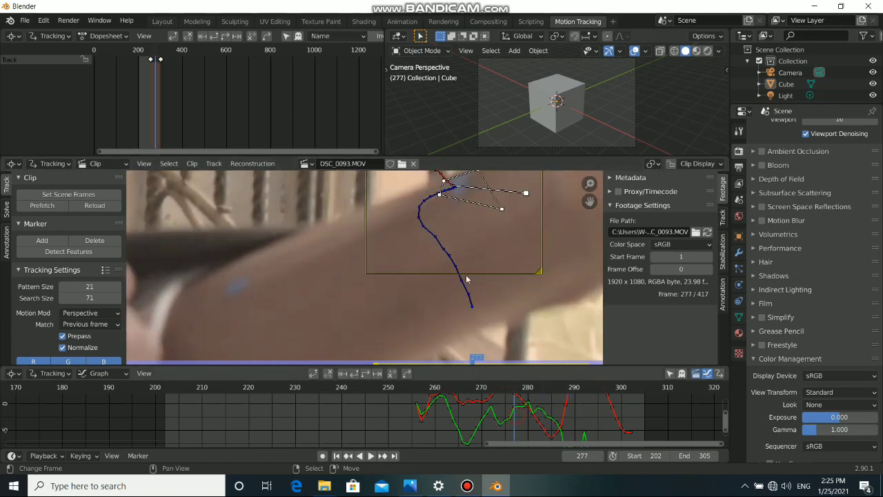
Reshape the distorted pattern area around the blue dot at frame 302 and track the marker forward to frame 305.
left_click(632, 433)
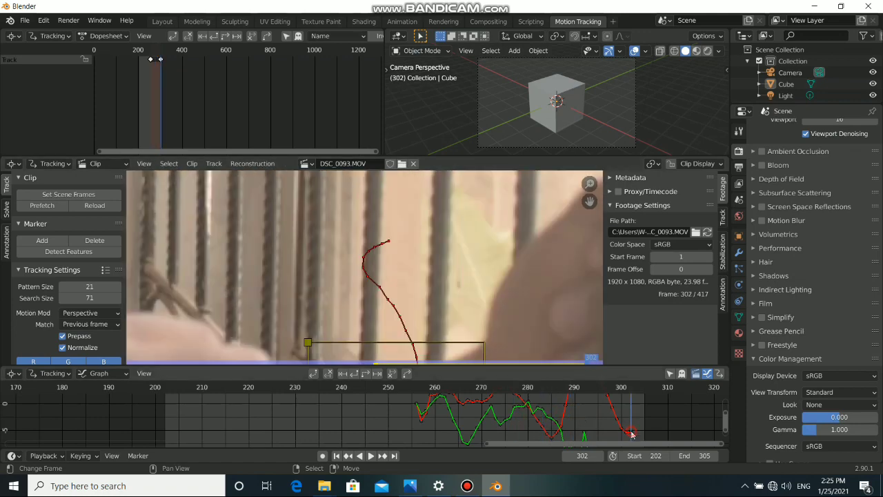
scroll(404, 269, "up", 3)
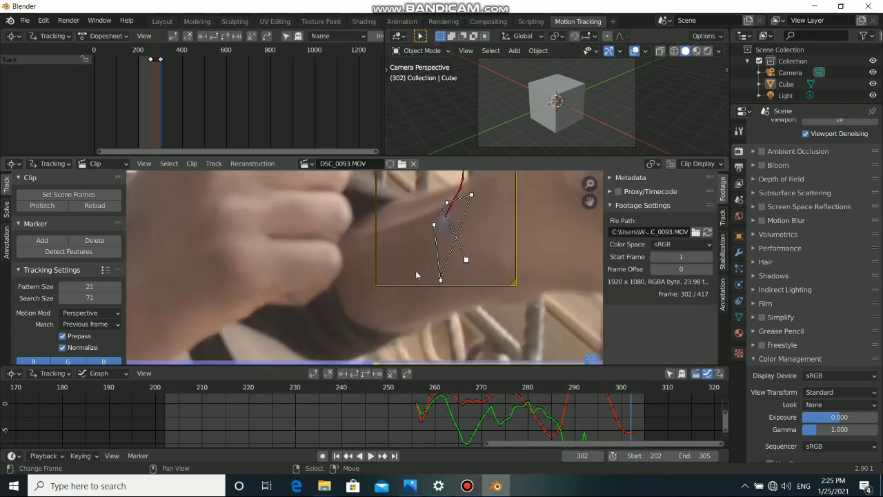
left_click_drag(413, 309, 428, 269)
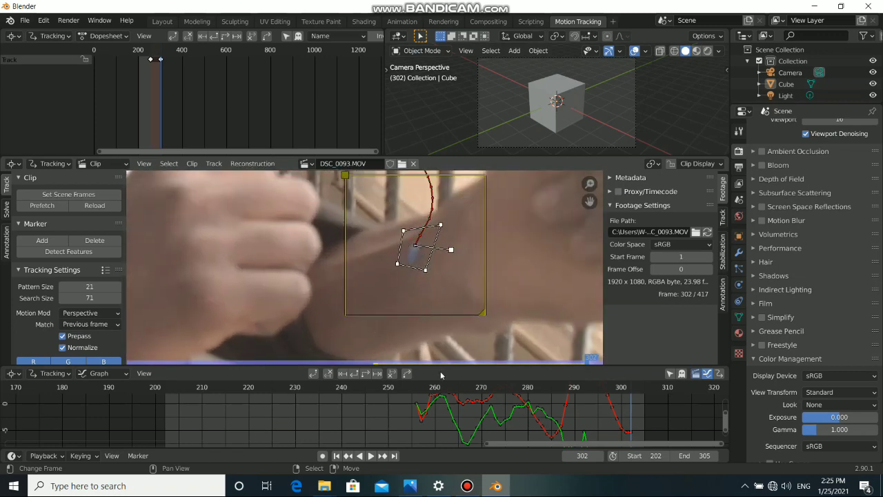
left_click(379, 374)
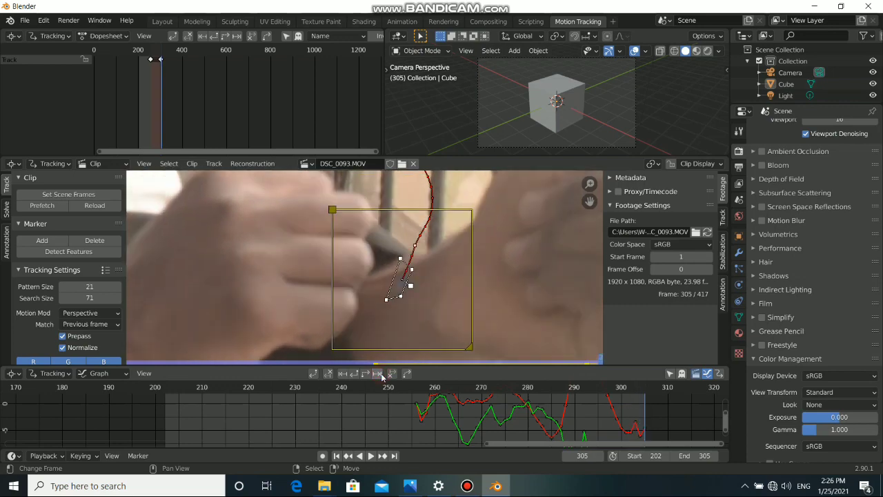
Reshape the skewed pattern area at frame 305 by moving its corners to frame the blue dot.
scroll(468, 235, "up", 5)
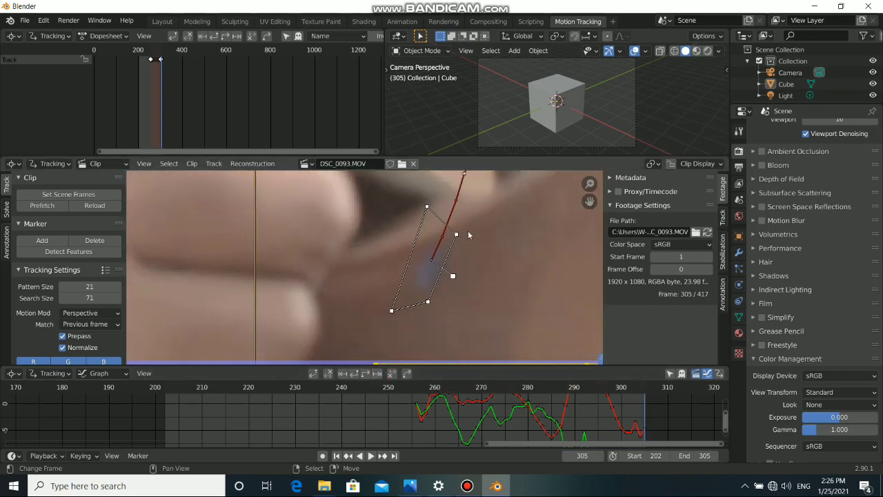
left_click_drag(429, 302, 448, 307)
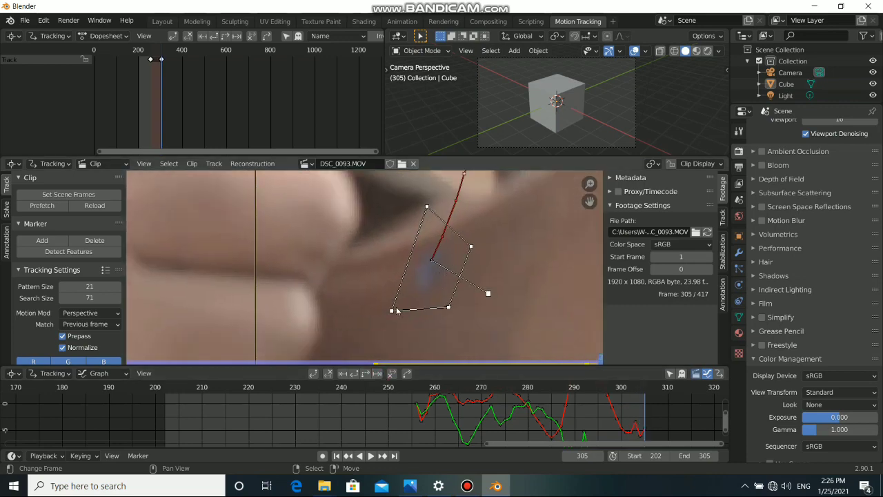
left_click_drag(392, 310, 397, 297)
left_click_drag(427, 206, 424, 217)
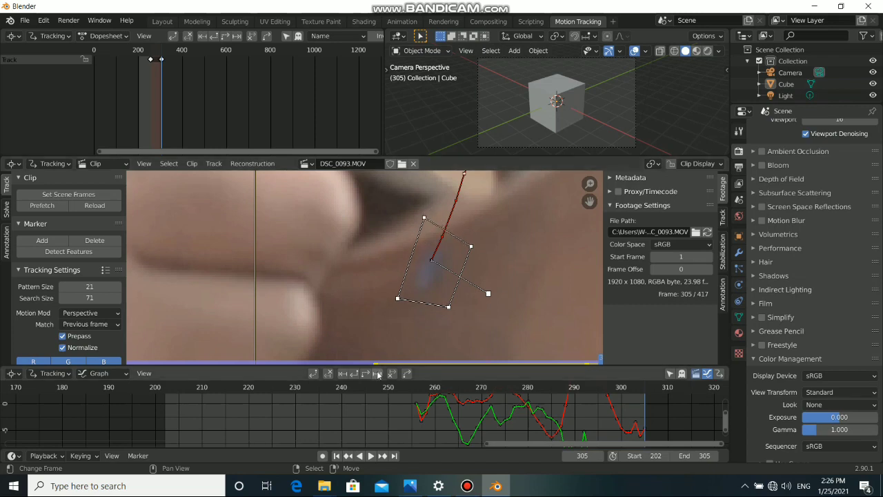
Check the marker through frame 307, clear its tracked path after frame 305, and return to frame 256.
key("Right")
key("Right")
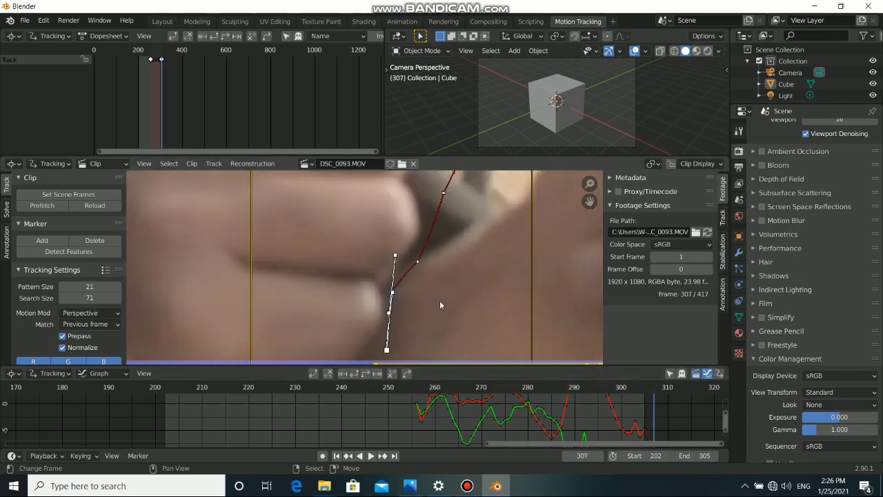
key("Left")
key("Left")
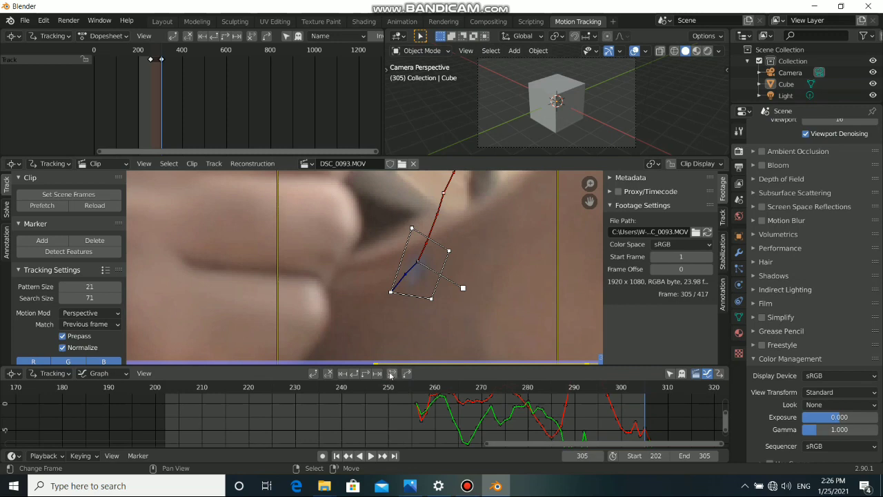
left_click(391, 375)
scroll(443, 291, "down", 4)
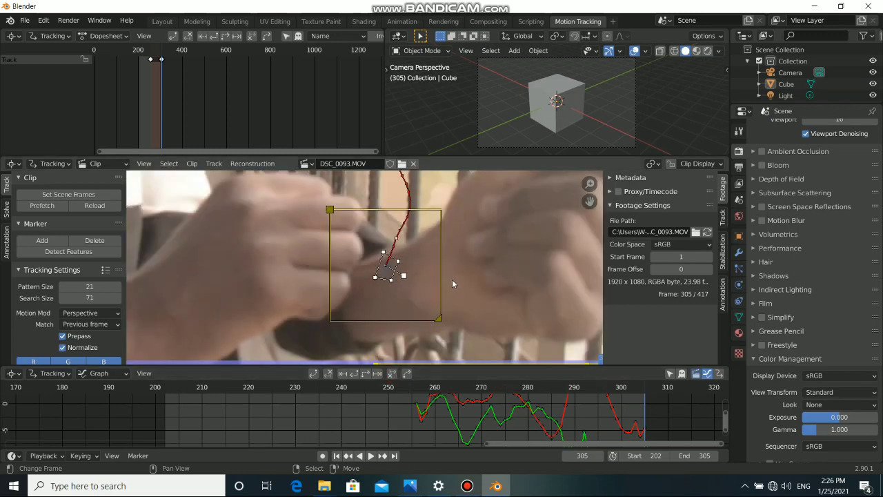
left_click(417, 411)
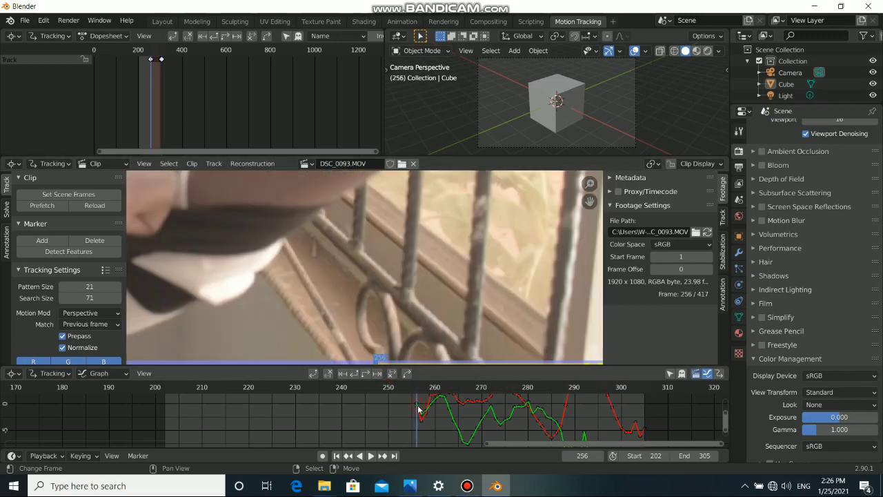
scroll(296, 252, "down", 4)
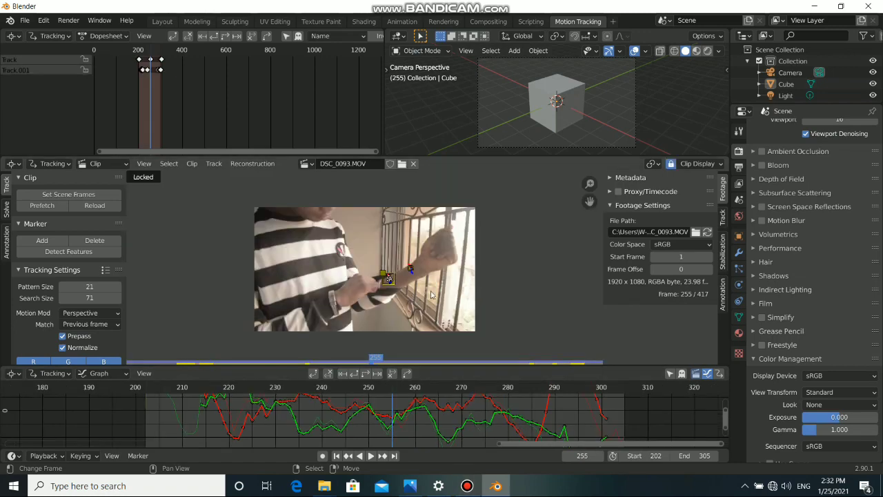
Select both forearm trackers at frame 255, unlock the clip view from the selection, and link empties to the tracks.
scroll(431, 295, "up", 6)
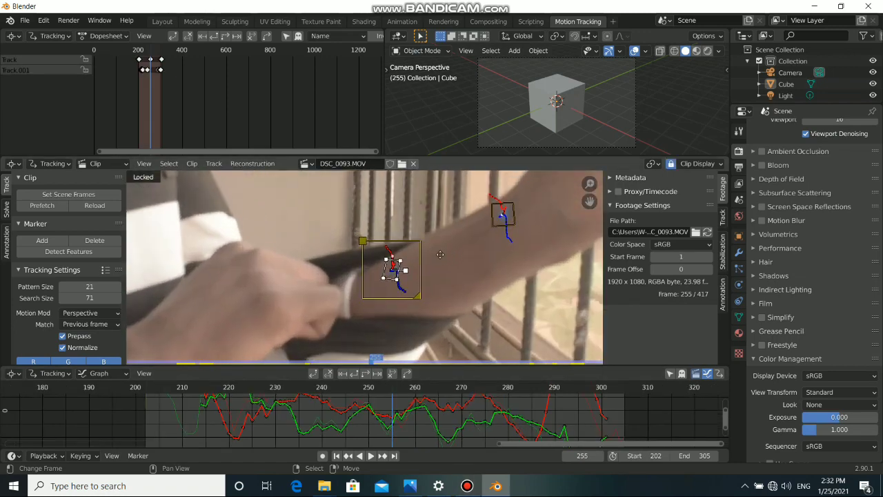
middle_click_drag(440, 255, 340, 256)
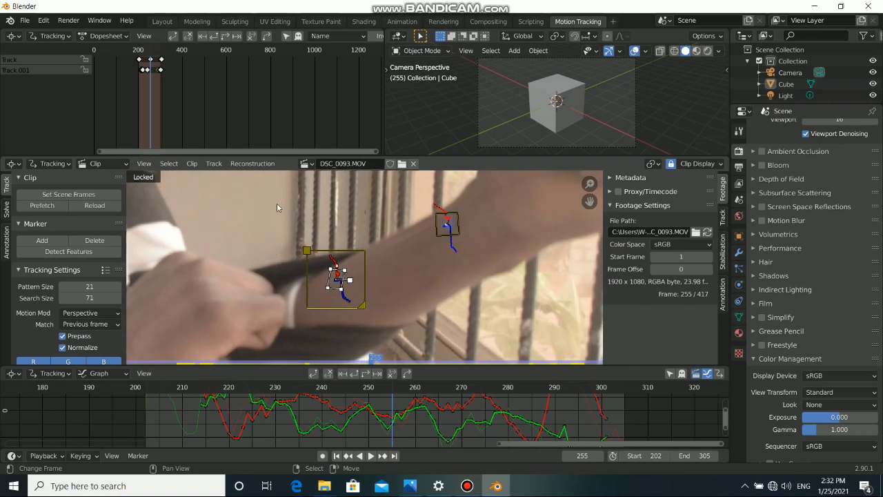
scroll(390, 237, "up", 1)
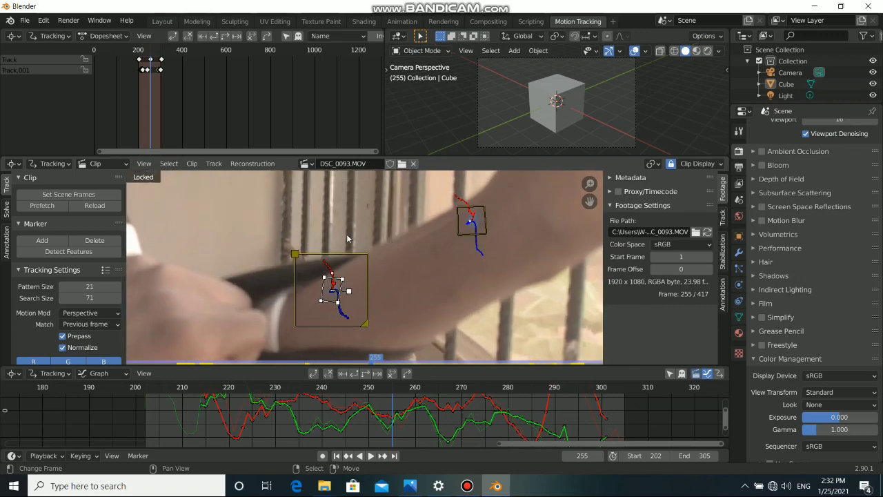
left_click(253, 164)
scroll(256, 223, "down", 3)
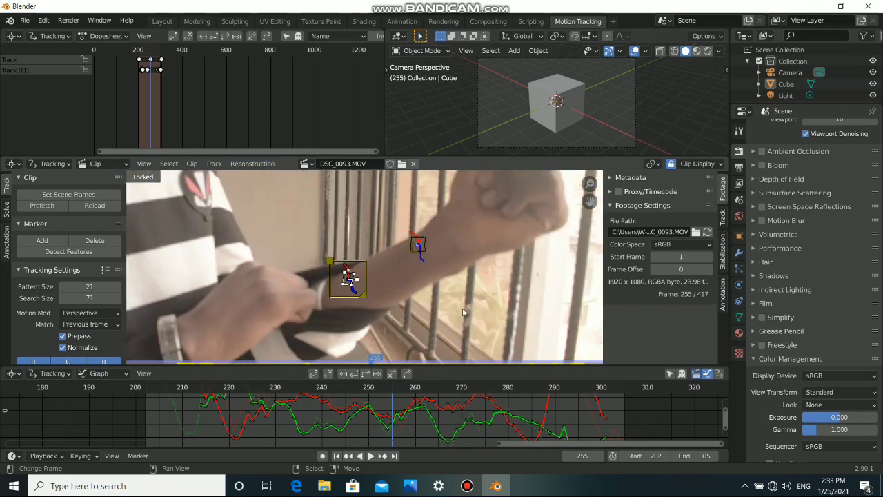
scroll(404, 269, "up", 2)
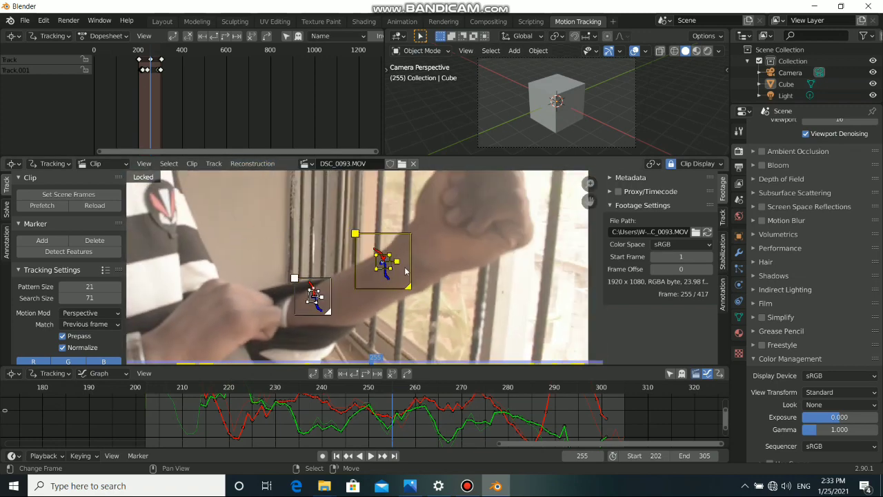
key("l")
left_click(371, 284)
middle_click_drag(339, 281, 363, 278)
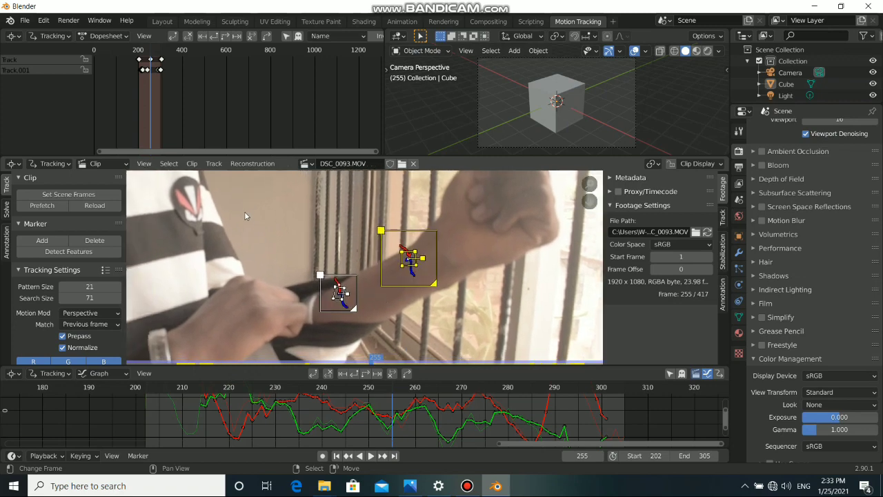
left_click(248, 166)
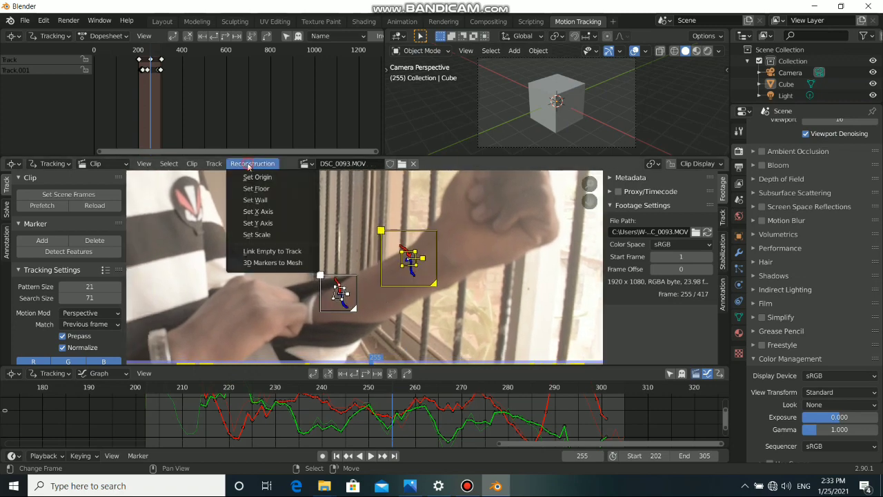
left_click(295, 252)
scroll(602, 107, "up", 4)
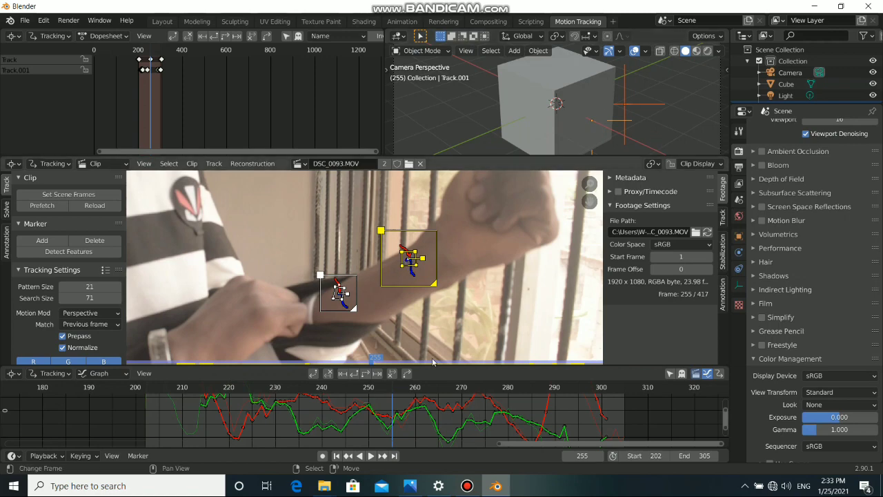
Step through frames 255 to 265 and back to 249 and examine how the linked empties follow the trackers.
key("Right")
key("Right")
key("Right")
key("Right")
key("Right")
key("Right")
key("Right")
key("Right")
key("Right")
key("Right")
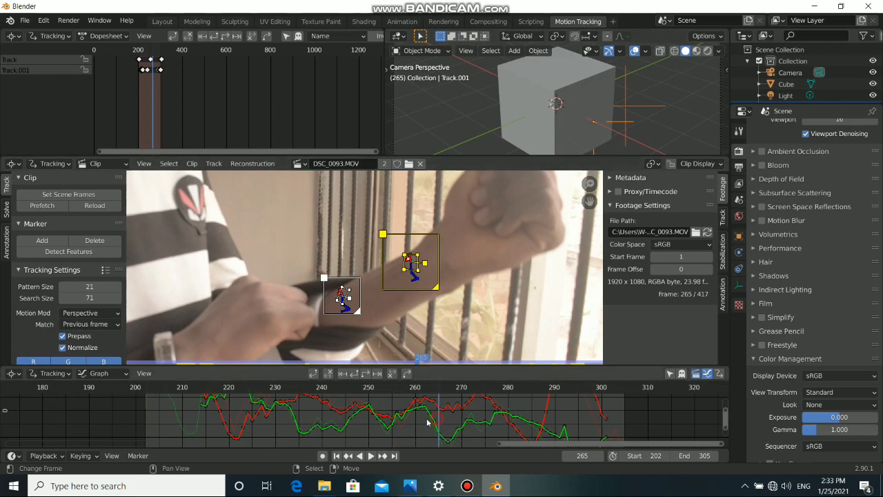
key("Left")
key("Left")
key("Left")
key("Left")
key("Left")
key("Left")
key("Left")
key("Left")
key("Left")
key("Left")
key("Left")
key("Left")
key("Left")
key("Left")
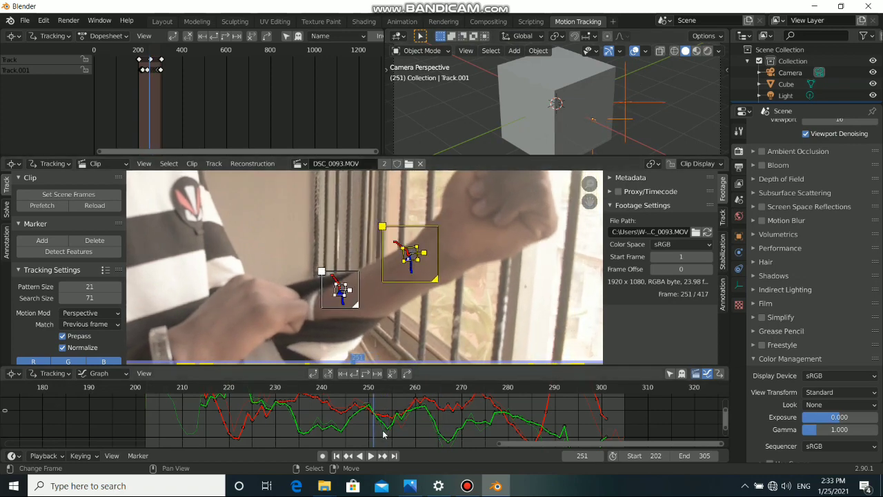
key("Left")
key("Left")
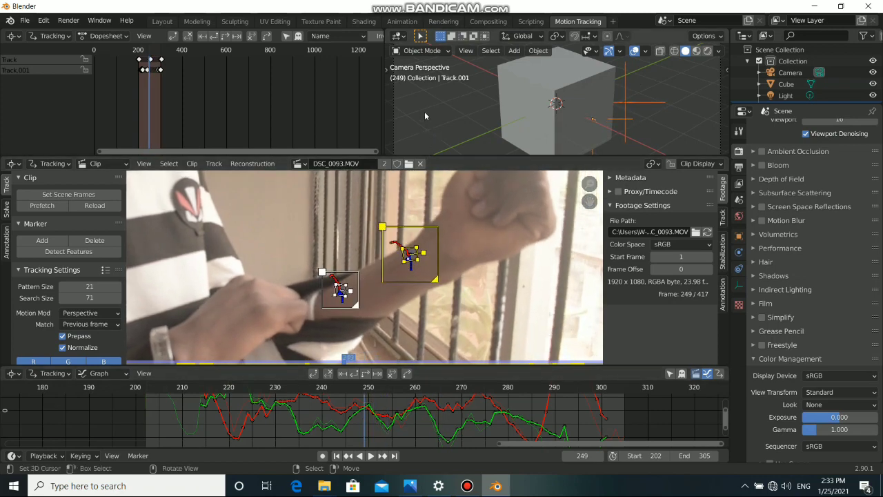
Switch to the Layout workspace and delete the default cube.
left_click(172, 24)
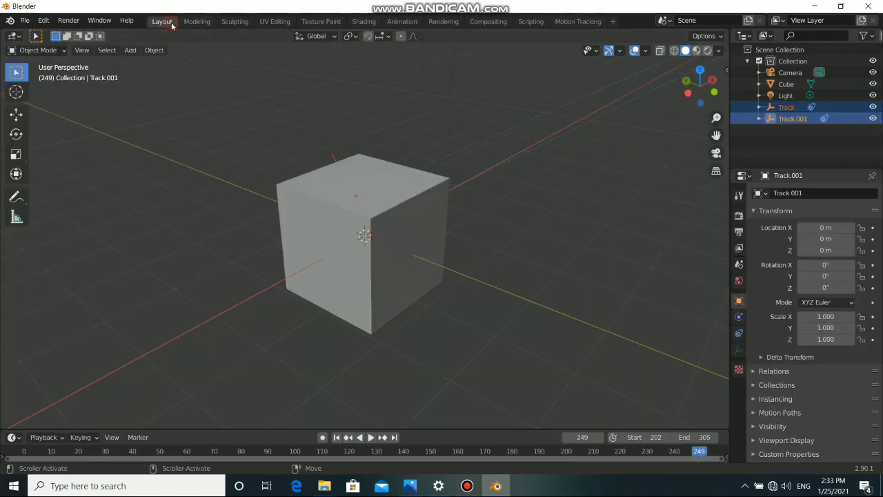
left_click(467, 486)
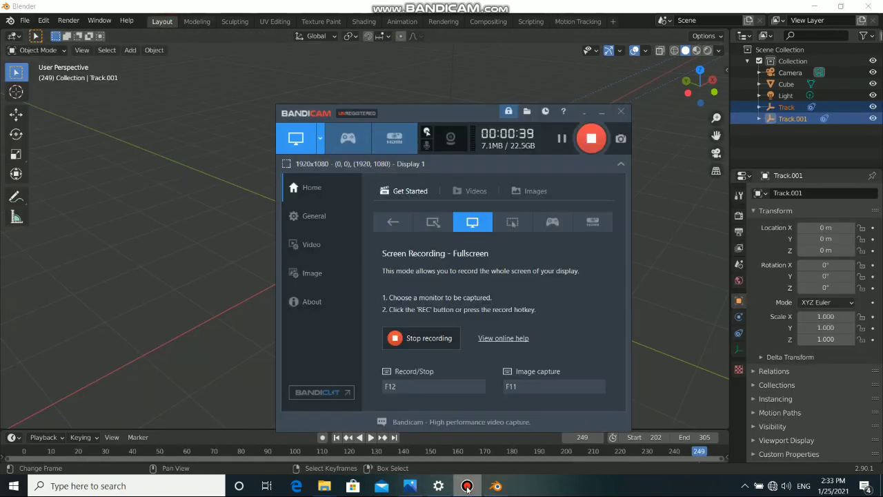
left_click(467, 486)
scroll(353, 285, "down", 5)
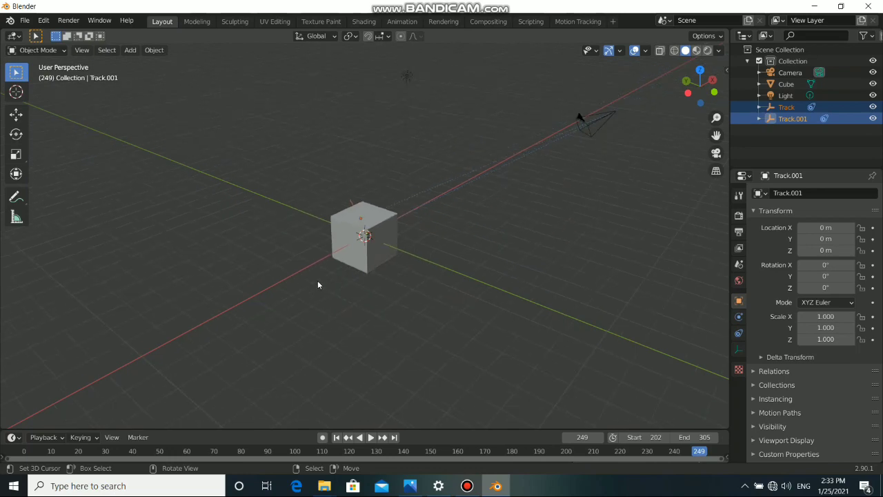
middle_click_drag(317, 282, 339, 240)
left_click(357, 237)
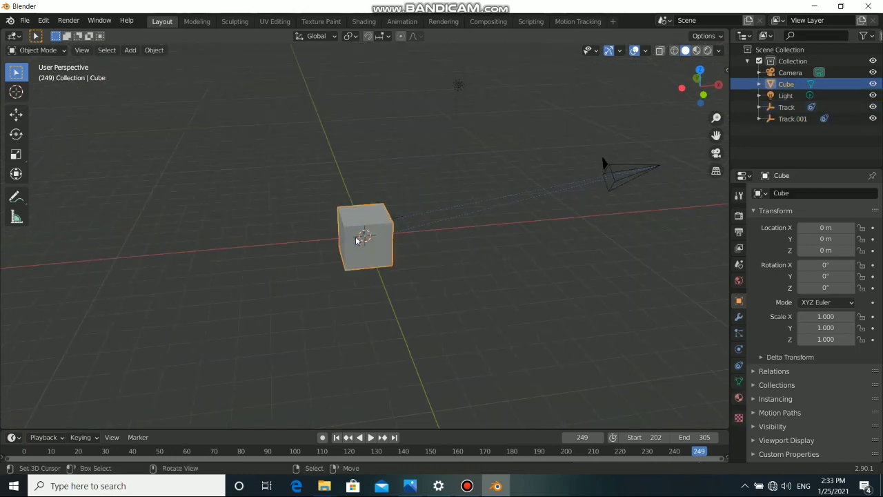
key("Delete")
mouse_move(391, 251)
middle_mouse_down()
mouse_move(278, 270)
mouse_move(314, 235)
mouse_move(363, 268)
mouse_move(429, 249)
mouse_move(400, 235)
mouse_move(379, 244)
mouse_move(386, 266)
middle_mouse_up()
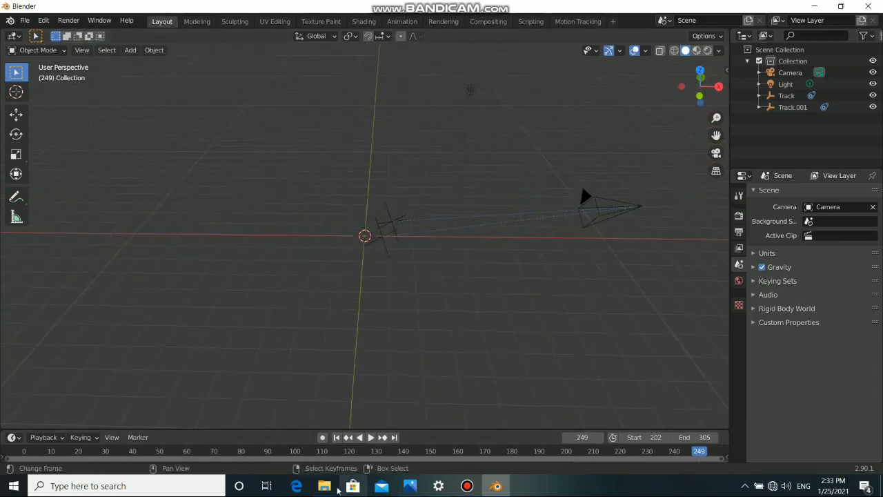
Switch to File Explorer and examine the image frames in the vfx sequences and vfx squences folders under Videos.
mouse_move(324, 485)
left_click(275, 422)
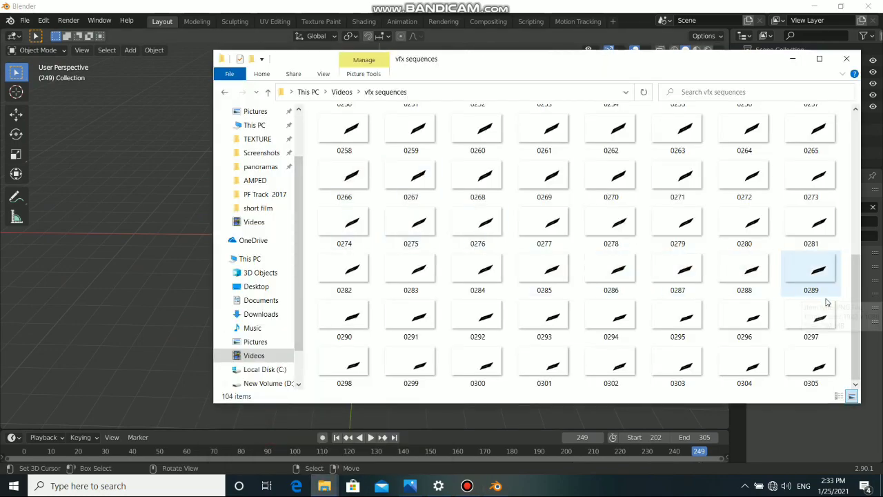
scroll(824, 262, "up", 5)
scroll(837, 169, "up", 1)
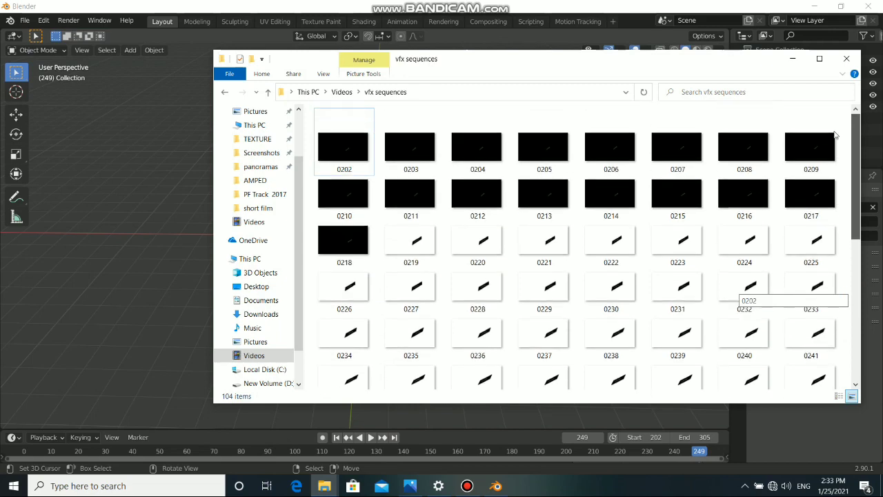
scroll(814, 296, "down", 7)
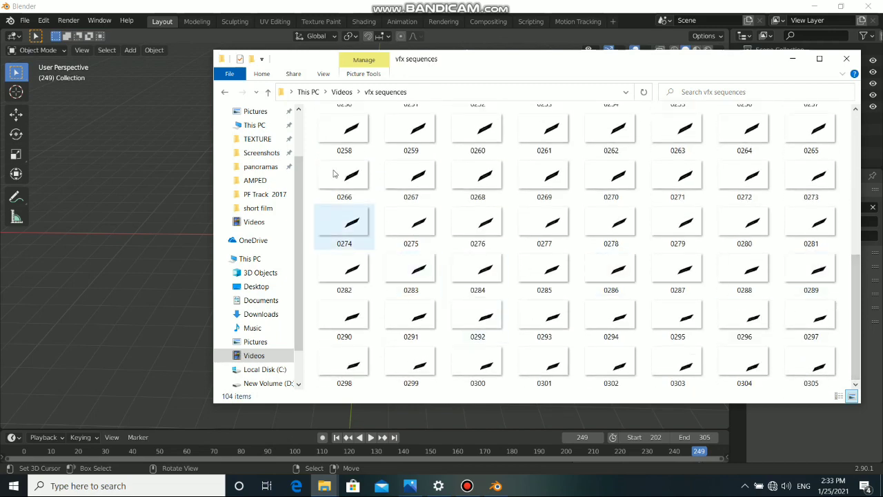
left_click(224, 91)
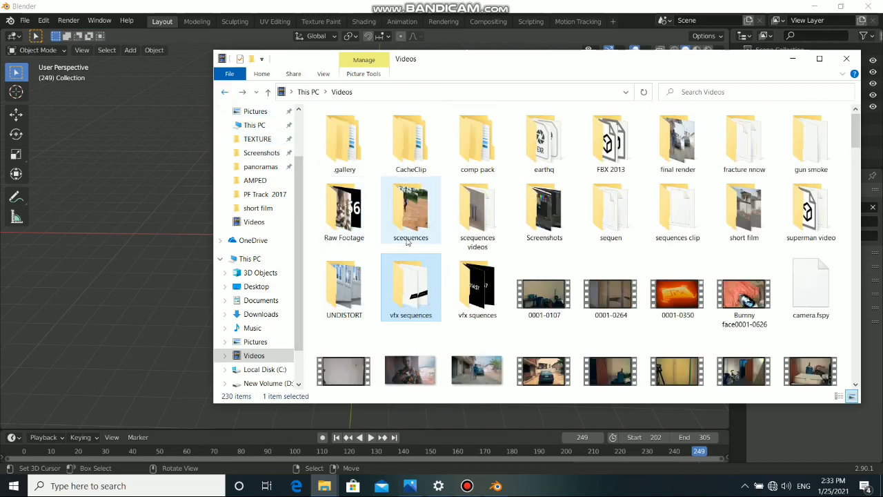
double_click(477, 286)
scroll(452, 258, "down", 6)
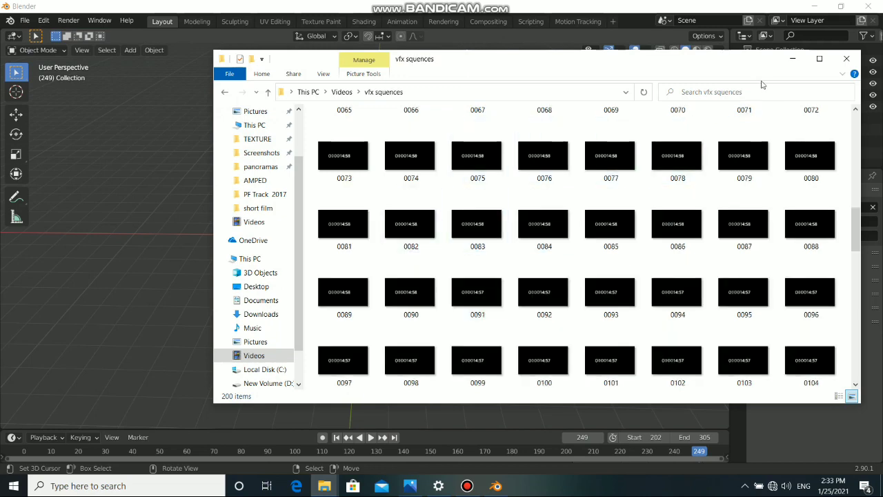
left_click_drag(720, 62, 695, 64)
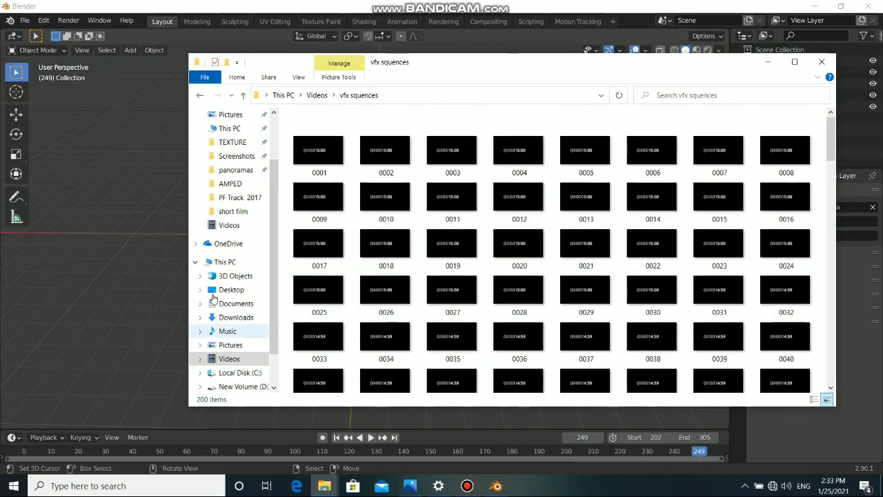
left_click(767, 62)
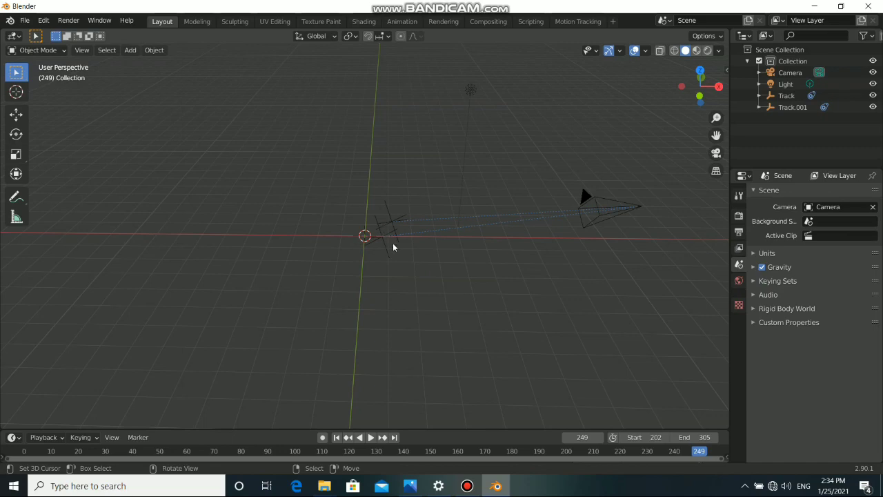
Open the add-on preferences and search for "image" to check the Import Images as Planes add-on.
middle_click_drag(393, 247, 358, 256)
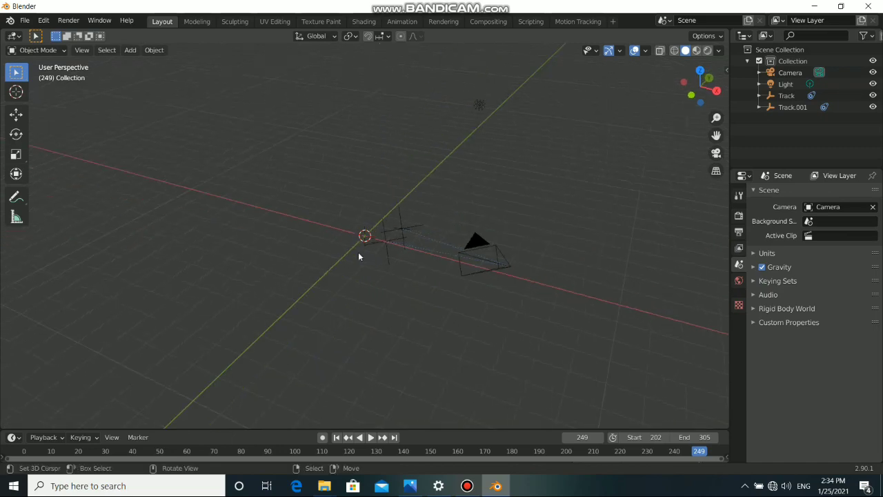
left_click(41, 20)
left_click(60, 22)
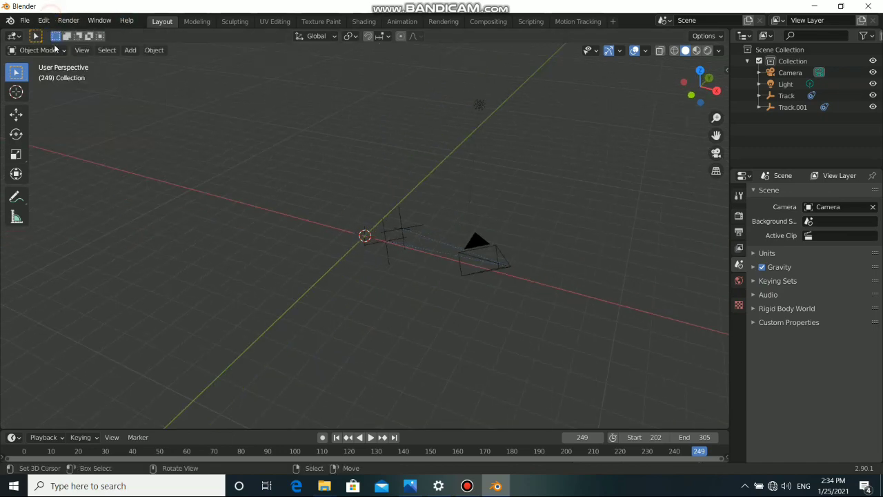
left_click(43, 20)
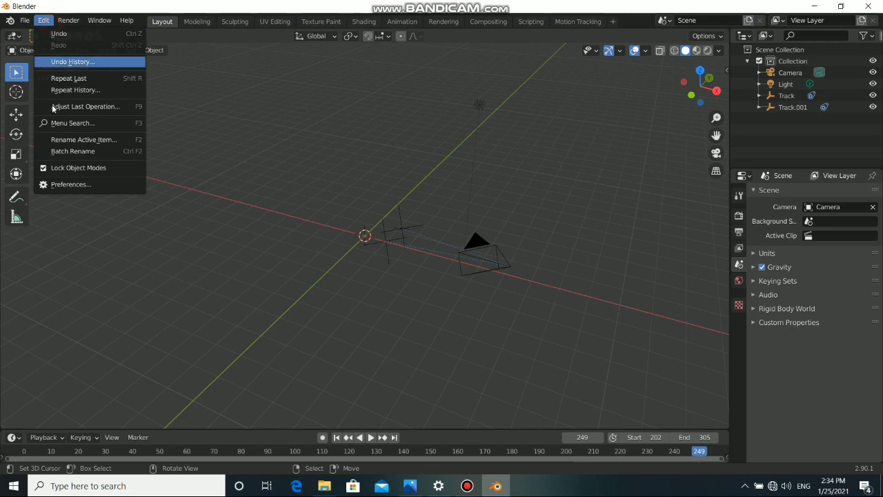
left_click(65, 185)
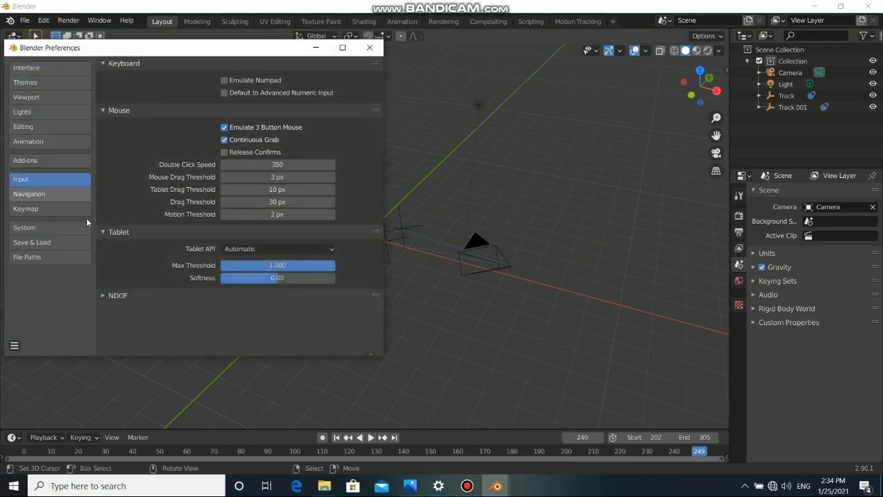
left_click(39, 161)
left_click(325, 79)
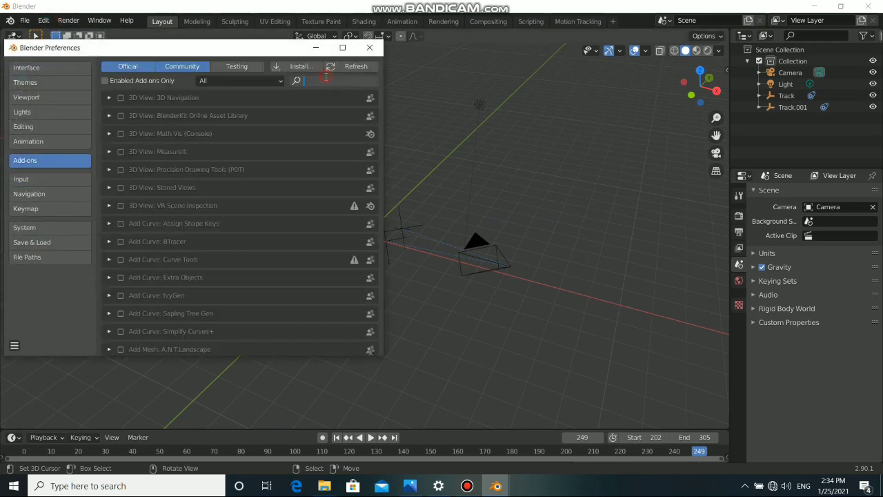
type("image")
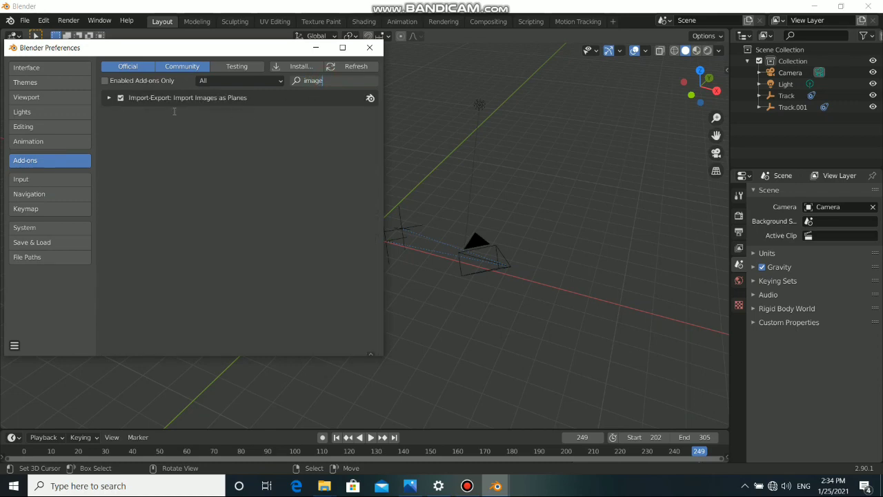
key("Return")
Toggle automatic saving of preferences off and back on, and close the preferences.
left_click(15, 346)
left_click(25, 334)
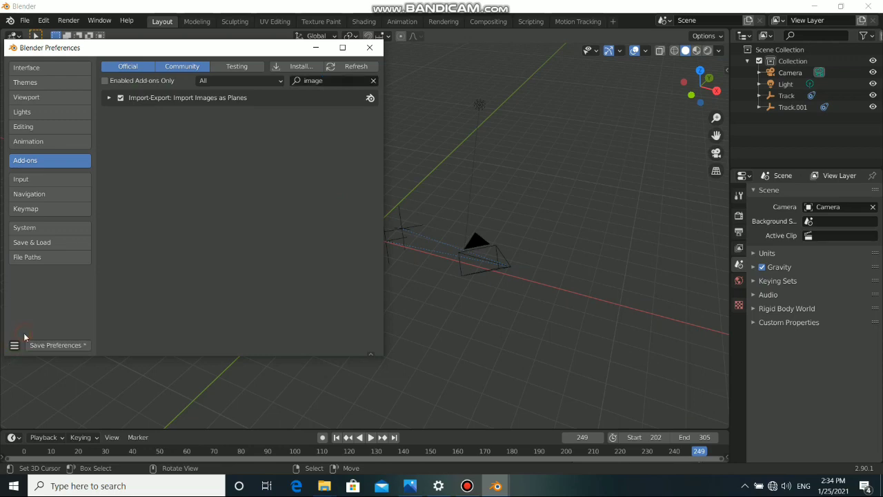
left_click(15, 347)
left_click(31, 334)
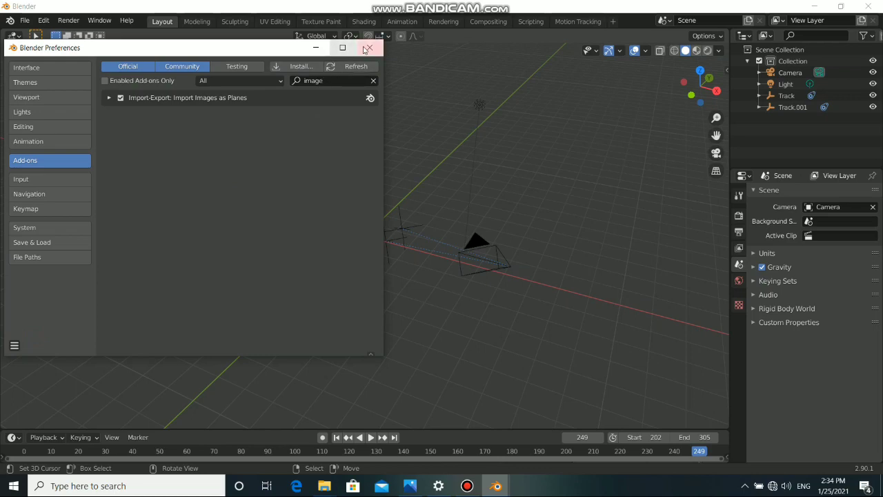
left_click(324, 48)
Start an Images as Planes import and load the vfx squences folder from Videos in File Explorer into its file browser.
middle_click_drag(478, 284, 405, 247)
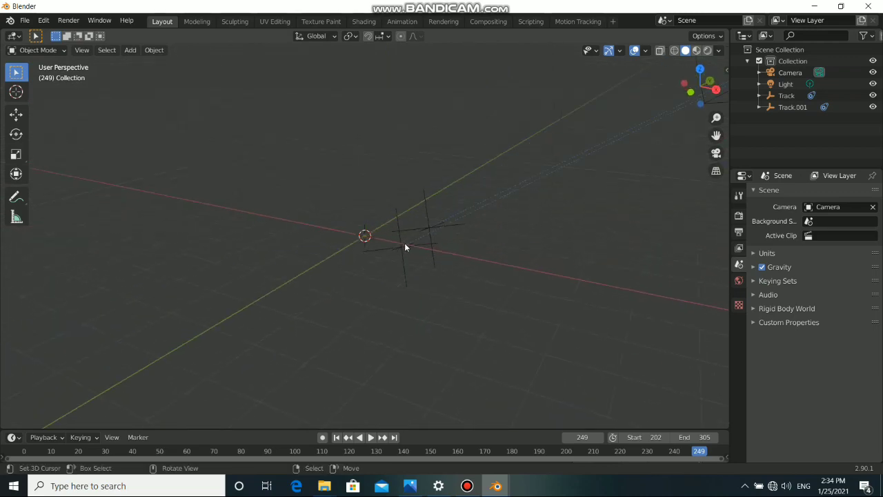
key("shift+a")
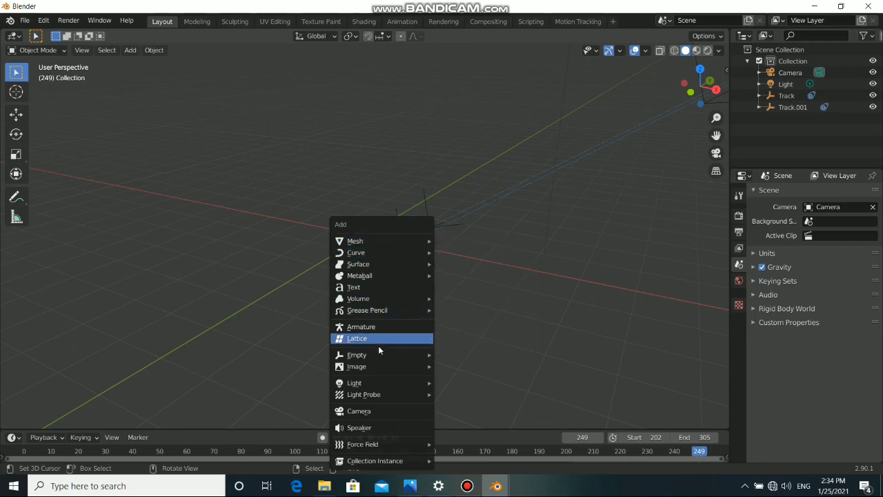
mouse_move(361, 368)
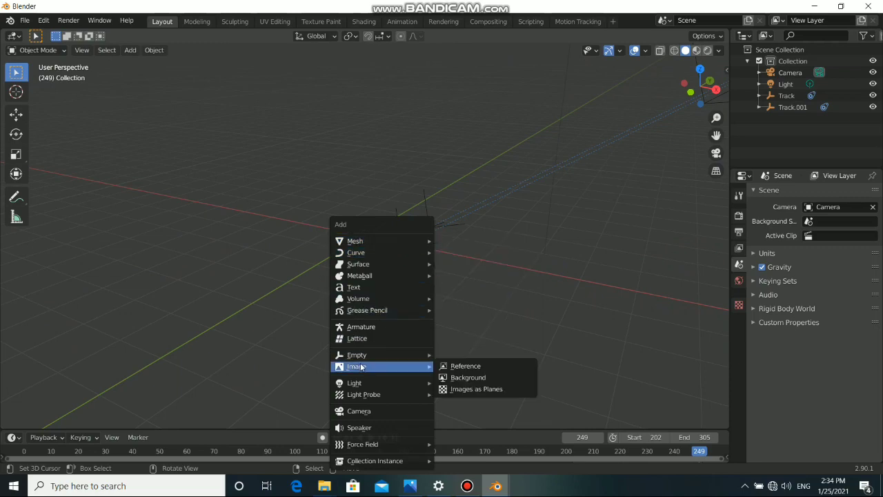
left_click(481, 389)
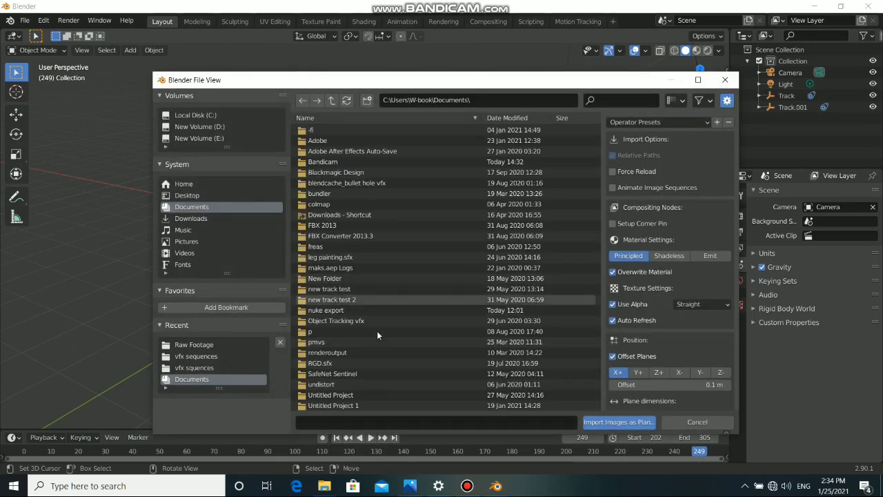
mouse_move(324, 486)
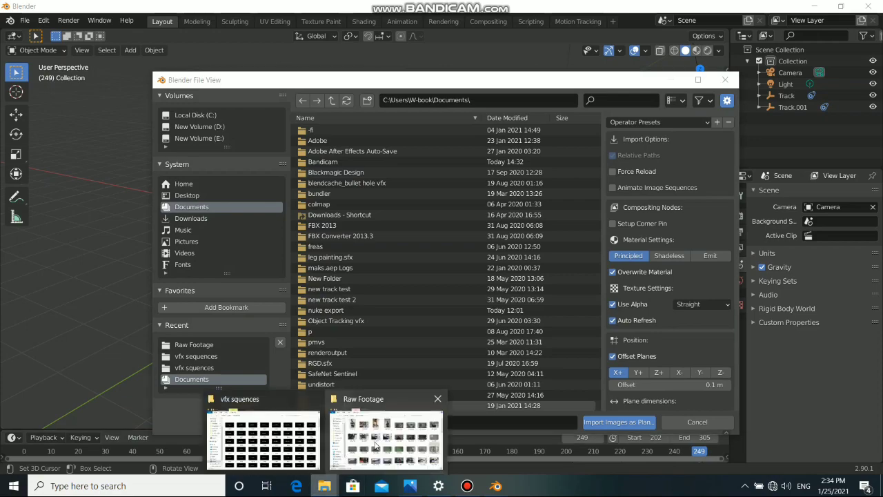
left_click(310, 445)
scroll(390, 174, "down", 5)
scroll(390, 174, "up", 5)
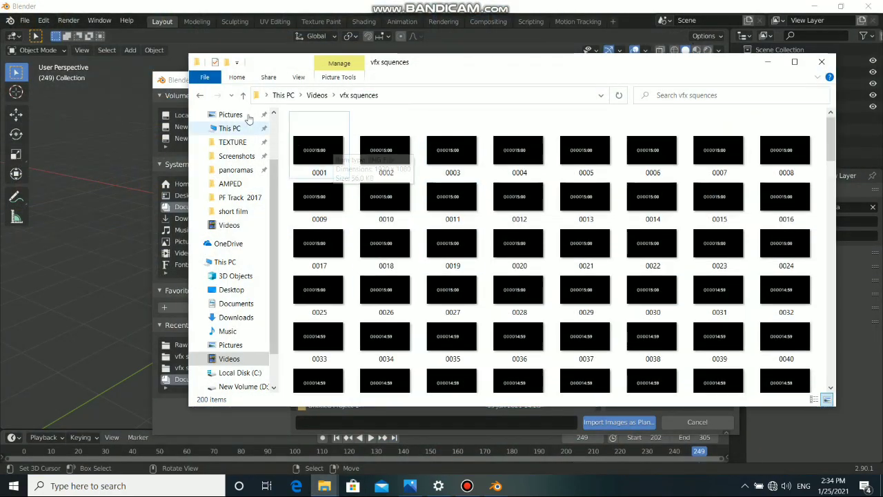
left_click(200, 96)
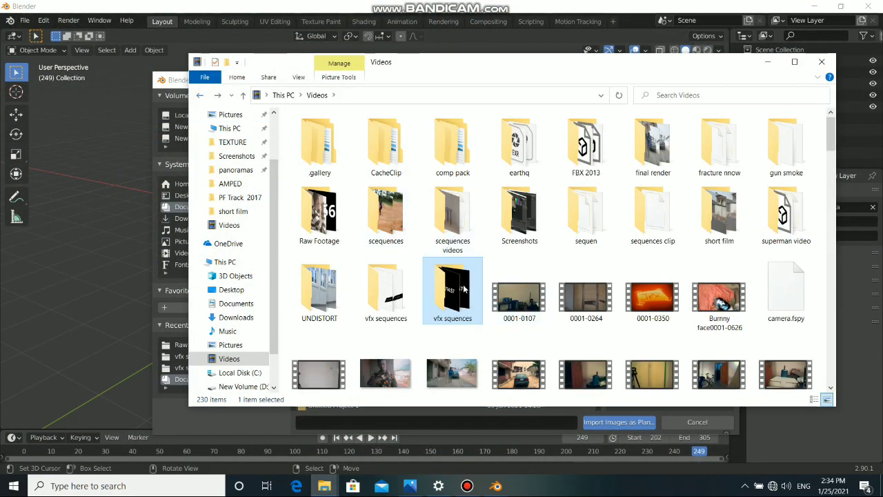
left_click_drag(472, 62, 467, 49)
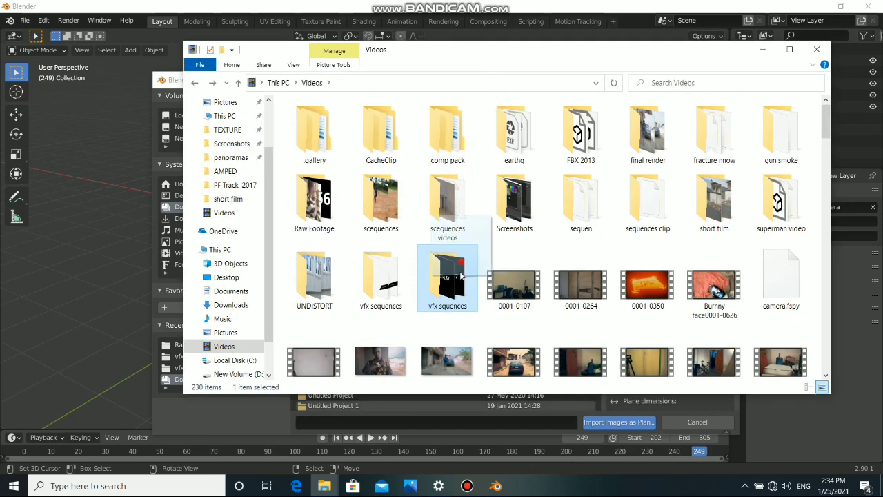
Import all PNG frames in the vfx squences folder as one plane with Animate Image Sequences enabled.
left_click(473, 404)
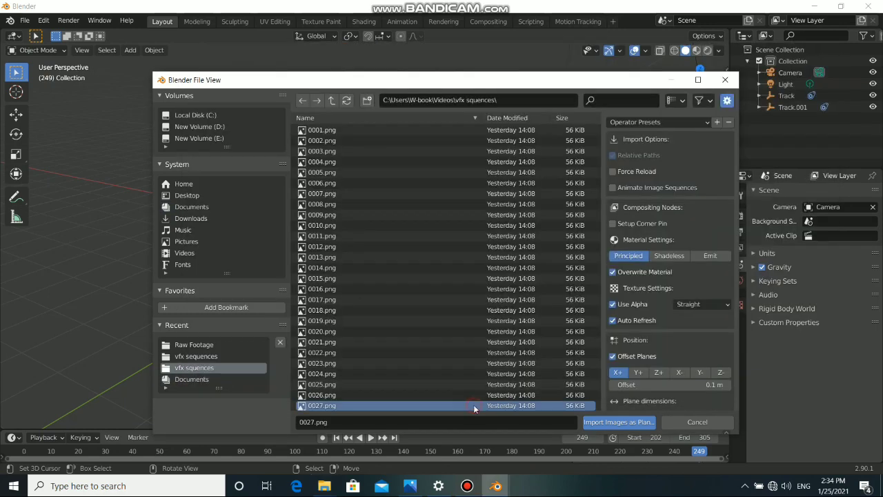
key("a")
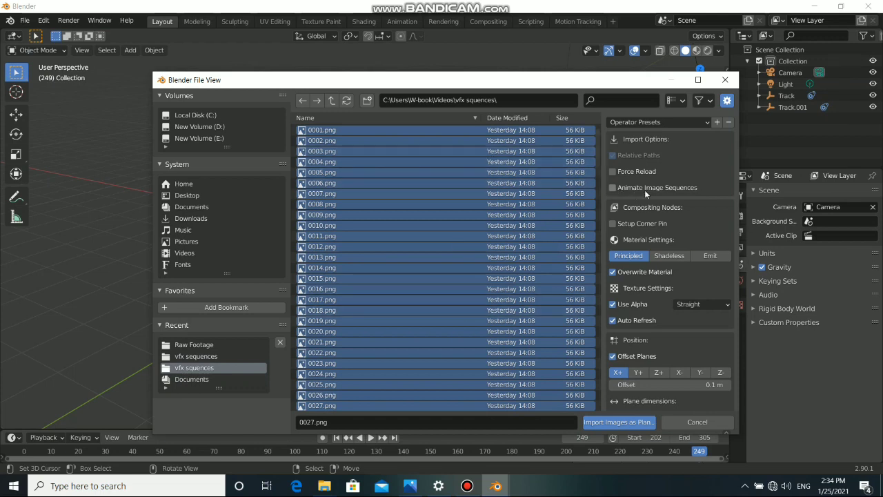
left_click(612, 188)
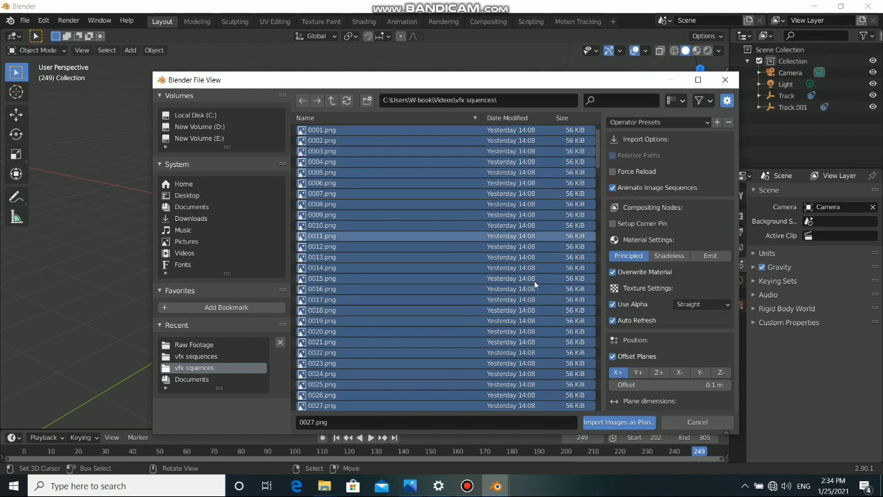
left_click(613, 422)
Enlarge the timeline area and bring the scene's frame range 202 to 305 into view.
middle_click_drag(392, 251, 390, 231)
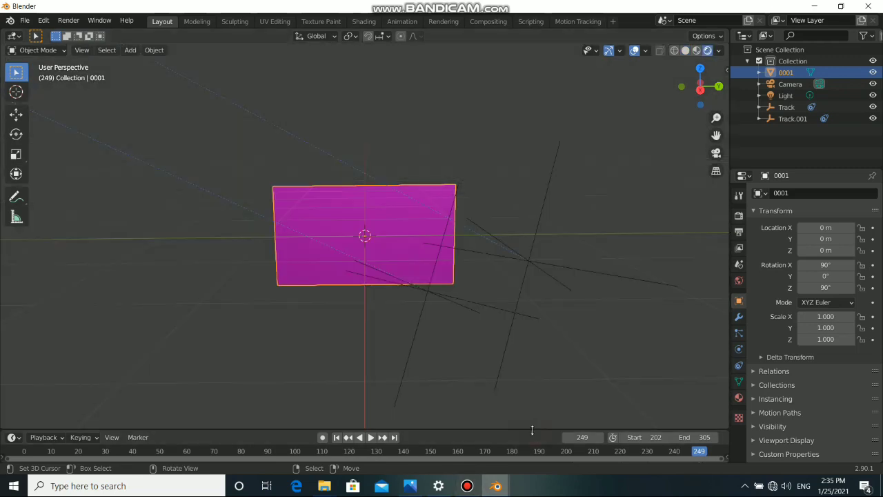
left_click_drag(533, 429, 509, 357)
scroll(324, 407, "right", 10)
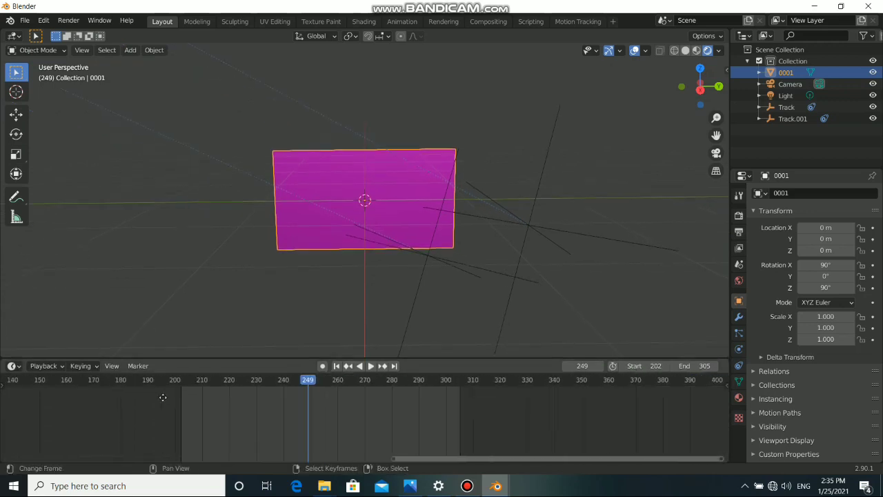
middle_click_drag(333, 411, 368, 416)
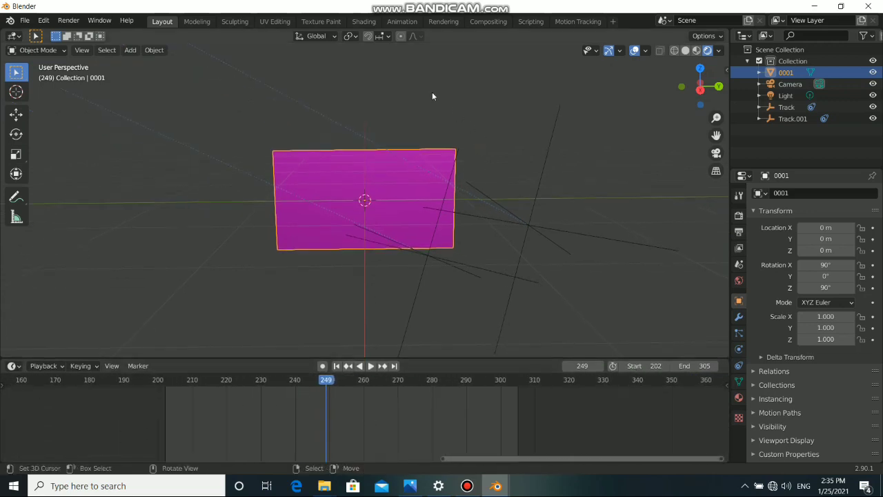
Switch to the Shading workspace and spread out the image texture, Principled BSDF and Material Output nodes of the plane's material.
left_click(364, 22)
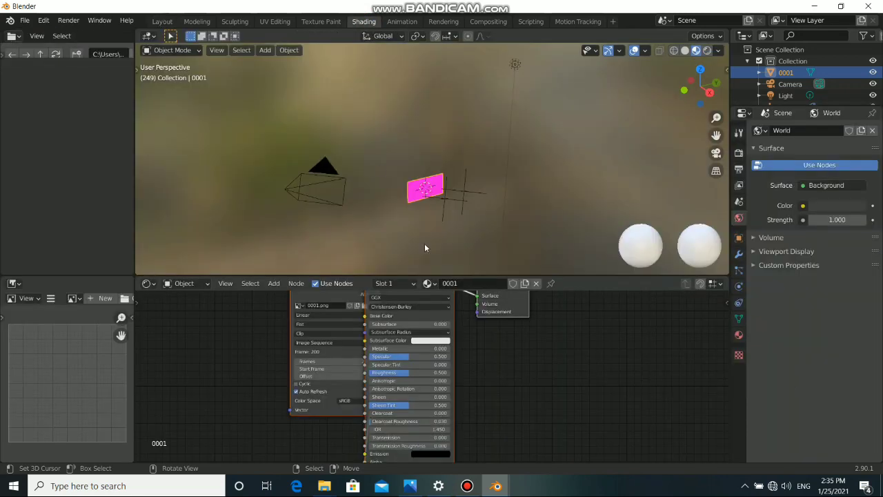
middle_click_drag(329, 351, 366, 384)
middle_click_drag(352, 327, 343, 324)
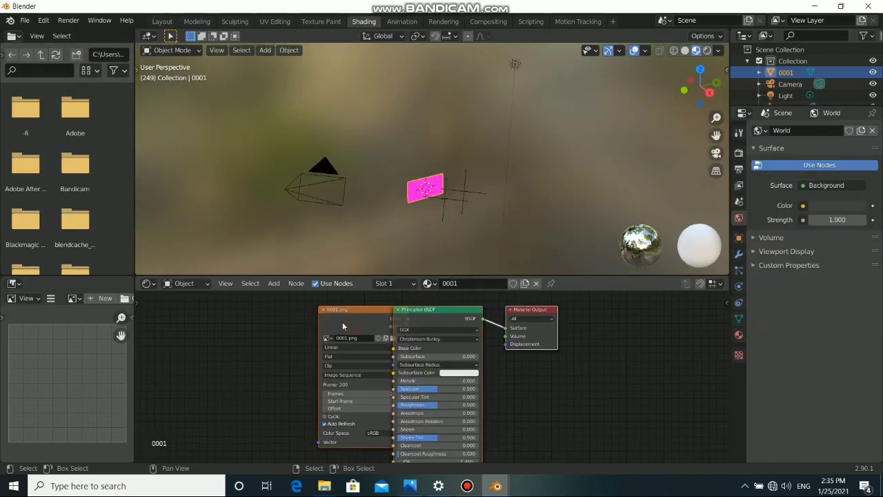
left_click(343, 325)
left_click_drag(365, 316, 285, 321)
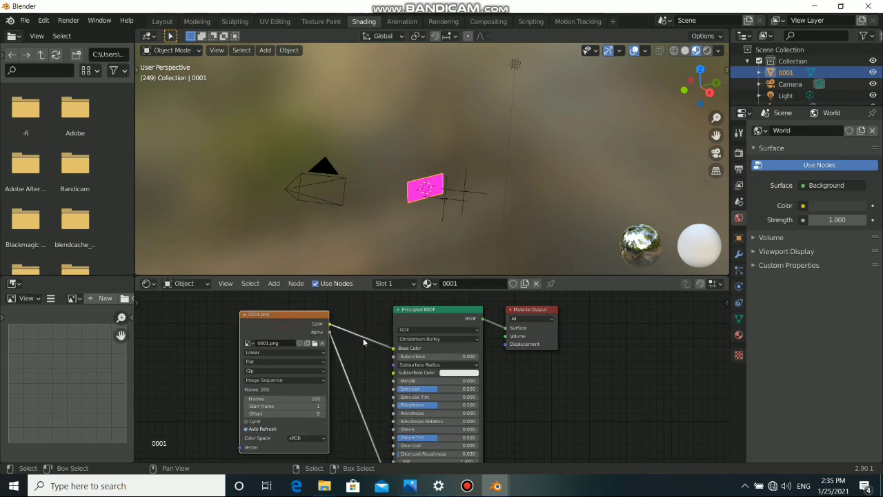
left_click_drag(542, 315, 570, 314)
left_click_drag(417, 321, 427, 329)
mouse_move(349, 372)
middle_mouse_down()
mouse_move(350, 365)
mouse_move(356, 380)
middle_mouse_up()
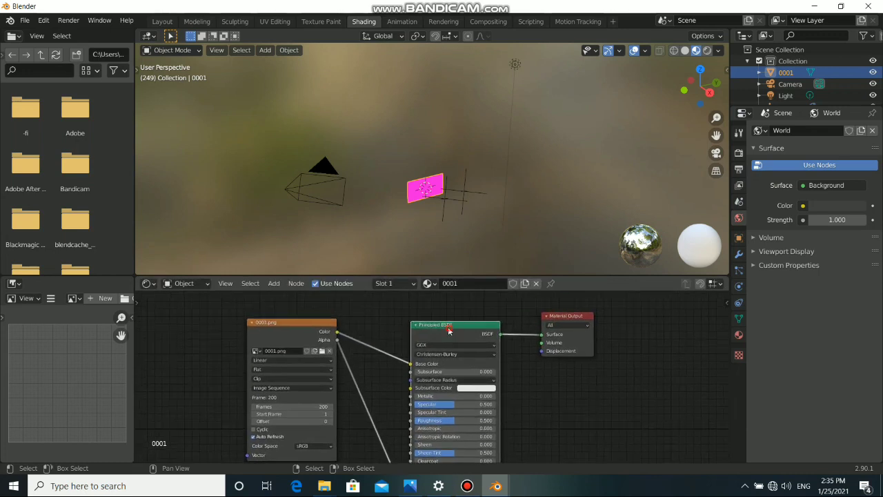
Delete the Principled BSDF node and connect the image texture's Color output to the Material Output's Surface input.
left_click_drag(449, 331, 445, 332)
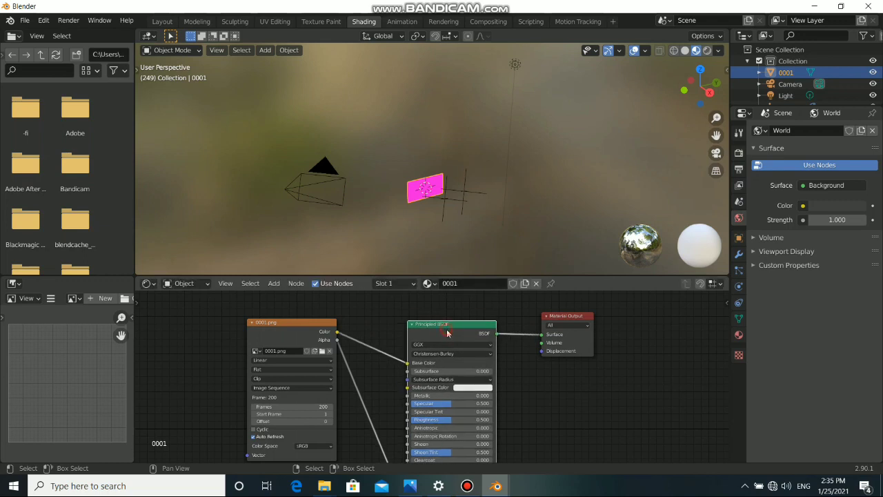
key("x")
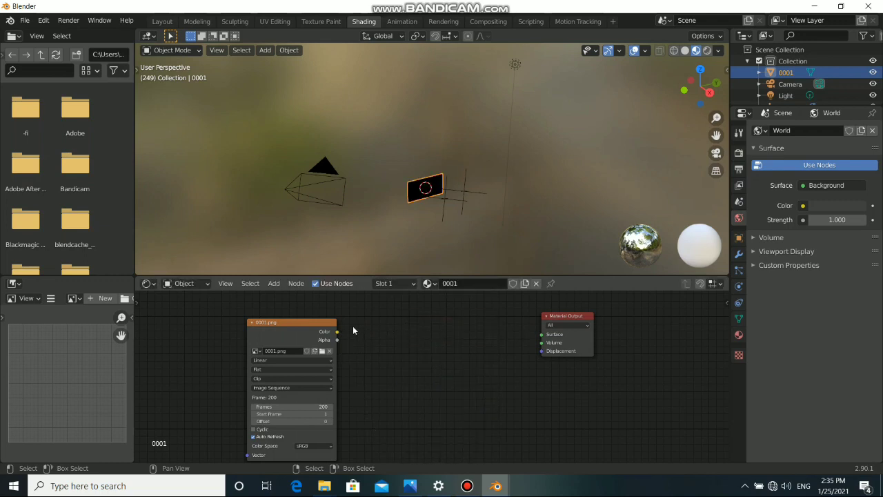
left_click_drag(555, 331, 552, 335)
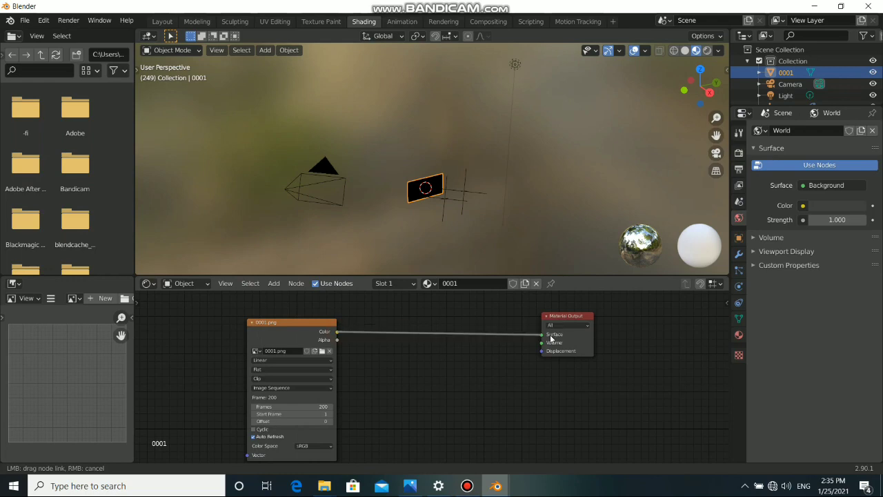
Place the image sequence node nearer the Material Output and enable its Cyclic option.
left_click_drag(259, 342, 297, 338)
scroll(449, 190, "up", 6)
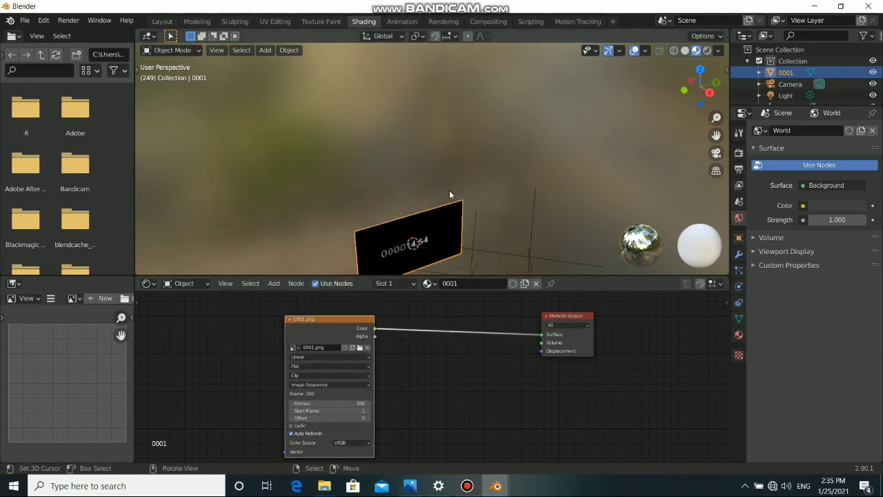
scroll(436, 214, "up", 2)
middle_click_drag(436, 214, 395, 207)
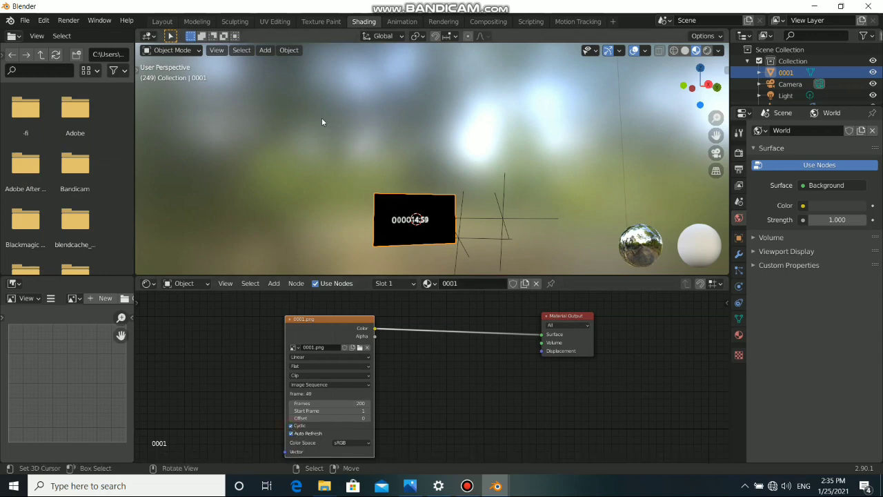
Return to the Layout workspace and view the scene through the camera.
left_click(163, 21)
mouse_move(349, 293)
middle_mouse_down()
mouse_move(387, 316)
mouse_move(407, 284)
mouse_move(380, 228)
mouse_move(397, 247)
middle_mouse_up()
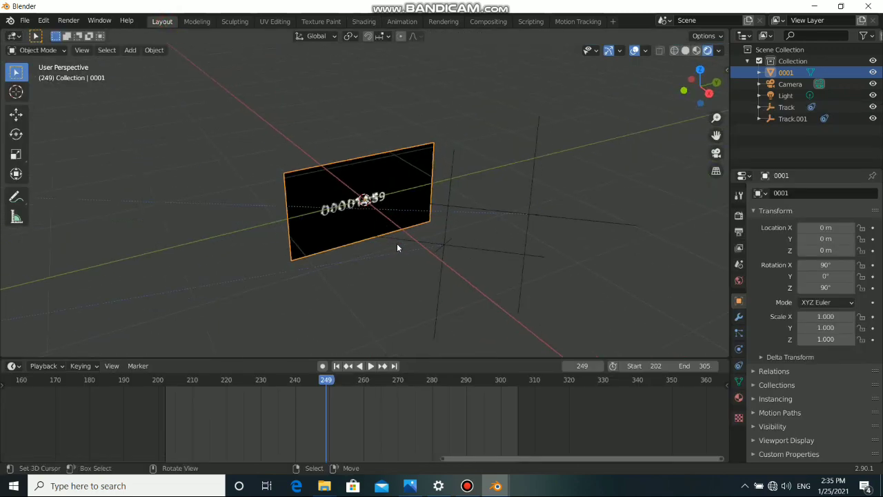
key("KP_0")
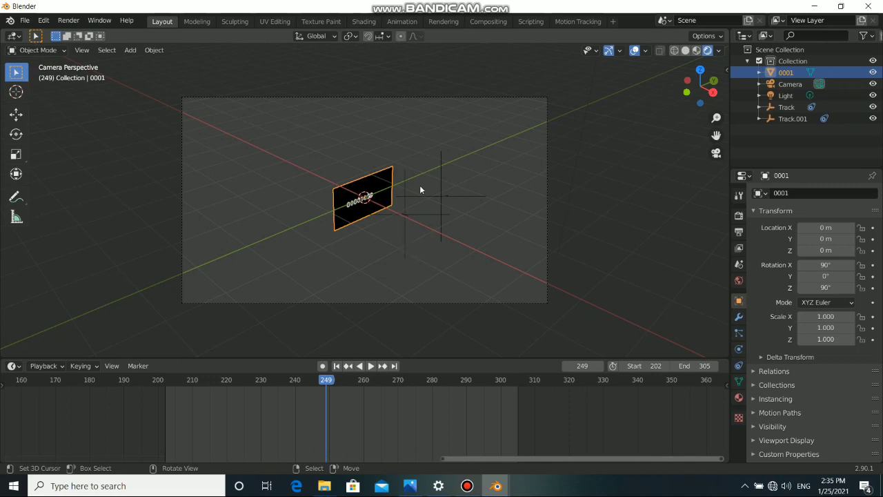
Select the camera, enable Background Images in its settings and add a background image entry.
left_click(433, 98)
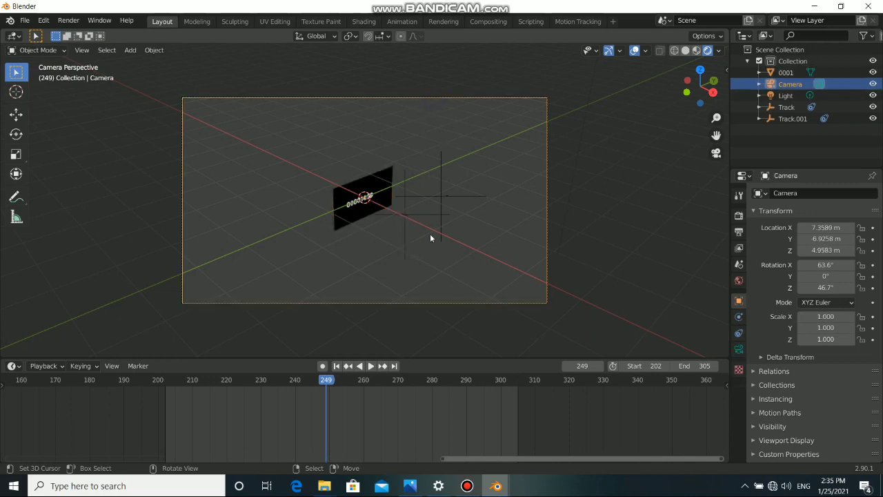
left_click(738, 349)
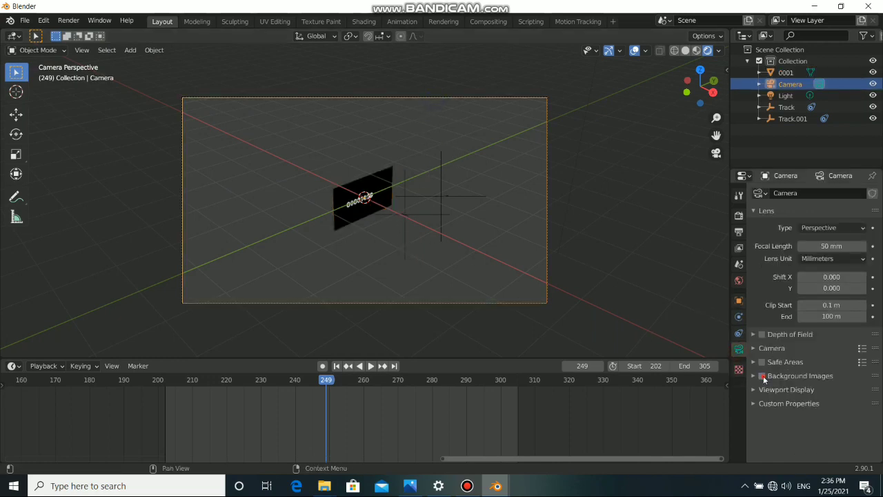
left_click(762, 376)
left_click(757, 378)
left_click(815, 392)
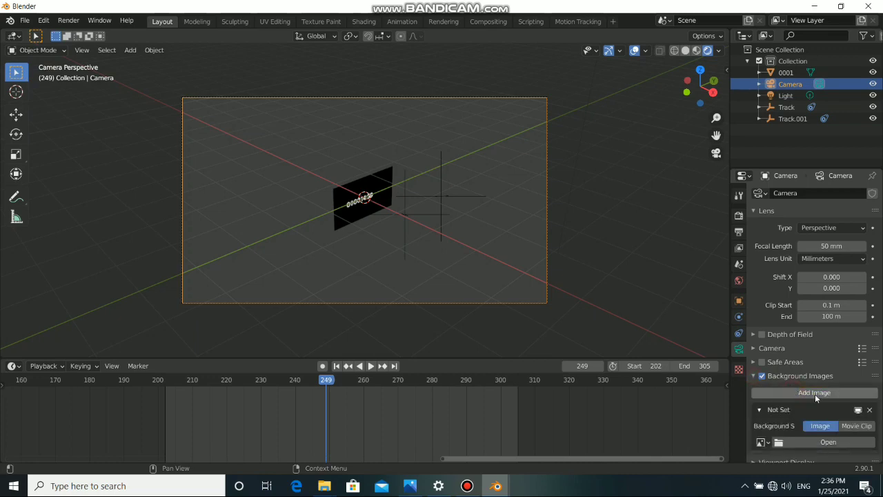
Set the camera background source to Movie Clip and assign the DSC_0093.MOV clip.
left_click(856, 426)
scroll(793, 420, "down", 2)
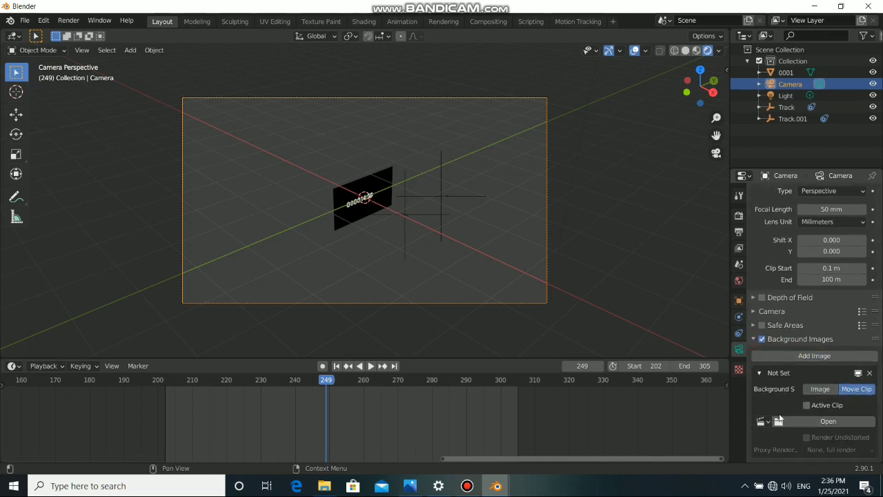
left_click(763, 420)
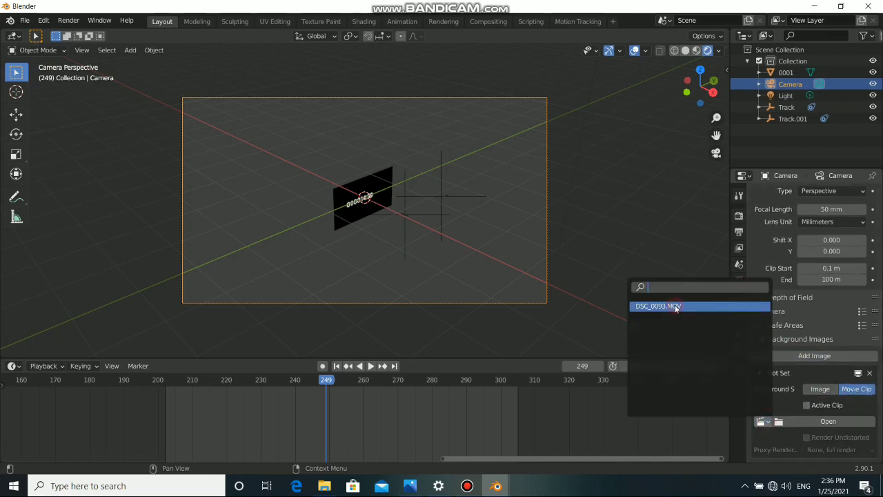
left_click(671, 307)
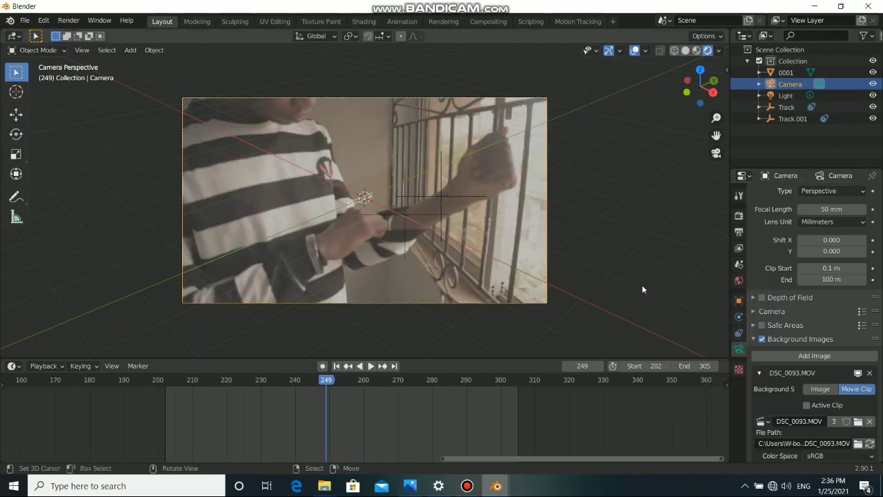
Play back the footage behind the tracked empties in the camera view and return to frame 249.
key("space")
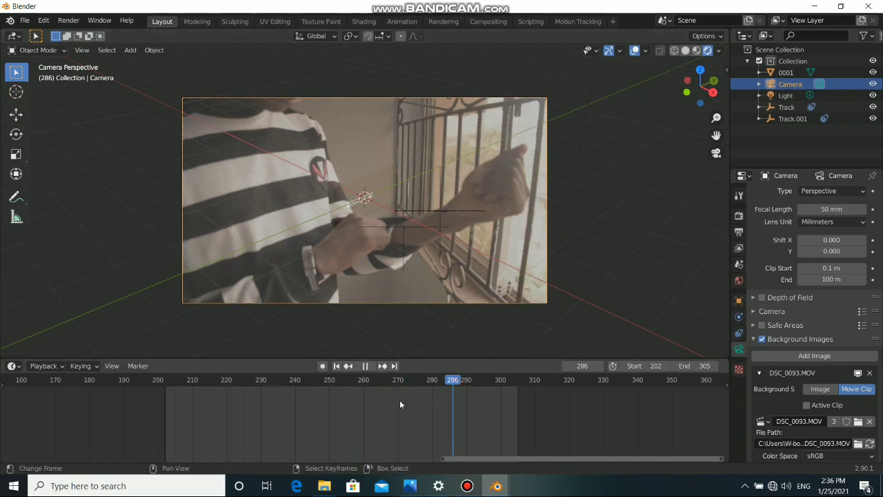
left_click_drag(343, 409, 324, 419)
key("space")
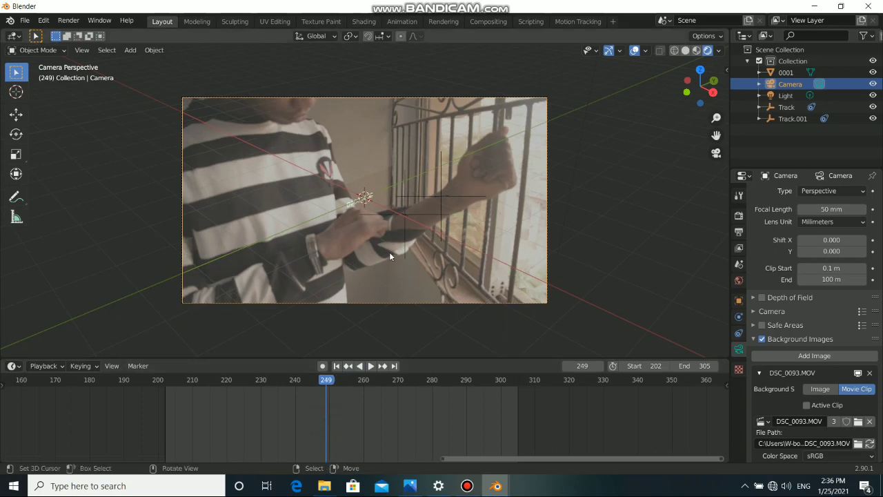
Select the 0001 image plane outside the camera view, switch the viewport to Solid shading and activate the Move tool.
left_click(379, 180)
scroll(377, 204, "up", 5)
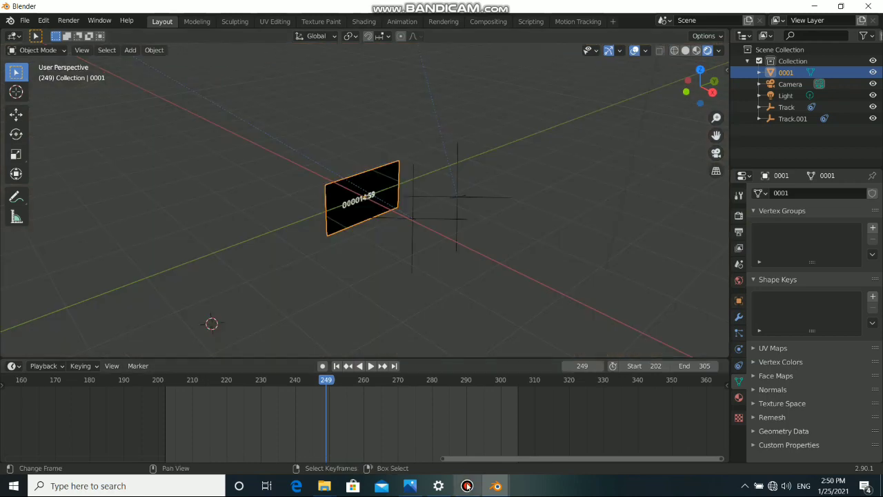
left_click(466, 485)
left_click(467, 486)
middle_click_drag(349, 222, 365, 206)
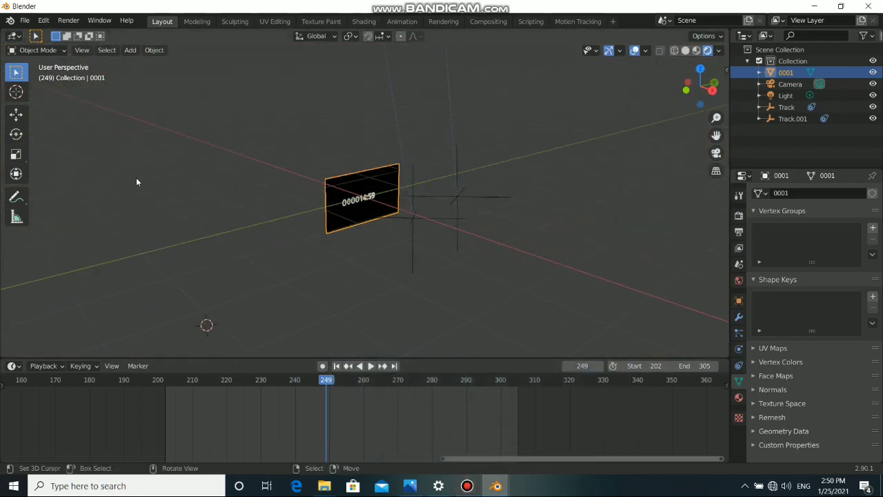
left_click(685, 50)
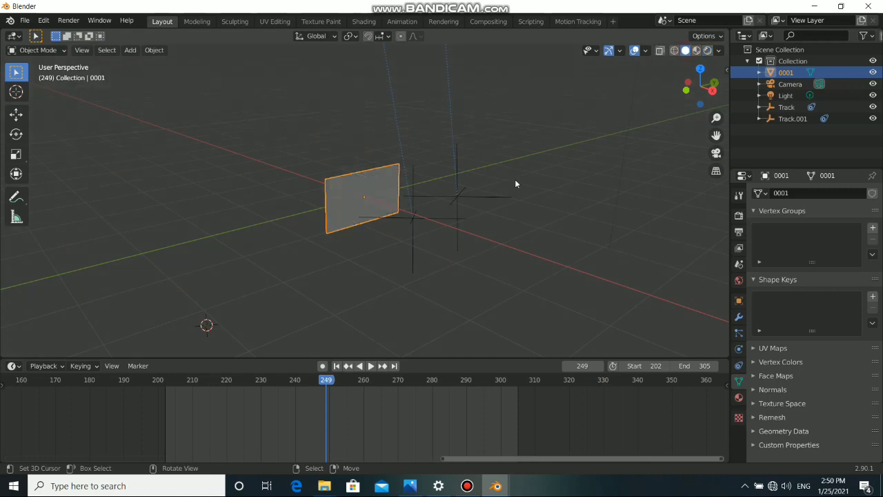
middle_click_drag(370, 256, 331, 210)
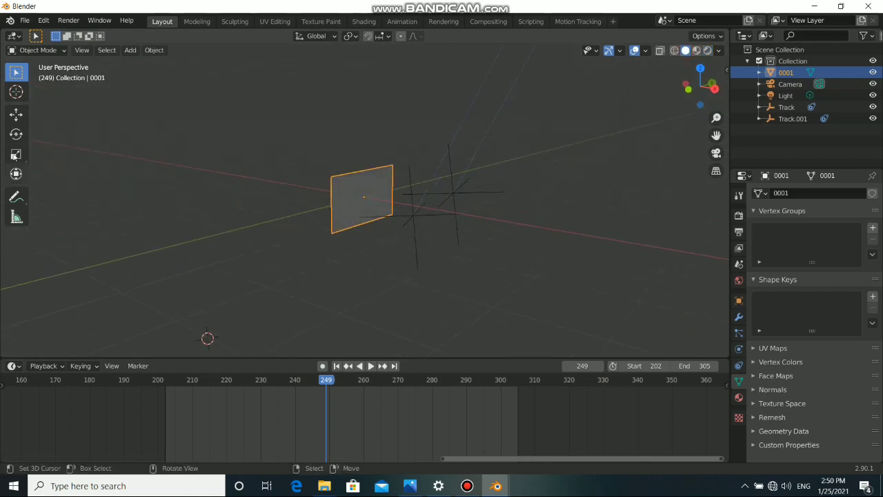
left_click(16, 112)
middle_click_drag(394, 213, 371, 245)
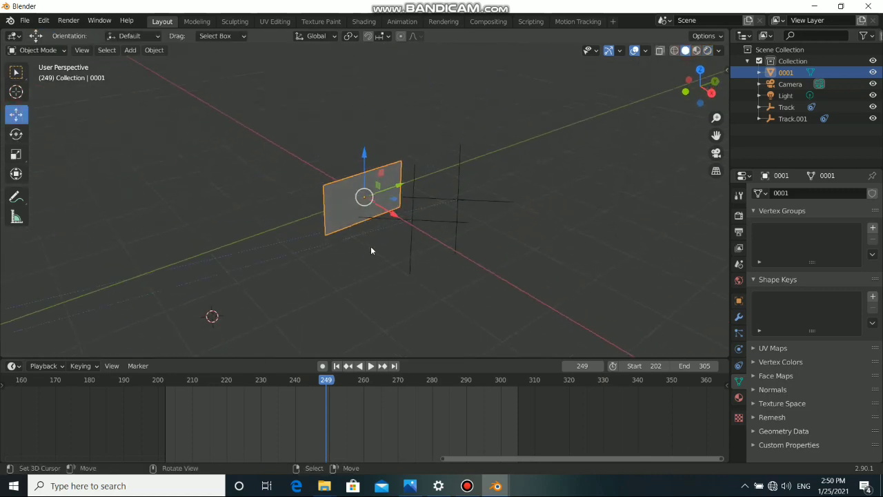
Rotate the 0001 plane 90° about the global Y axis.
type("r")
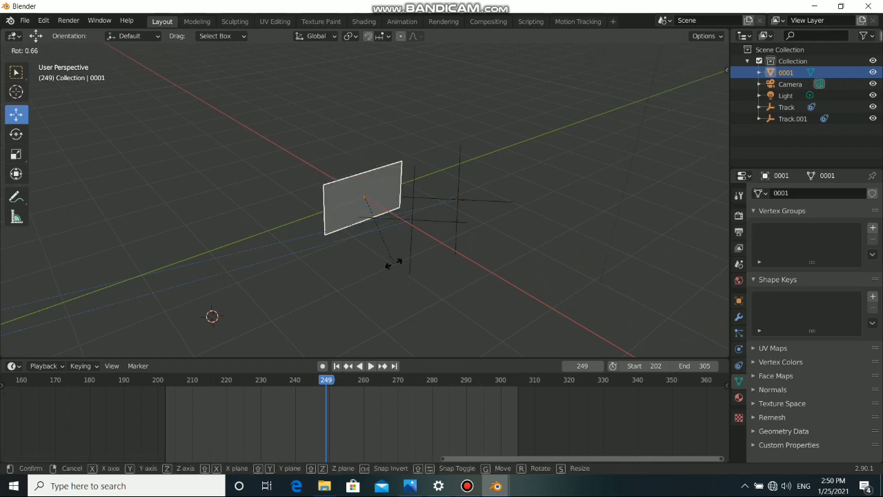
type("y")
type("90")
key("Return")
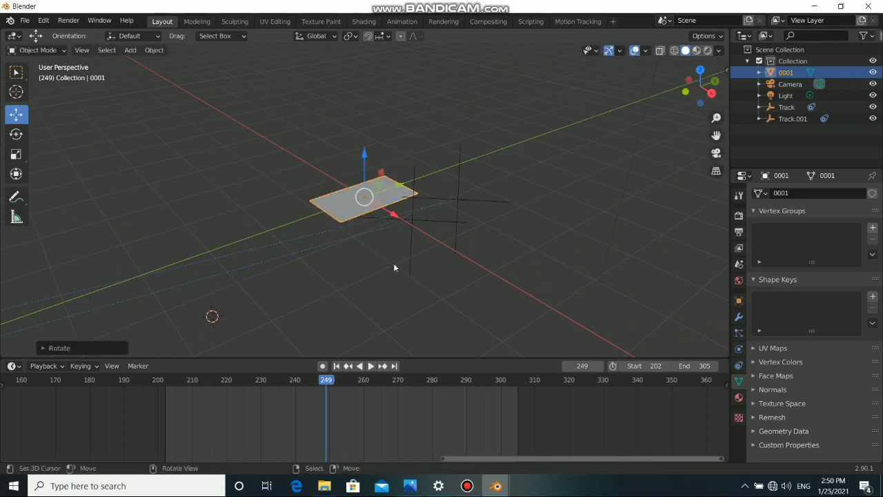
Snap the 3D cursor to the selected plane and add an armature at that point.
middle_click_drag(418, 256, 347, 243)
scroll(327, 234, "up", 3)
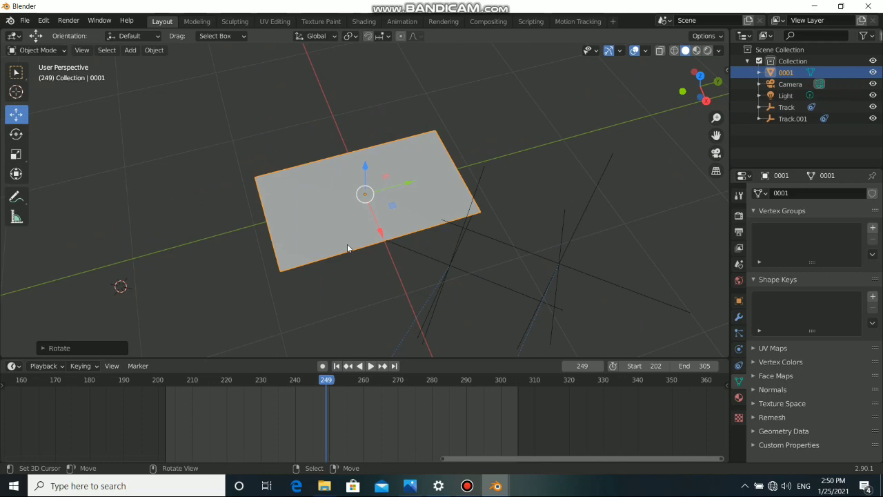
key("shift+s")
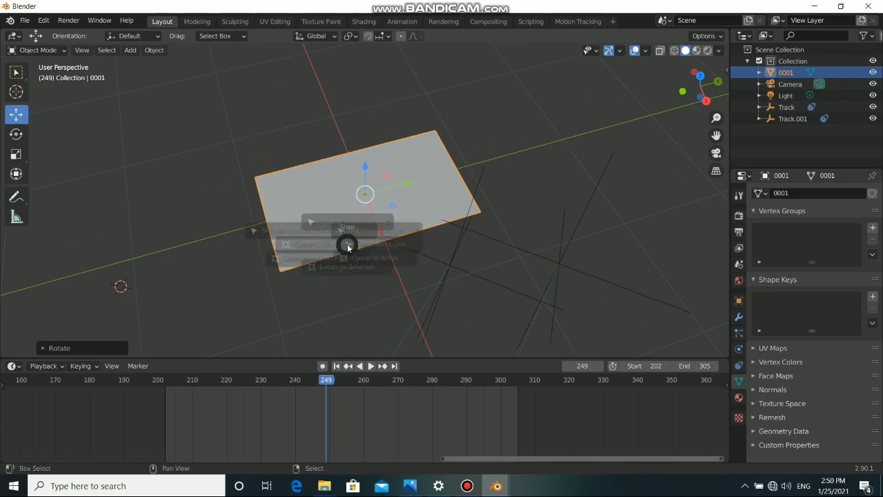
left_click(347, 301)
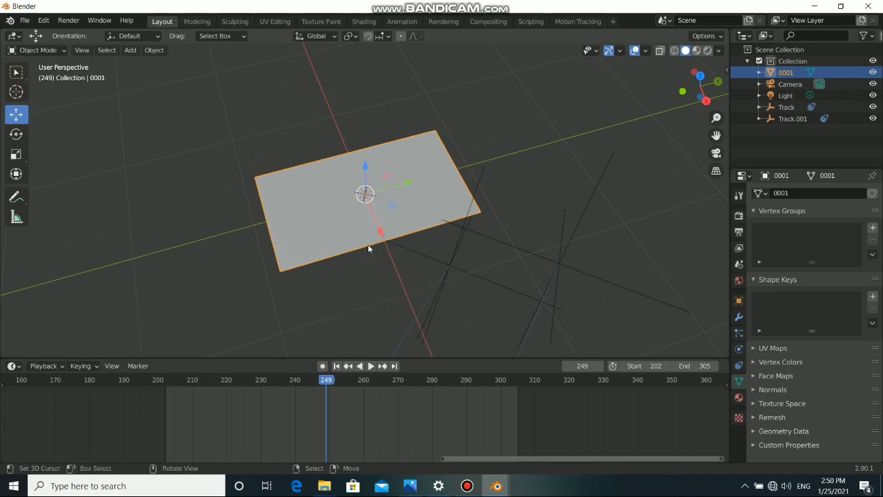
key("shift+a")
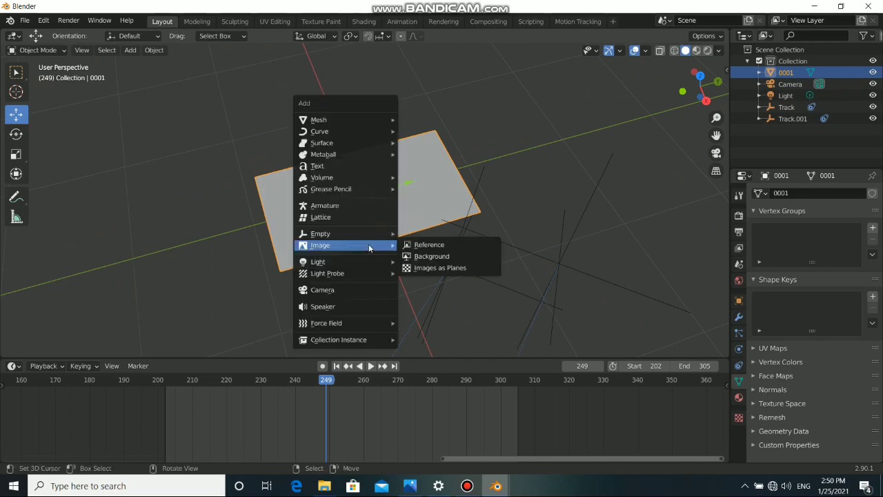
left_click(325, 205)
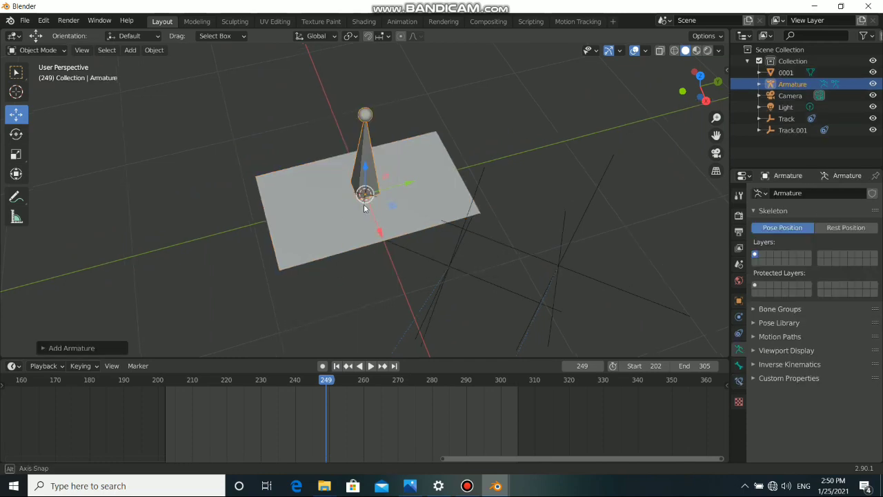
Rotate the armature 90° about the Y axis and 90° about the Z axis to align it with the plane's length.
middle_click_drag(365, 207, 316, 202)
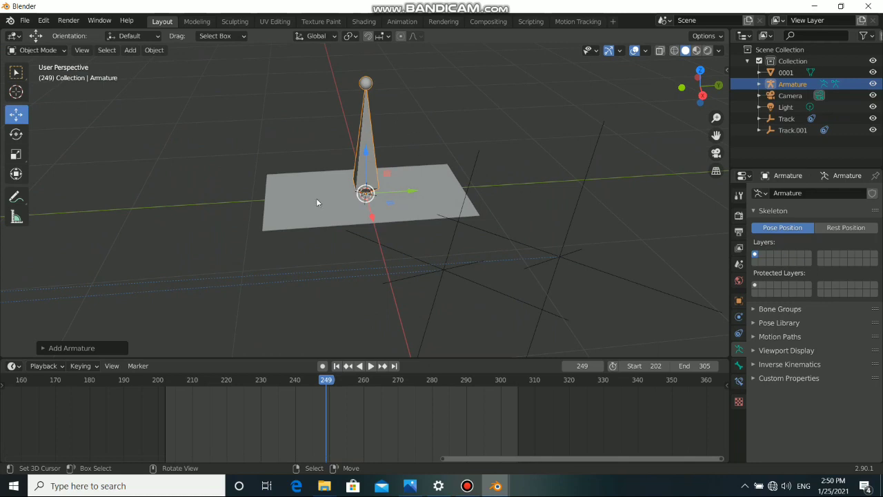
type("r")
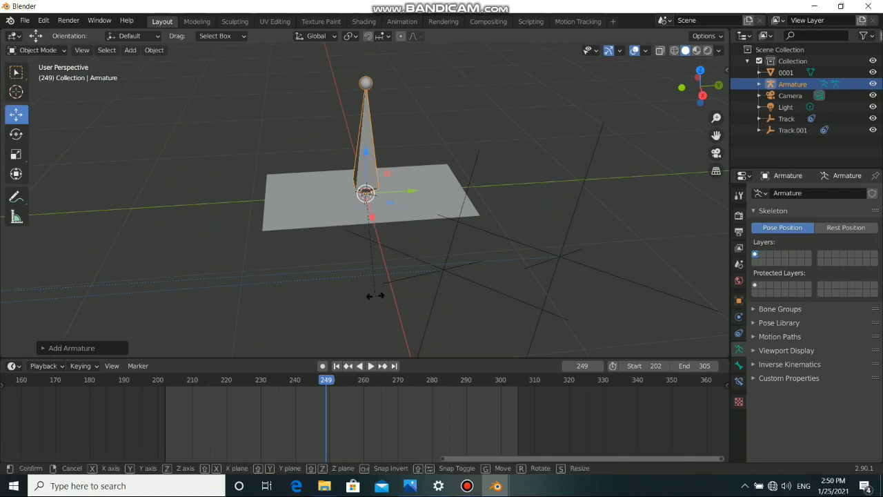
type("y180")
key("Return")
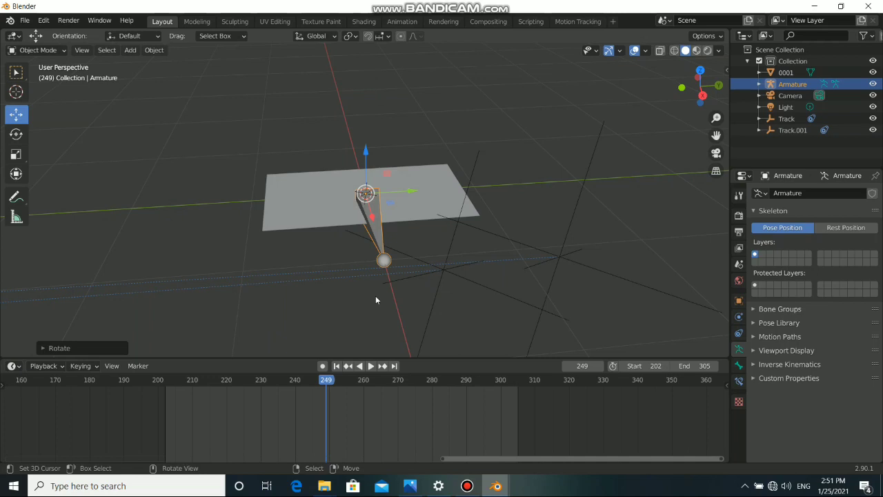
key("r")
type("z")
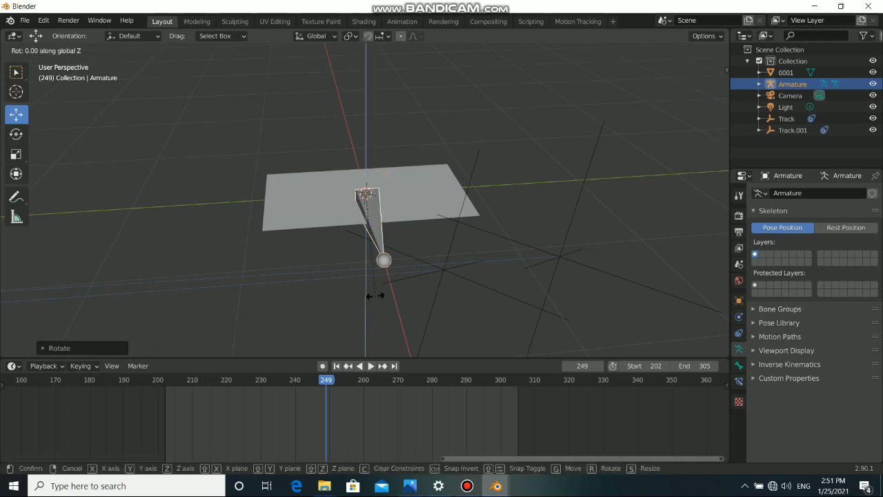
type("90")
key("Return")
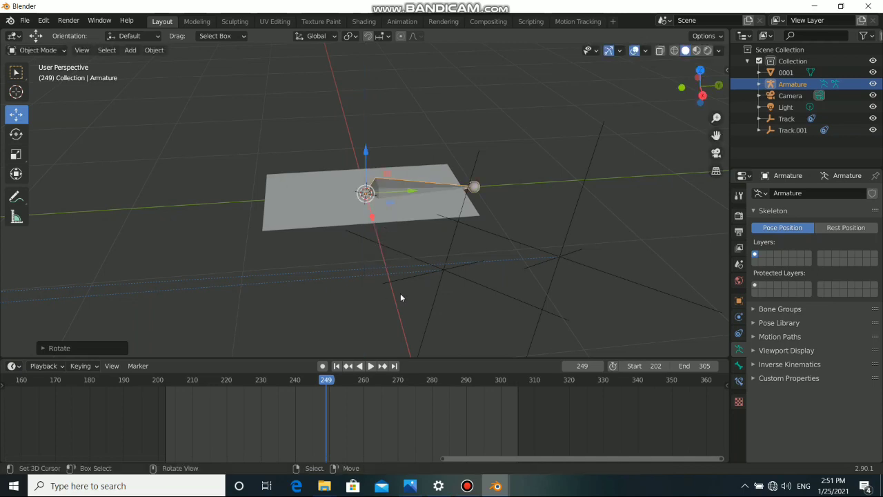
Scale up the armature and shift it along the Y axis so its bone spans the plane from one short edge to the other.
key("s")
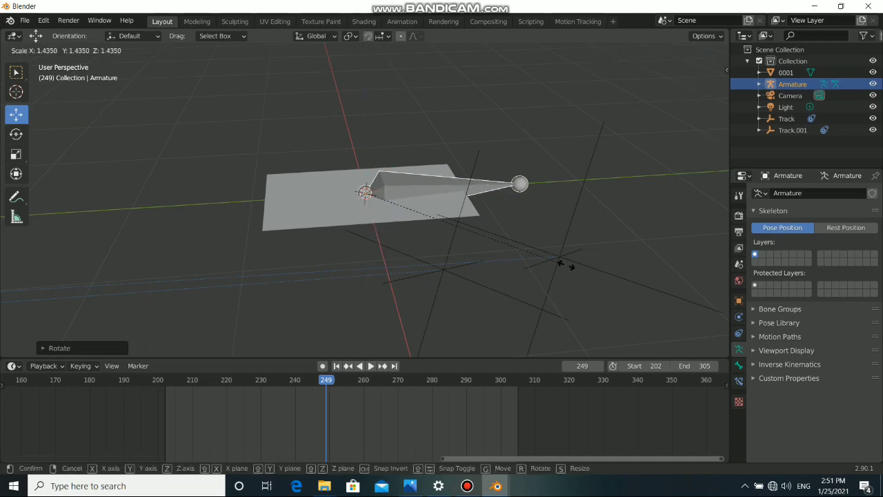
left_click(573, 267)
left_click_drag(416, 194, 332, 199)
key("s")
left_click(493, 255)
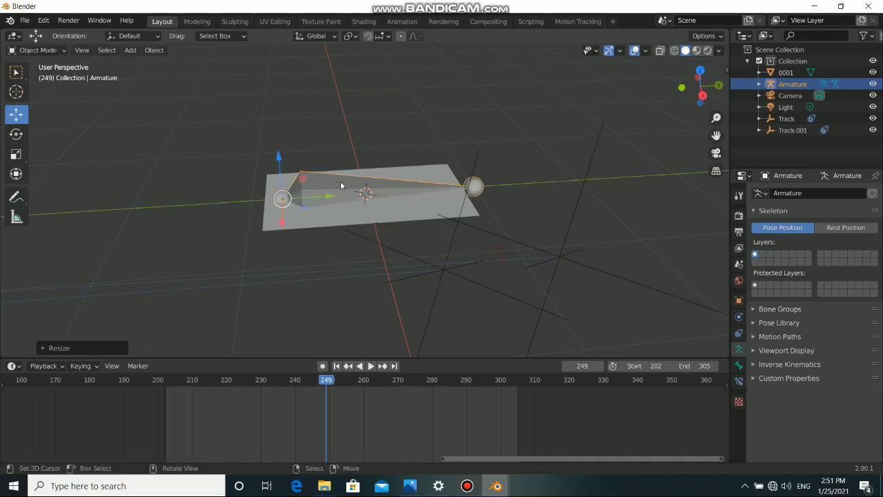
key("g")
left_click(338, 224)
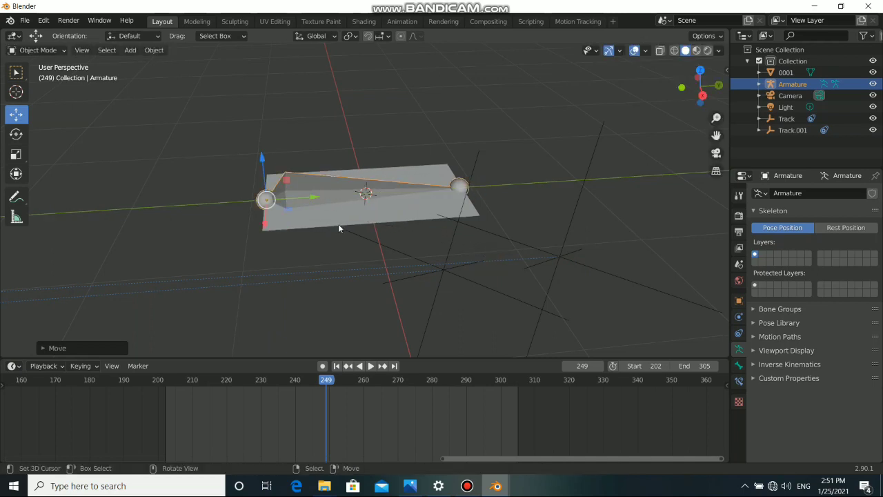
Select the 0001 plane under the armature from the top view, try moving it freehand and undo the move.
key("KP_7")
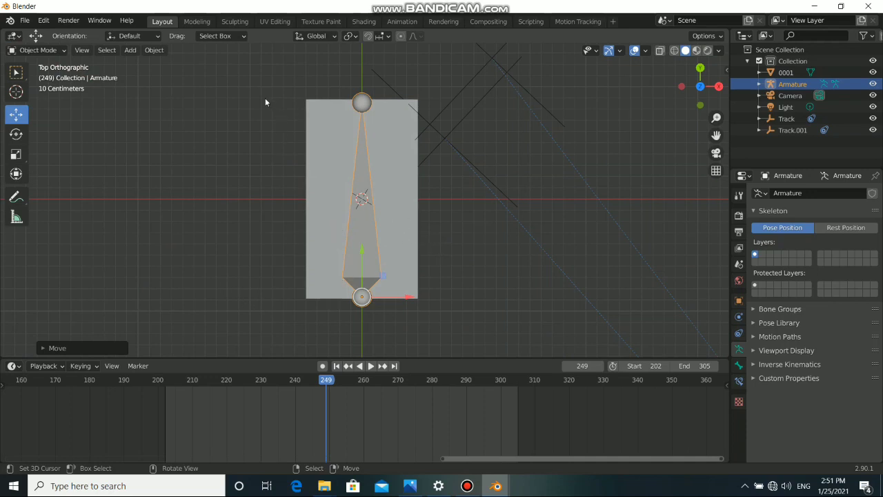
left_click_drag(258, 86, 310, 237)
middle_click_drag(356, 246, 304, 250)
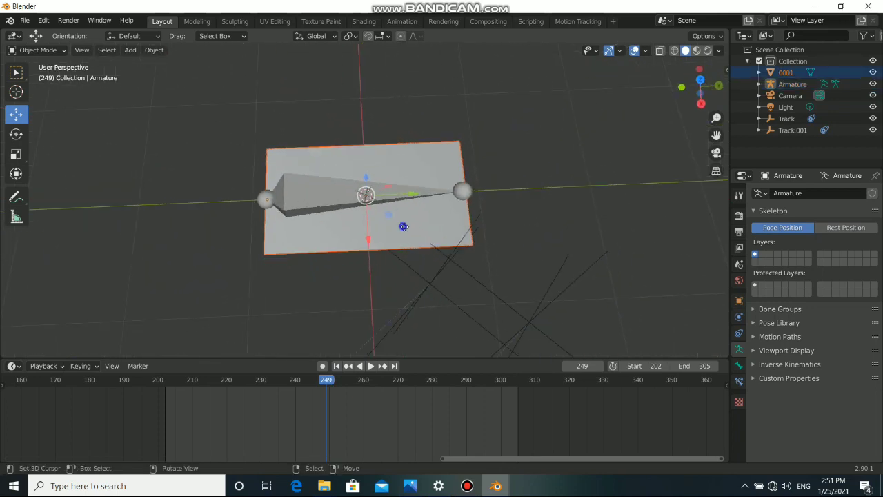
left_click_drag(403, 226, 387, 201)
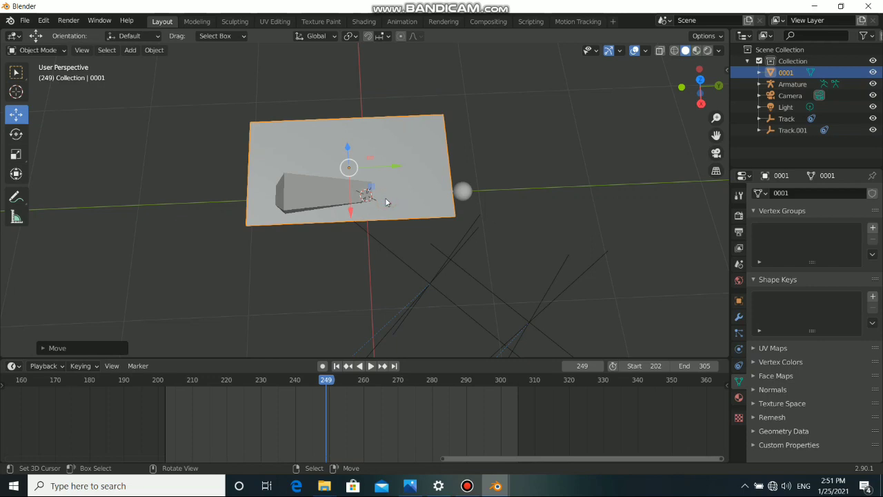
key("ctrl+z")
In Edit Mode with see-through display, hook the two vertices of the 0001 plane's short edge at the bone's thick end to a new object.
middle_click_drag(330, 230, 337, 222)
scroll(262, 200, "up", 4)
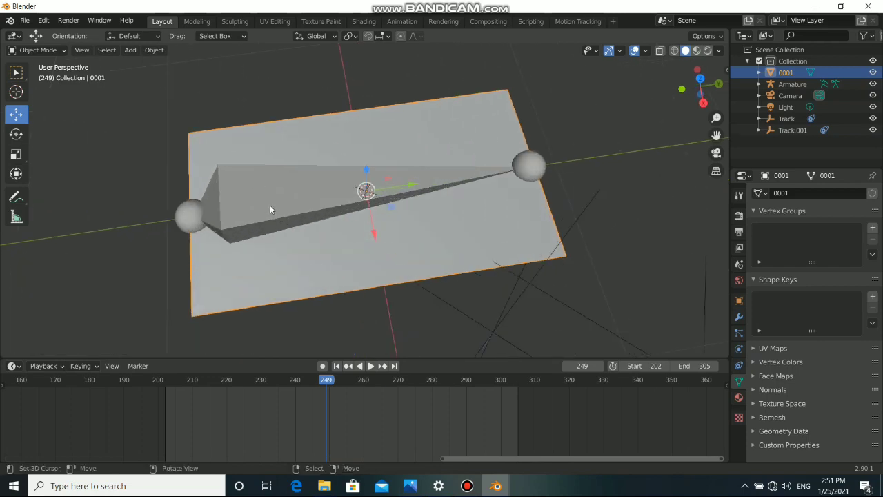
scroll(269, 209, "down", 1)
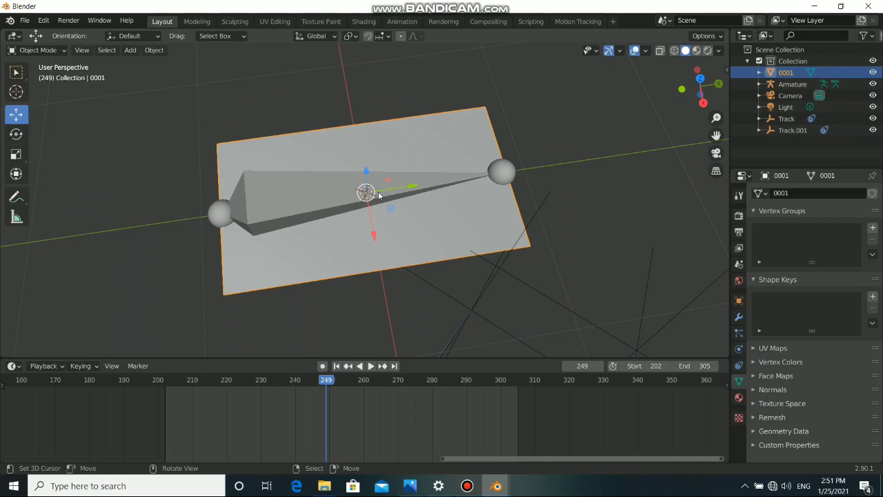
scroll(270, 212, "down", 3)
middle_click_drag(271, 212, 280, 191)
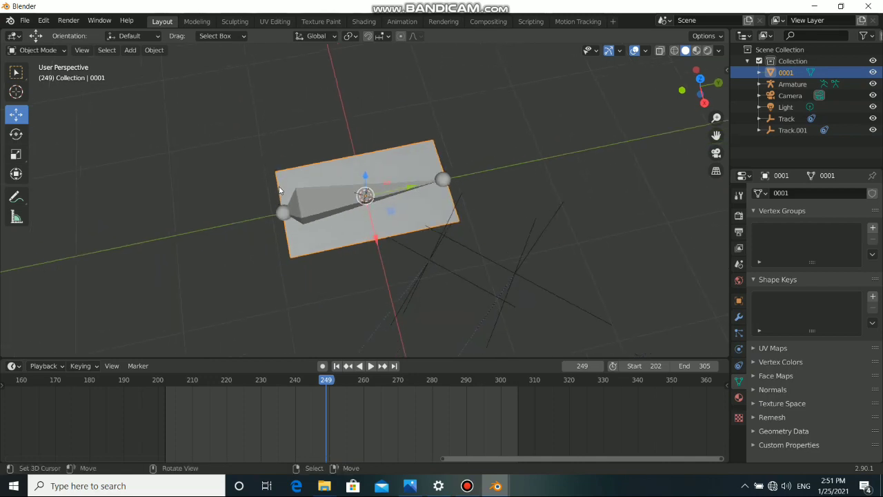
key("Tab")
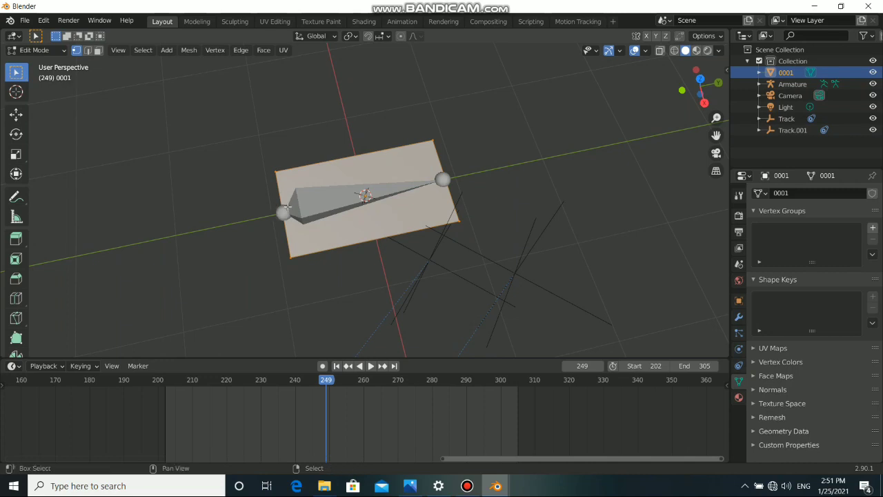
key("alt+z")
key("a")
left_click_drag(244, 154, 307, 297)
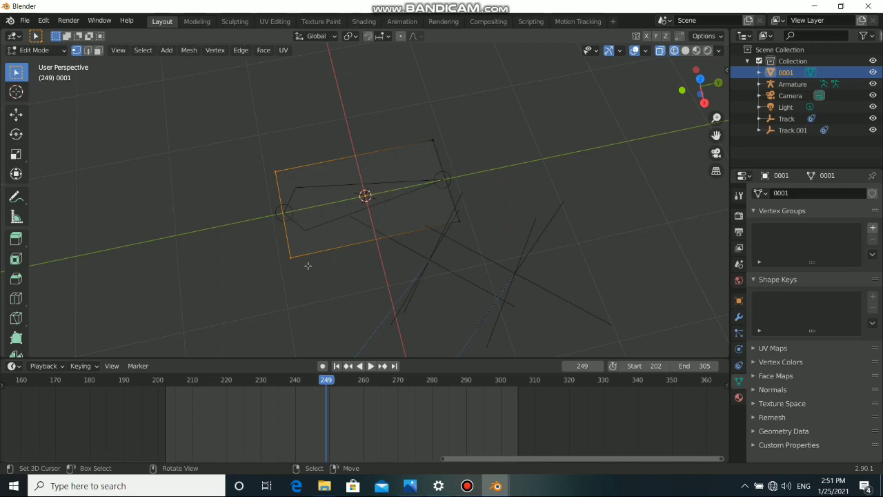
key("ctrl+h")
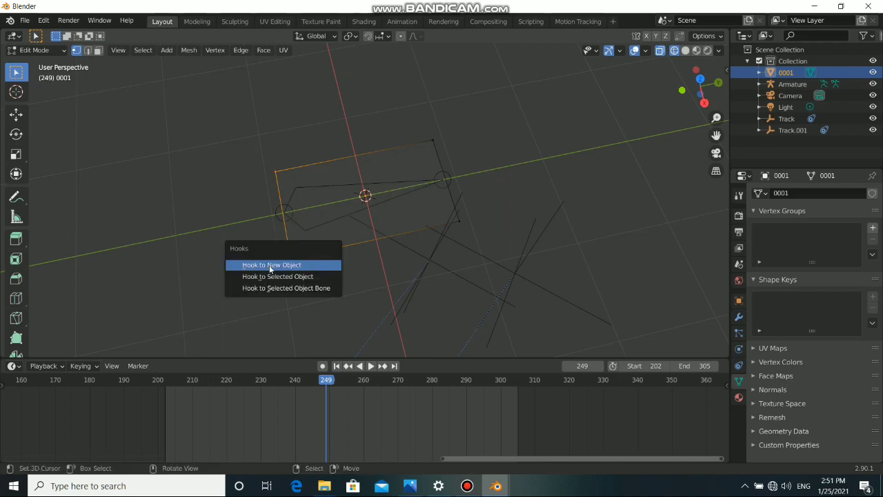
left_click(290, 267)
middle_click_drag(291, 265, 332, 280)
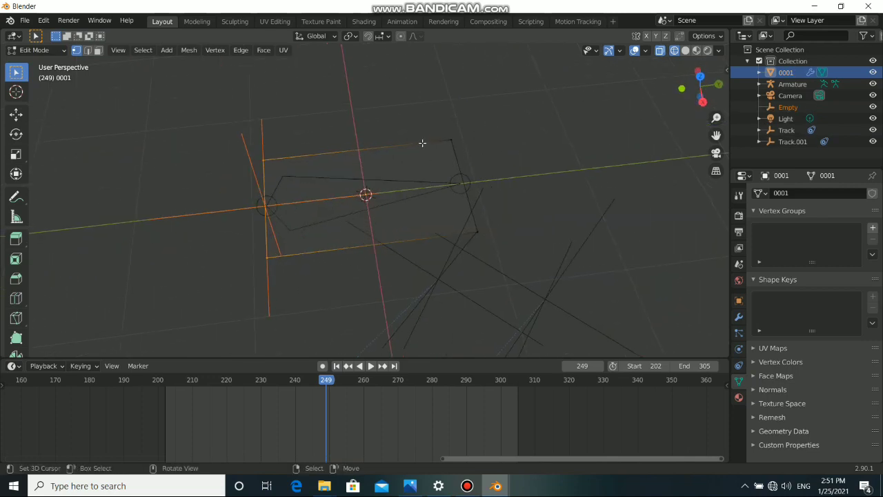
Hook the two vertices of the plane's opposite short edge, at the bone's tip, to another new object and return to Object Mode.
key("Tab")
left_click_drag(419, 107, 540, 257)
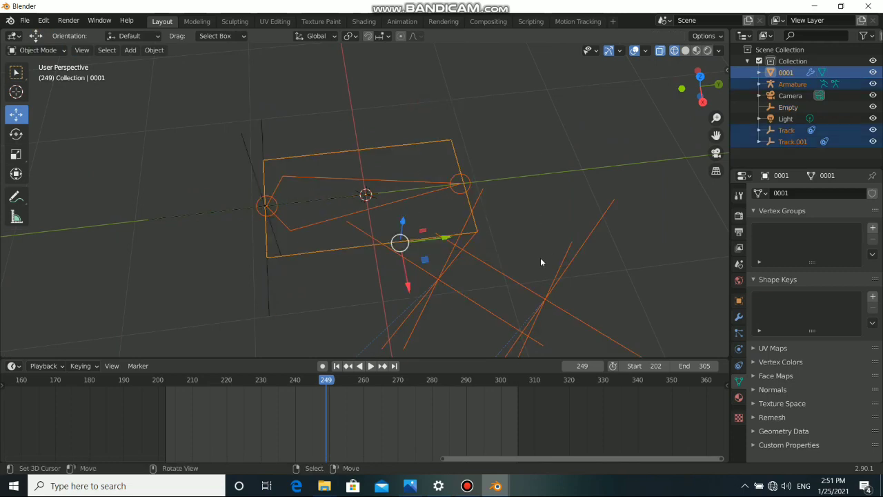
key("Tab")
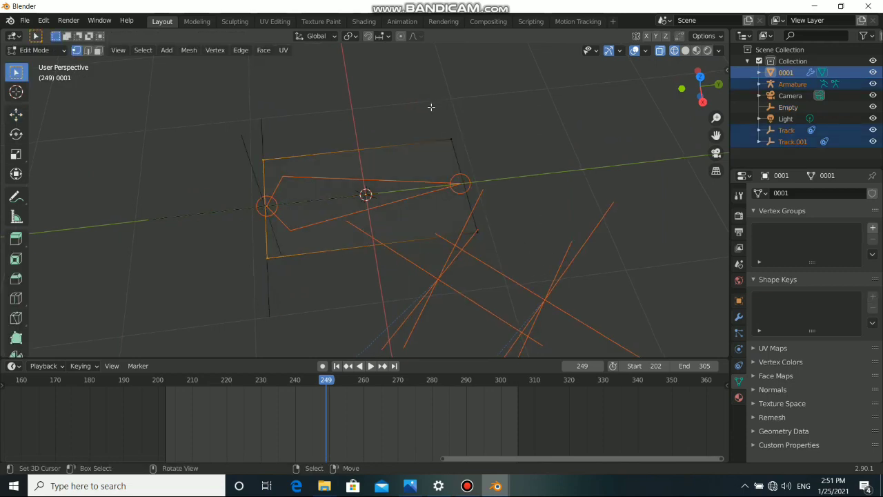
left_click_drag(431, 107, 517, 245)
middle_click_drag(515, 242, 496, 228)
key("ctrl+h")
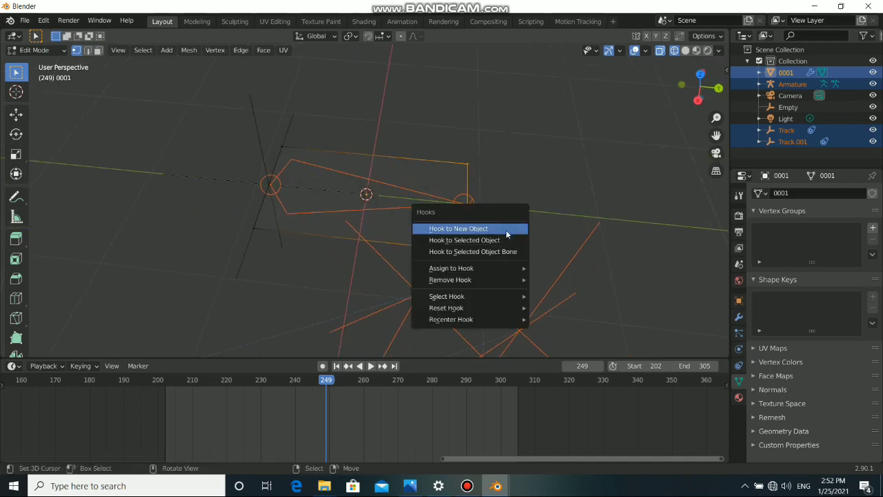
left_click(499, 229)
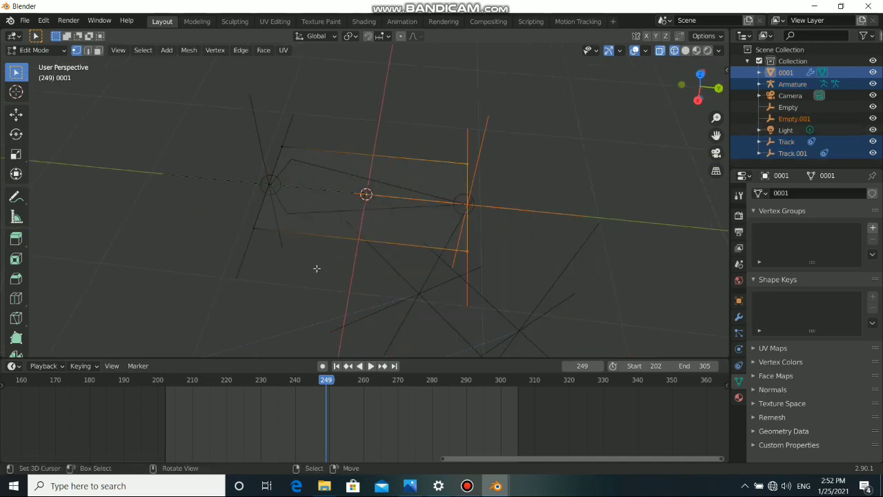
key("Tab")
middle_click_drag(327, 276, 378, 245)
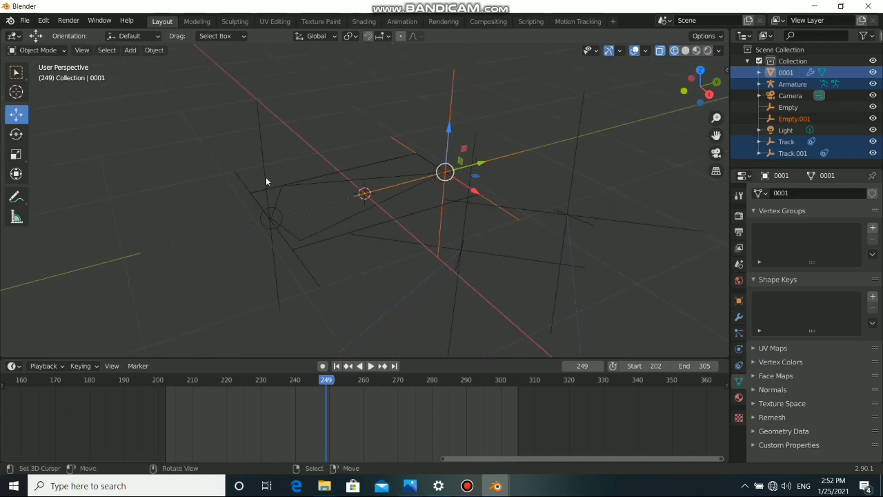
Move the hook empty at the bone's thick end freehand, slightly outward from the bone.
left_click(271, 200)
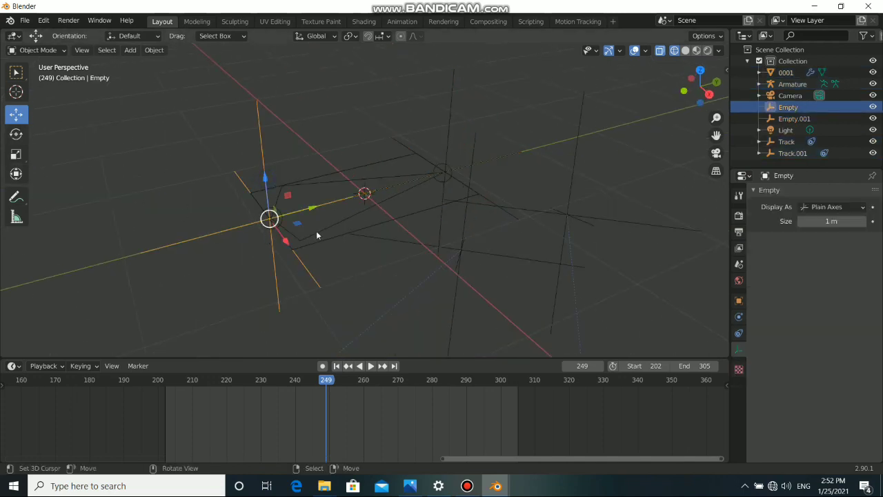
key("g")
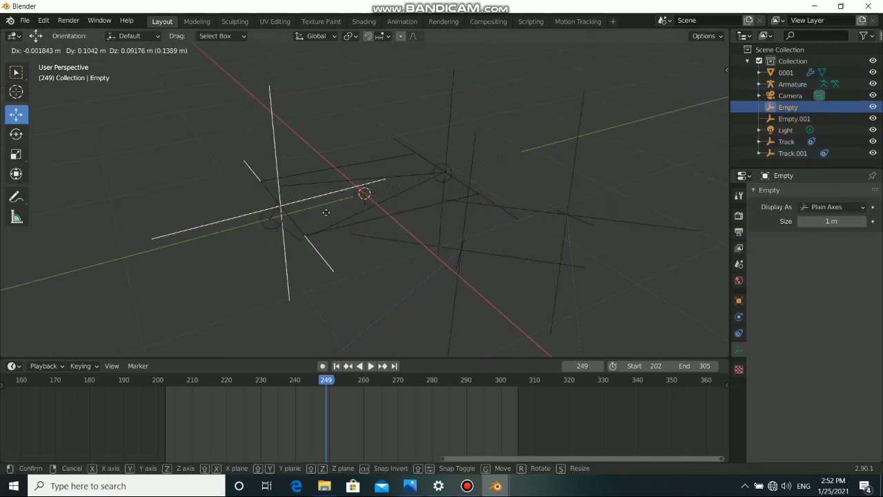
left_click(318, 257)
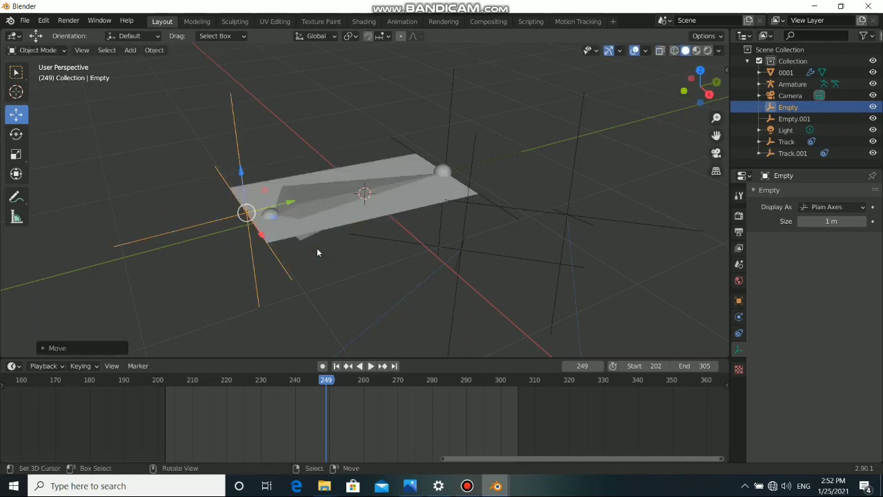
Try moving both hook empties freehand to test how the plane deforms, and undo these moves.
key("g")
left_click(340, 202)
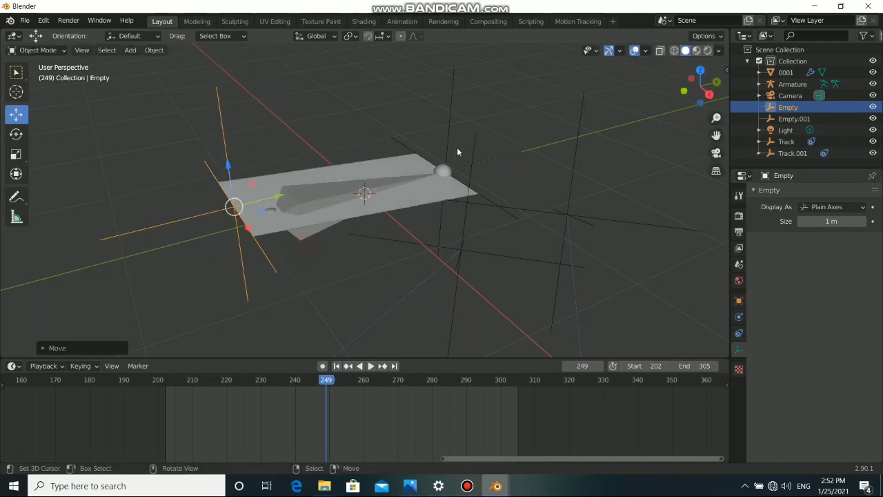
left_click(445, 148)
key("g")
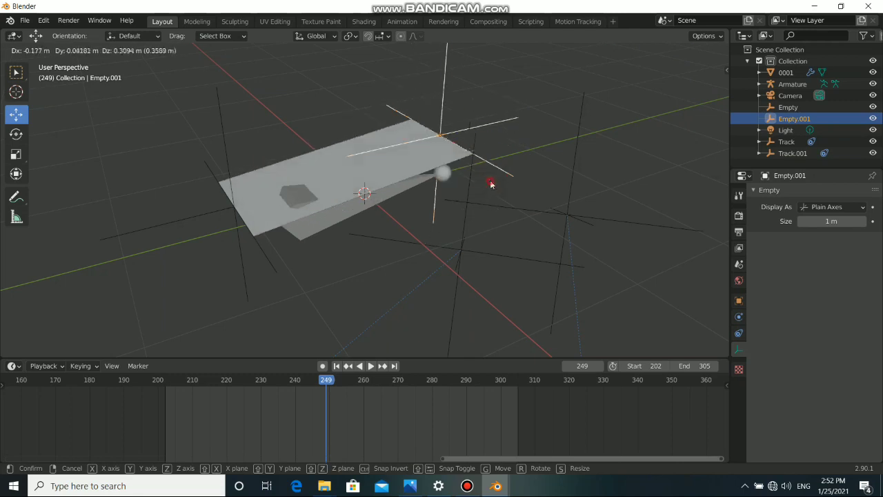
left_click(490, 185)
key("ctrl+z")
key("ctrl+z")
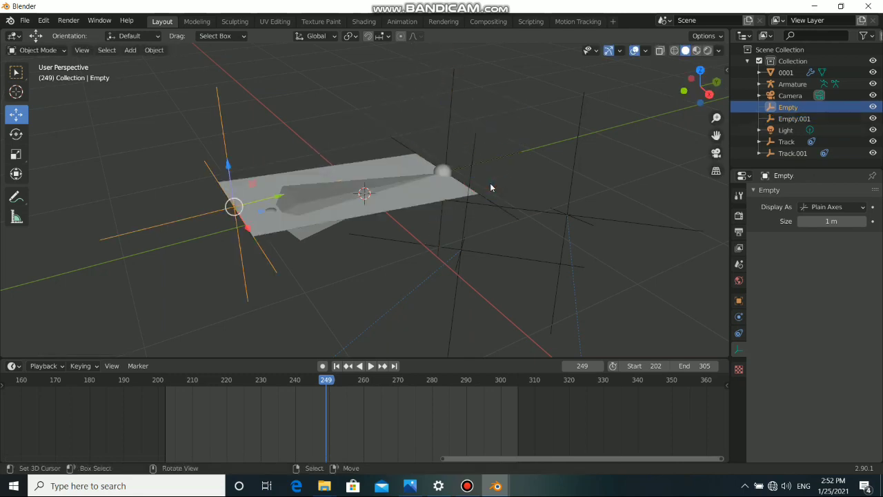
key("ctrl+z")
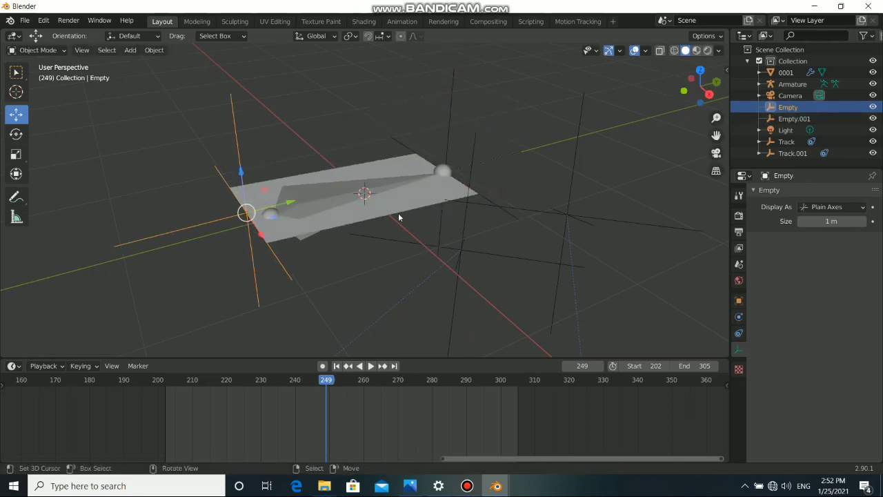
Select the Track and Track.001 empties together and scale them down to small markers.
middle_click_drag(453, 280, 550, 221)
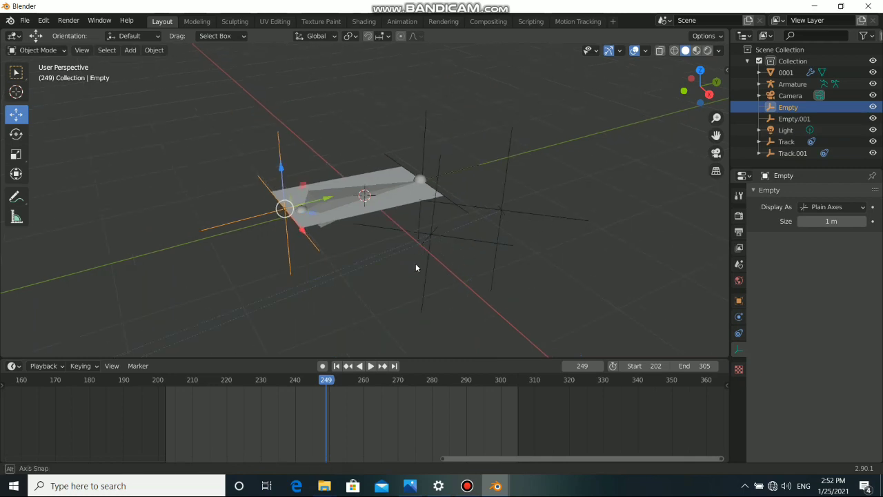
middle_click_drag(416, 266, 512, 273)
left_click(513, 273)
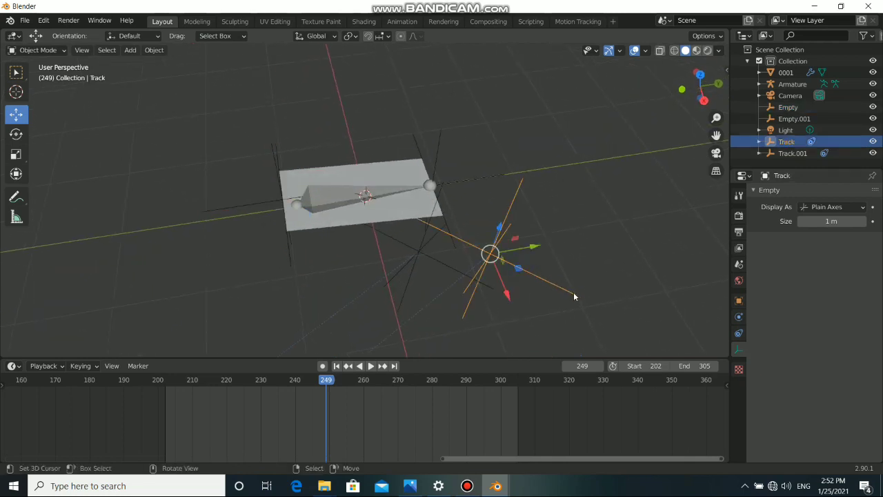
left_click(418, 255, "shift")
key("s")
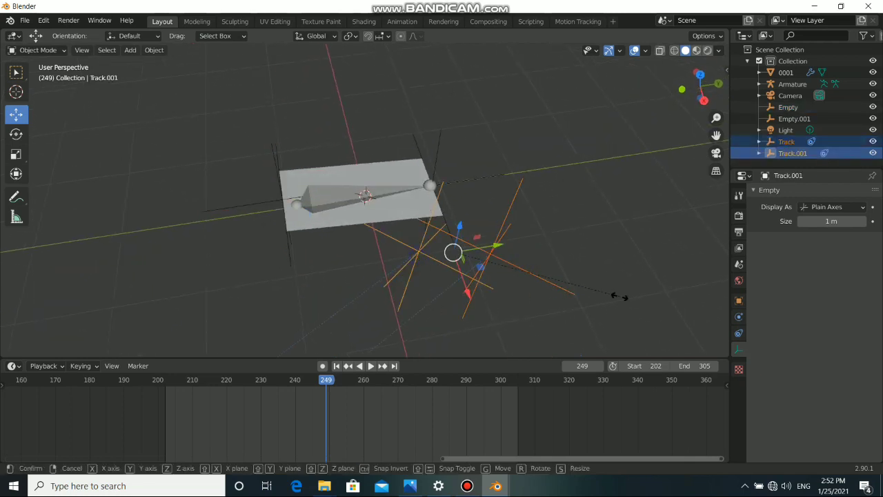
left_click(487, 244)
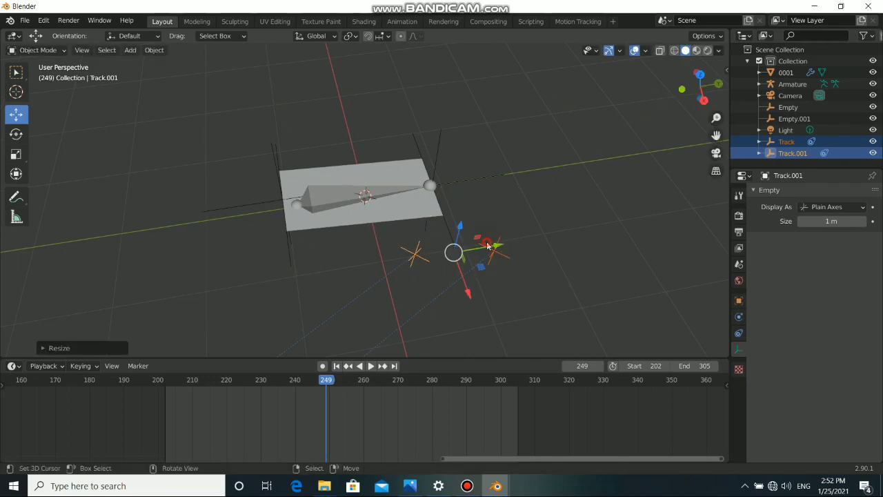
middle_click_drag(486, 245, 307, 219)
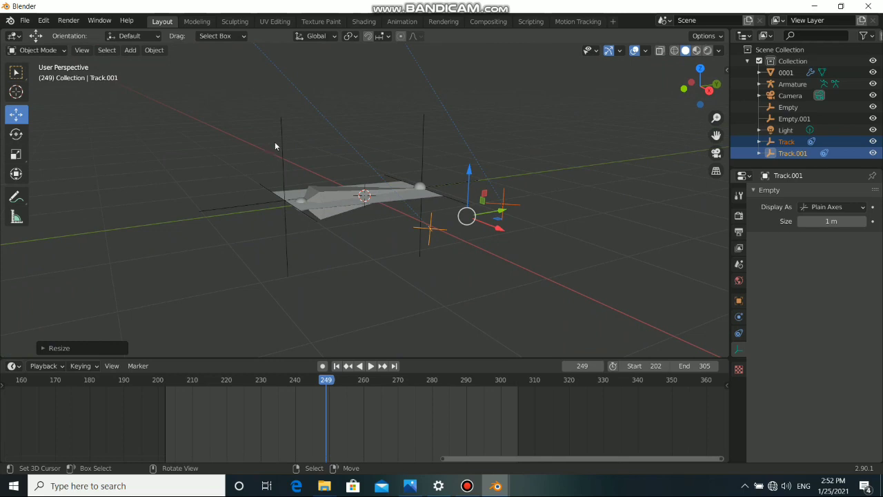
middle_click_drag(274, 144, 519, 256)
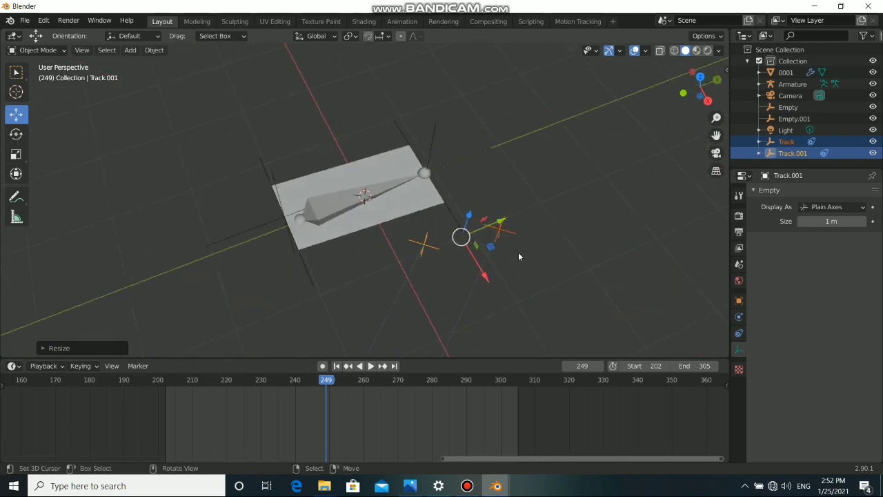
Select the Track empty and snap the 3D cursor to it.
left_click(498, 228)
left_click(427, 248)
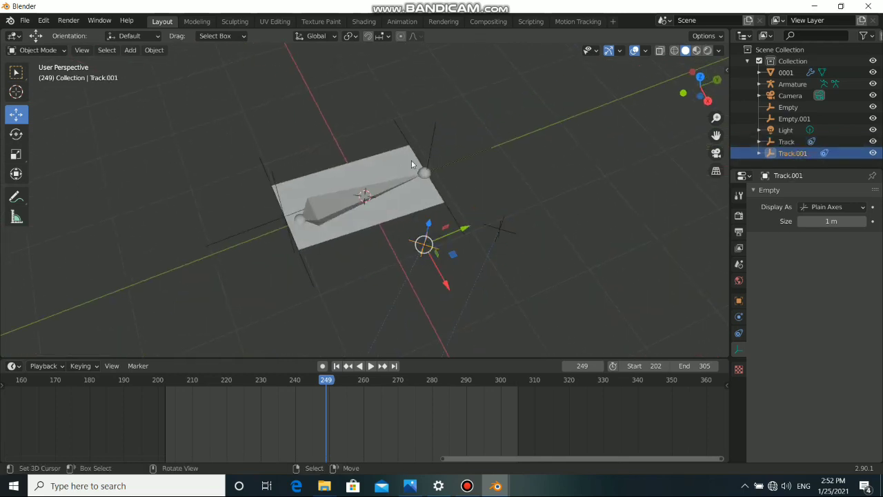
left_click(432, 164)
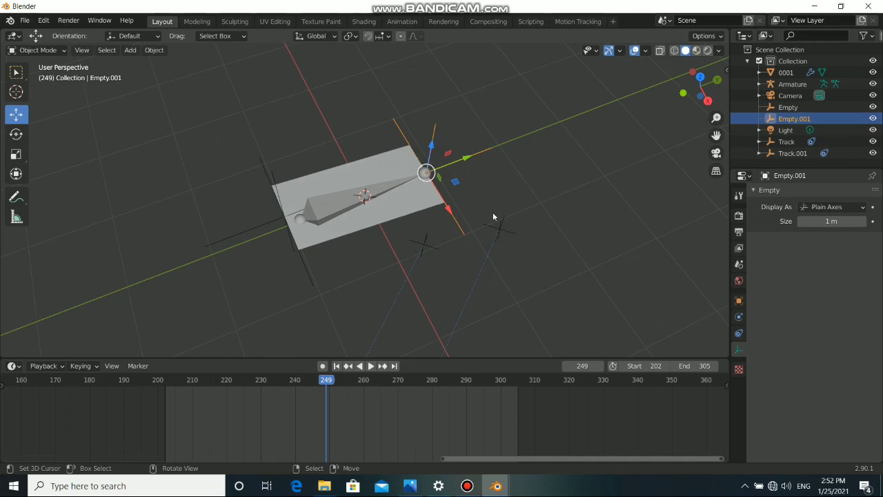
middle_click_drag(511, 227, 487, 241)
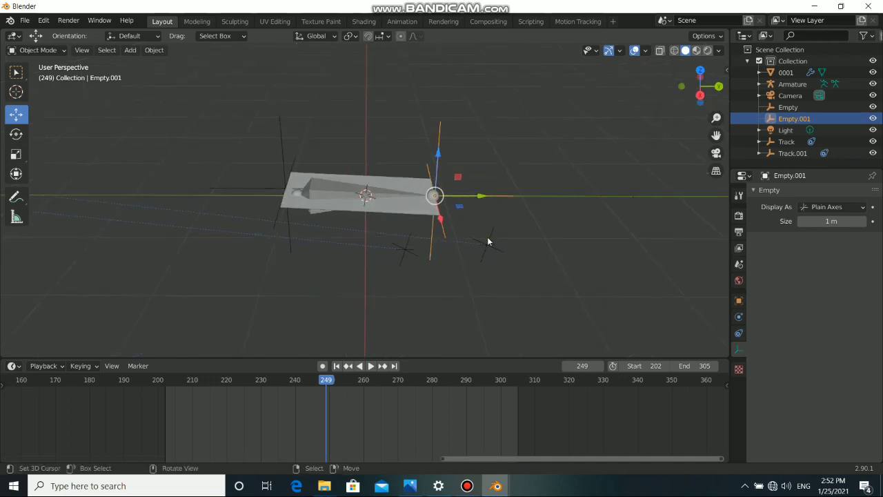
left_click(499, 245)
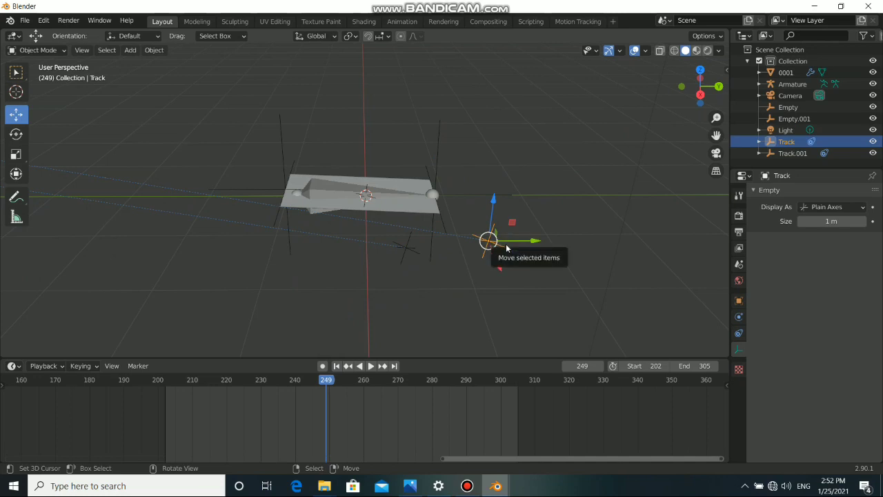
key("shift+s")
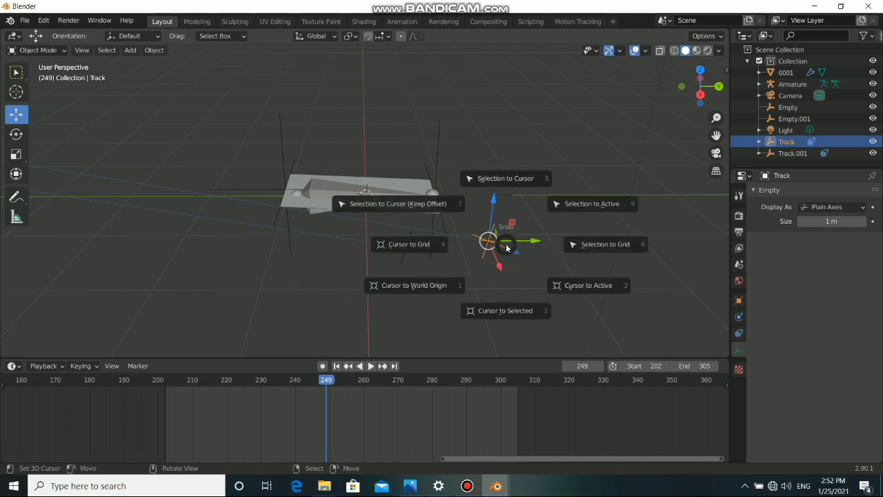
left_click(515, 315)
Snap the Empty.001 hook at the bone's tip to the 3D cursor on the Track empty.
middle_click_drag(411, 245, 448, 165)
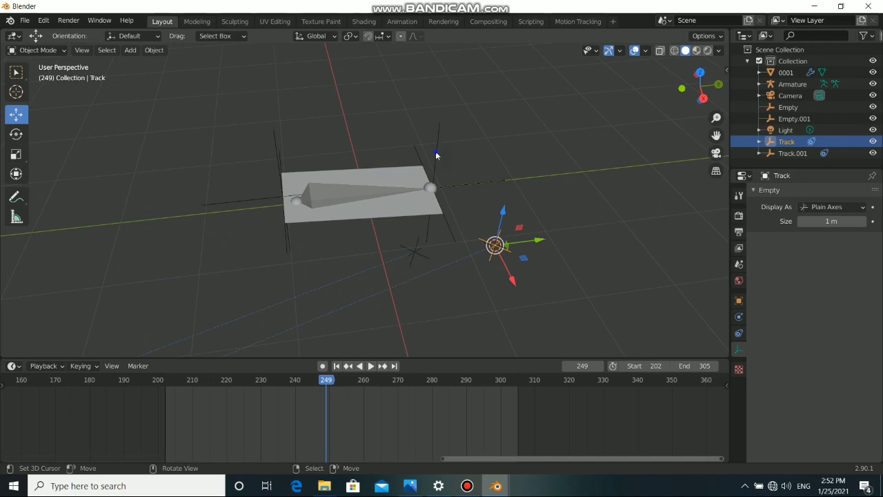
left_click(436, 155)
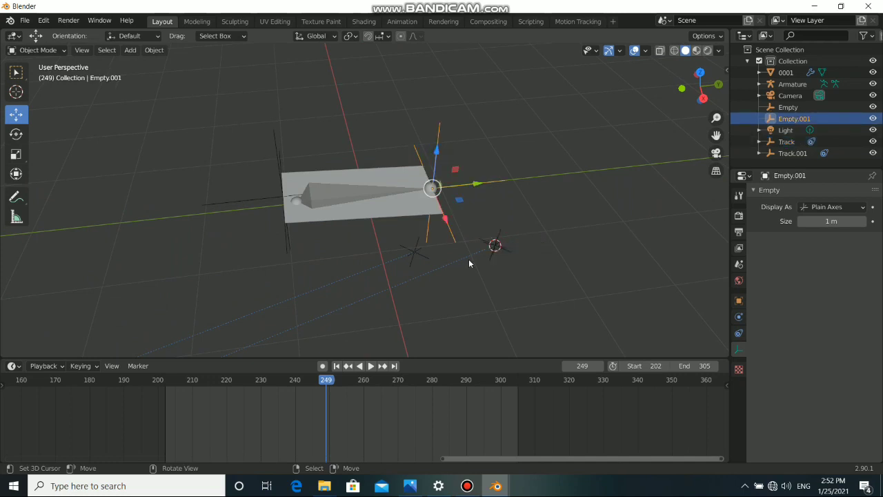
key("shift+s")
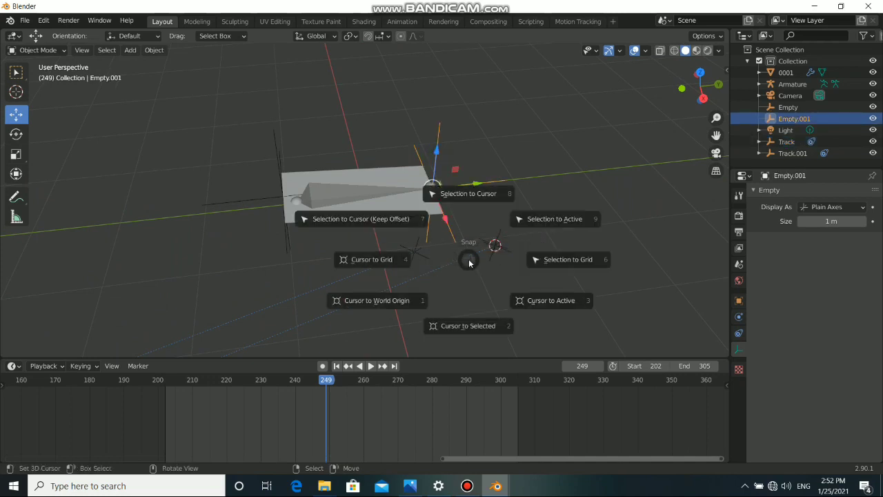
left_click(449, 195)
middle_click_drag(499, 264, 358, 276)
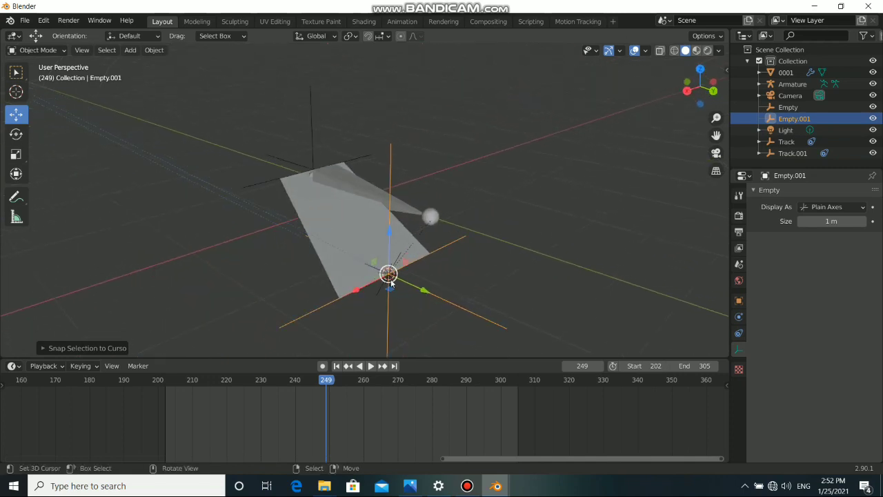
middle_click_drag(395, 292, 373, 273)
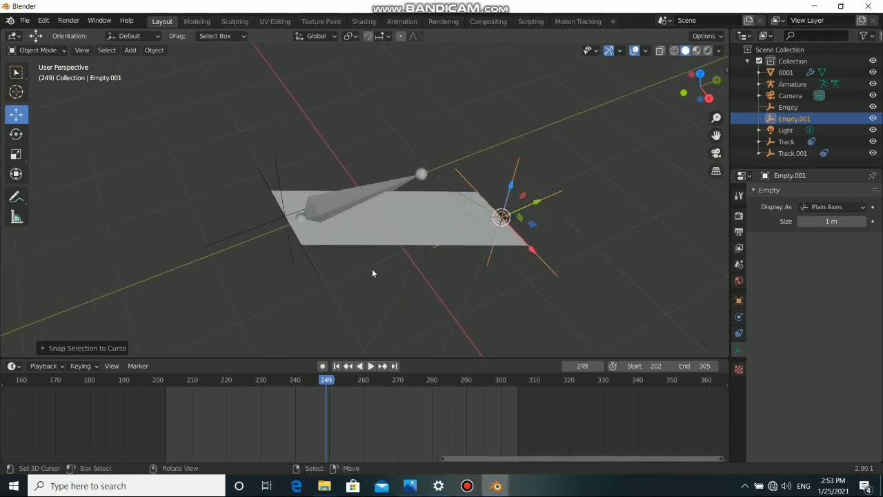
Switch to wireframe shading and snap the 3D cursor to the Track.001 empty.
key("shift+z")
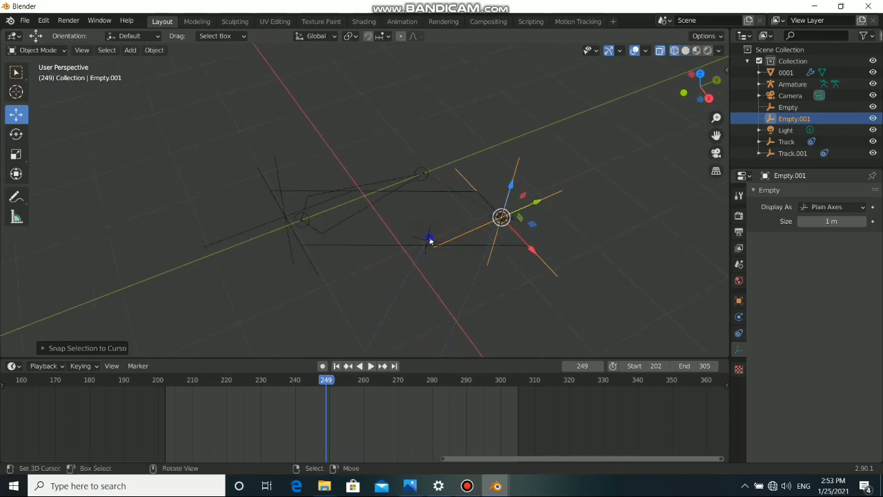
left_click(429, 239)
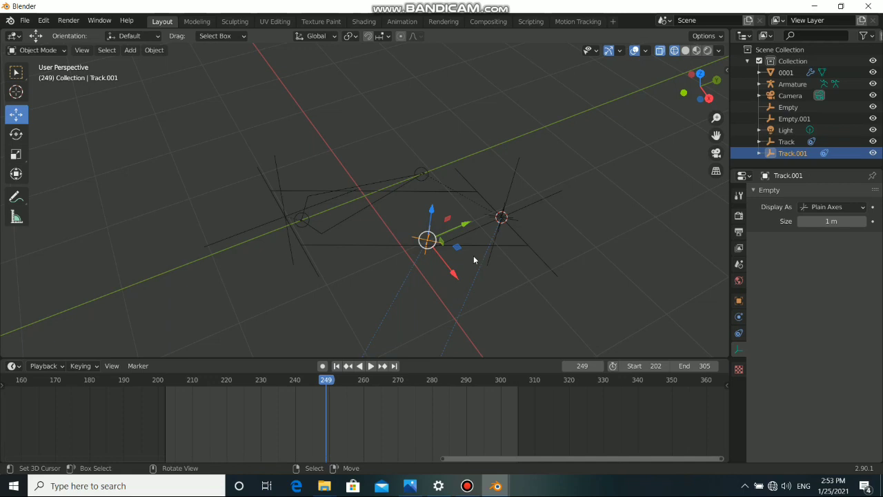
key("shift+s")
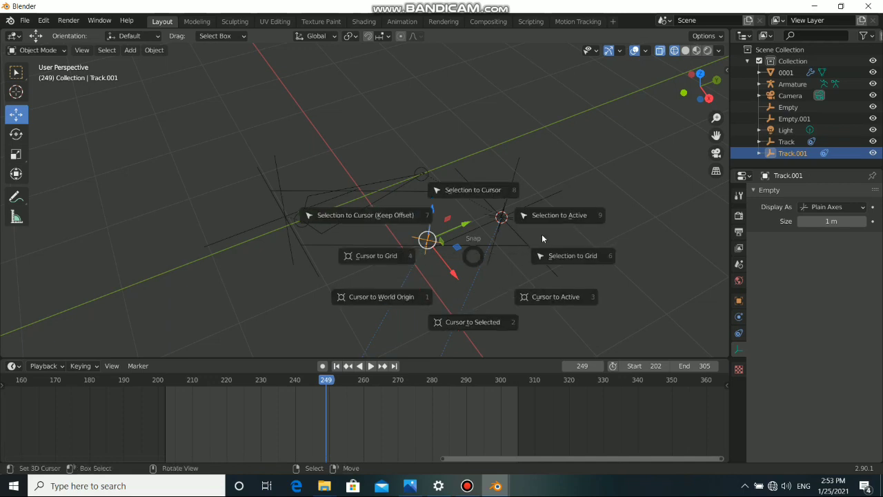
left_click(469, 328)
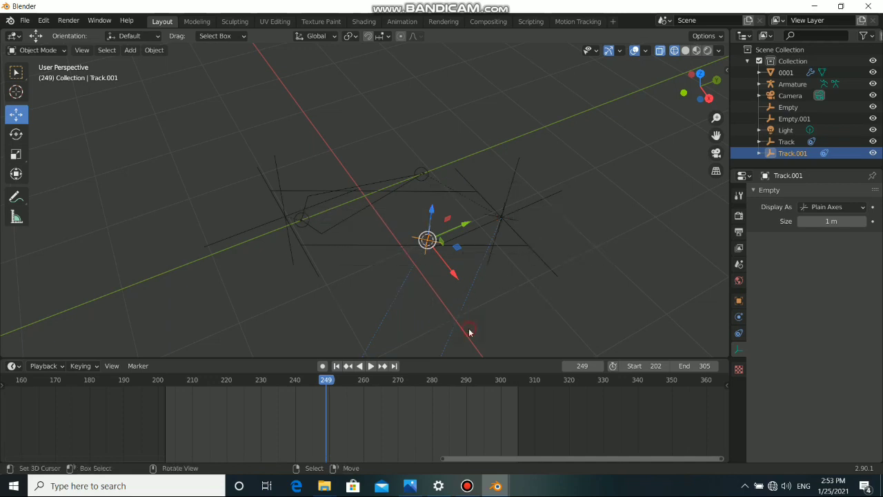
Snap the Empty hook at the plane's other end to the 3D cursor on Track.001.
left_click(267, 227)
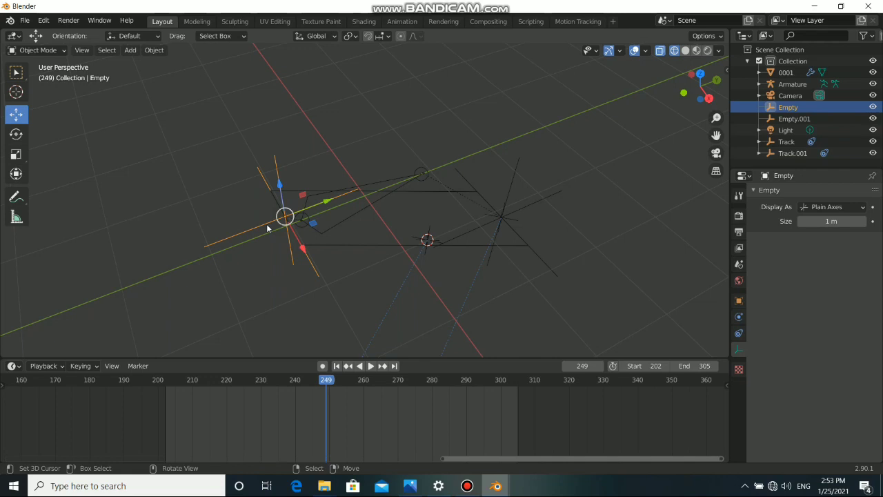
key("shift+s")
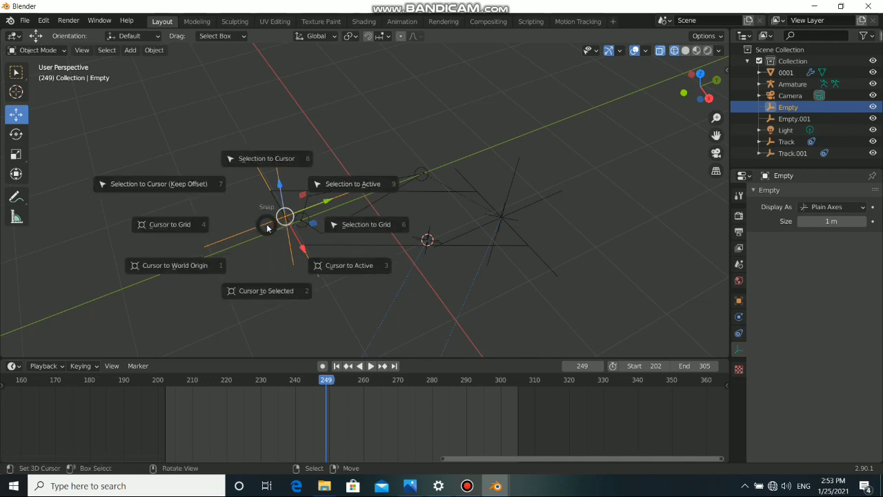
left_click(258, 161)
mouse_move(410, 255)
middle_mouse_down()
mouse_move(400, 252)
mouse_move(412, 250)
middle_mouse_up()
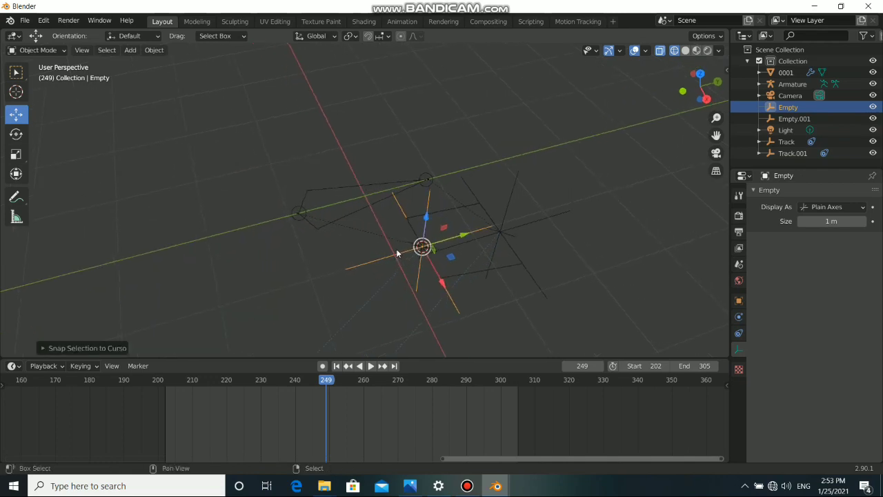
Return to solid shading and examine the plane's placement on the forearm from several angles and through the camera.
key("shift+z")
middle_click_drag(423, 282, 451, 231)
key("KP_0")
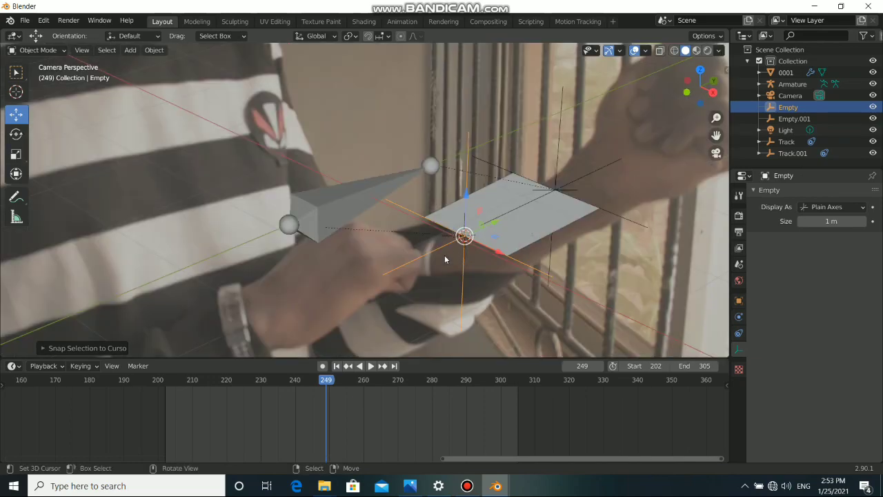
scroll(447, 264, "down", 2)
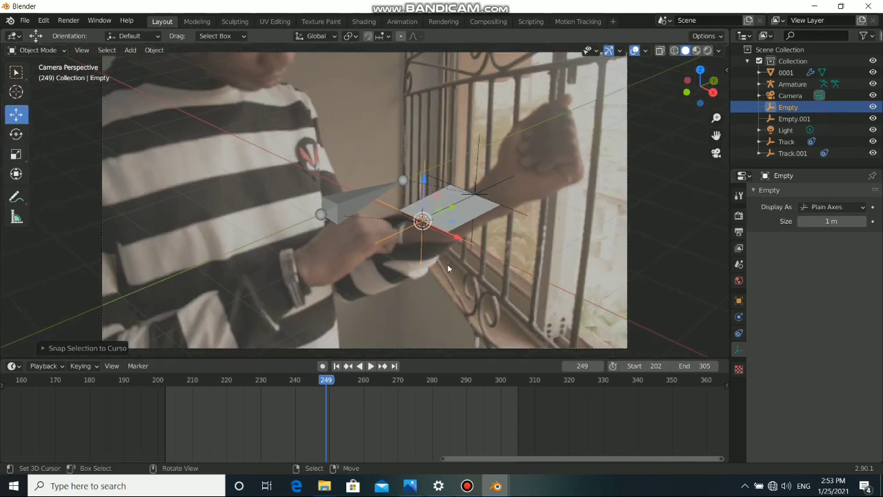
left_click(696, 50)
scroll(436, 249, "up", 4)
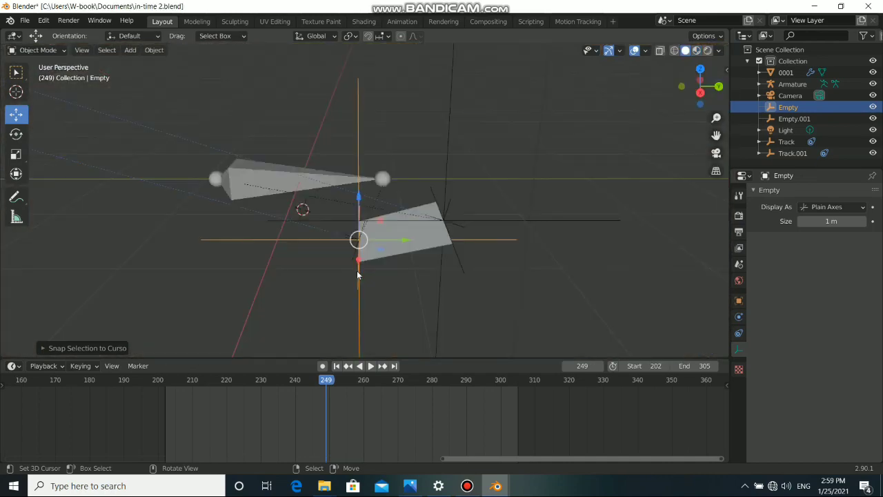
middle_click_drag(357, 274, 461, 280)
key("KP_0")
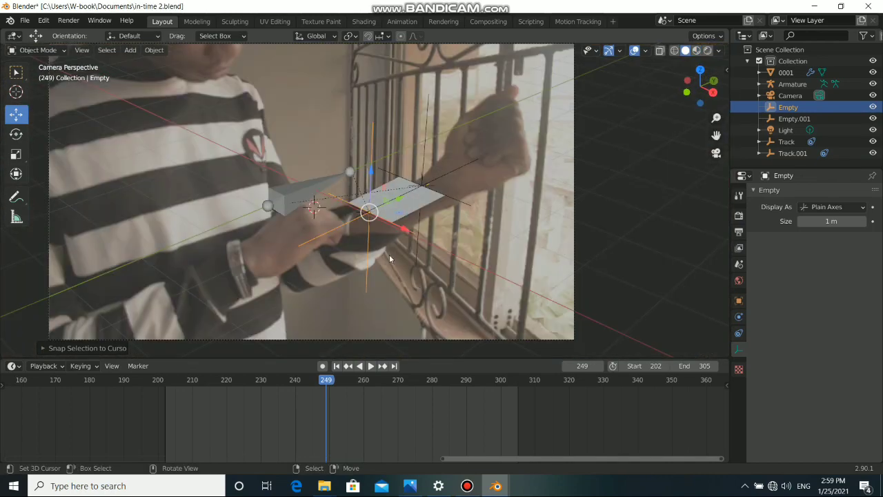
Parent the Empty hook to the Track.001 empty using the Object option.
mouse_move(358, 246)
middle_mouse_down()
mouse_move(414, 249)
mouse_move(367, 258)
middle_mouse_up()
scroll(371, 257, "up", 2)
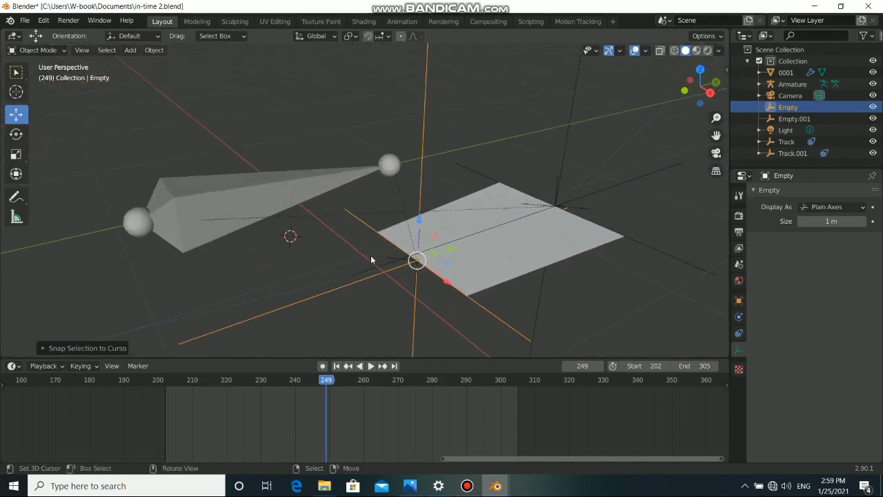
left_click(394, 256, "shift")
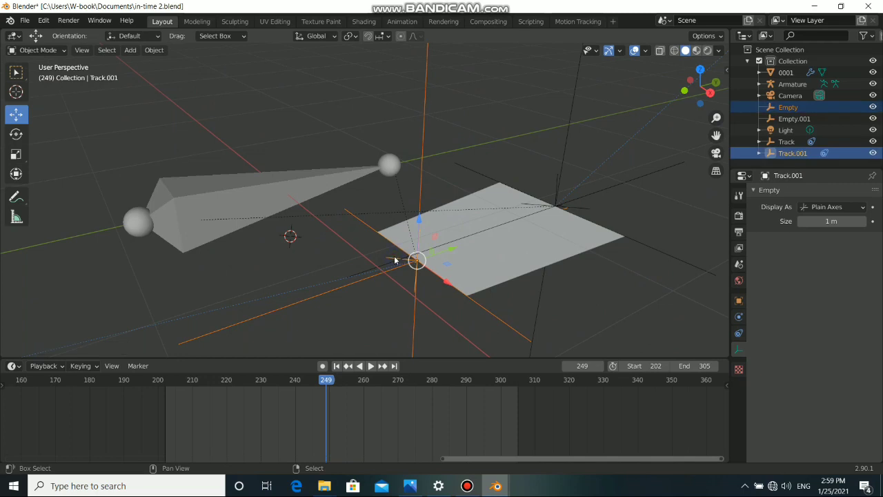
left_click(381, 276)
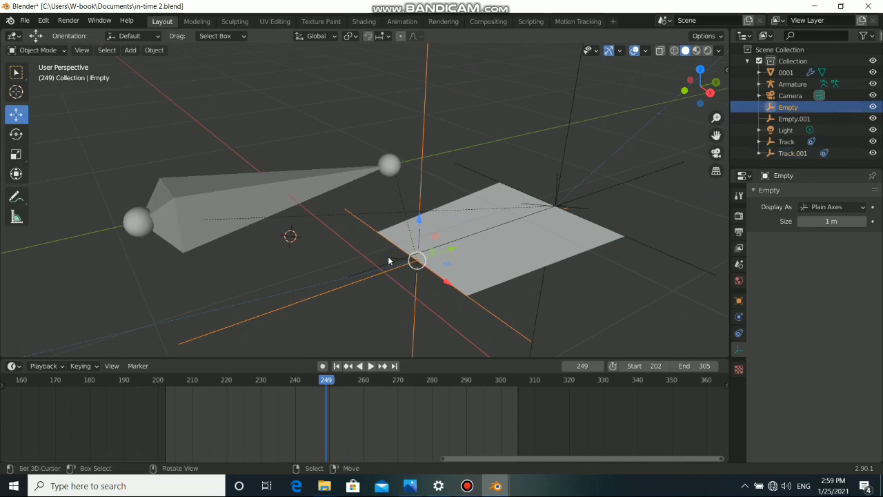
left_click(389, 258, "shift")
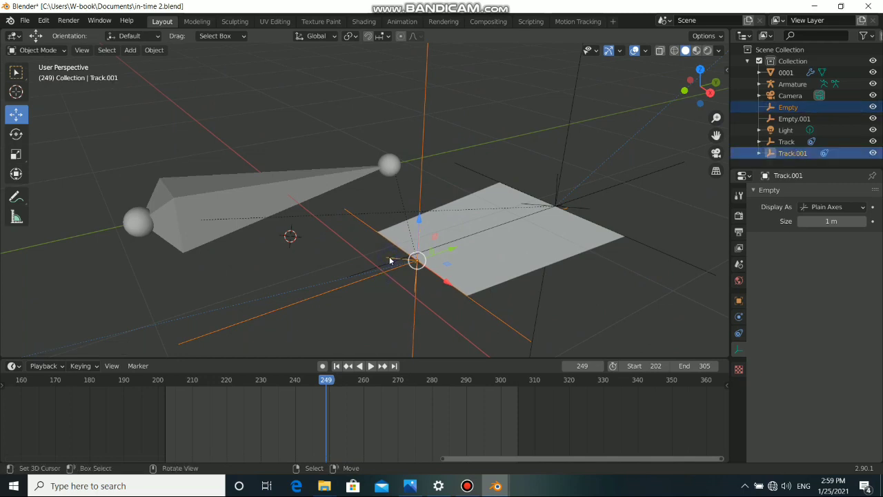
key("ctrl+p")
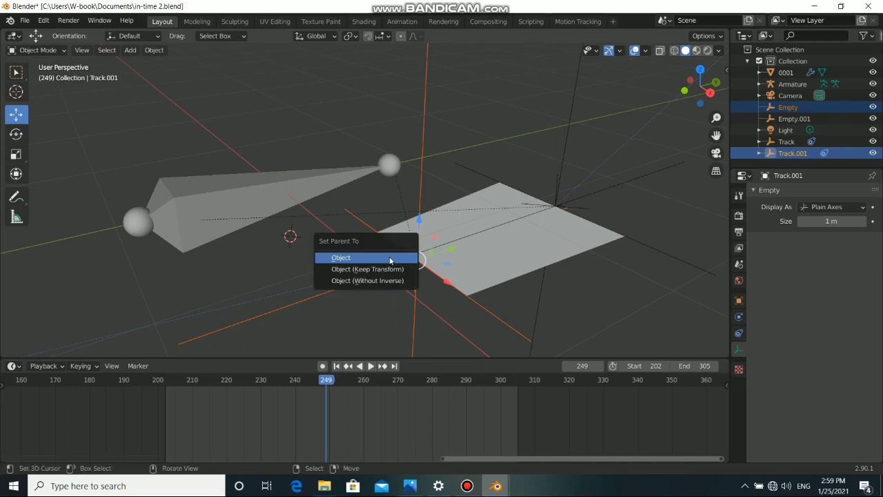
left_click(390, 258)
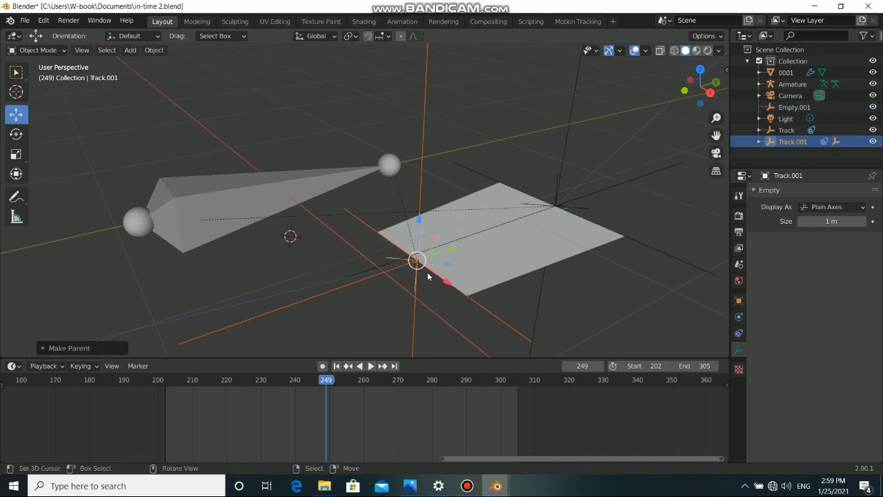
Repeat the parenting of the Empty hook to Track.001 with Object (Keep Transform).
scroll(427, 272, "down", 1)
scroll(427, 272, "up", 1)
key("ctrl+p")
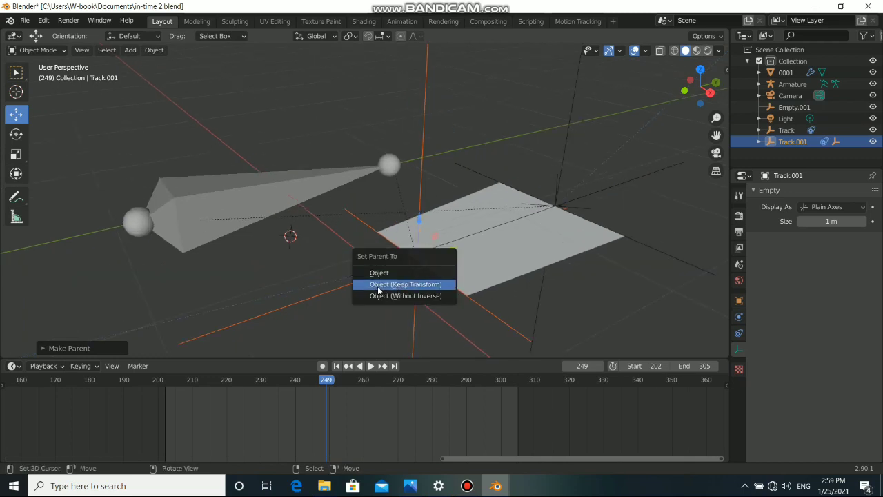
left_click(424, 286)
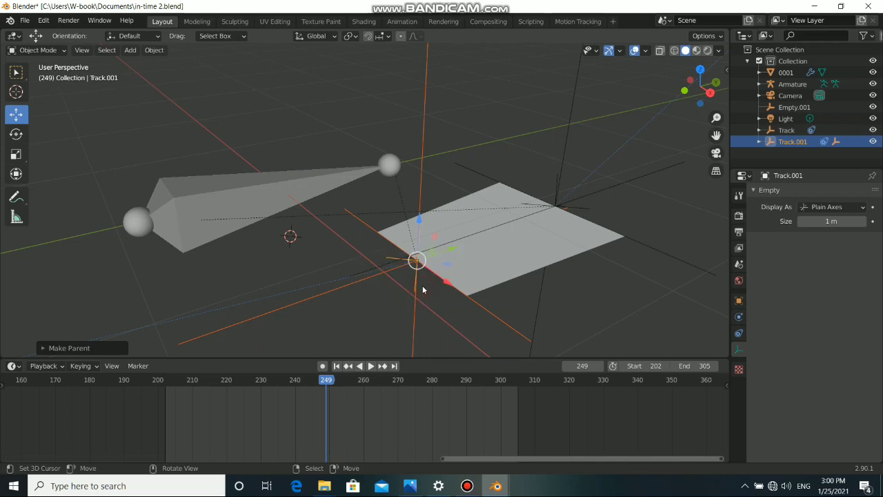
Parent the Empty.001 hook to the Track empty with Object (Keep Transform).
middle_click_drag(571, 216, 439, 274)
left_click(413, 283)
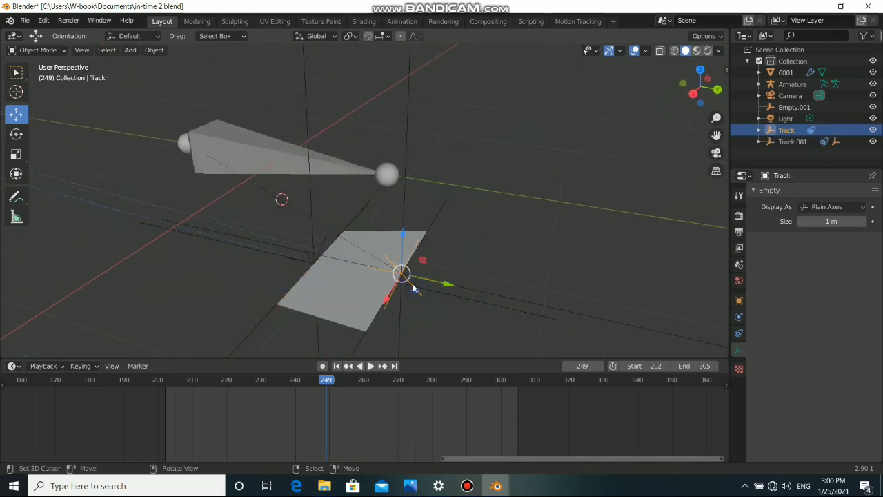
left_click(471, 287)
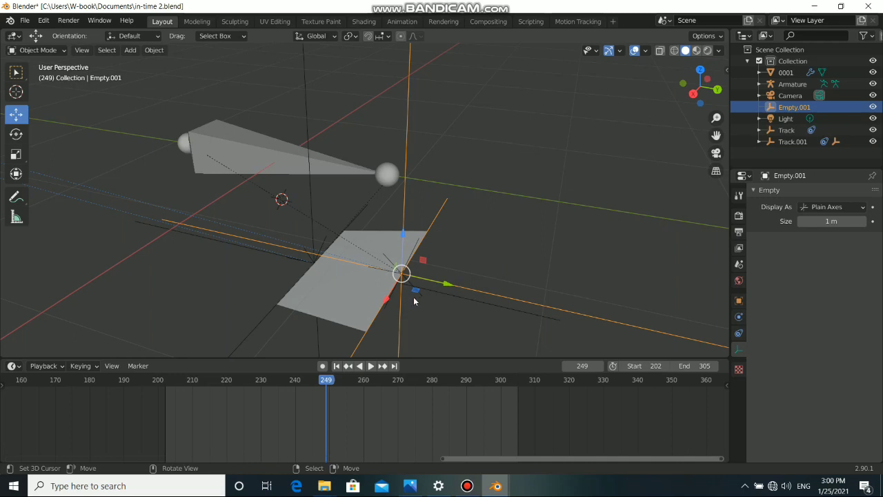
left_click(415, 253, "shift")
middle_click_drag(458, 268, 489, 262)
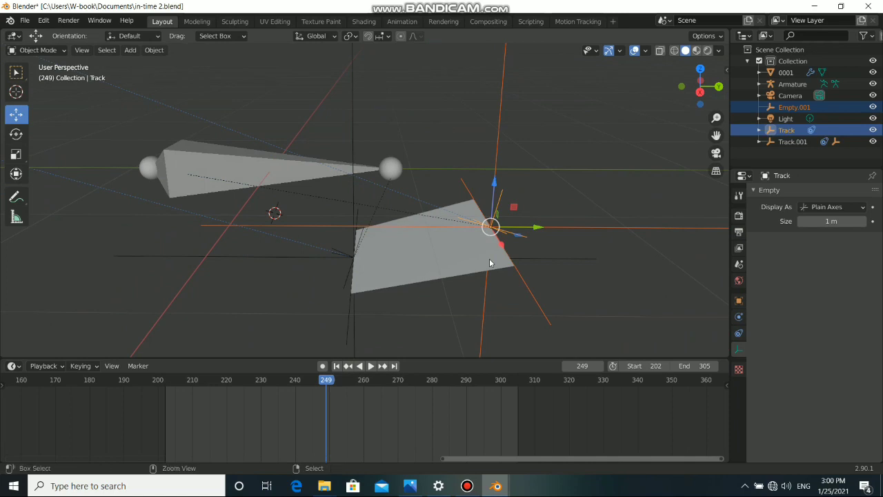
key("ctrl+p")
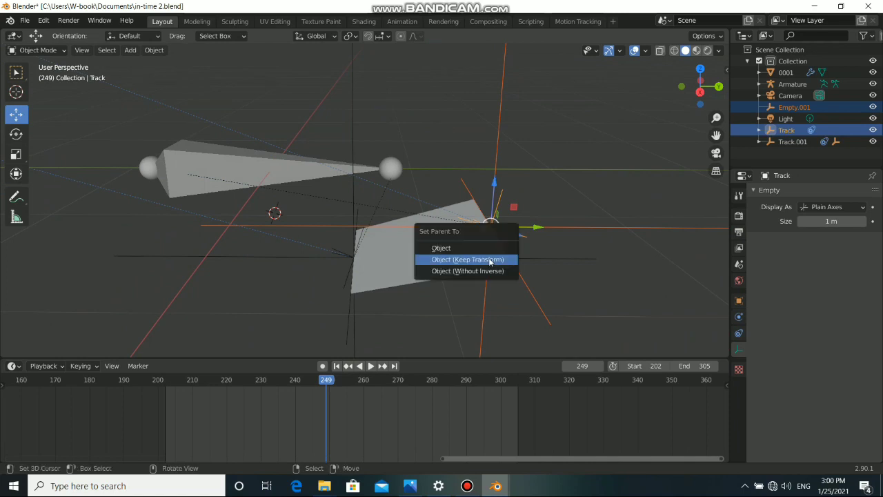
left_click(489, 260)
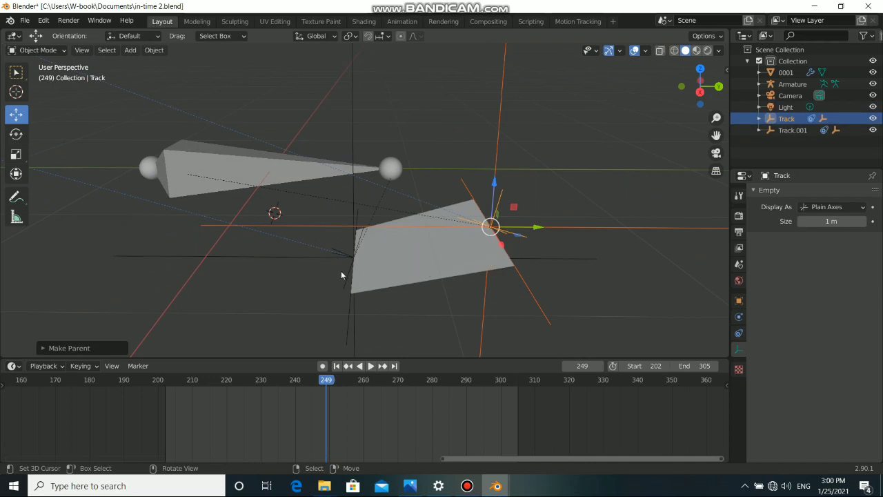
Play the animation through the camera in Material Preview to check that the timer plane follows the forearm, then stop at frame 260.
scroll(341, 270, "down", 3)
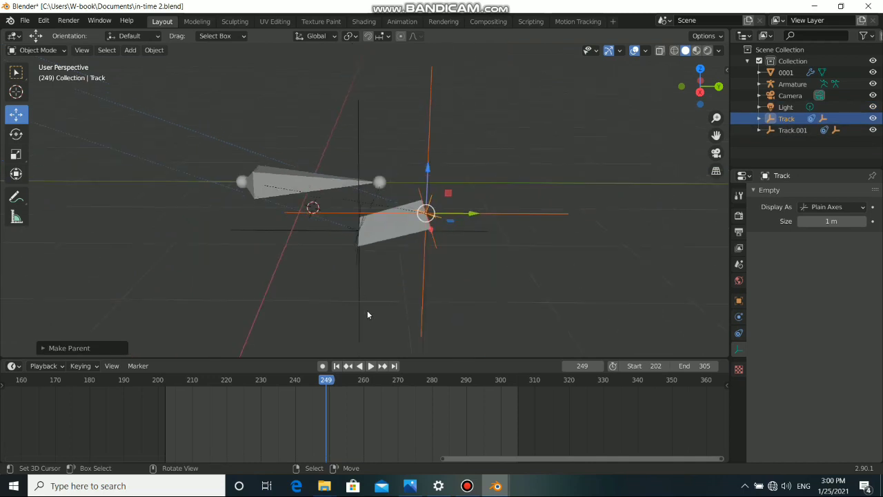
key("KP_0")
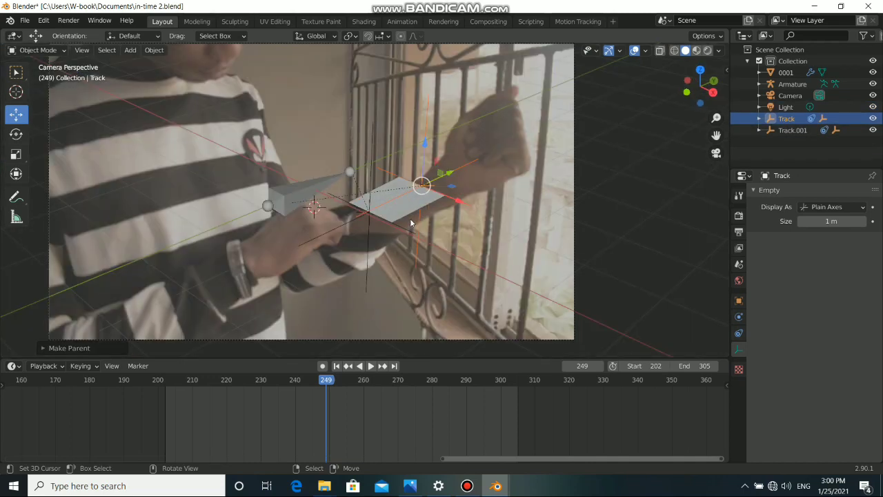
left_click(697, 51)
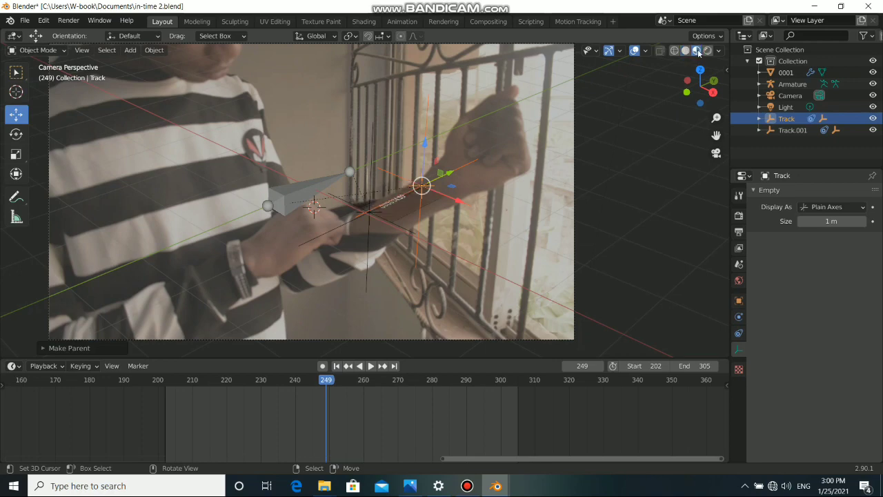
scroll(294, 286, "up", 4)
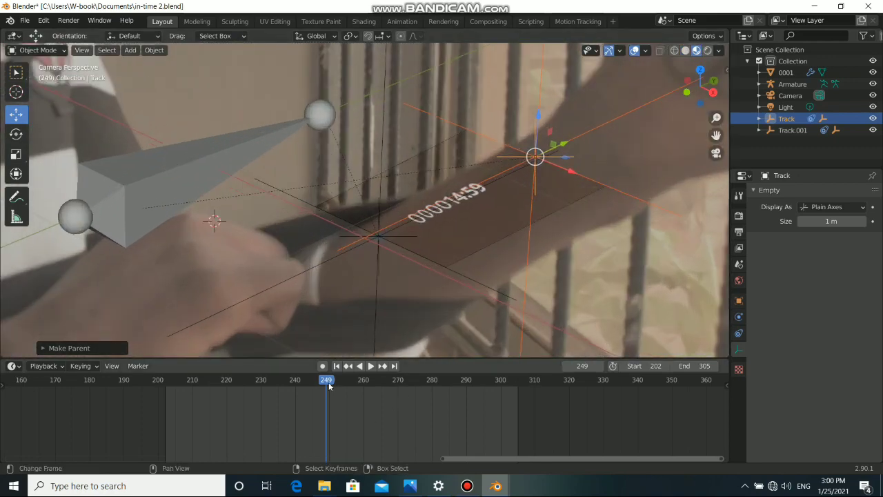
key("space")
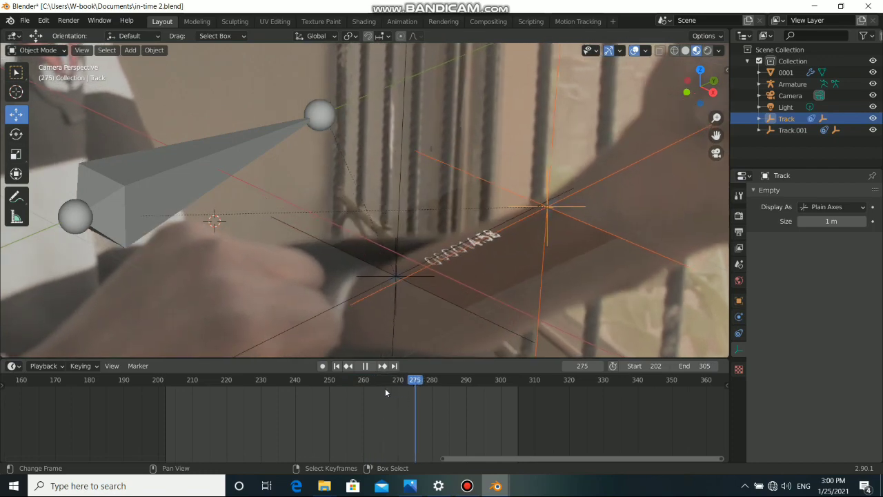
left_click(365, 407)
key("space")
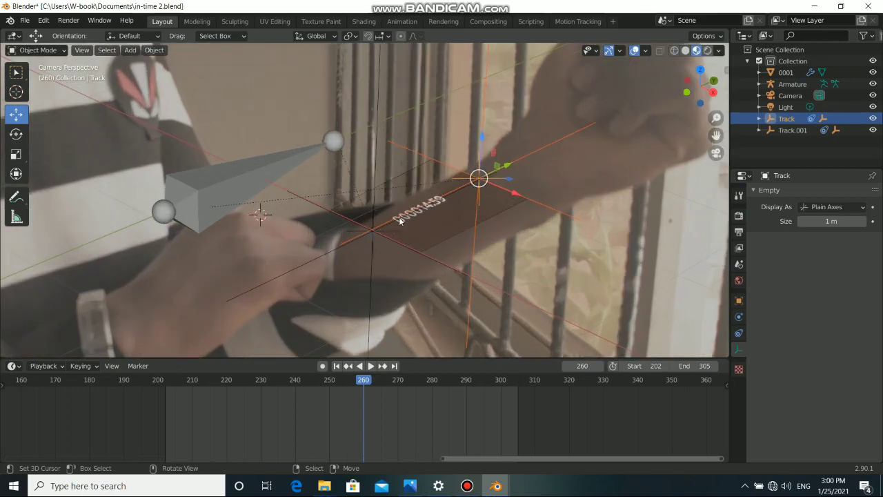
Clear the selection and move the armature onto the image plane so its bone lies between the two tracked empties.
left_click(337, 250, "shift")
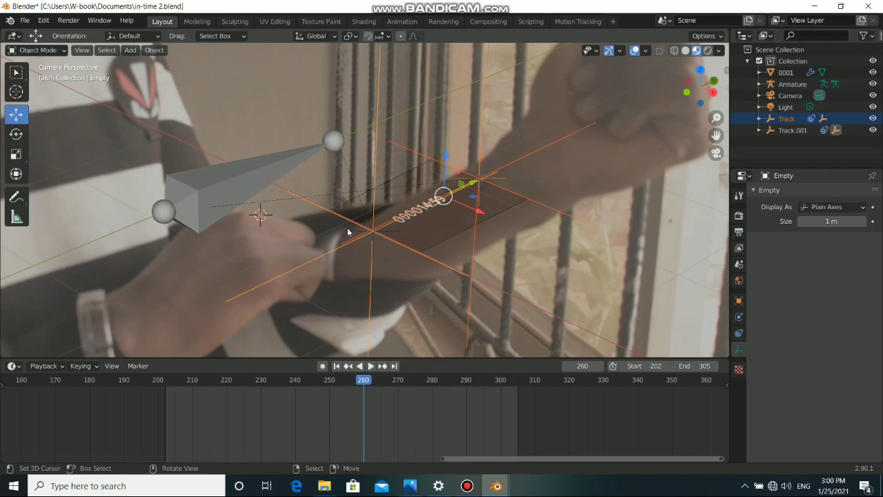
key("alt+a")
middle_click_drag(345, 231, 327, 255)
left_click(327, 191)
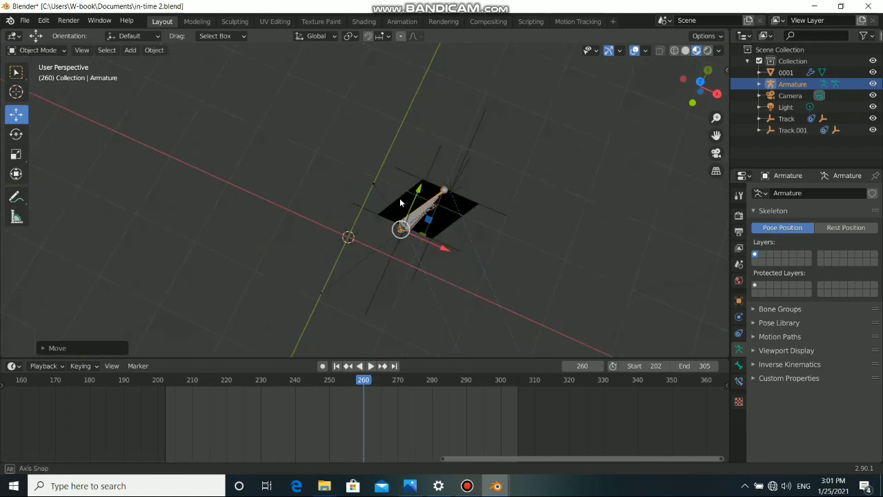
middle_click_drag(399, 198, 376, 142)
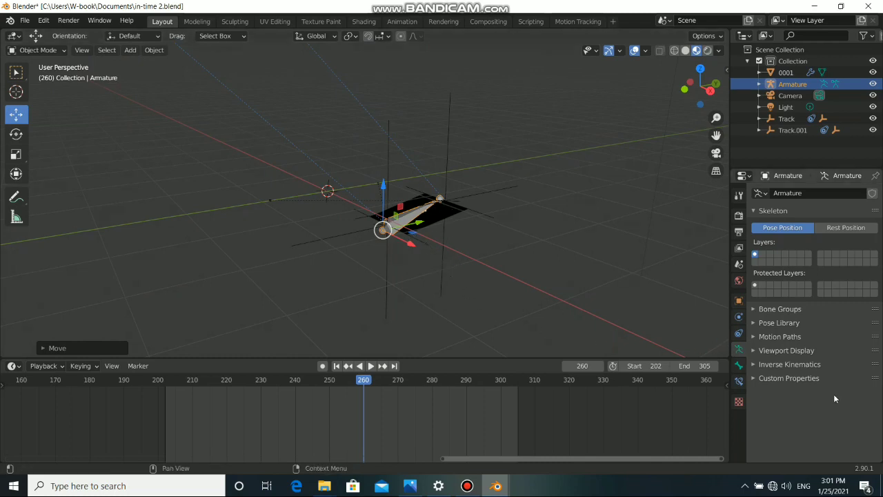
Set the armature's viewport display type to Stick.
left_click(759, 350)
left_click(833, 367)
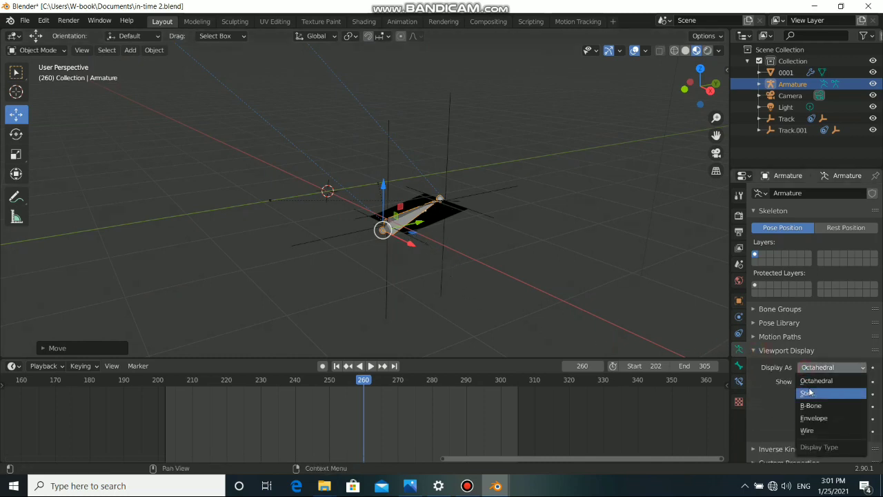
left_click(811, 391)
middle_click_drag(360, 244, 426, 211)
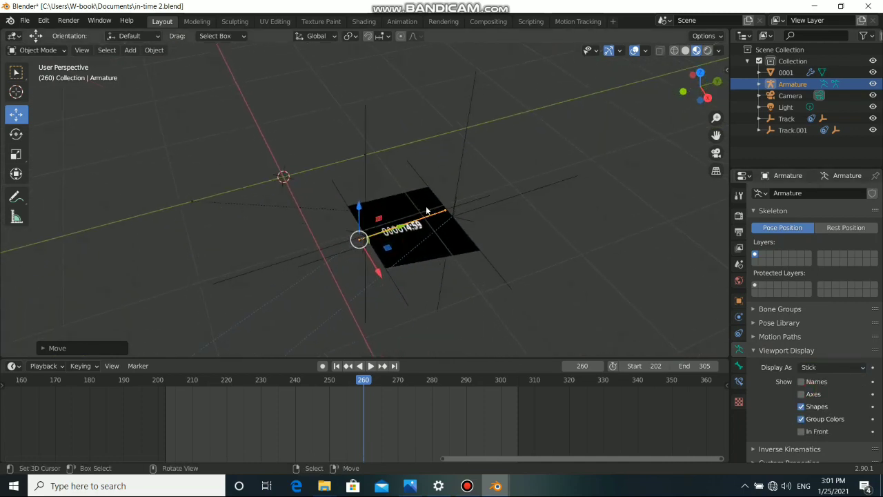
left_click(458, 182)
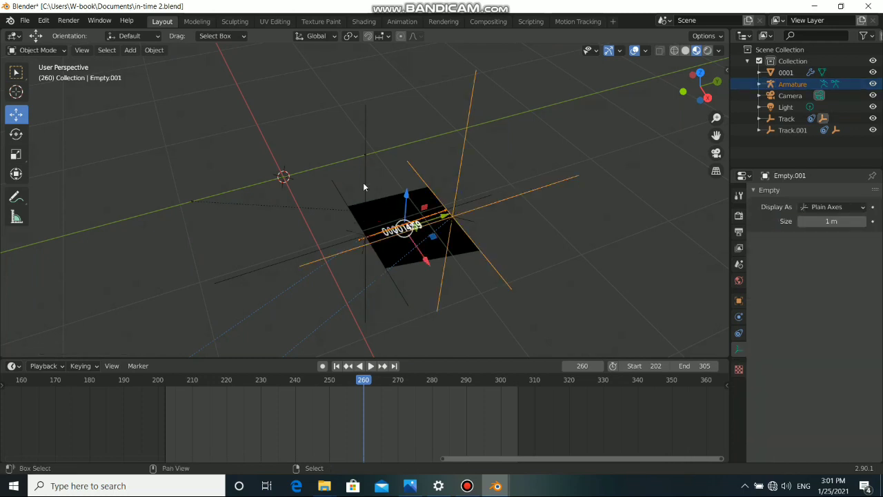
left_click(364, 182, "shift")
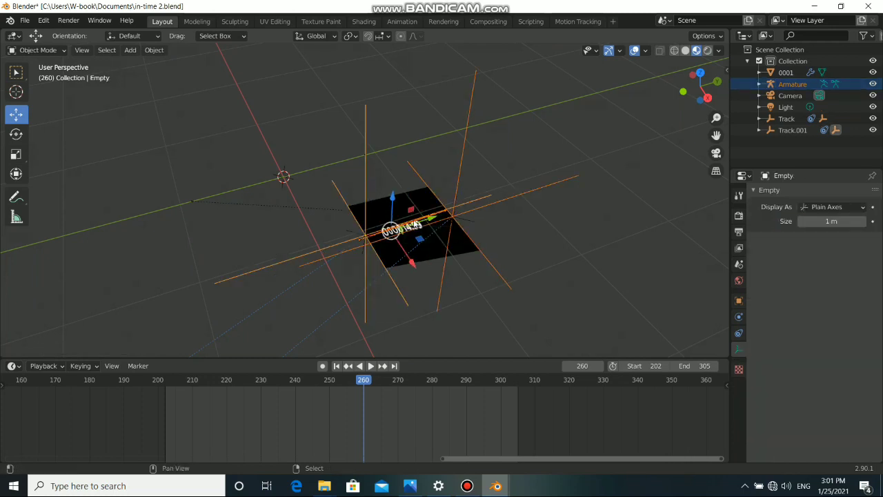
scroll(376, 235, "up", 4)
left_click(454, 243)
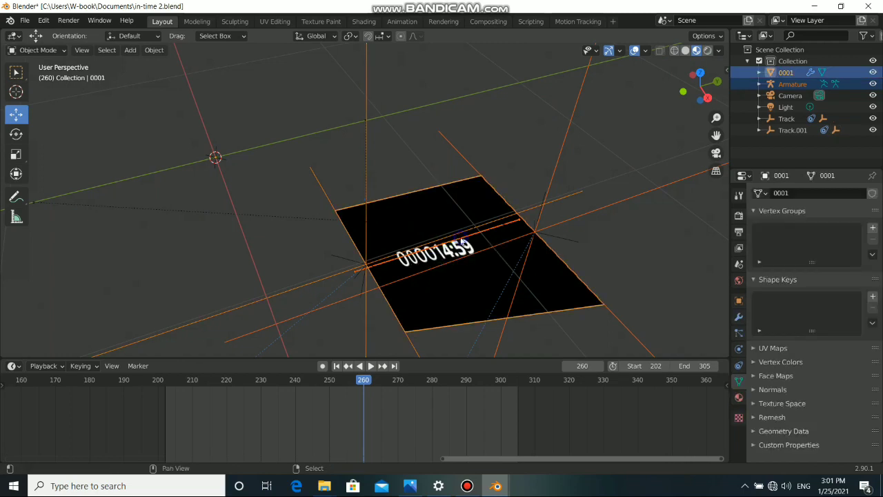
left_click(460, 242)
scroll(460, 243, "down", 3)
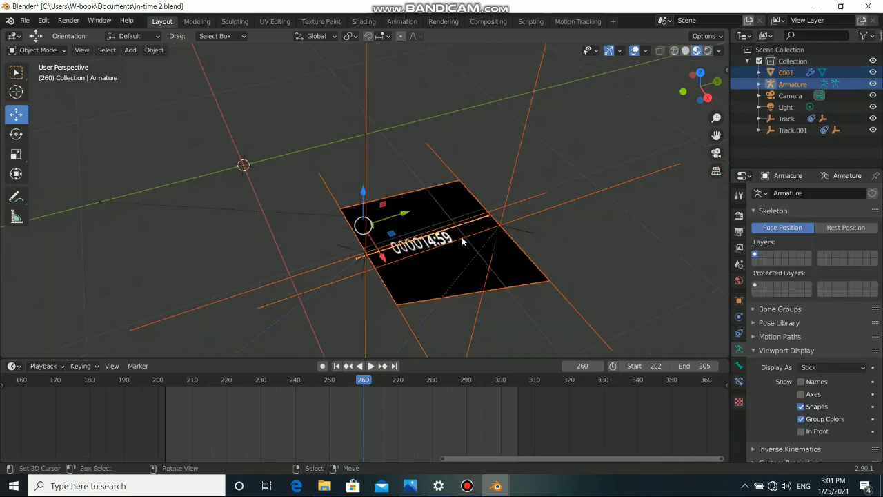
In Solid shading, parent the Empty and Empty.001 hooks to the armature's bone.
left_click(368, 177)
key("shift+d")
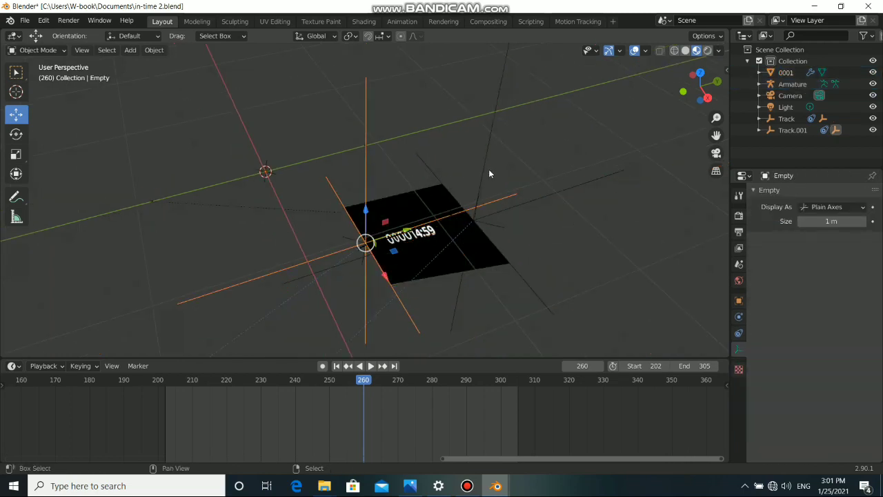
left_click(518, 160)
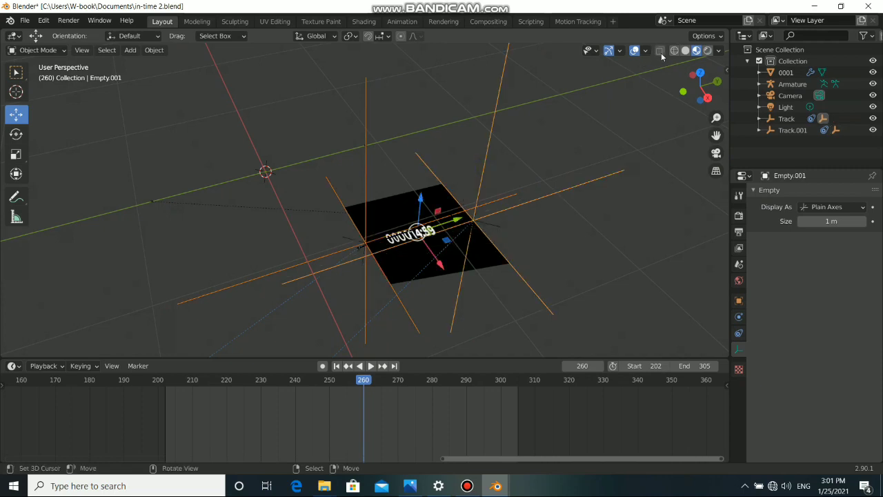
left_click(685, 50)
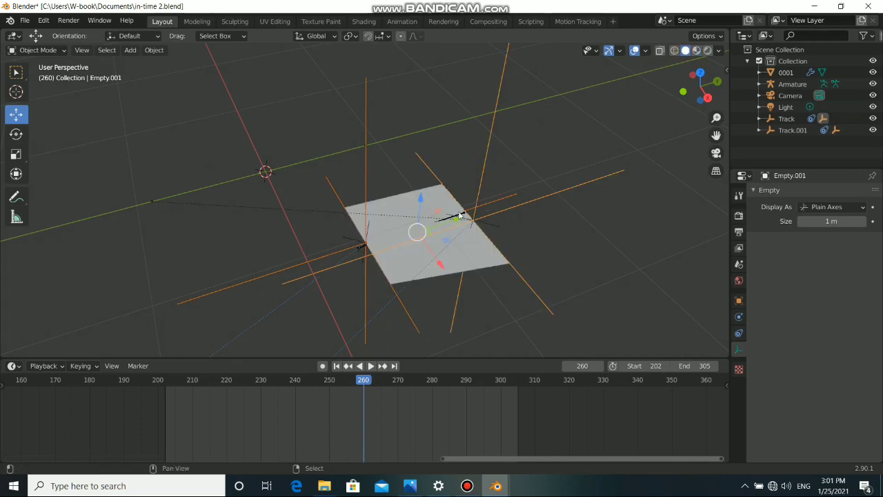
left_click(461, 216)
key("ctrl+p")
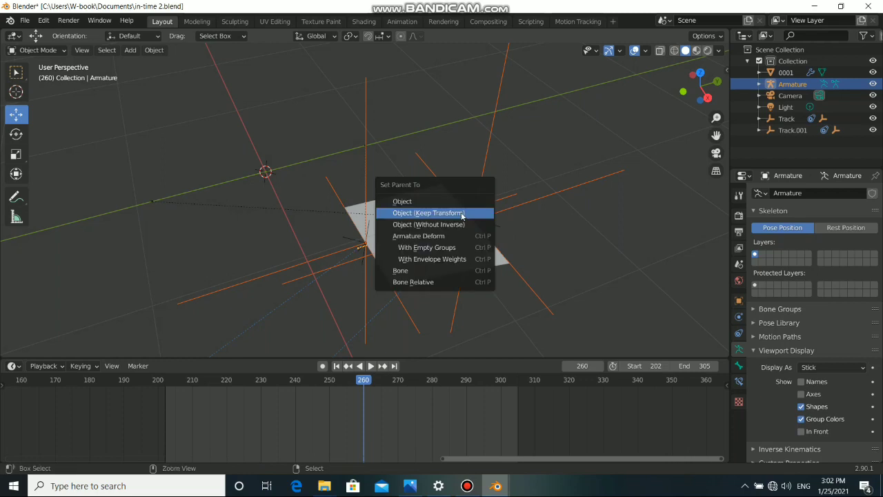
left_click(413, 275)
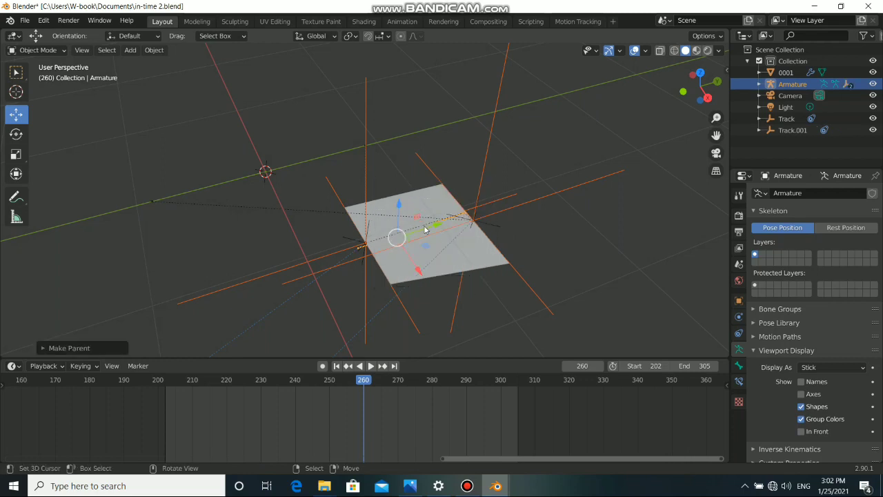
Scale up both hook empties together in the camera view with Material Preview shading to enlarge the timer on the forearm.
scroll(397, 238, "down", 1)
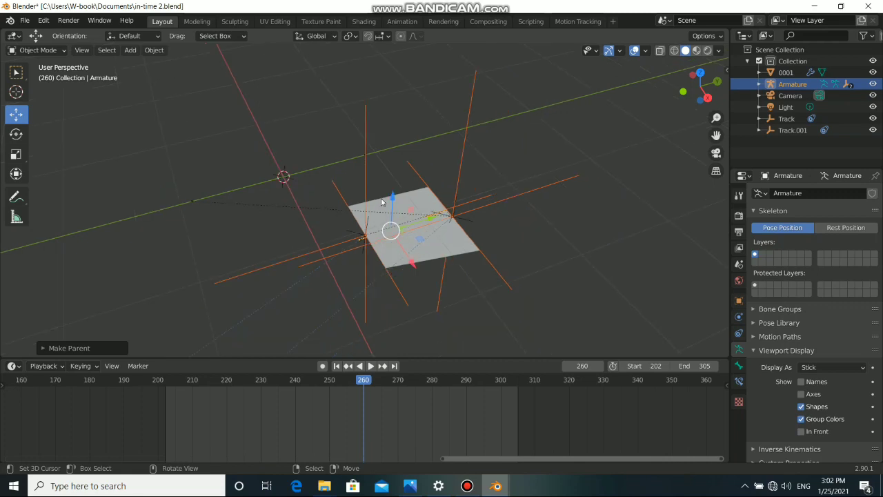
left_click(464, 186)
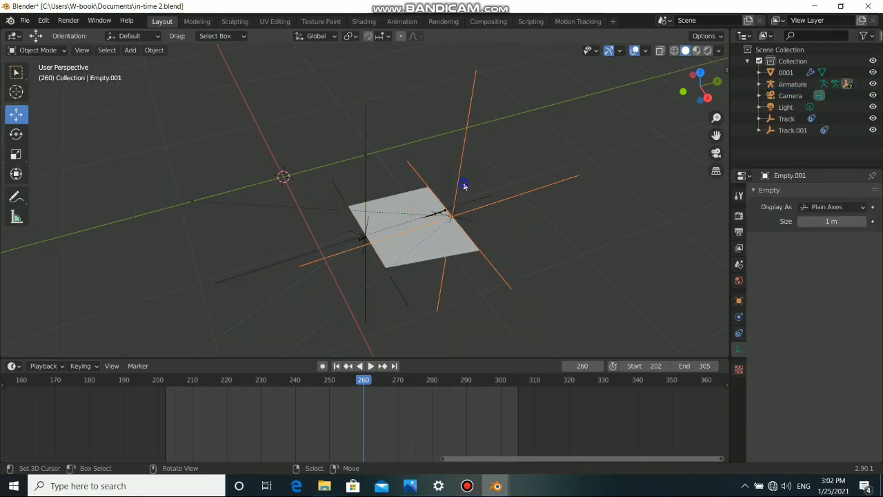
left_click(364, 189, "shift")
key("KP_0")
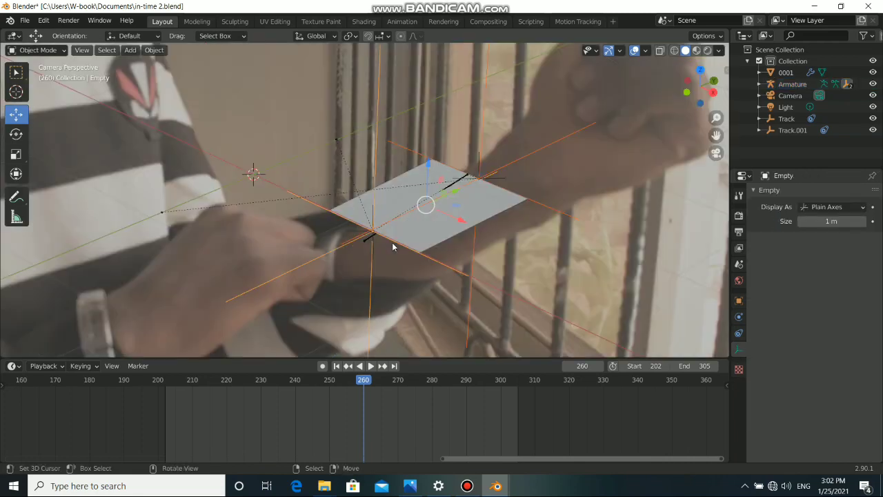
left_click(696, 50)
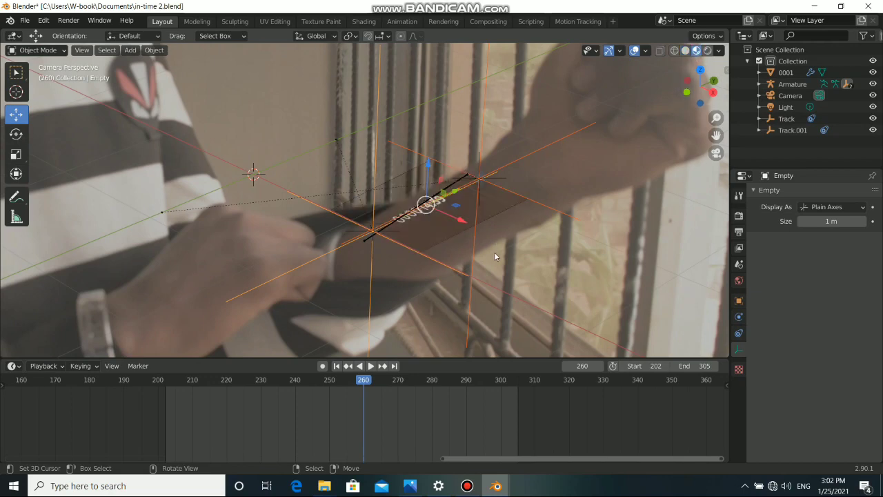
key("s")
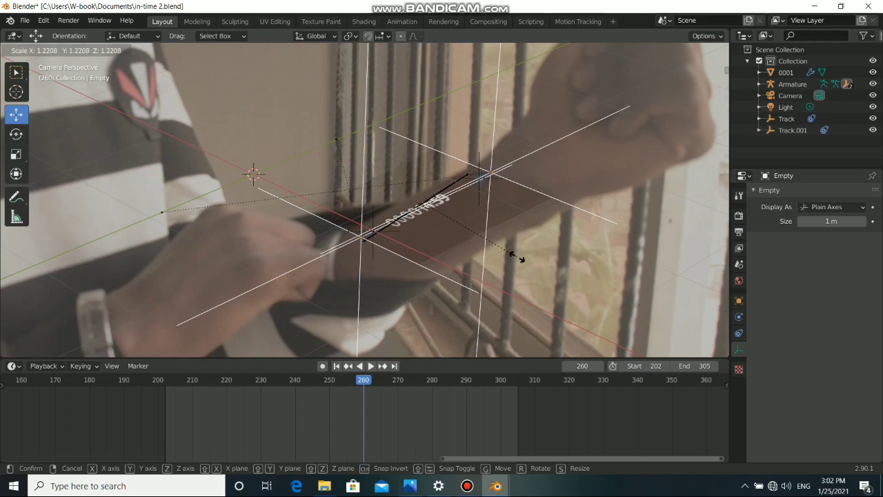
left_click(597, 267)
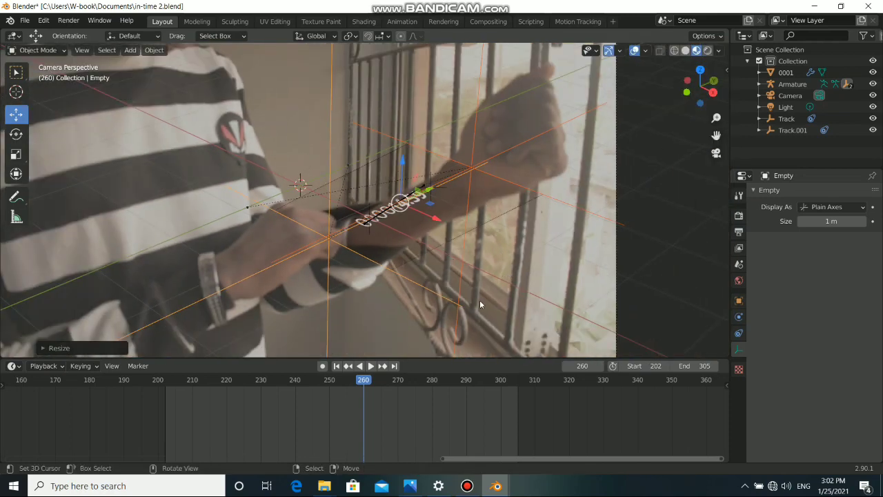
Rotate both hook empties about the global Y axis and nudge them so the timer sits on the forearm.
key("r")
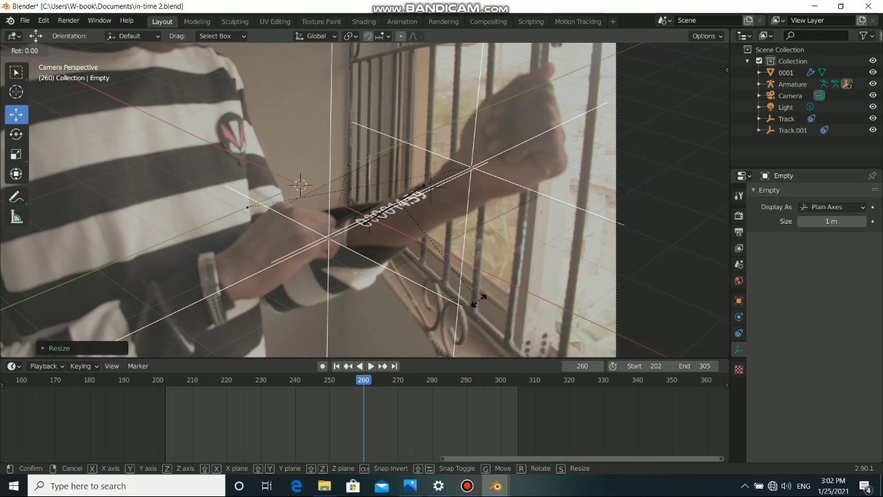
key("y")
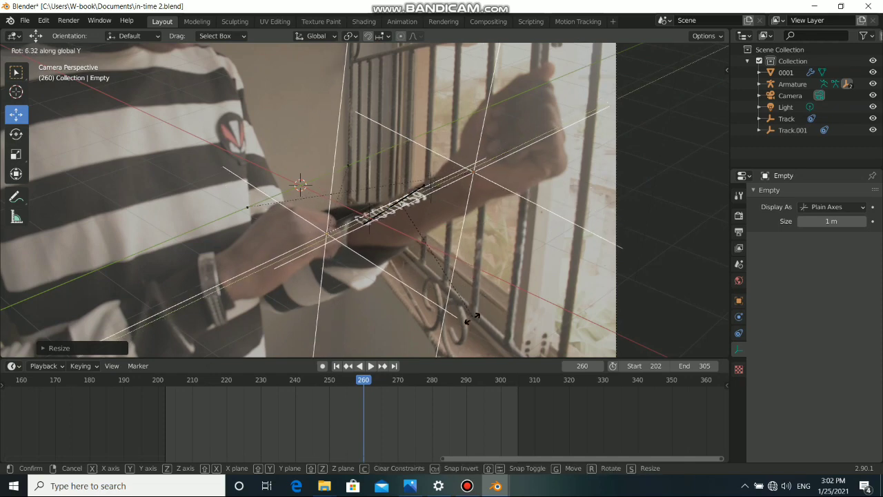
left_click(449, 275)
left_click_drag(402, 204, 413, 205)
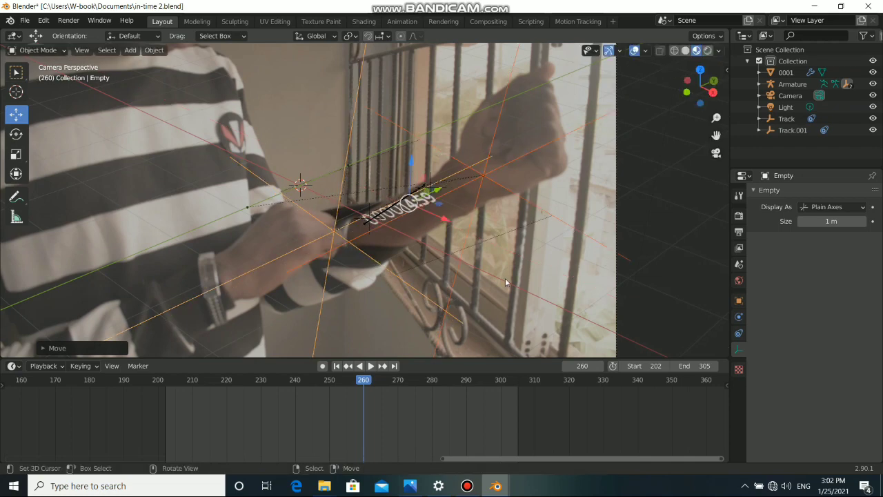
Stretch both hook empties along the global Y axis by about 1.44 and shift the timer slightly along the forearm.
key("s")
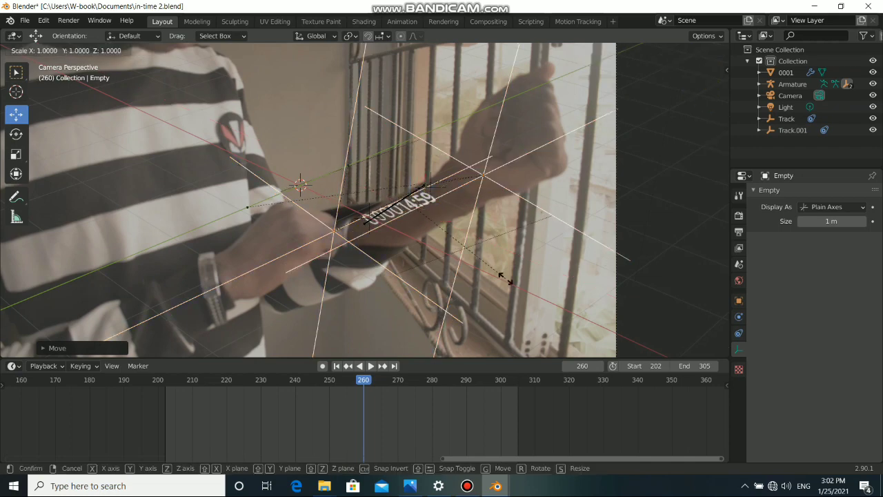
key("y")
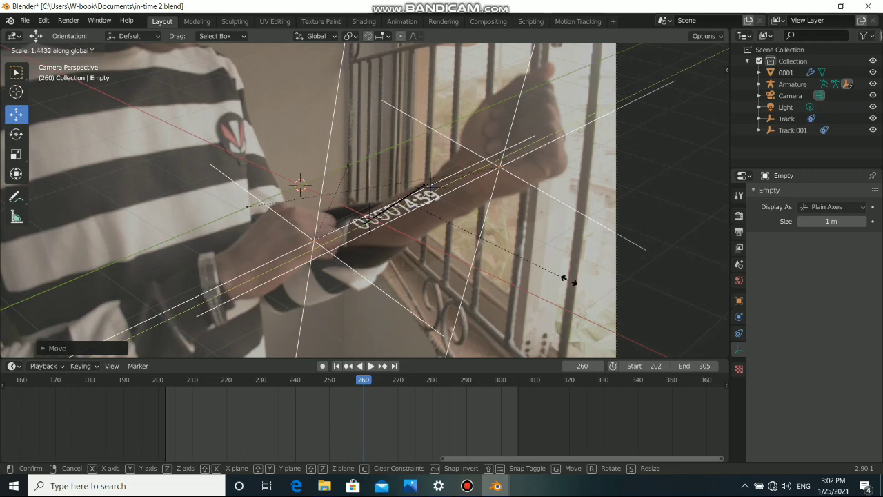
left_click(567, 280)
scroll(483, 250, "up", 5)
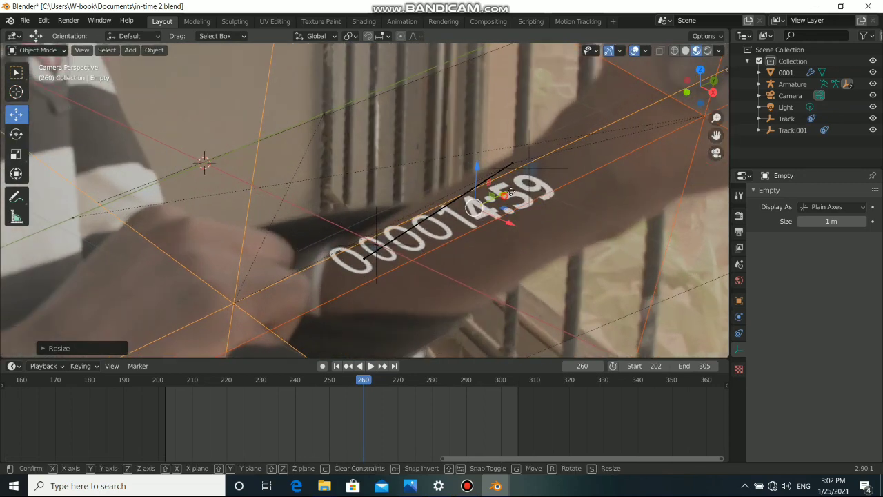
left_click_drag(510, 192, 524, 207)
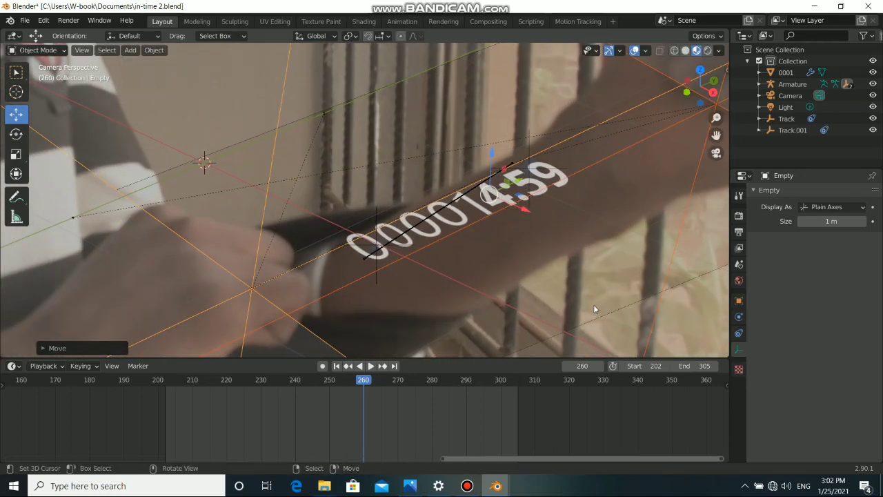
Fine-tune the uniform scale of both hook empties so the timer digits fit the length of the forearm.
key("s")
left_click(556, 283)
key("s")
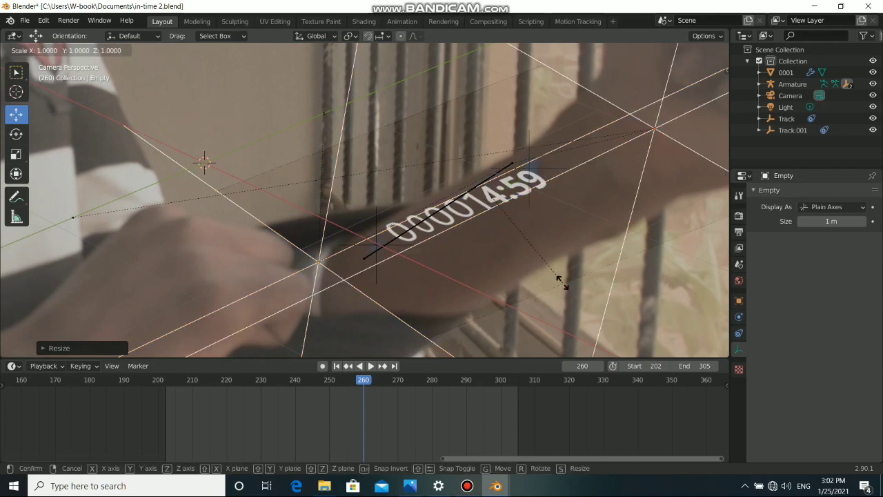
left_click(620, 280)
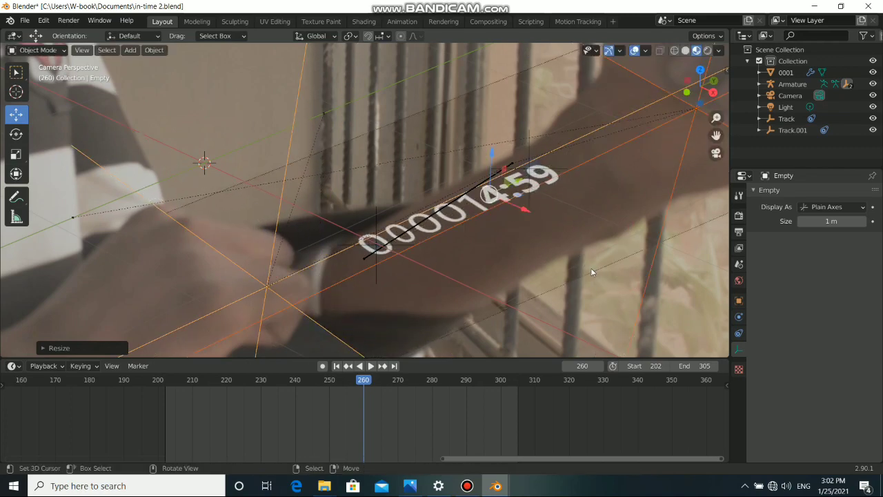
Rotate both hook empties about 12° around global X and about -9° around global Z to align the timer with the forearm.
scroll(590, 267, "down", 3)
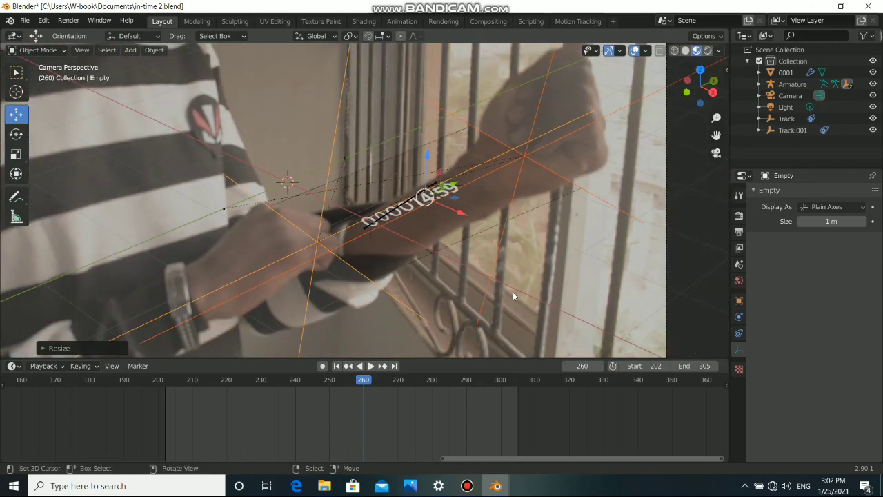
key("r")
key("x")
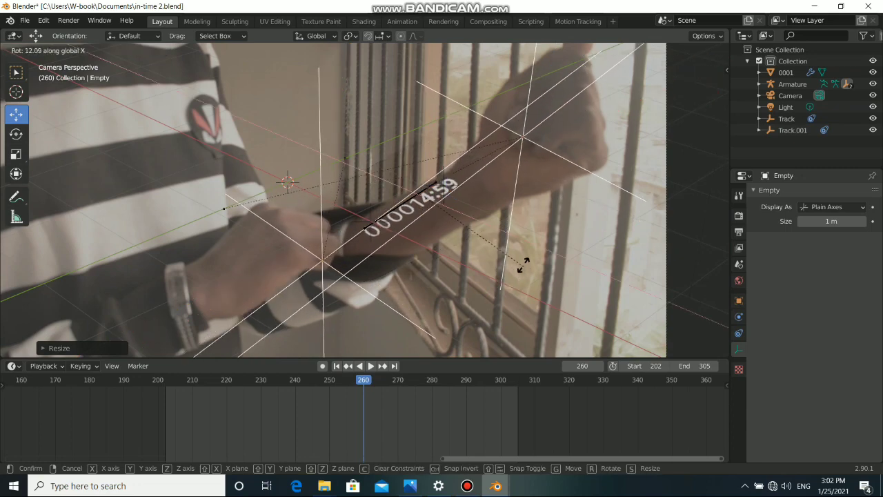
left_click(523, 264)
key("r")
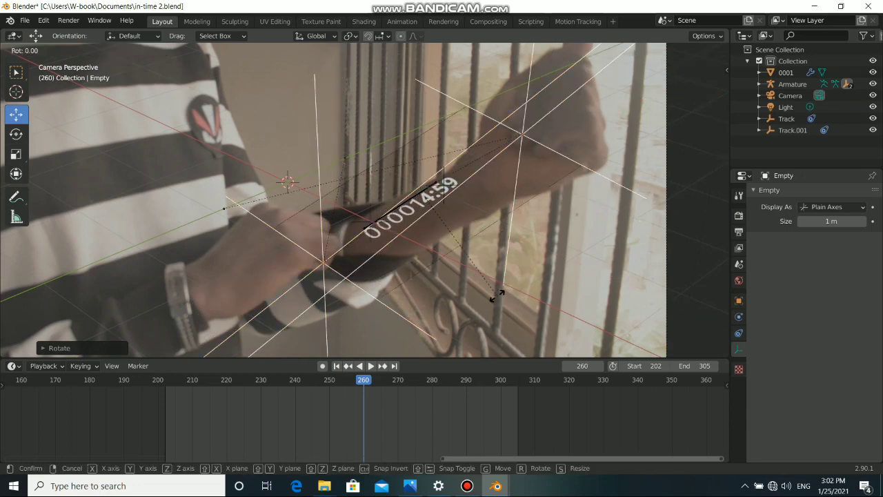
key("z")
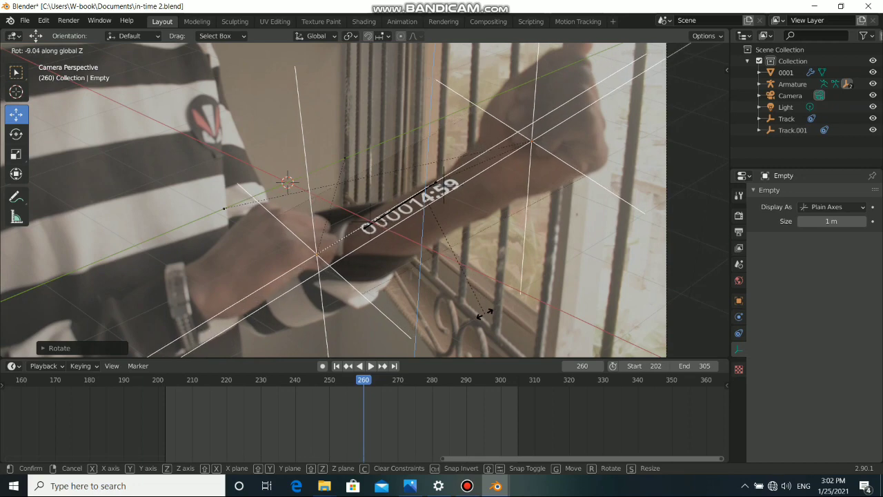
left_click(447, 261)
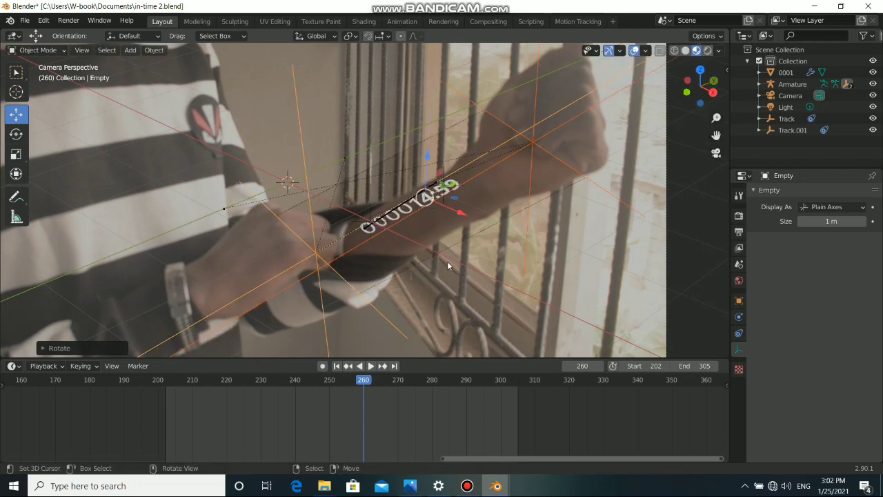
Put the armature under the timer into Pose Mode and select its bone.
scroll(447, 261, "down", 3)
scroll(412, 259, "up", 6)
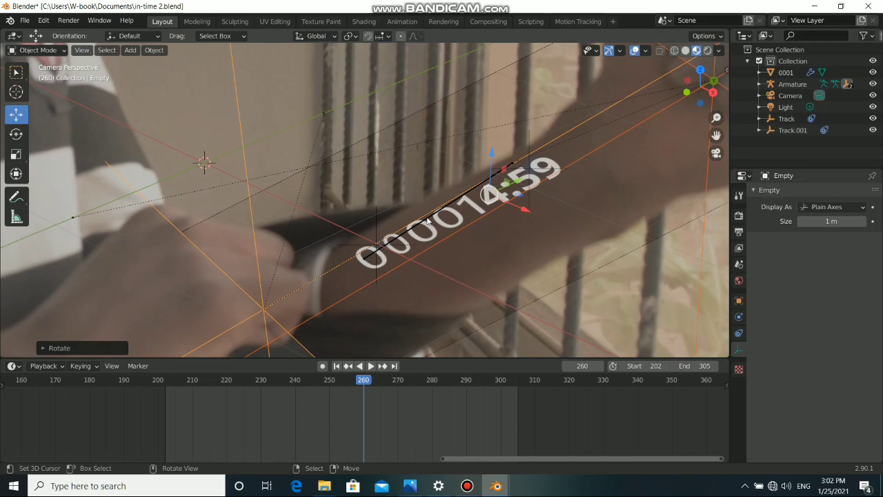
left_click(428, 221)
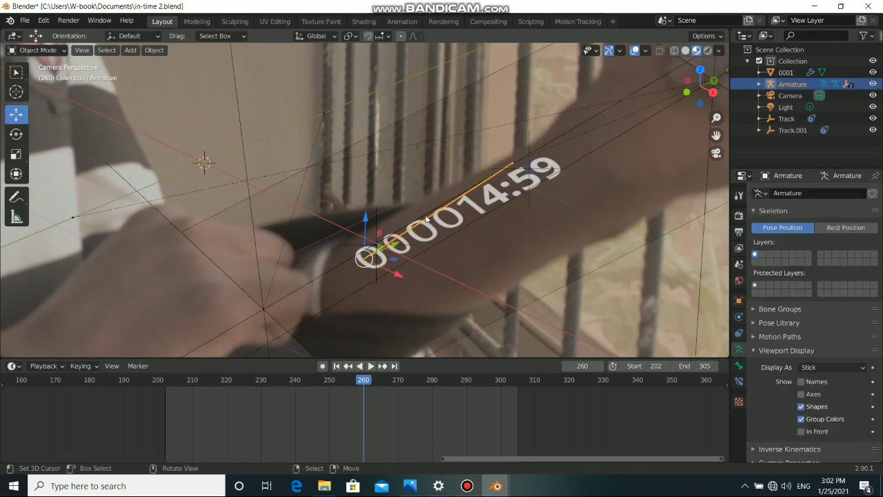
left_click(65, 51)
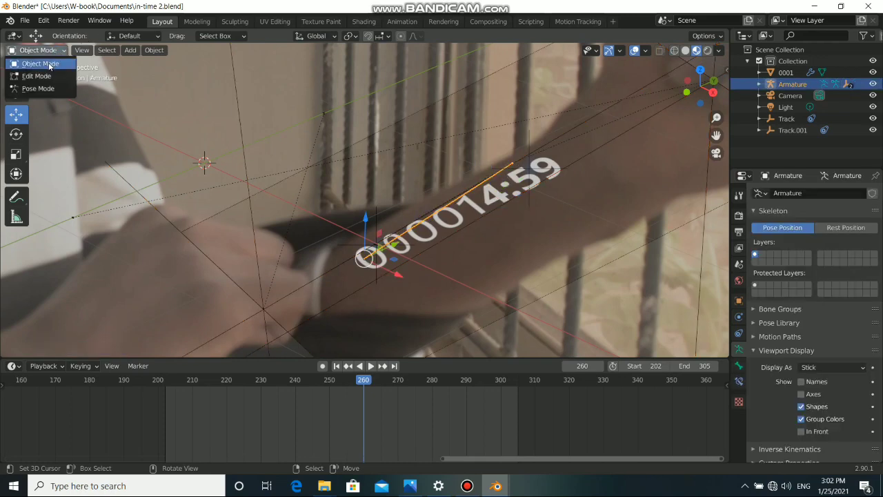
left_click(38, 88)
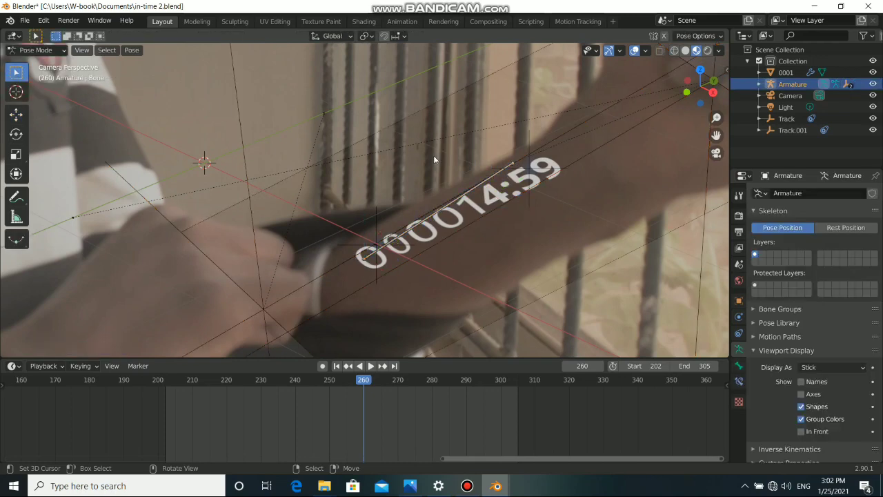
left_click(454, 207)
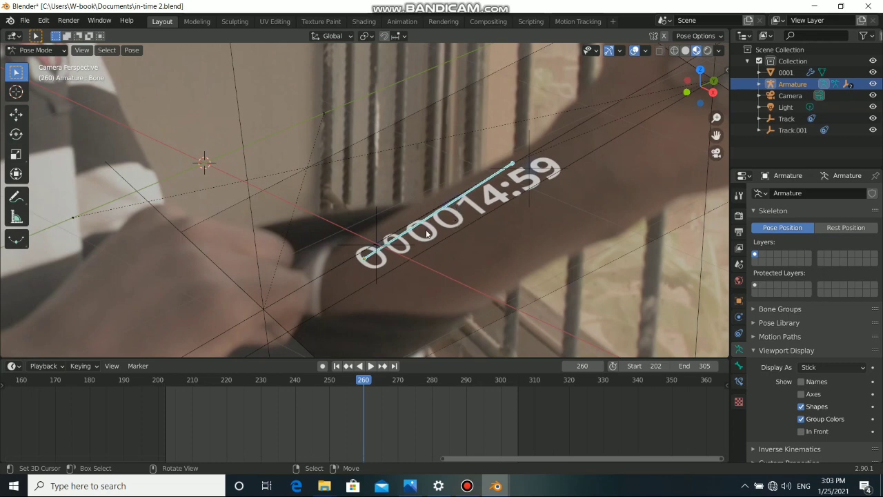
Move the bone about 0.06 m in X and 0.06 m in Y so the timer shifts over the forearm.
key("g")
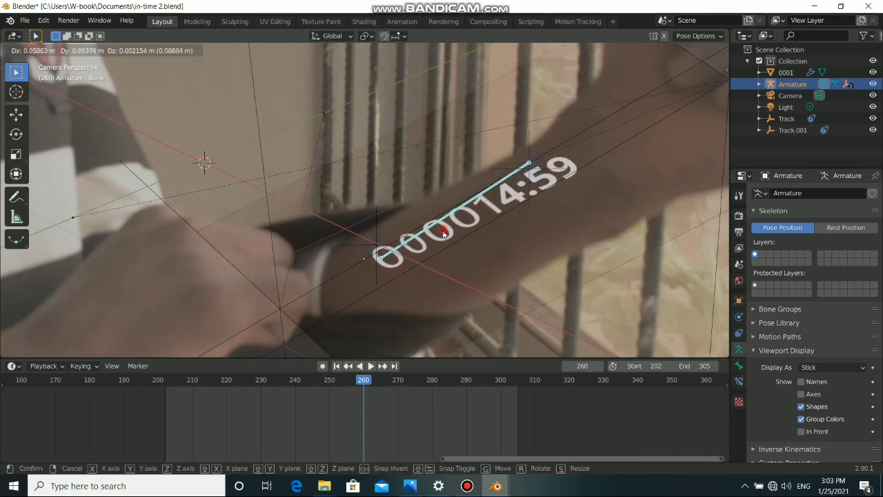
left_click(443, 234)
scroll(441, 230, "down", 5)
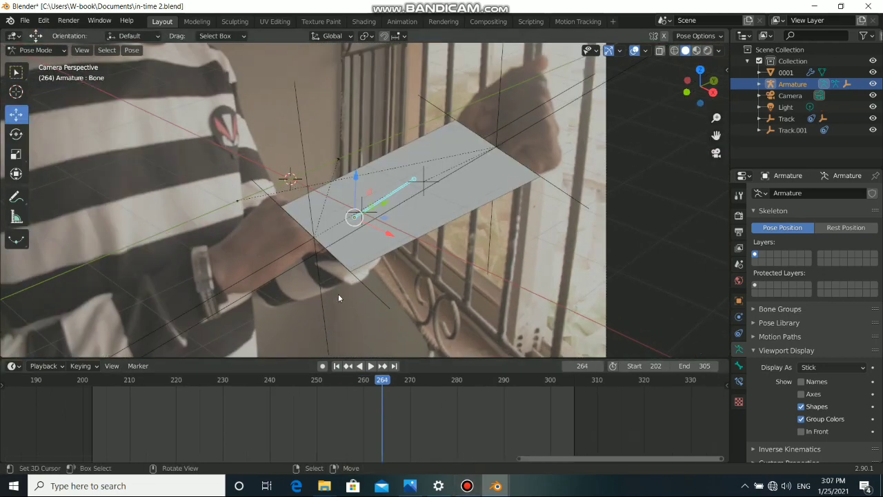
Switch the viewport to Material Preview shading and try moving the bone at frame 264.
left_click(695, 51)
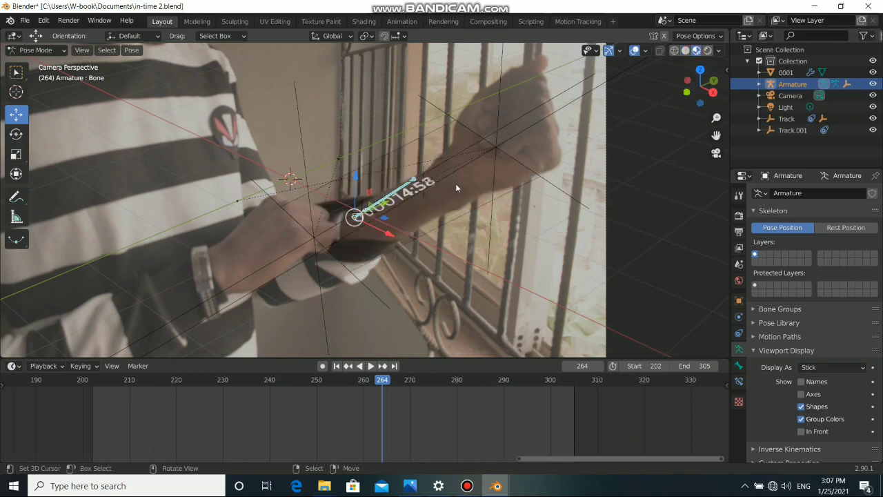
scroll(420, 208, "up", 3)
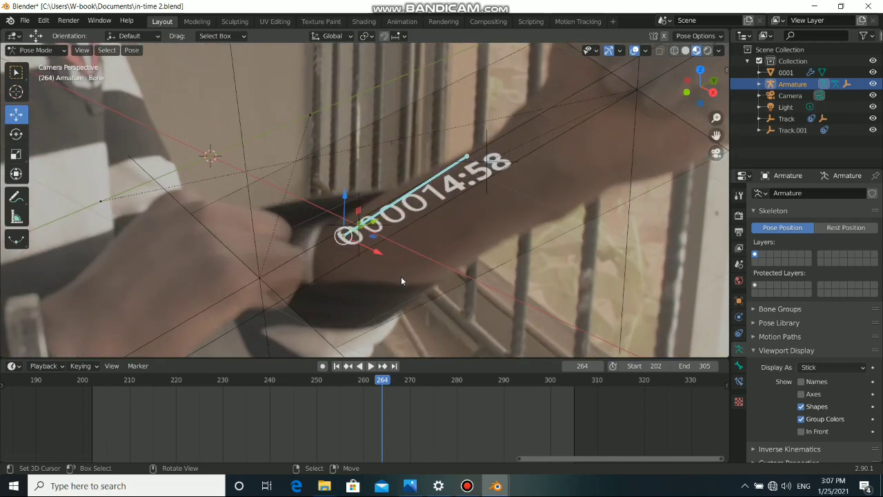
scroll(432, 207, "down", 5)
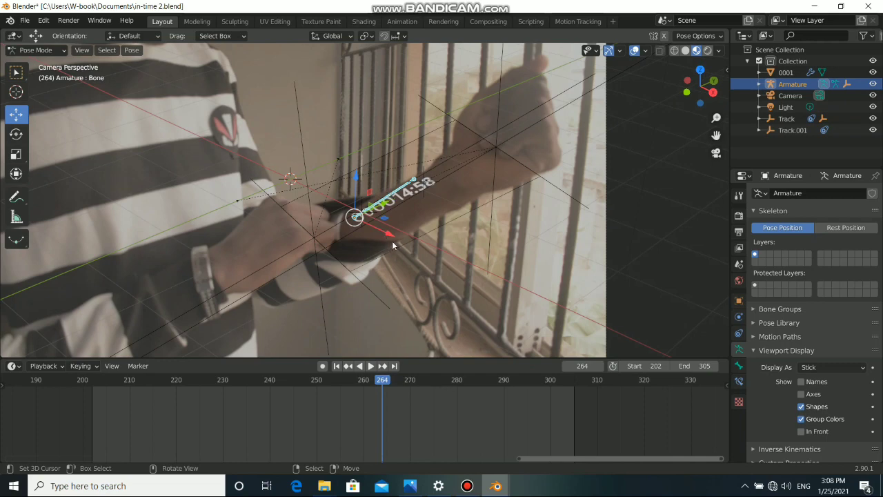
key("g")
left_click(398, 306)
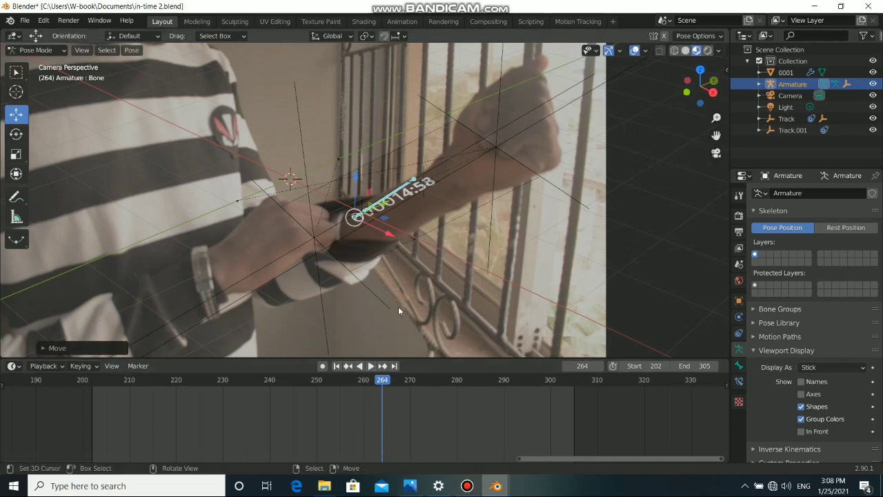
Enable automatic keyframing for the bone's animation.
scroll(387, 398, "down", 1, "ctrl")
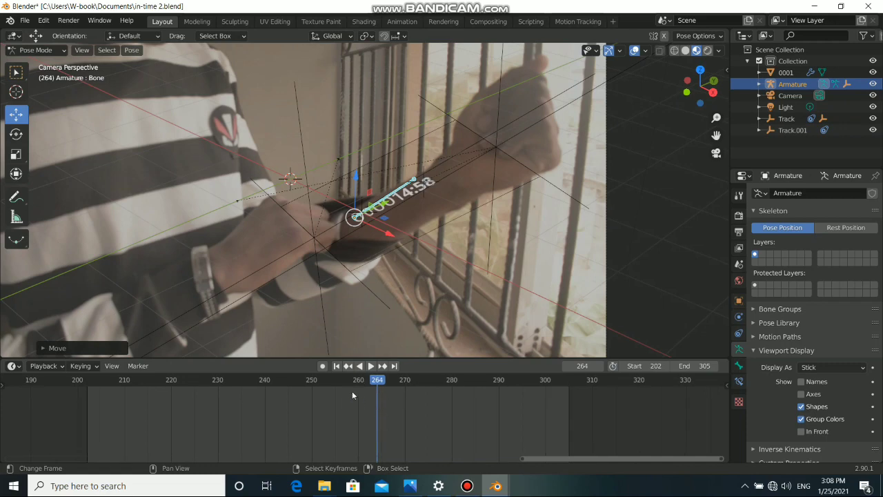
left_click(322, 366)
middle_click_drag(313, 410, 329, 407)
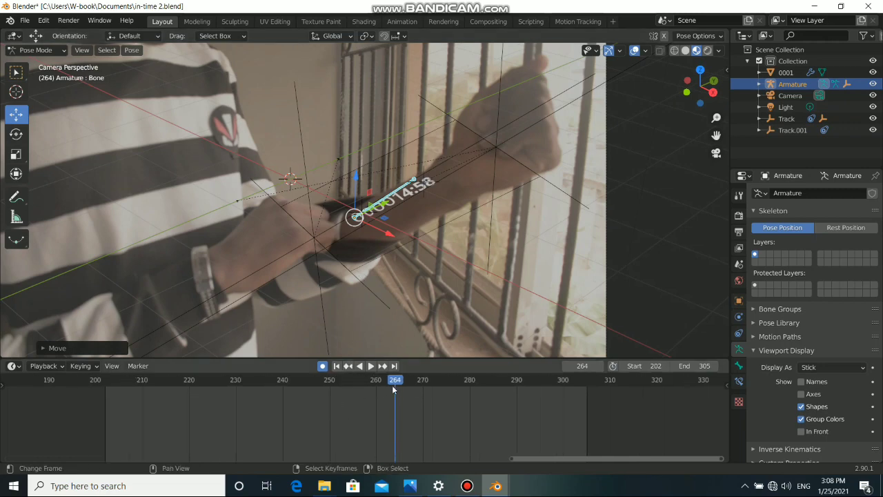
Rotate the bone about -1.5° around global Z, nudge it onto the forearm, and keyframe the pose at frame 264.
scroll(393, 235, "up", 2)
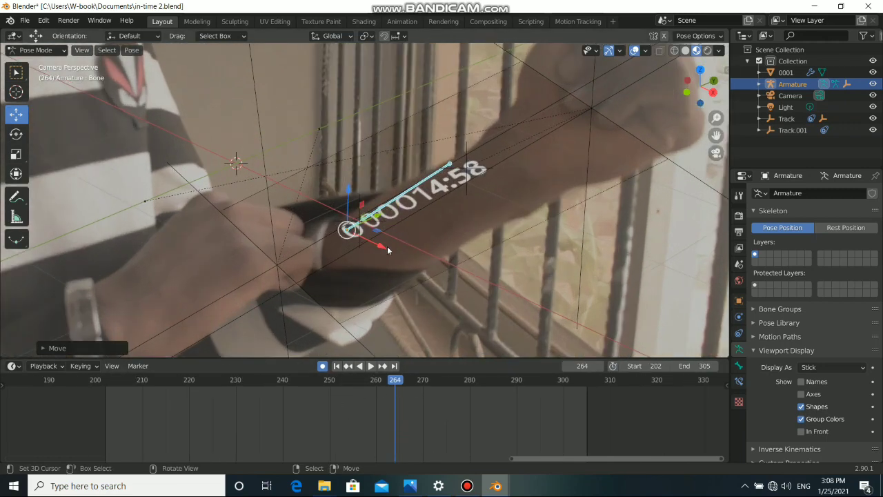
key("i")
key("r")
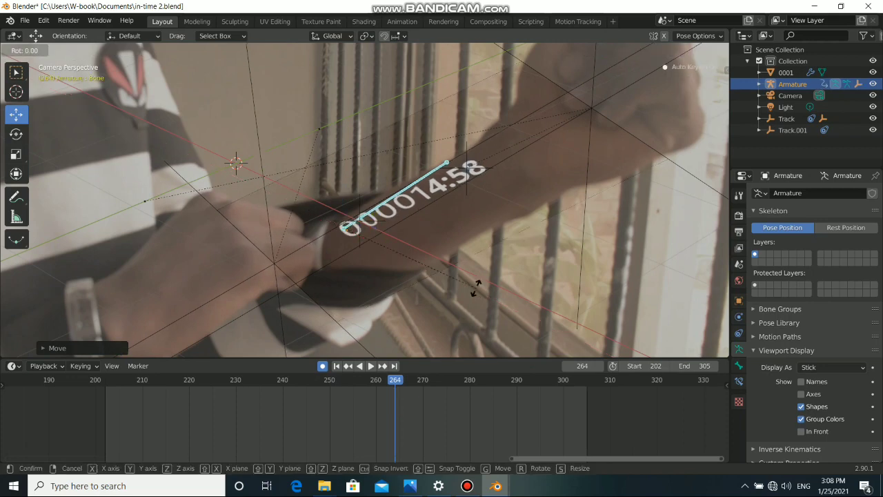
key("z")
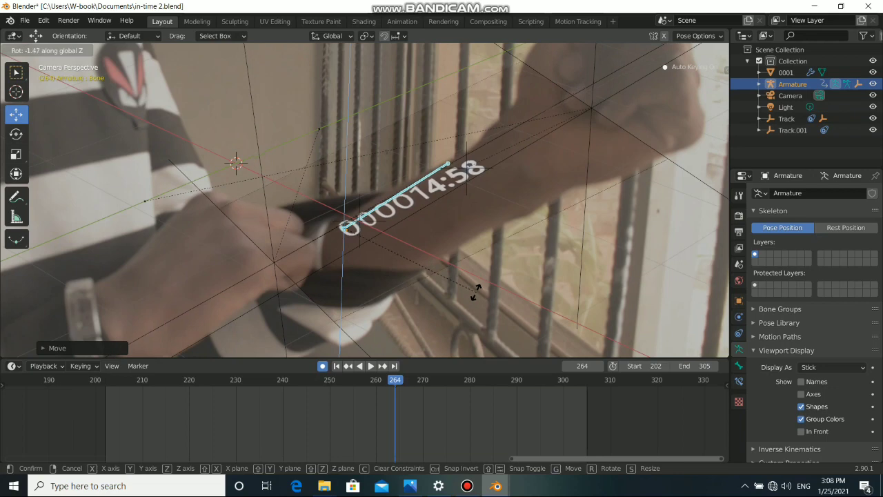
left_click(474, 291)
left_click_drag(375, 211, 379, 215)
key("i")
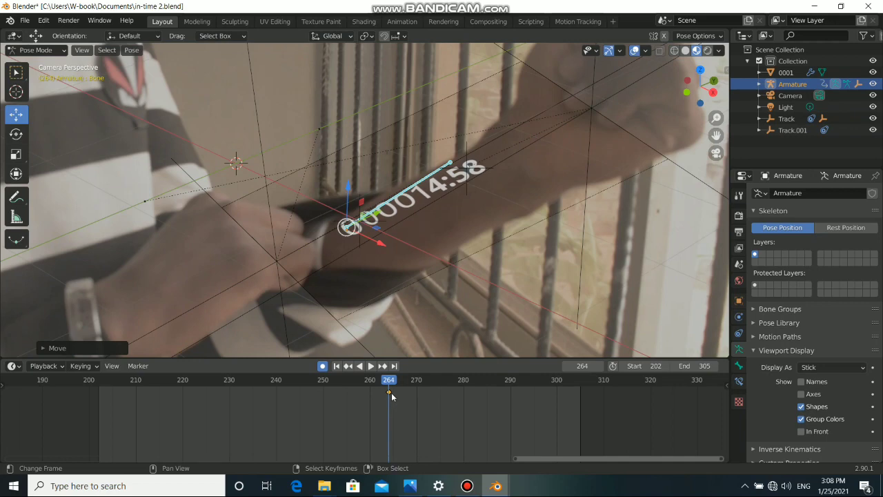
Move the playhead to frame 270 to check the timer text against the forearm.
key("space")
mouse_move(418, 383)
left_mouse_down()
mouse_move(432, 383)
mouse_move(418, 387)
left_mouse_up()
key("space")
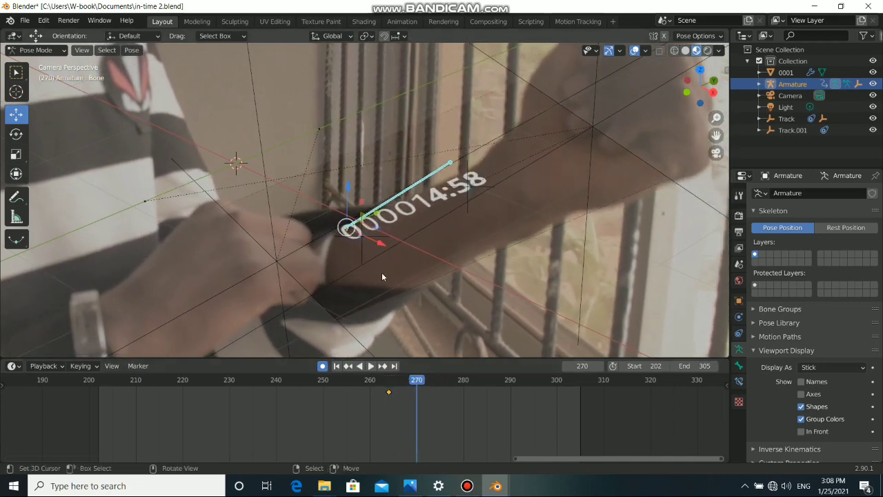
At frame 273, rotate the armature bone about the global Y axis, then about global Z, to align the timer text with the forearm.
key("r")
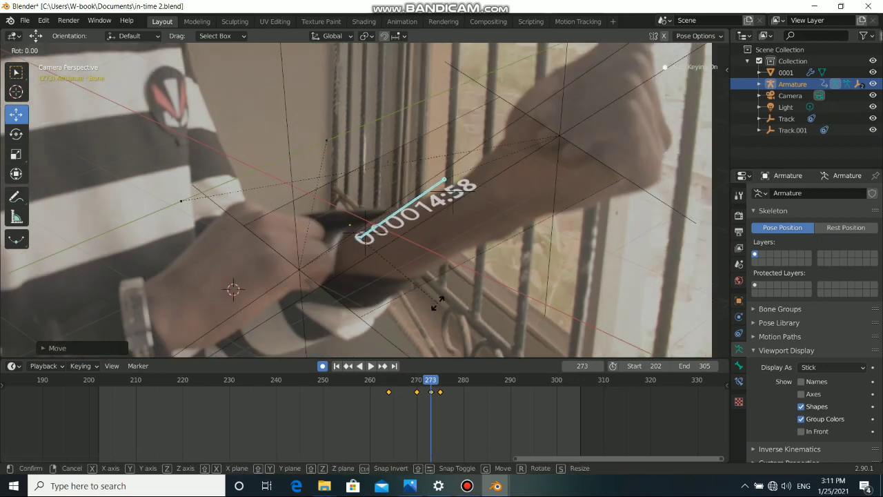
key("y")
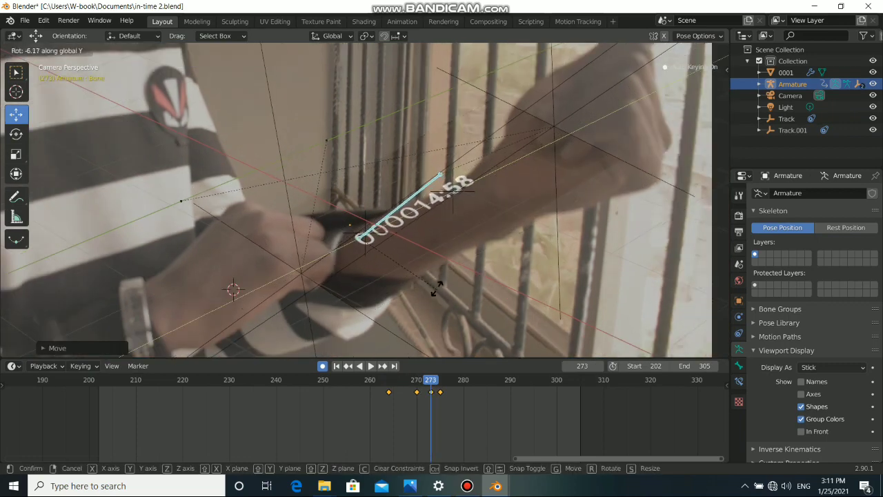
left_click(431, 273)
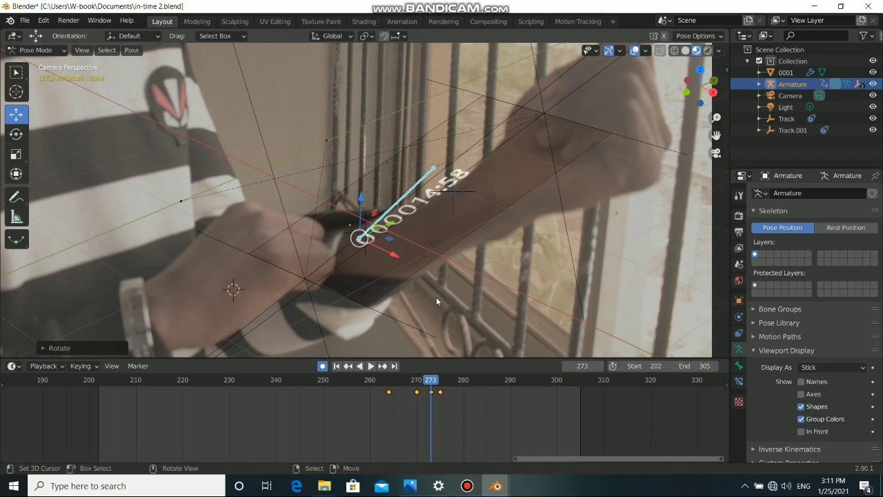
key("r")
key("z")
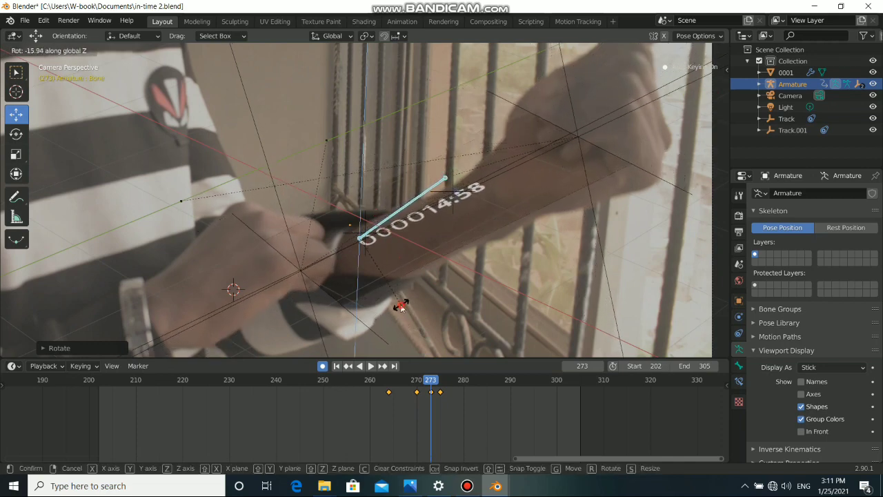
left_click(398, 232)
Reposition the bone at frame 273 so the timer text sits on the forearm near the wrist.
key("g")
left_click(405, 222)
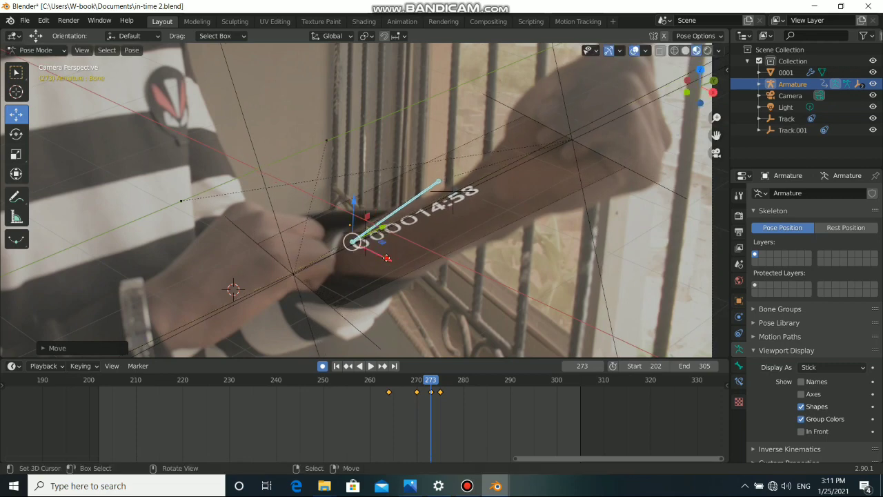
key("g")
left_click(411, 275)
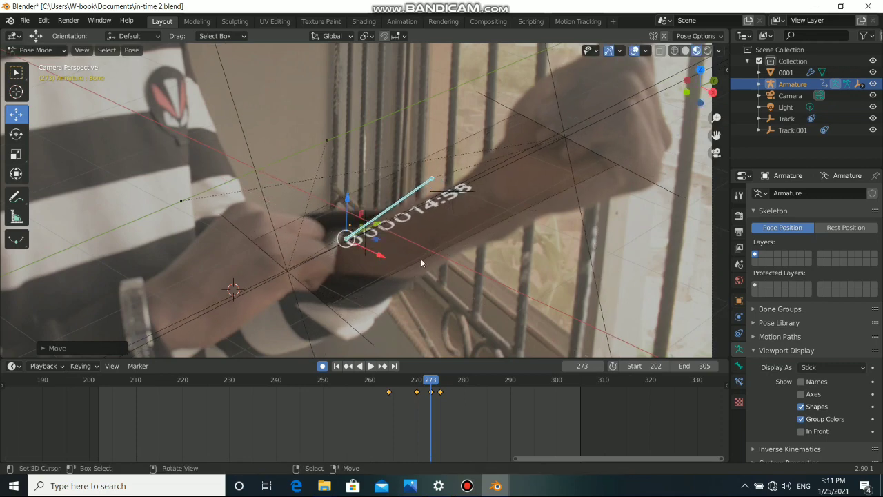
At frame 280, move the bone to keep the timer text on the forearm.
left_click(462, 394)
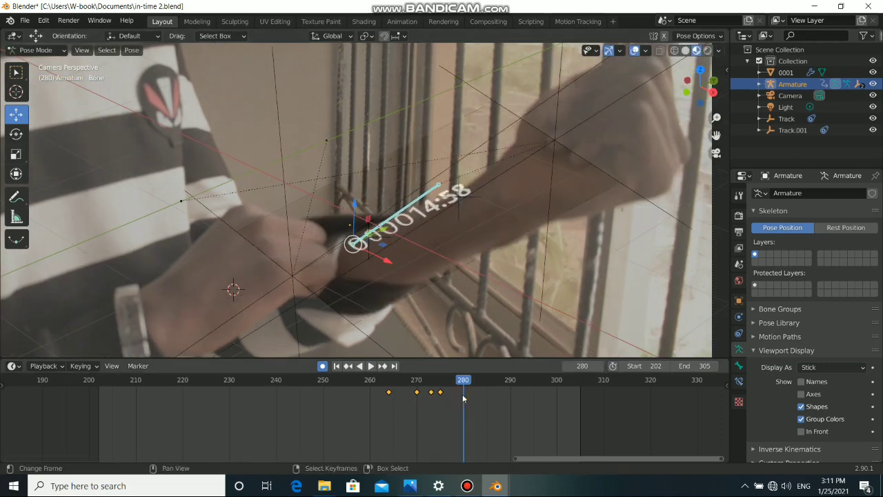
key("g")
left_click(416, 273)
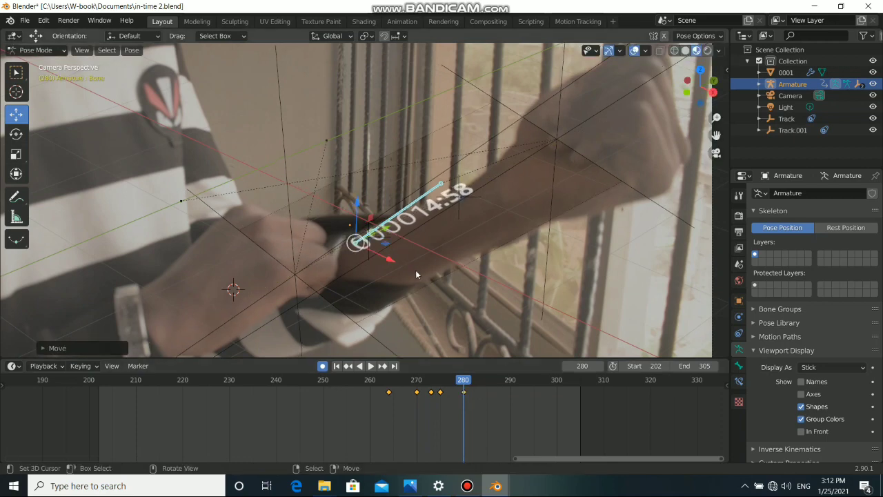
key("r")
key("Escape")
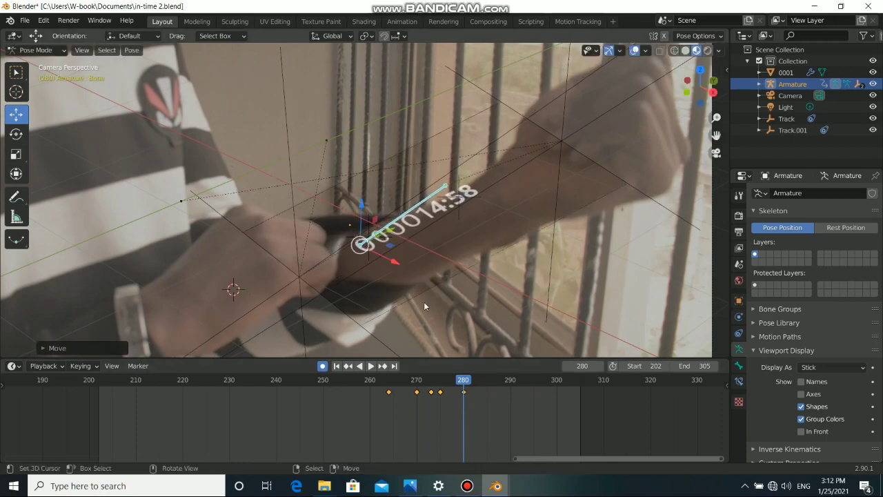
Rotate the bone about -13° around global Z at frame 280 and shift it back toward the wrist.
key("r")
left_click(420, 307)
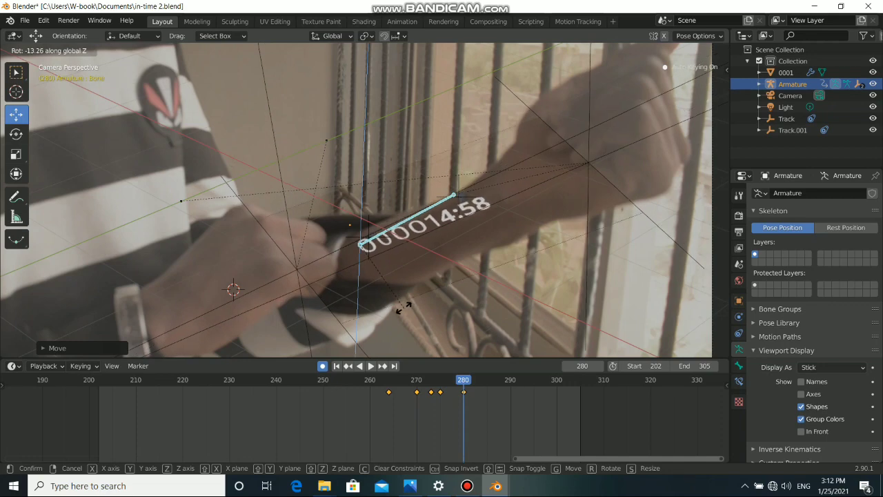
key("g")
left_click(403, 295)
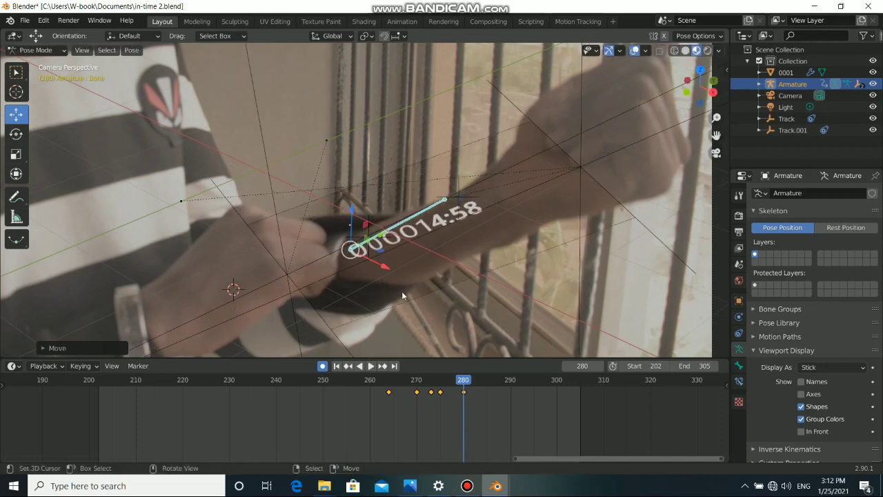
Tilt the bone about -16° around global Y at frame 280, then correct its angle around global Z.
key("r")
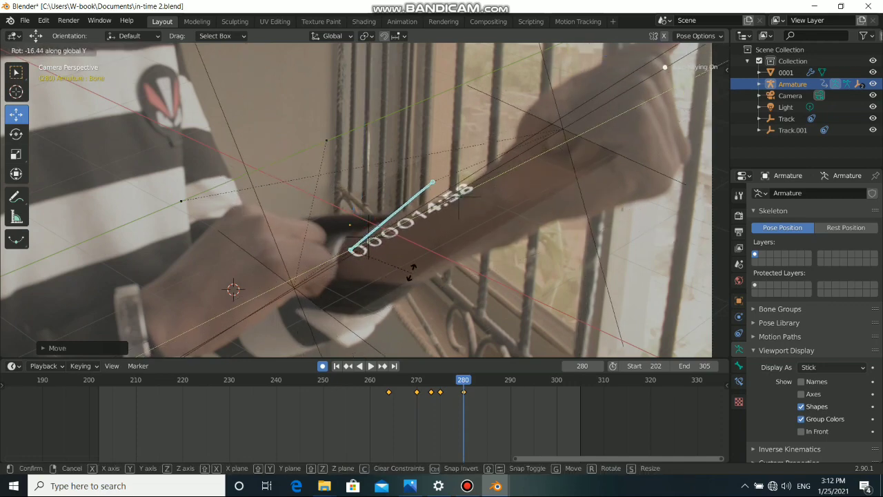
left_click(411, 274)
key("r")
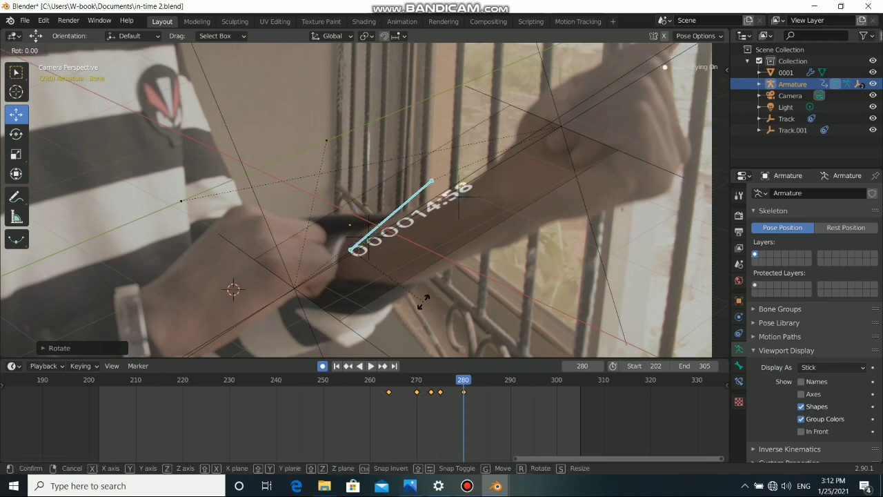
key("z")
Fine-tune the bone's position at frame 280 so the timer text starts at the wrist.
key("g")
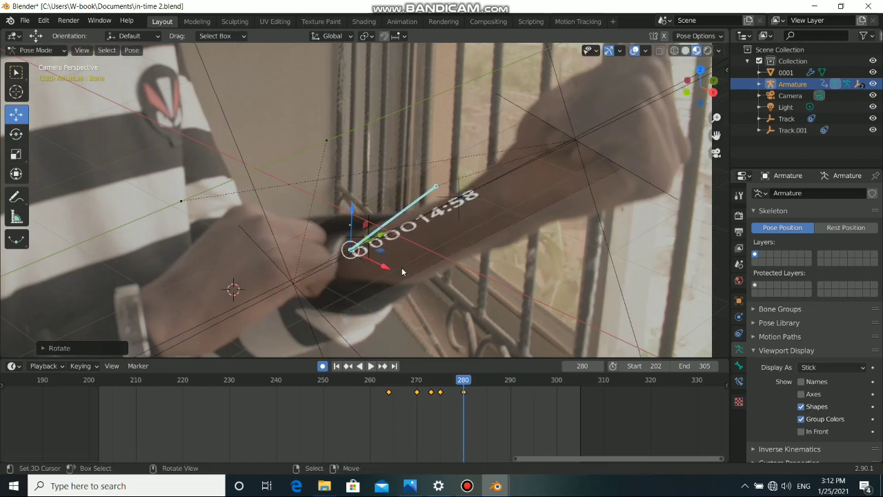
left_click(384, 229)
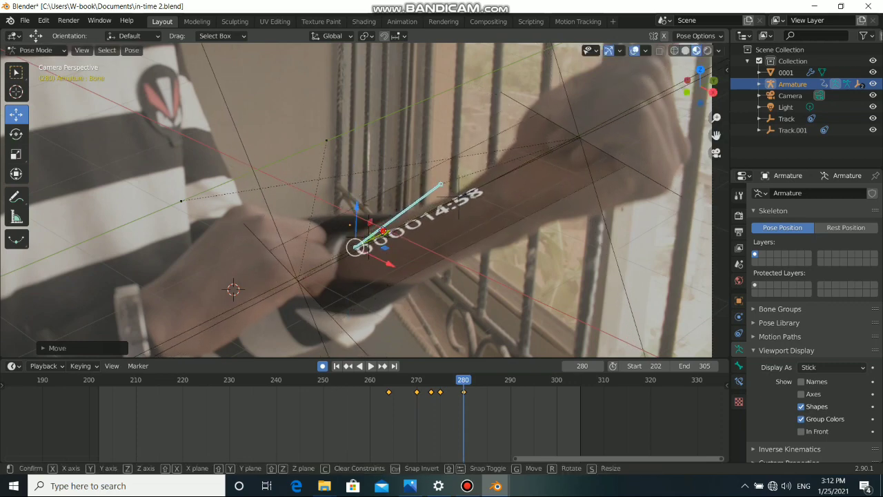
key("g")
left_click(386, 269)
key("g")
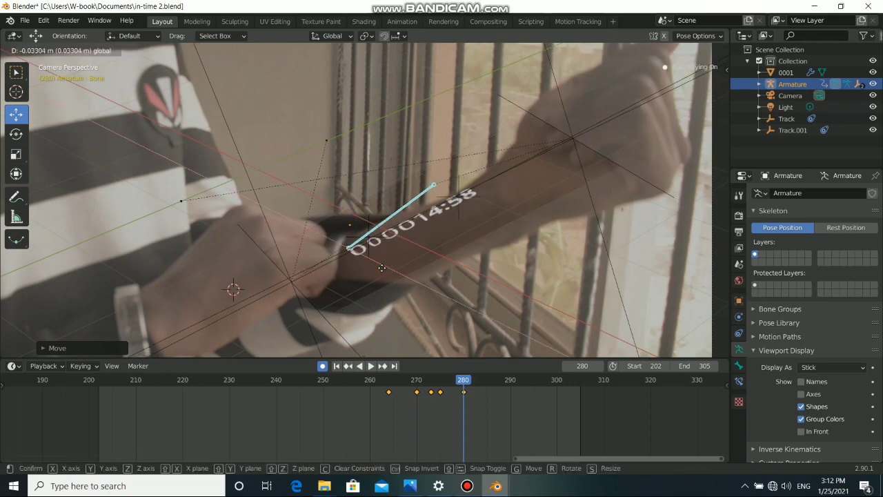
left_click(383, 269)
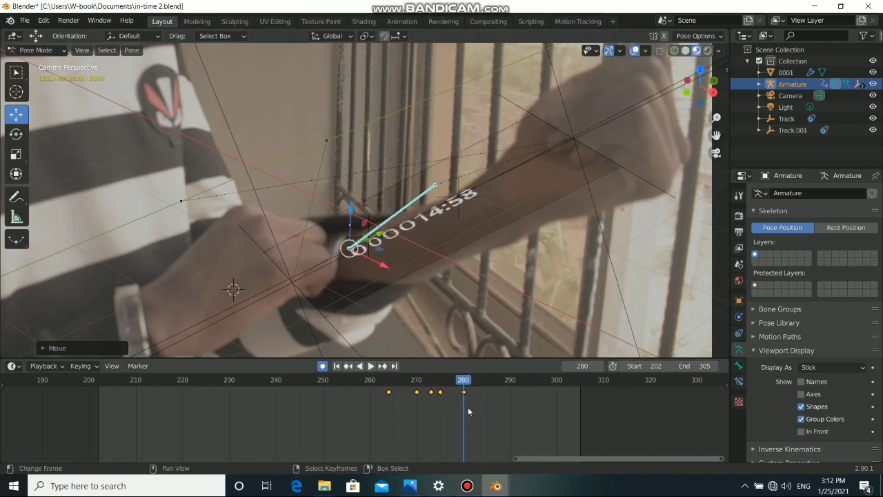
At frame 290, move the bone toward the wrist and rotate it about -7° around global Z.
left_click(511, 398)
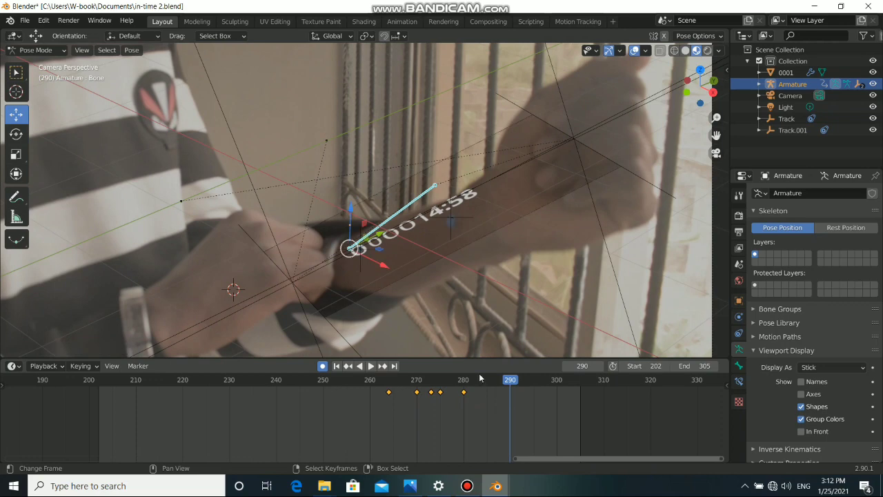
key("g")
left_click(369, 271)
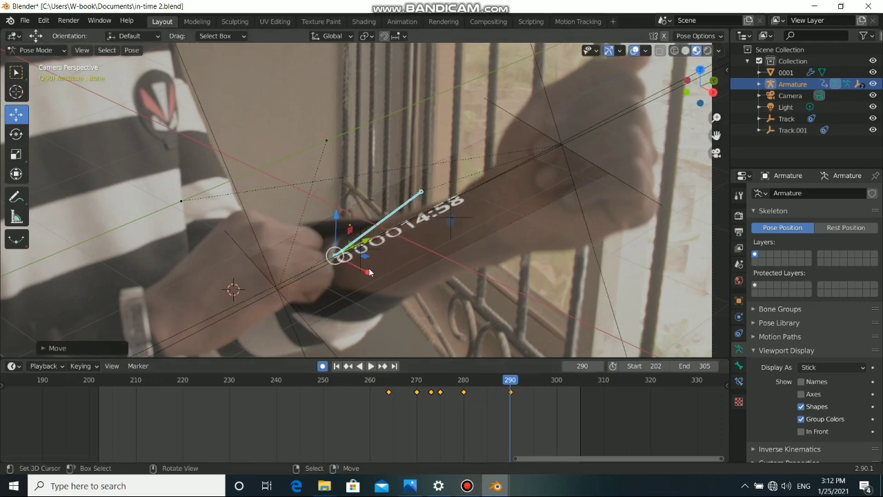
key("r")
key("z")
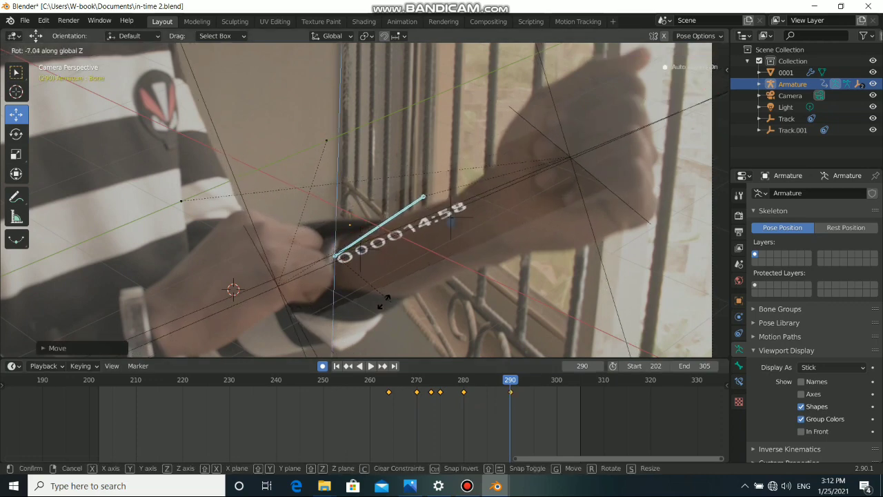
left_click(379, 301)
Nudge the bone along the forearm at frame 290 and slightly rotate it to match the arm's angle.
key("g")
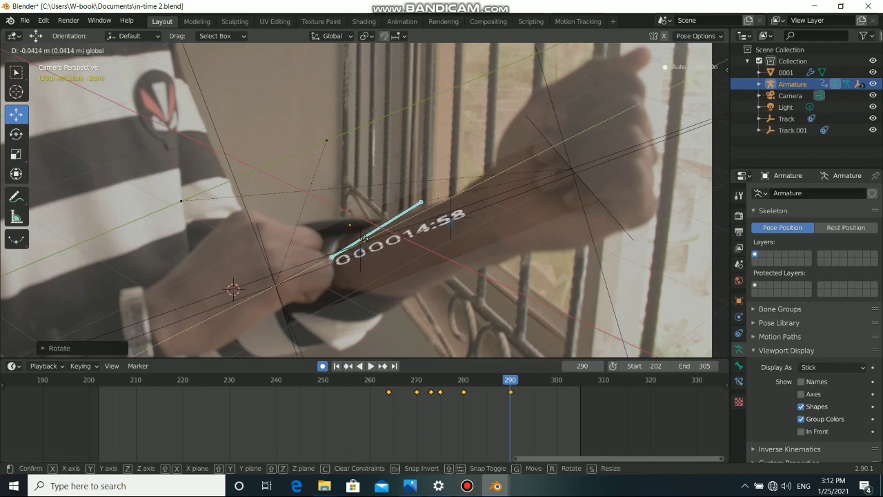
left_click(367, 242)
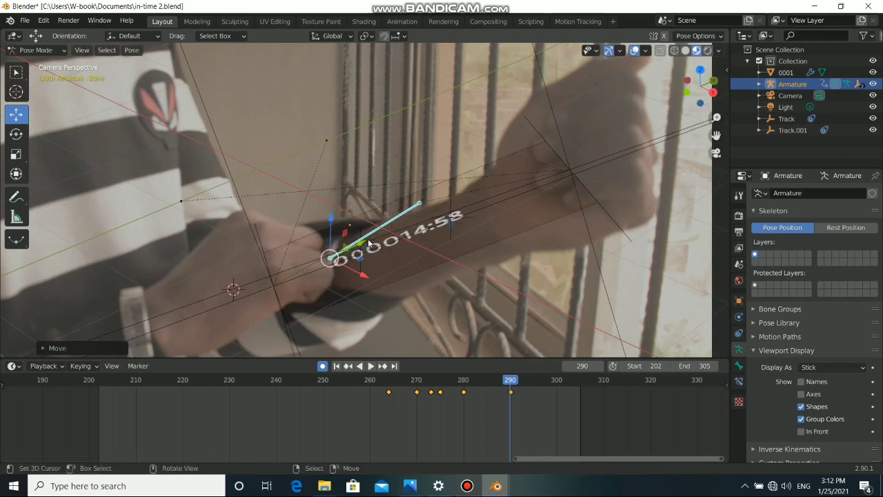
key("g")
left_click(401, 287)
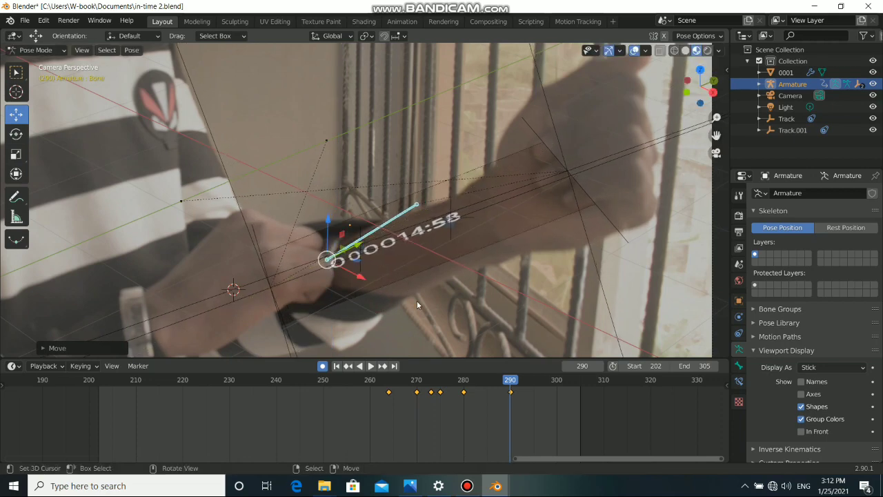
key("r")
left_click(418, 305)
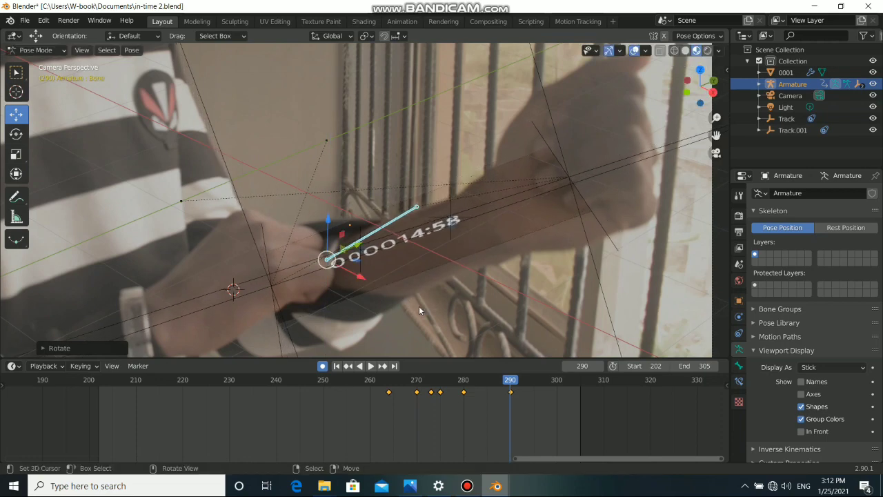
At frame 300, move the bone down onto the lowered forearm so the timer text follows the wrist.
left_click(557, 393)
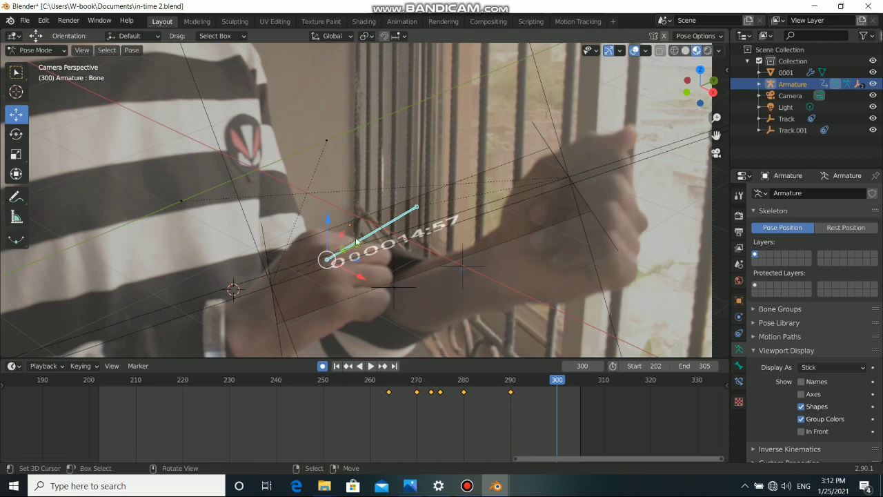
key("g")
left_click(405, 257)
key("g")
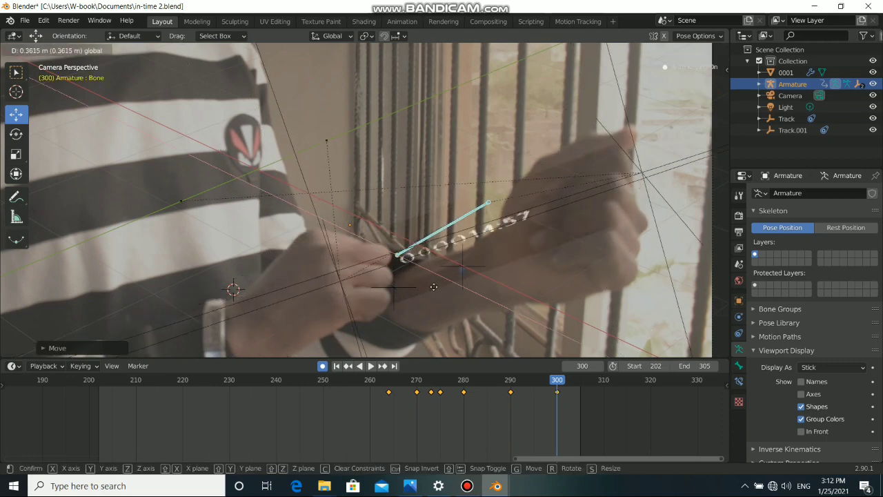
left_click(405, 297)
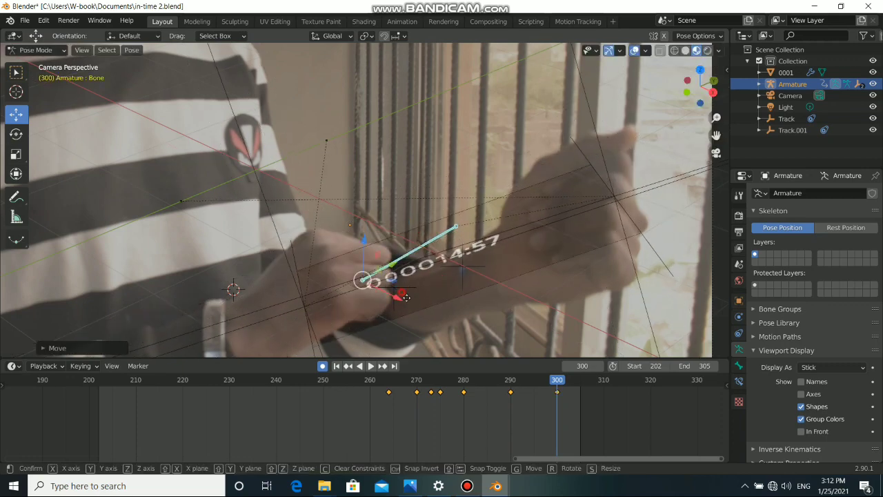
key("g")
left_click(367, 285)
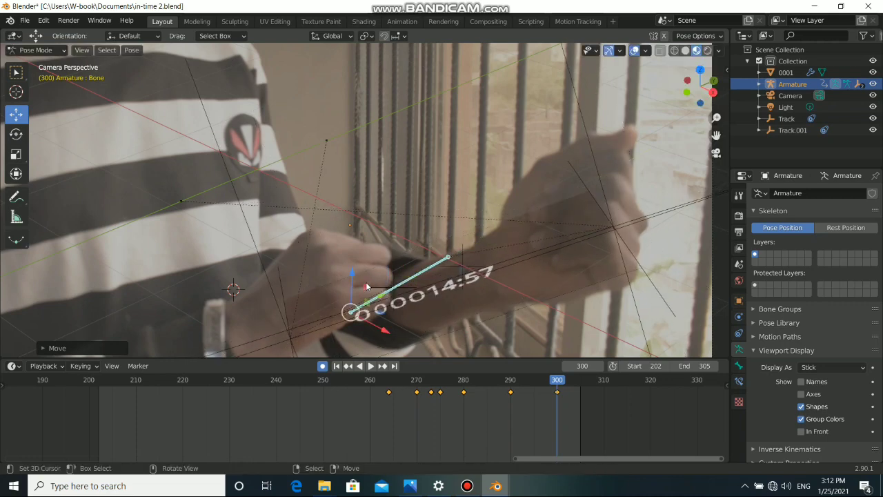
key("g")
left_click(378, 318)
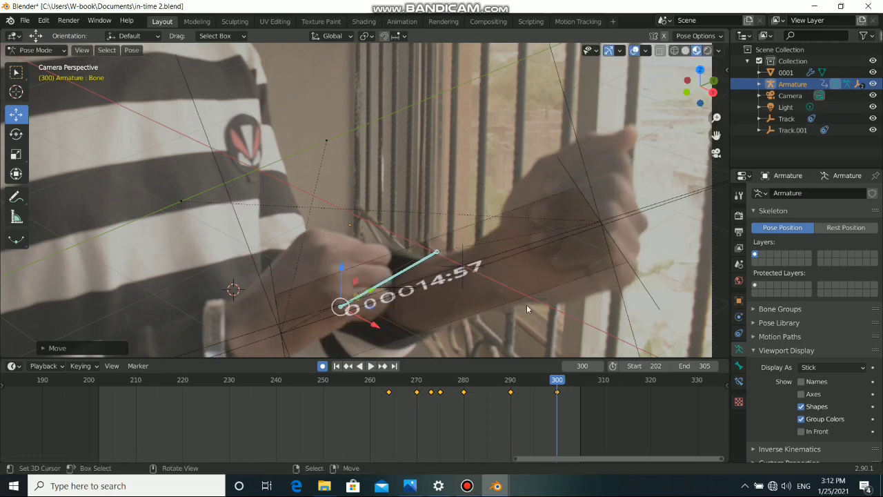
Scale the bone down at frame 300 and reposition it so the timer text fits the forearm.
key("s")
left_click(443, 304)
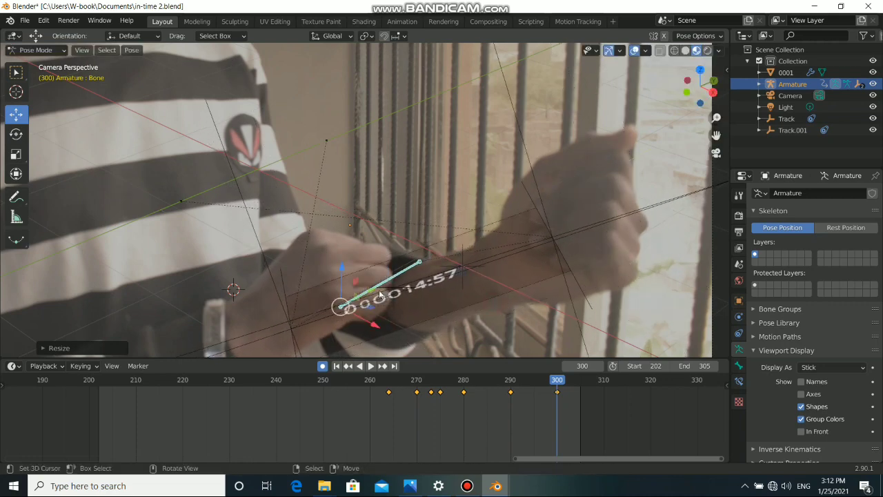
key("g")
left_click(431, 326)
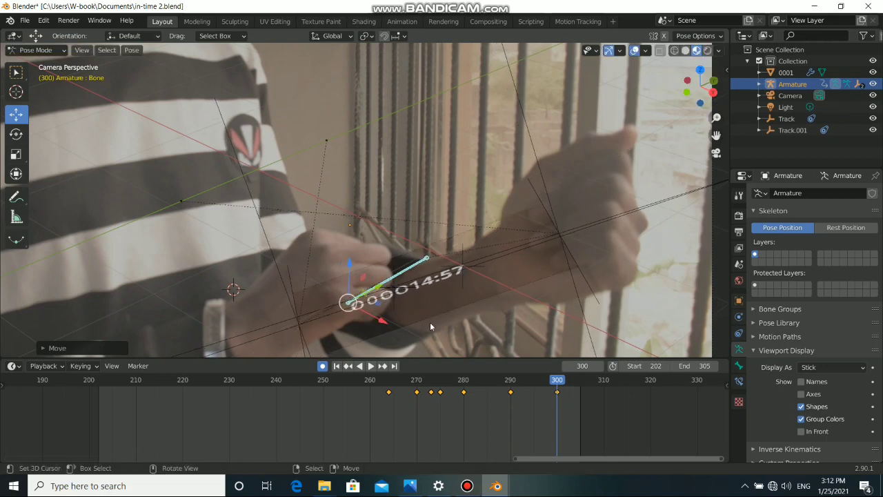
At frame 305, move the bone down to place the timer text over the lowered wrist.
left_click(580, 405)
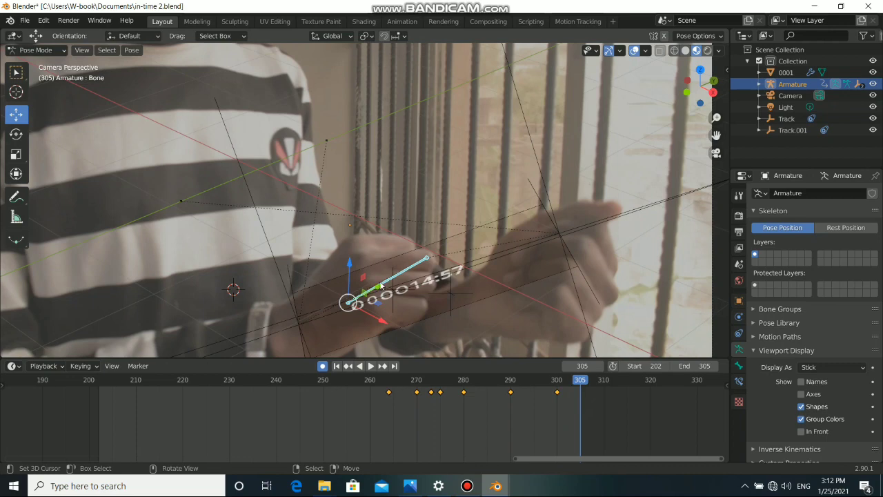
left_click_drag(381, 285, 399, 338)
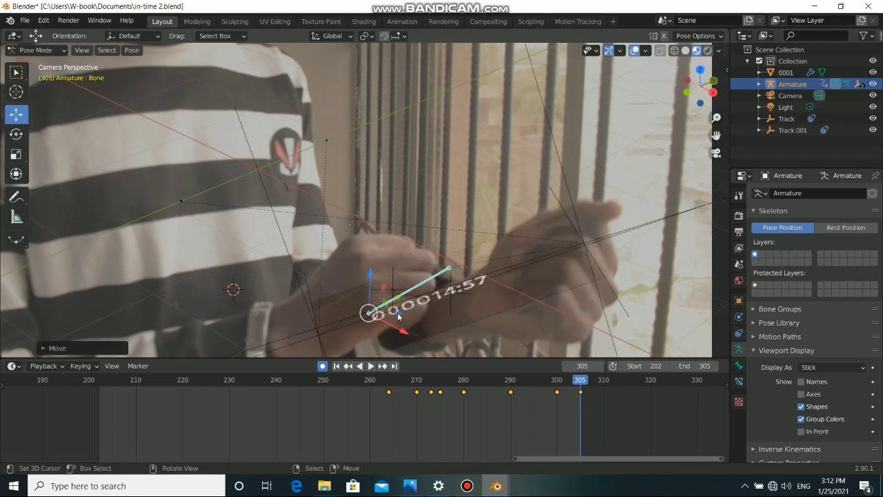
left_click_drag(400, 297, 383, 308)
middle_click_drag(421, 317, 411, 256, "shift")
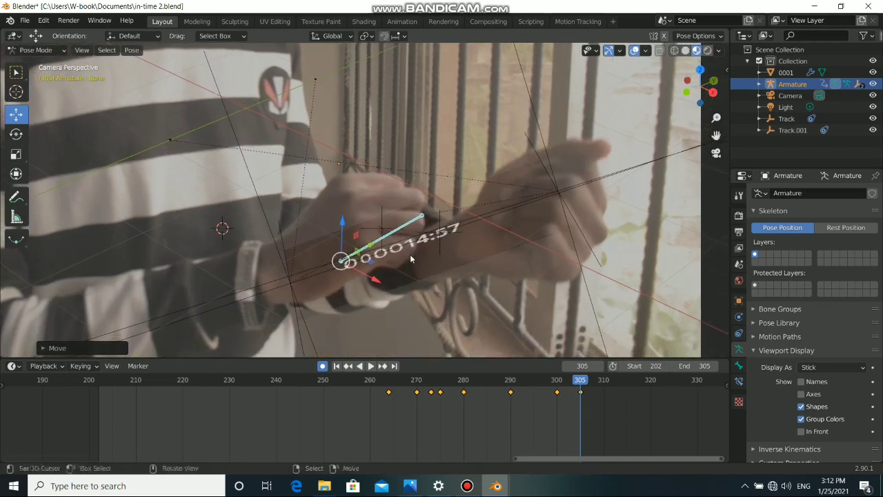
At frame 305, rotate the bone about the global Z axis and reposition it so the timer text lies along the forearm.
left_click_drag(375, 279, 364, 283)
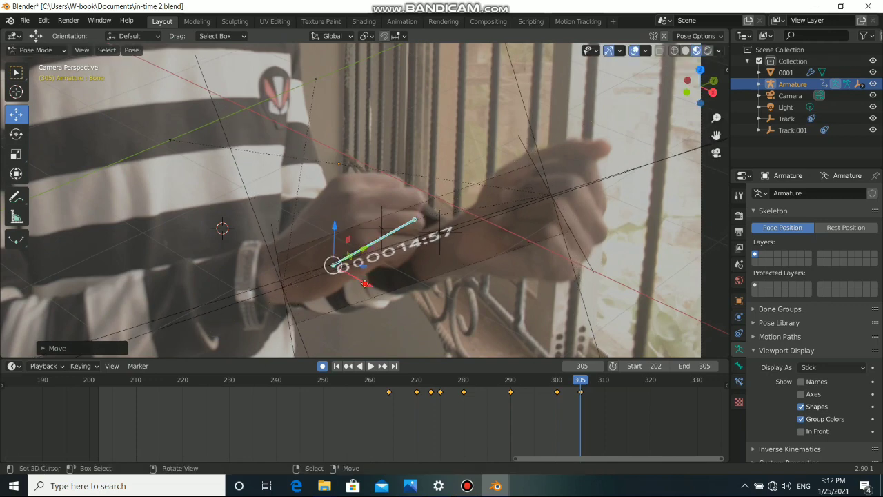
key("r")
key("z")
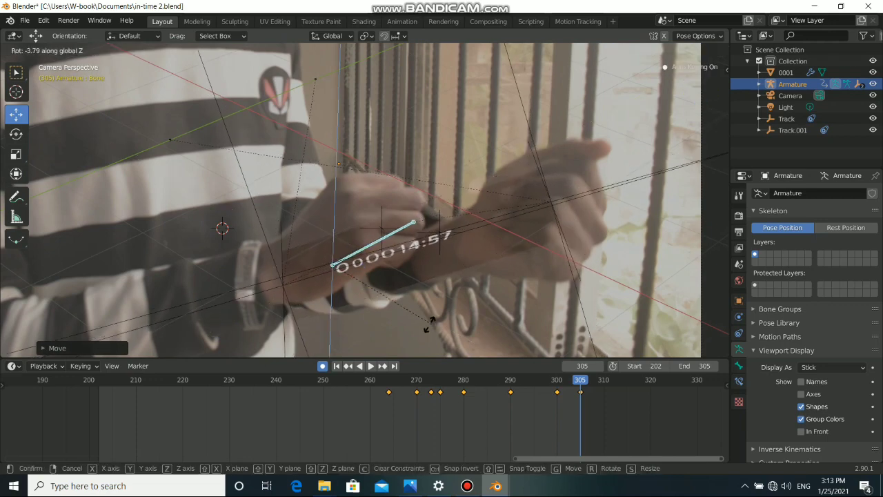
left_click(402, 338)
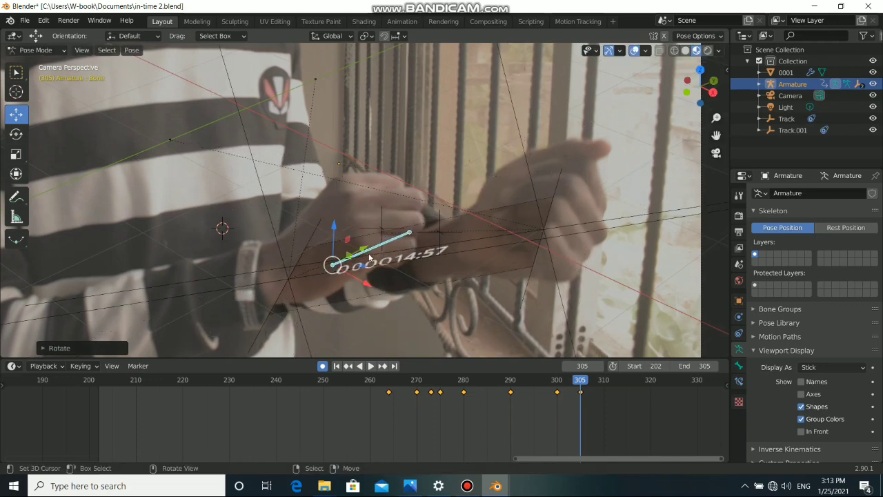
left_click_drag(365, 249, 387, 238)
left_click_drag(388, 271, 369, 244)
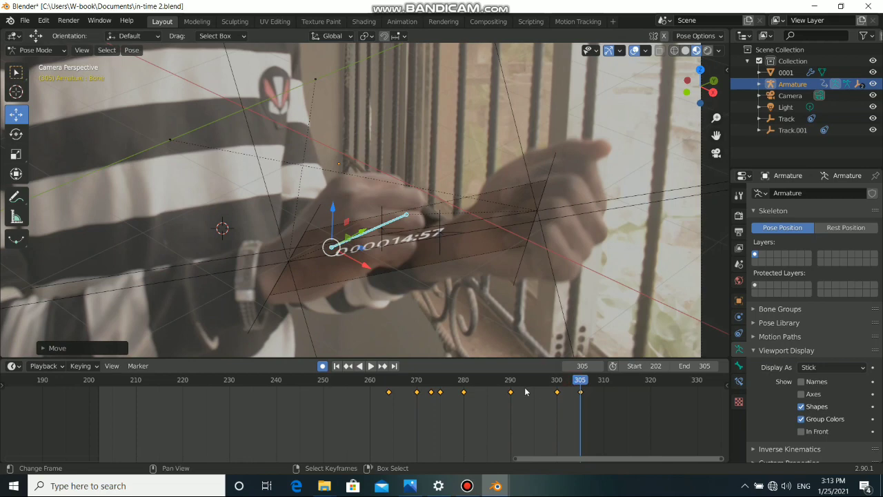
Scrub the timeline back from frame 305 to review how the timer text follows the forearm.
left_click_drag(525, 392, 493, 401)
left_click(485, 404)
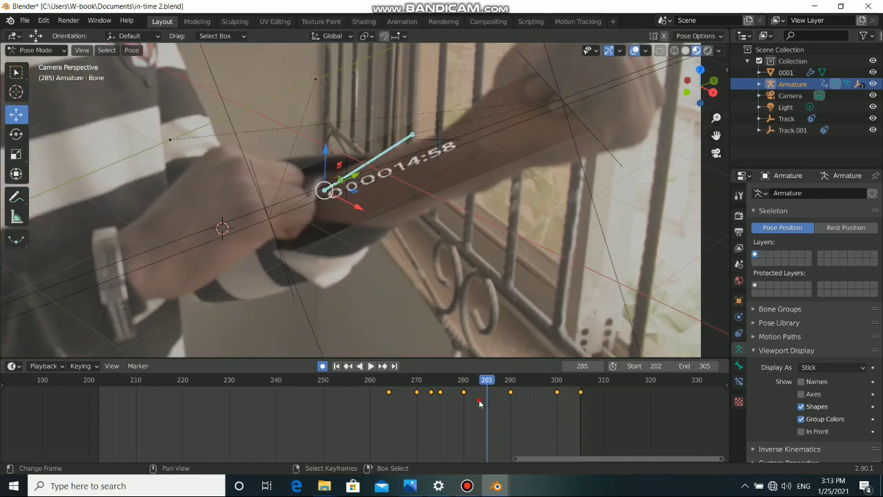
left_click_drag(425, 406, 388, 414)
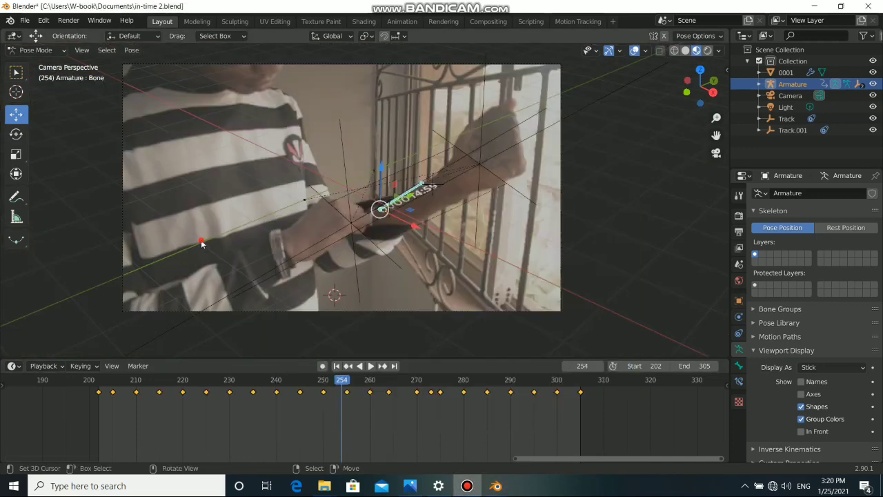
Play back the keyframed animation close up on the timer text, then return to the start frame 202.
right_click(201, 242, "shift")
scroll(377, 221, "up", 4)
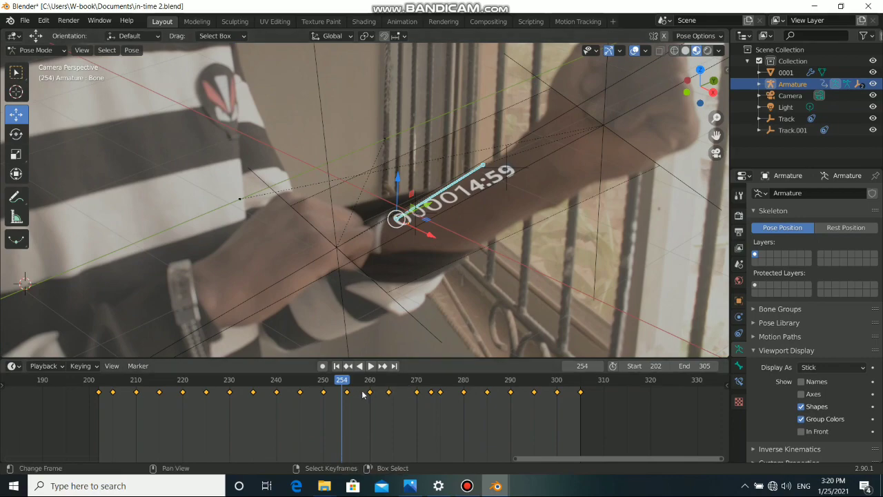
left_click(371, 367)
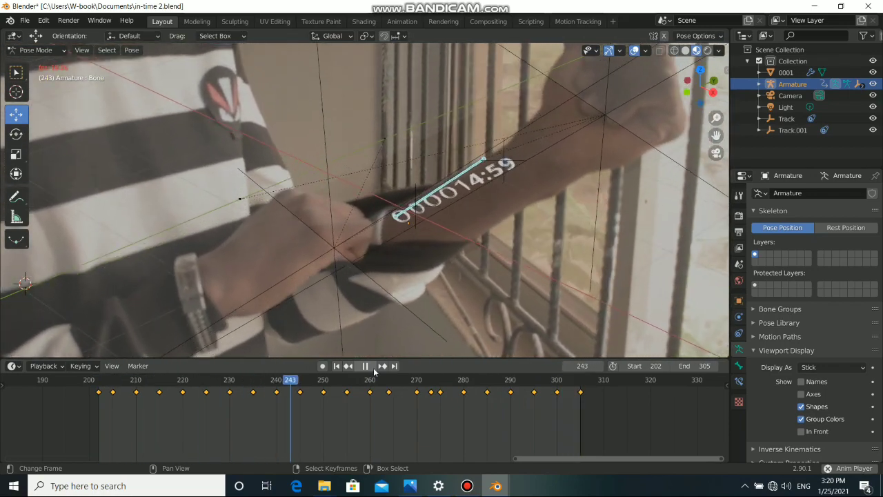
key("space")
key("shift+Left")
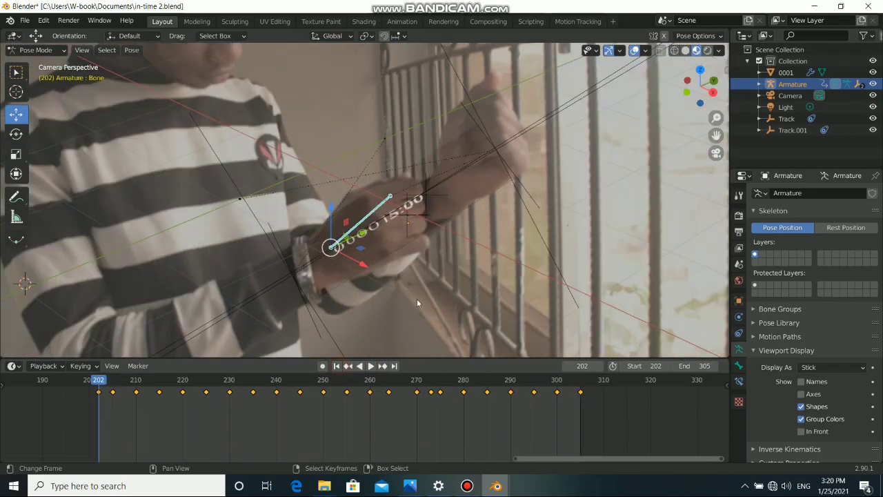
Leave the camera view, switch the viewport to solid shading and view the text plane and camera from the side.
scroll(417, 299, "down", 4)
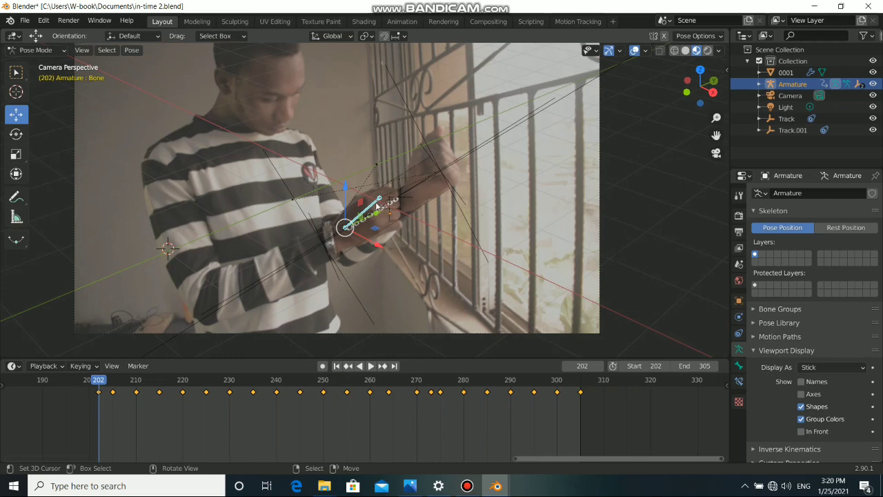
scroll(378, 201, "down", 3)
middle_click_drag(376, 206, 549, 156)
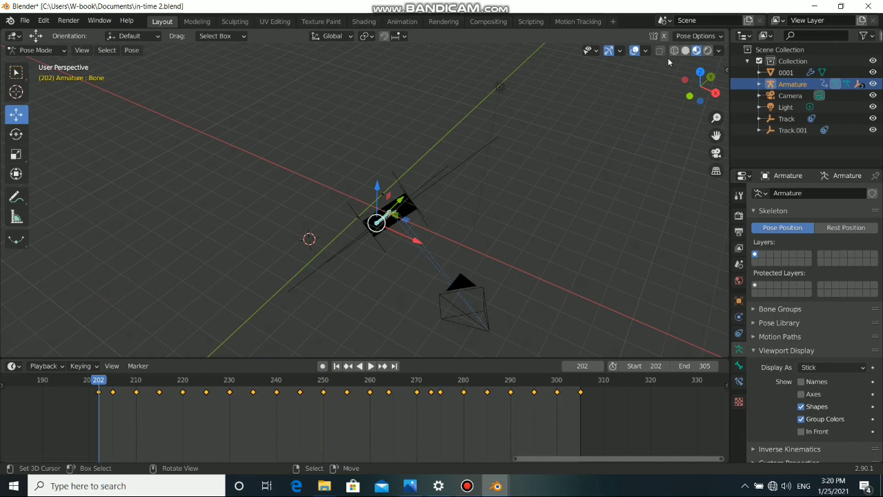
left_click(685, 51)
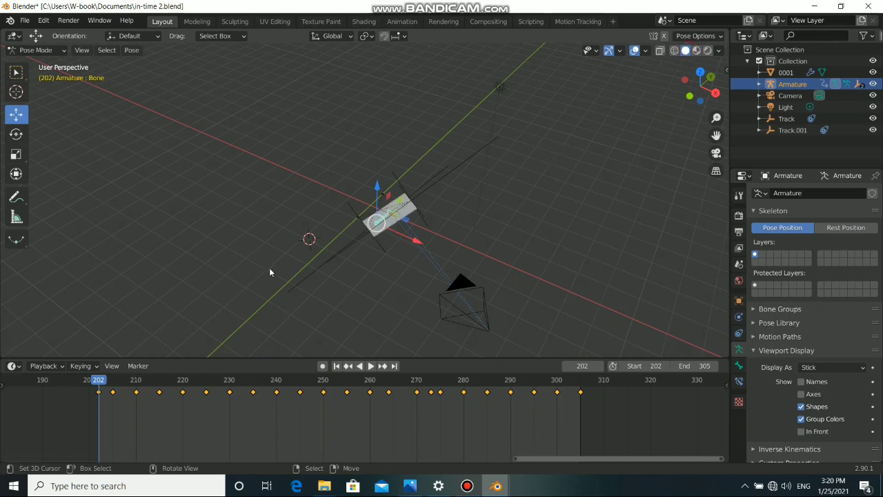
middle_click_drag(296, 272, 433, 247)
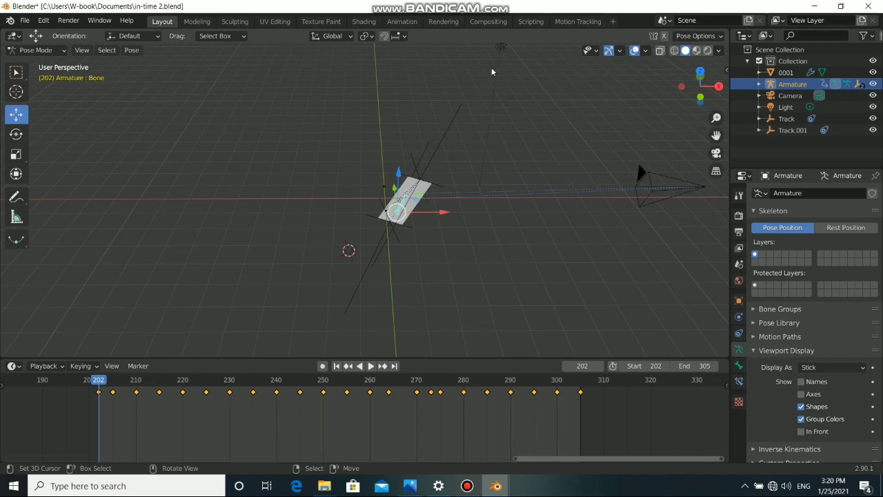
Render a still image of frame 202, inspect the background around the timer plane, and put the render window away.
left_click(67, 23)
left_click(89, 34)
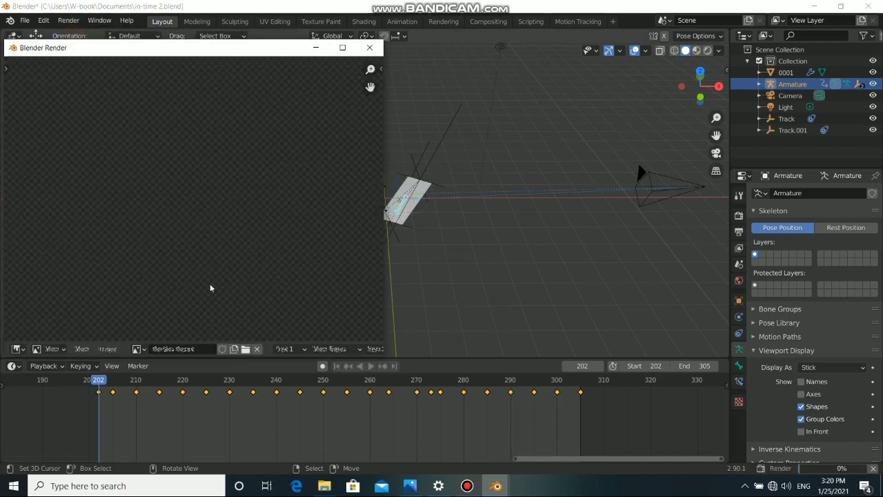
left_click_drag(226, 50, 367, 47)
scroll(347, 193, "down", 5)
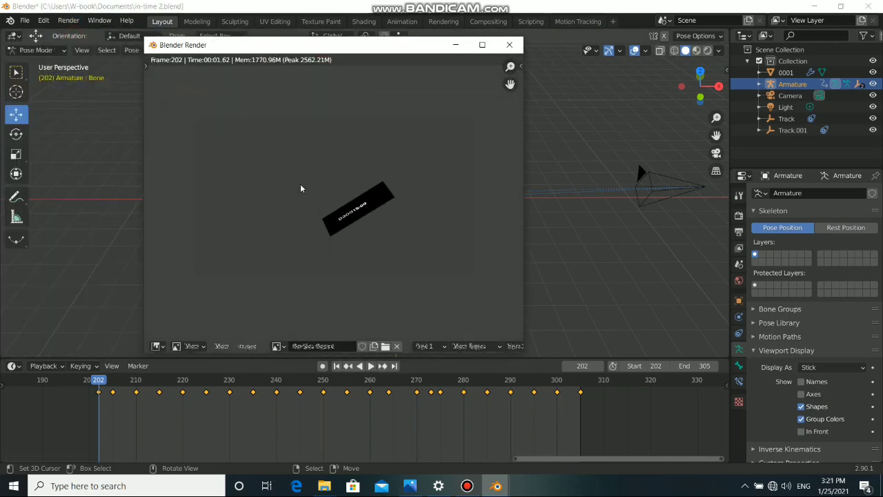
scroll(369, 231, "up", 5)
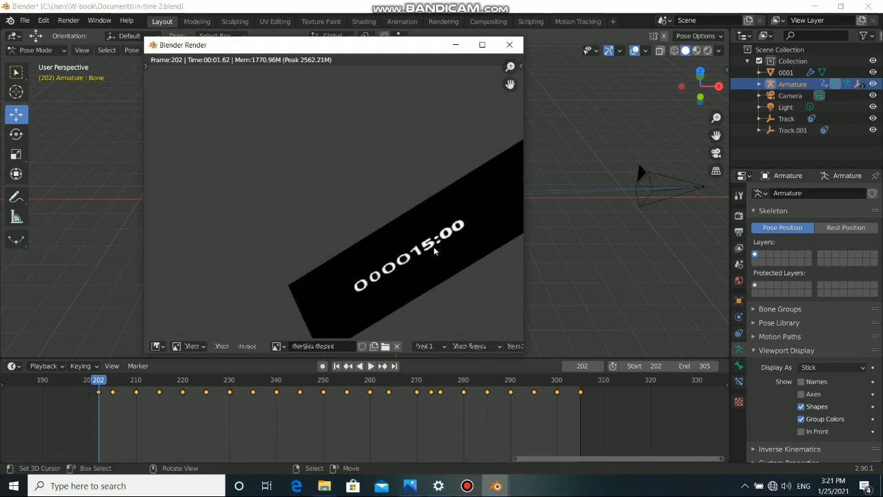
scroll(333, 218, "down", 3)
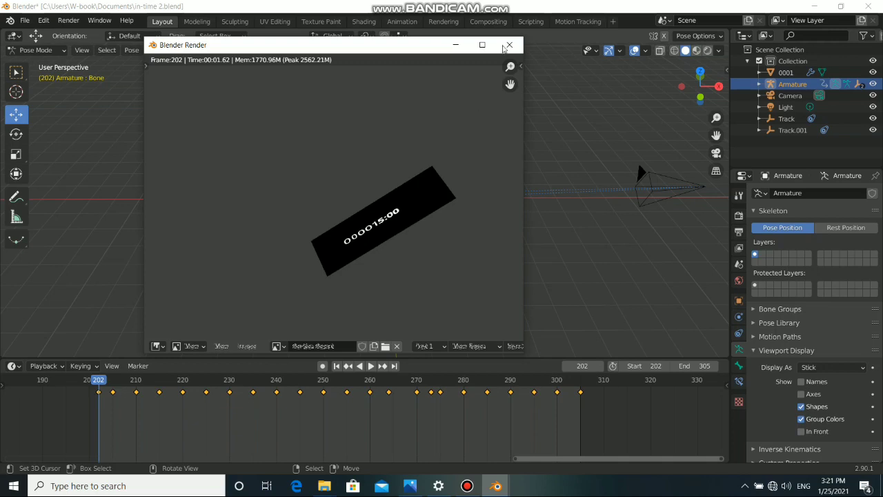
left_click(455, 46)
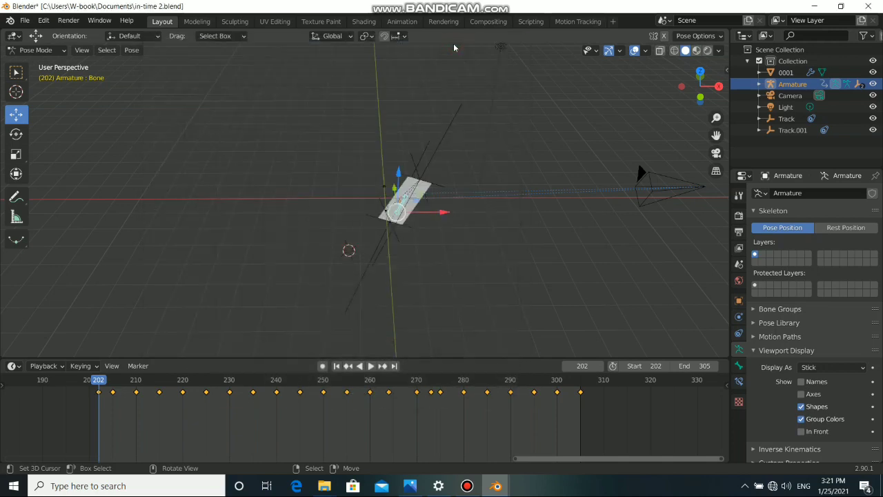
Enable the Transparent film option in the scene's Eevee render settings.
left_click(738, 195)
left_click(738, 216)
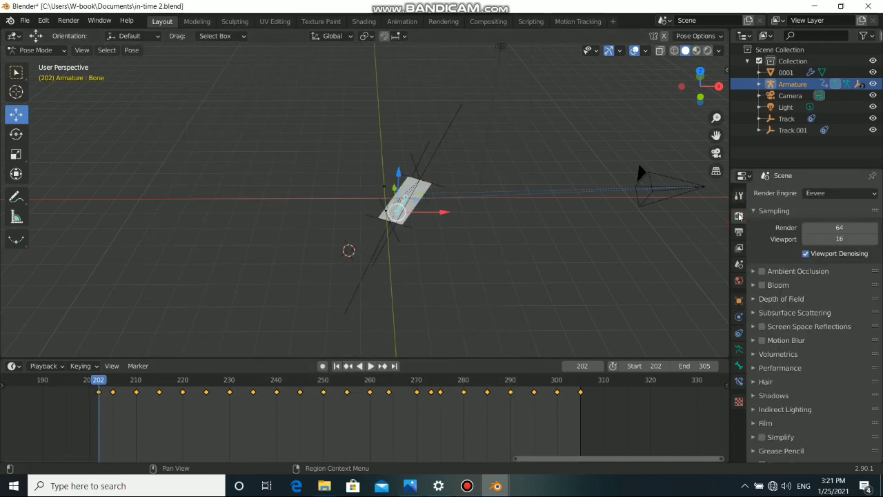
scroll(763, 378, "down", 1)
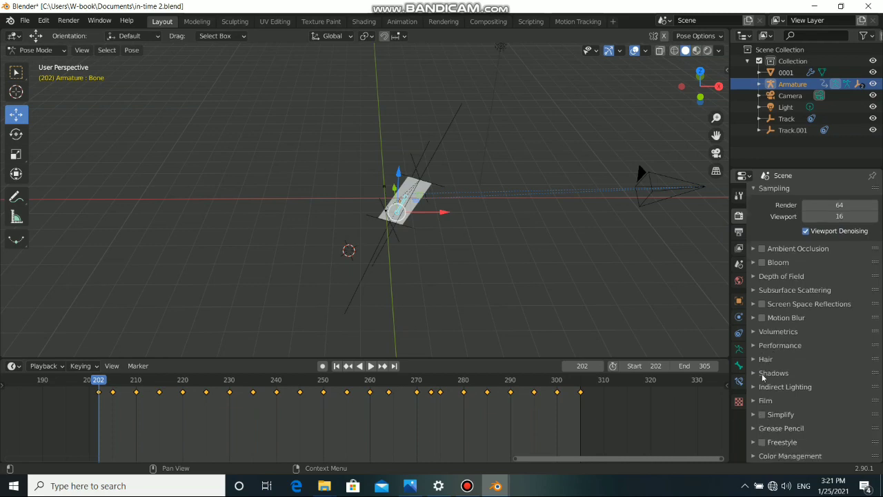
left_click(756, 401)
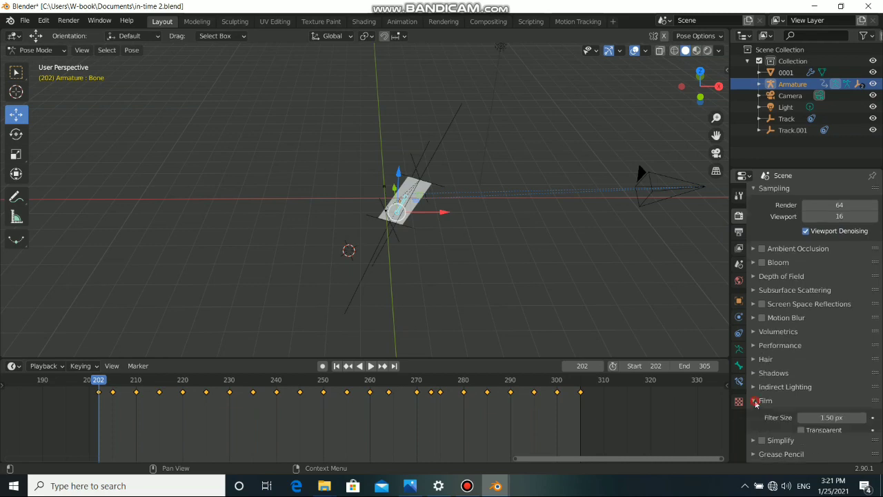
scroll(779, 404, "down", 2)
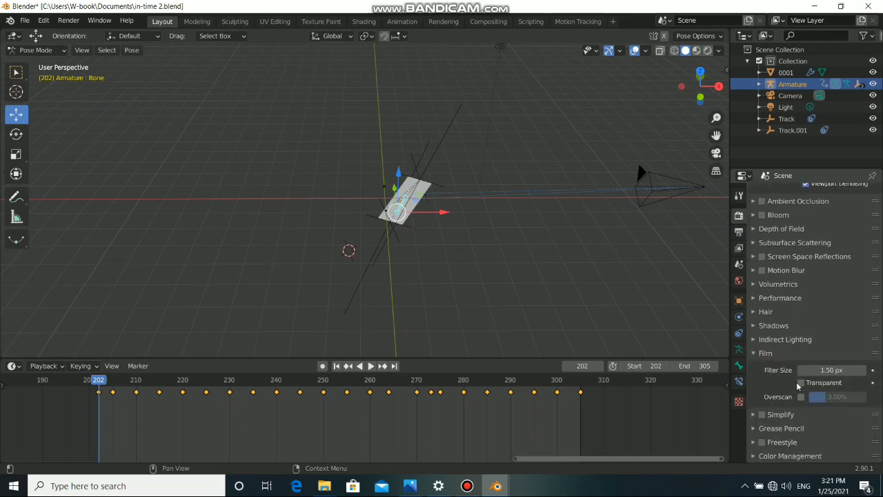
left_click(765, 353)
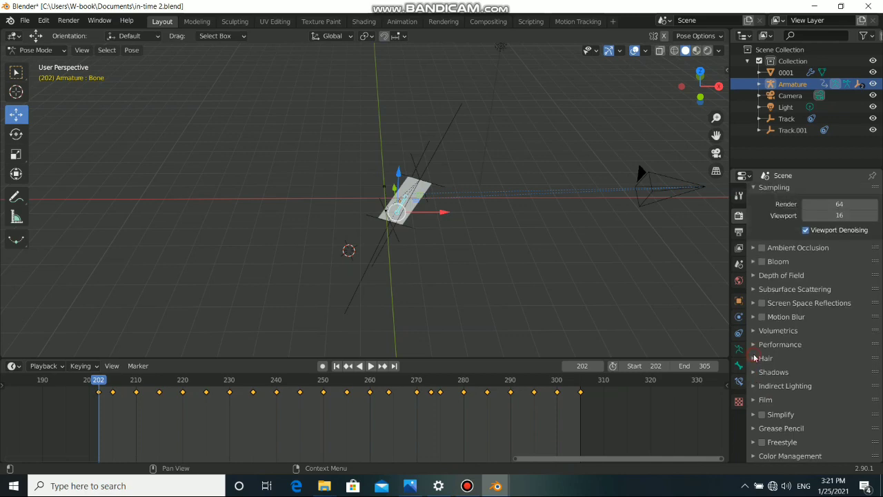
Render frame 202 again to check its transparent background, then put the render window away.
left_click(68, 20)
left_click(86, 31)
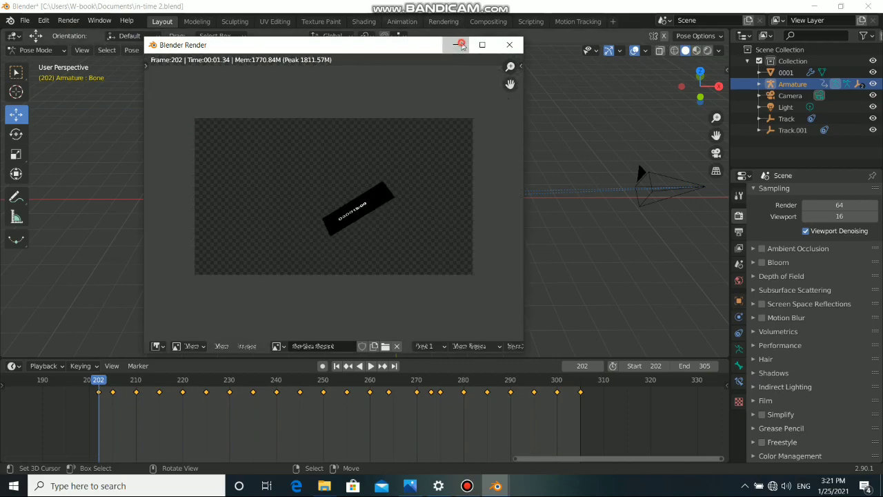
left_click(457, 44)
Open the Compositing workspace, bring the bone's keyframes into view and enlarge the node editor area.
left_click(488, 21)
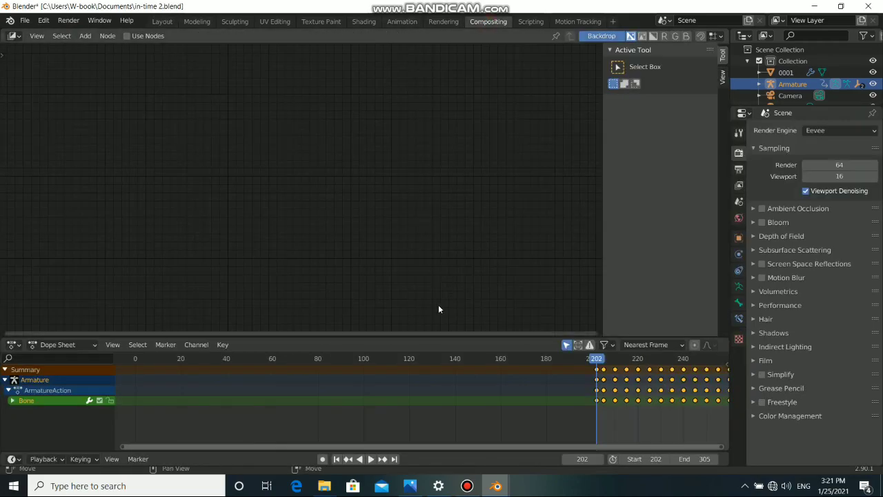
scroll(594, 389, "right", 6, "ctrl")
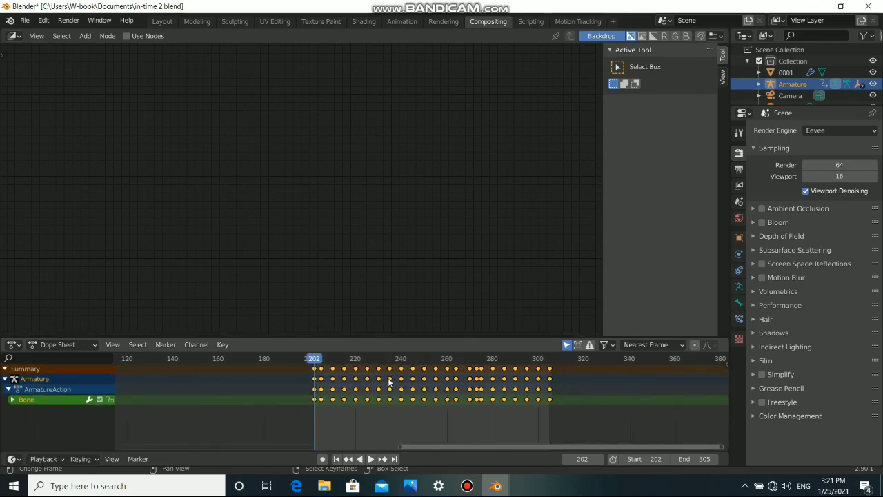
left_click_drag(390, 337, 390, 375)
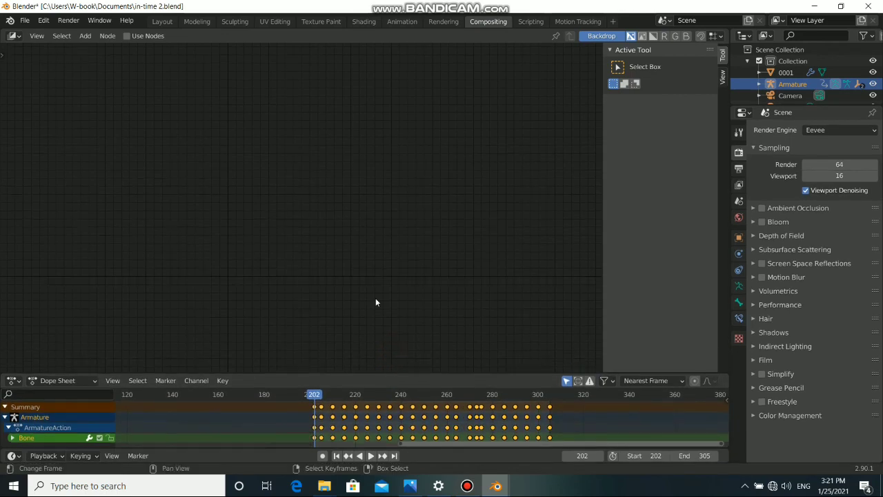
Return to the Layout workspace, look through the camera, and render a still image of frame 250.
left_click(162, 22)
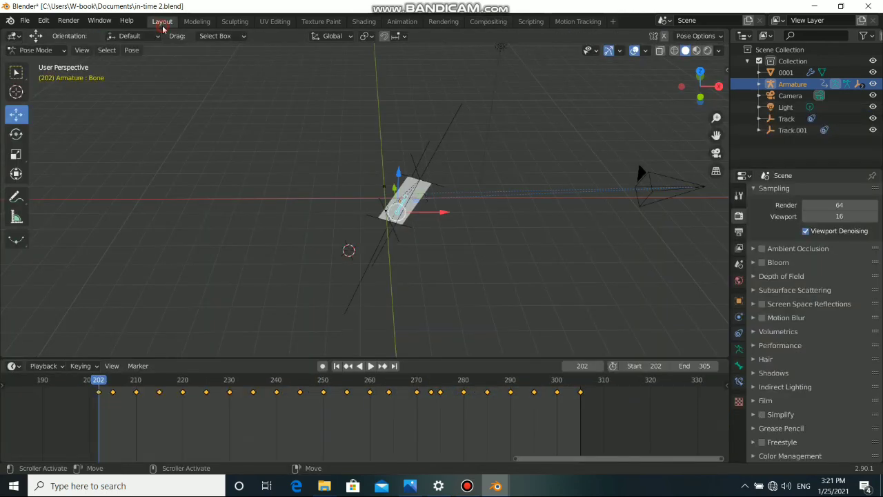
key("KP_0")
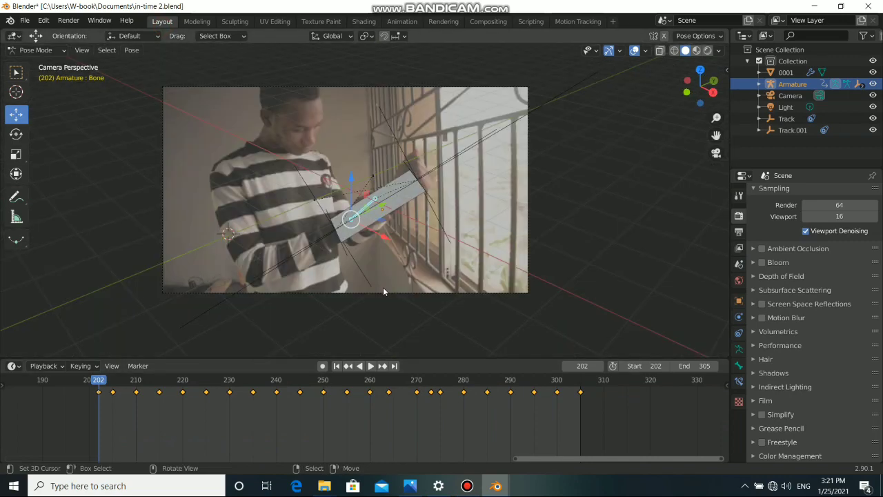
left_click(324, 429)
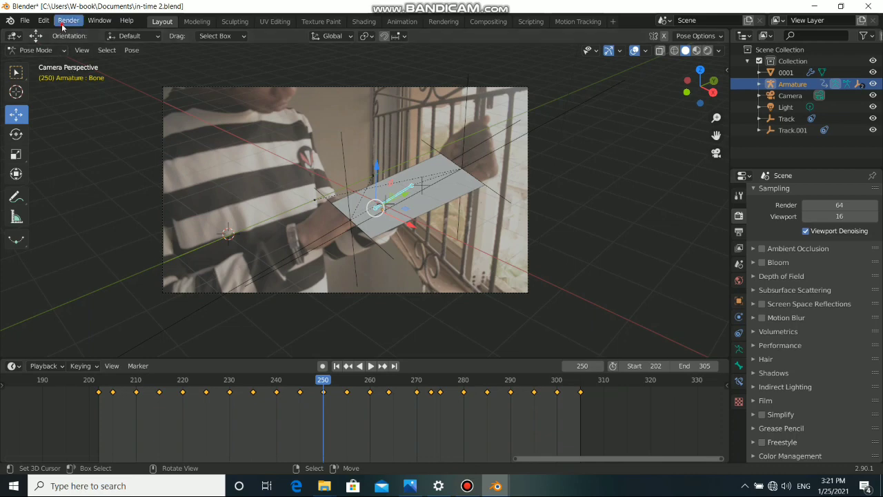
left_click(68, 21)
left_click(74, 33)
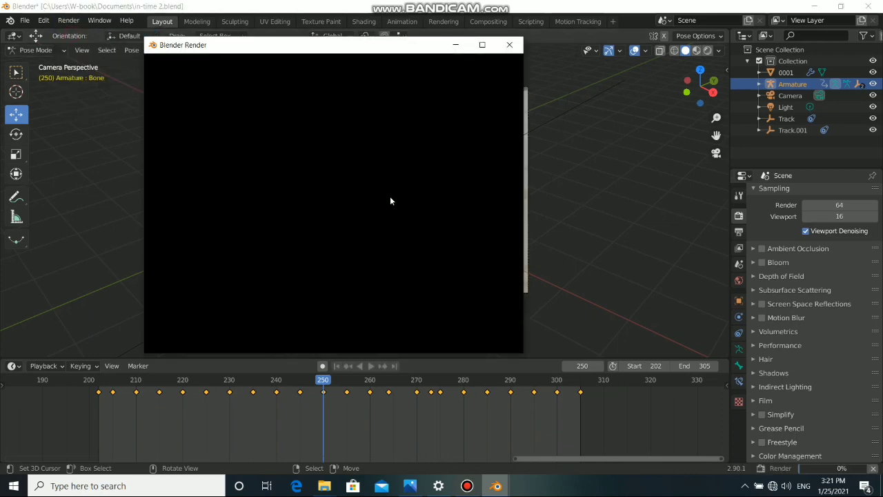
left_click(455, 44)
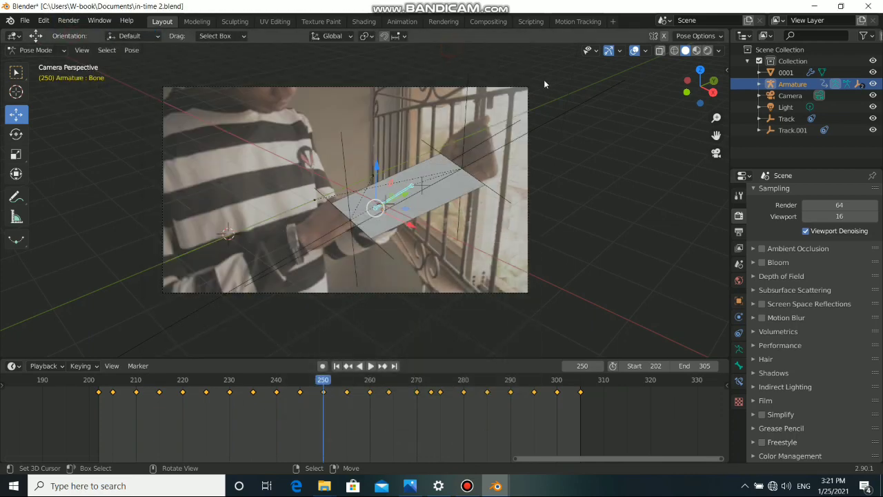
In the Compositing workspace, hide the node editor's sidebar and enable compositing nodes for the scene.
left_click(406, 25)
left_click(488, 22)
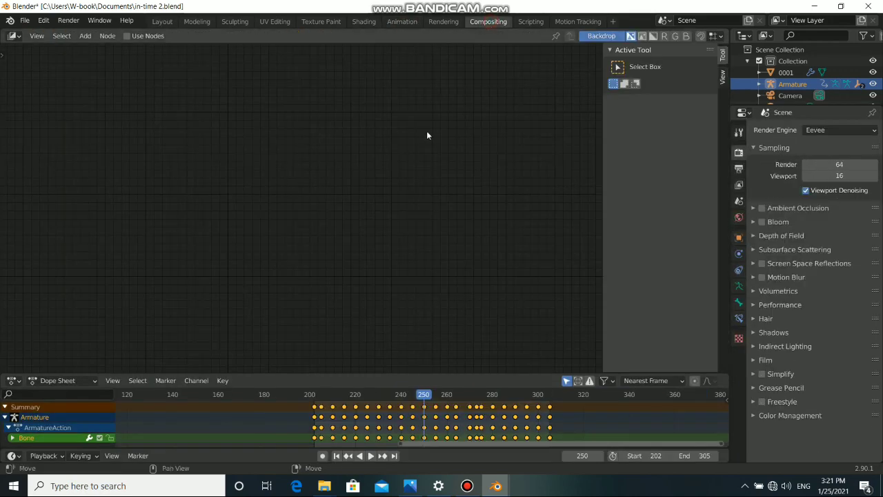
key("n")
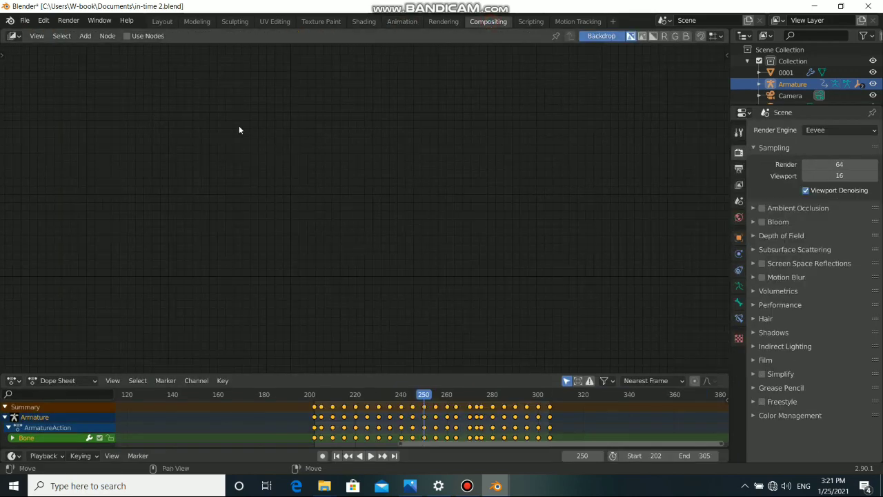
left_click(129, 36)
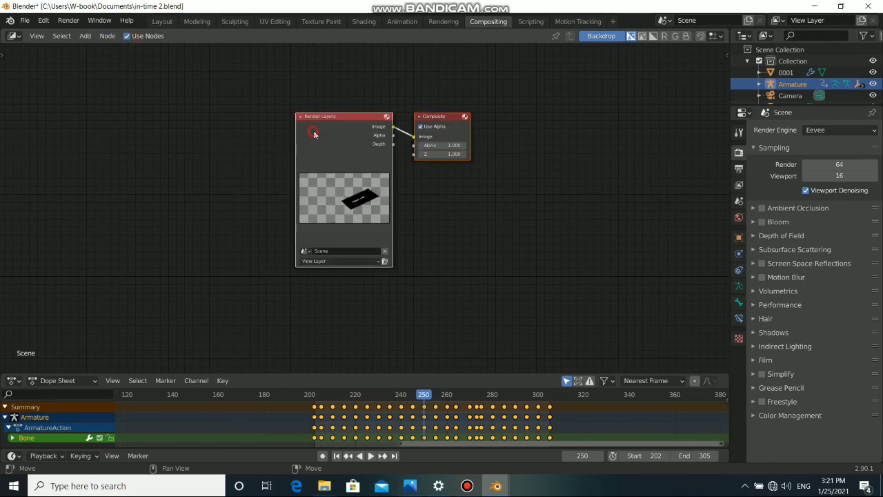
Spread the Render Layers and Composite nodes apart and insert an Alpha Over node on the link between them.
left_click_drag(313, 135, 189, 143)
left_click_drag(459, 119, 566, 125)
left_click_drag(232, 170, 237, 179)
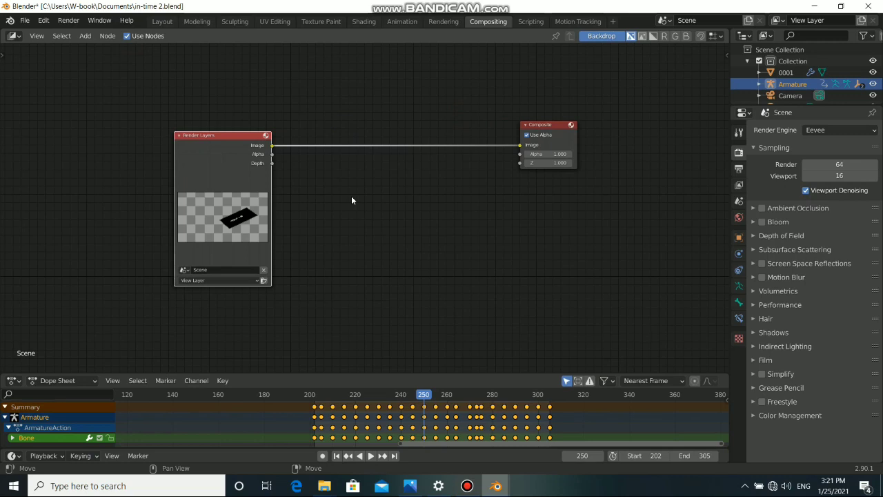
key("shift+a")
mouse_move(376, 239)
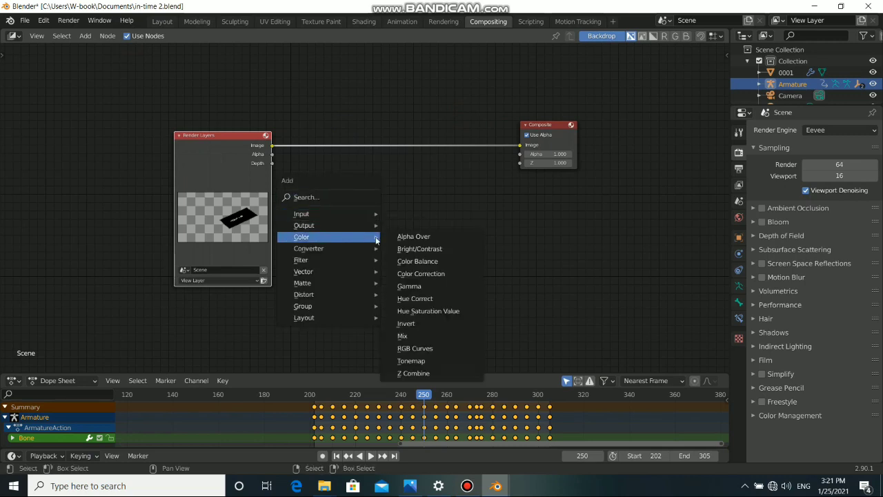
left_click(413, 236)
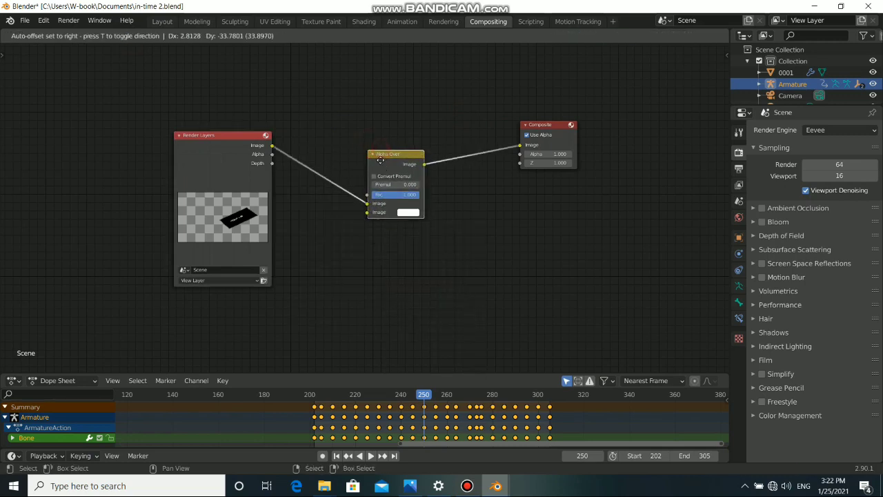
left_click(397, 182)
left_click_drag(225, 181, 182, 180)
Add a Viewer node below the Composite node and feed it the Alpha Over image output.
key("shift+a")
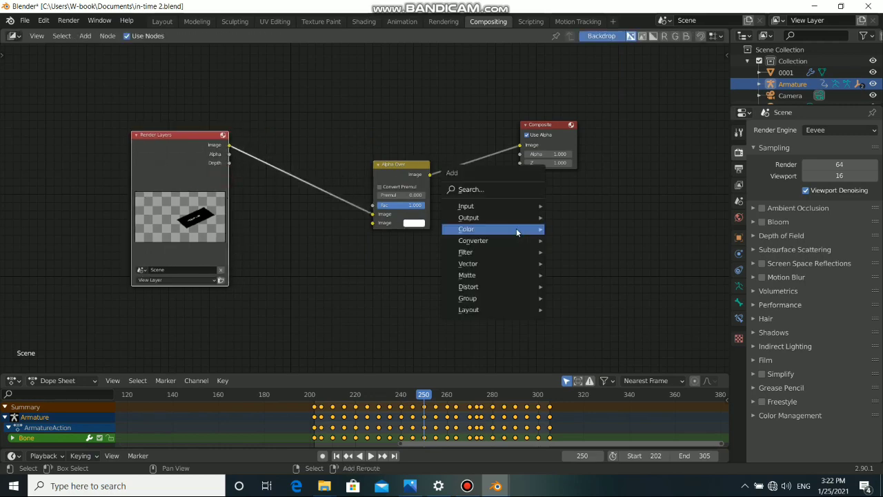
mouse_move(524, 217)
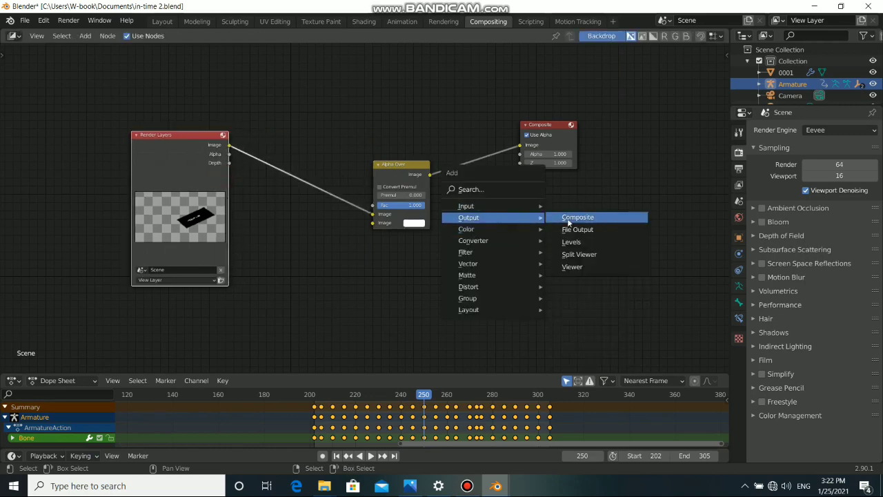
left_click(572, 266)
left_click(517, 204)
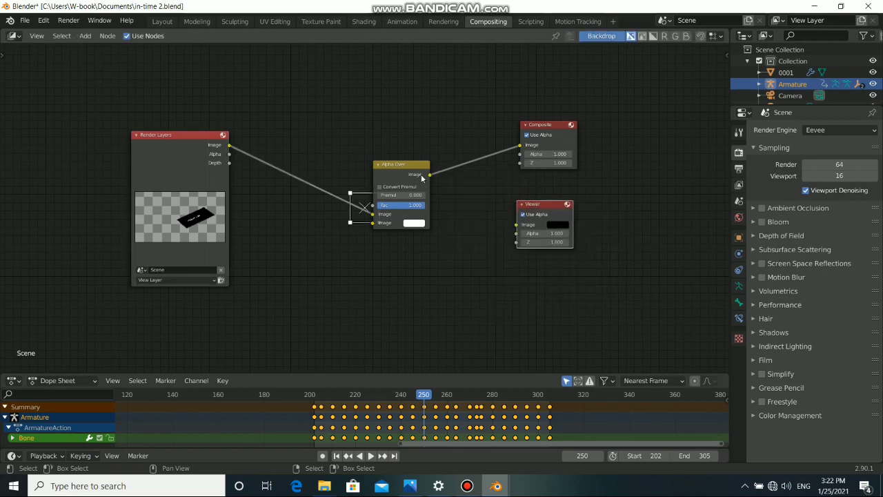
left_click_drag(429, 174, 537, 216)
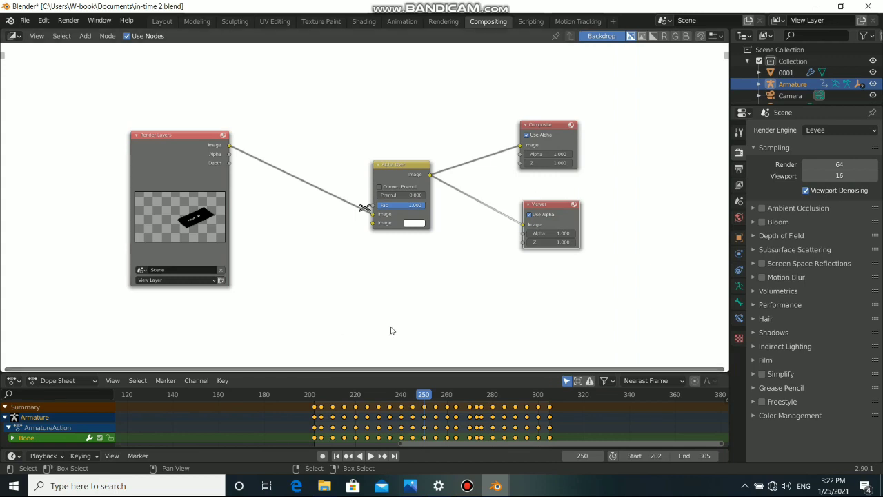
Shrink the backdrop until the whole image fits in the node editor, and move the Render Layers node lower to make room above it.
key("v")
key("v")
key("v")
key("v")
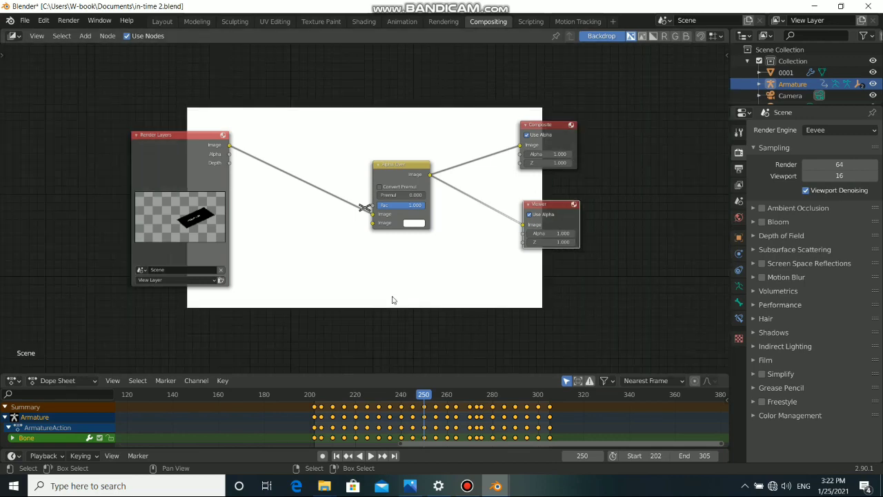
key("alt+v")
key("alt+v")
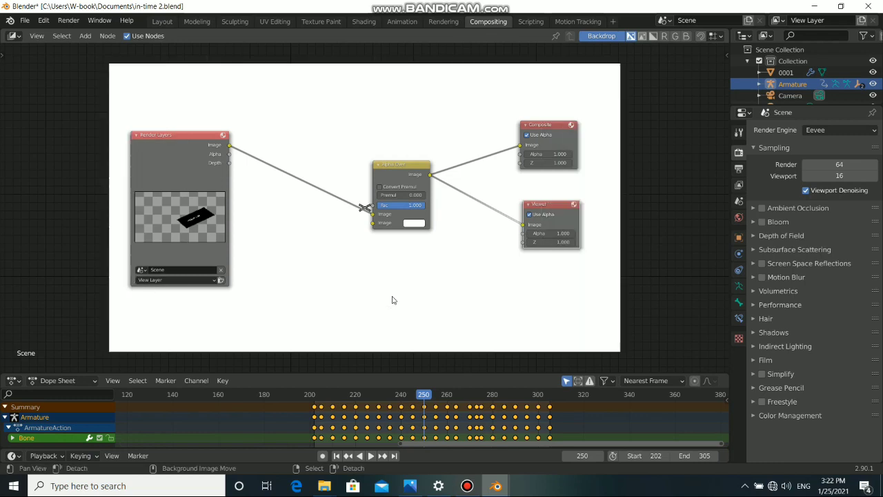
key("v")
key("v")
left_click_drag(183, 170, 130, 225)
middle_click_drag(286, 281, 332, 303)
left_click_drag(216, 257, 214, 265)
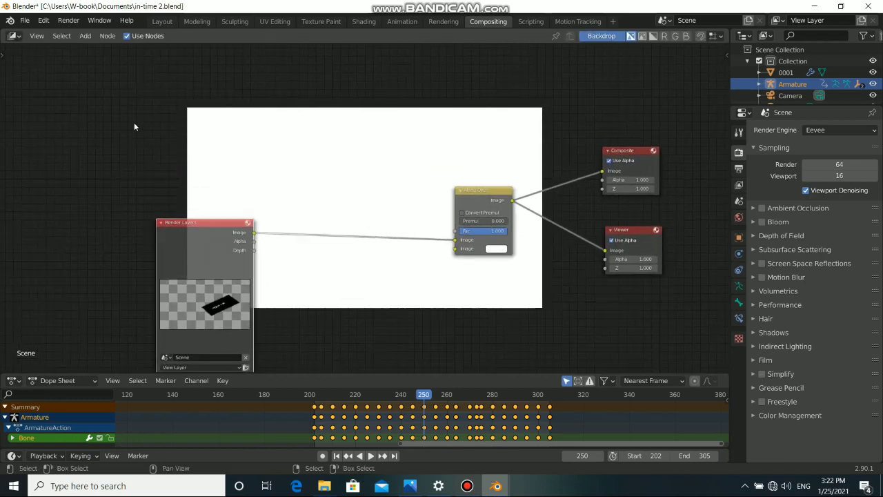
Add a Movie Clip node above Render Layers and connect its image to Alpha Over's first image input, keeping Render Layers on the second.
key("shift+a")
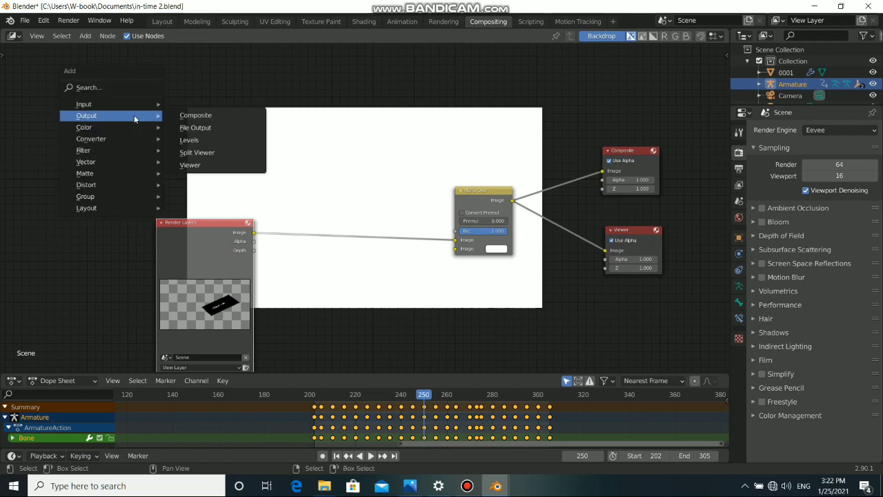
mouse_move(111, 100)
left_click(194, 141)
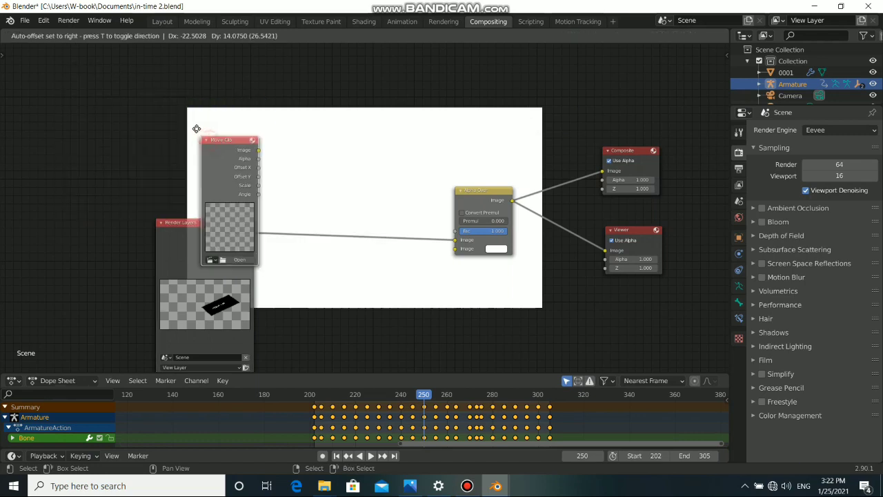
left_click(211, 89)
left_click_drag(215, 83, 455, 239)
left_click_drag(230, 238, 238, 255)
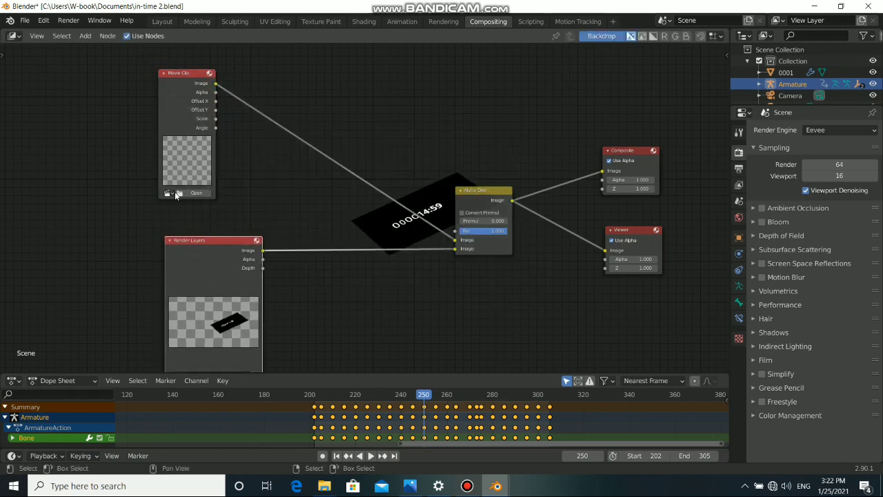
Assign the already loaded footage clip to the Movie Clip node and rearrange the nodes around the backdrop.
left_click(175, 194)
left_click(183, 207)
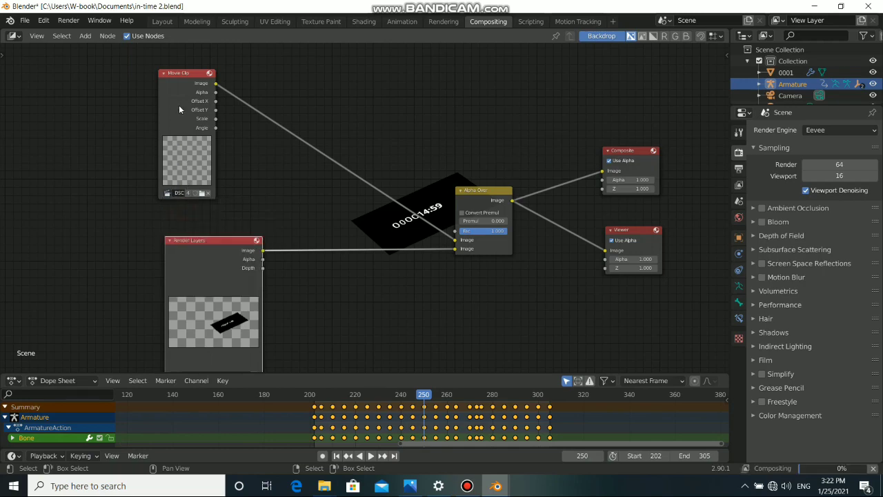
left_click_drag(178, 105, 112, 159)
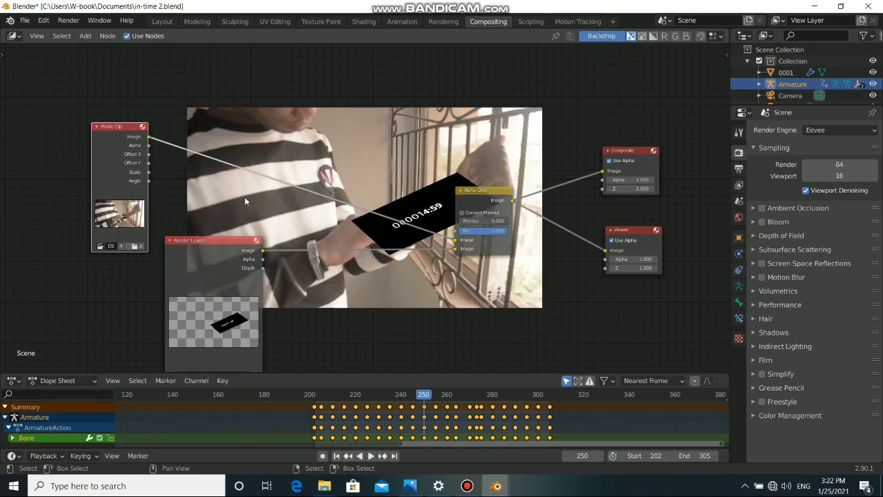
middle_click_drag(487, 194, 452, 160)
left_click_drag(452, 160, 460, 158)
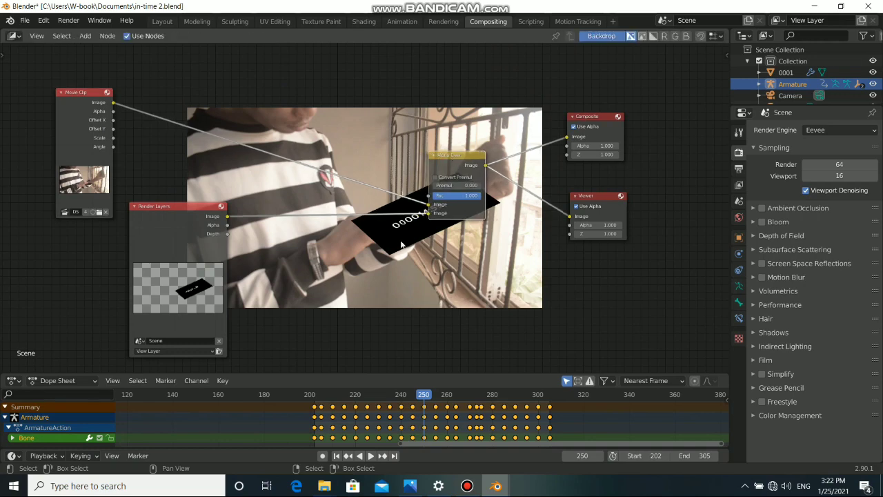
middle_click_drag(290, 238, 320, 245)
left_click_drag(256, 258, 262, 259)
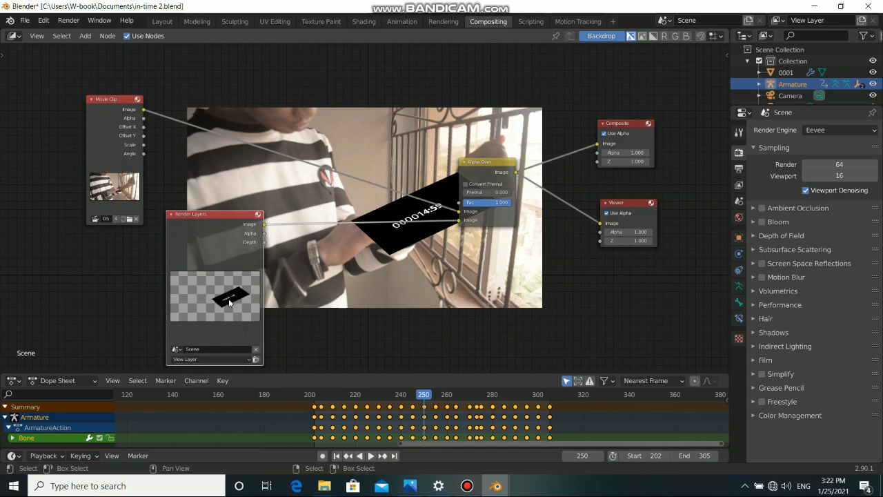
Preview the Render Layers alpha output in the Viewer, then switch the Viewer back to the Alpha Over result.
left_click(227, 246, "ctrl+shift")
left_click(227, 245, "ctrl+shift")
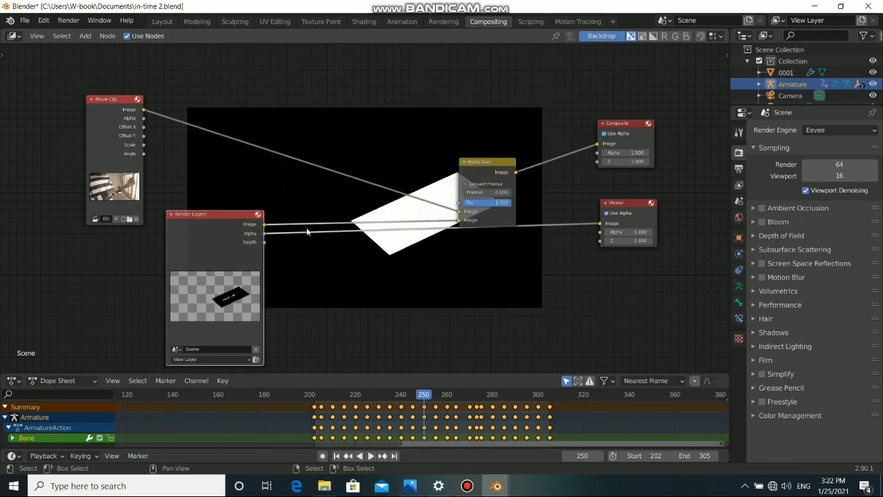
scroll(425, 211, "up", 2, "shift")
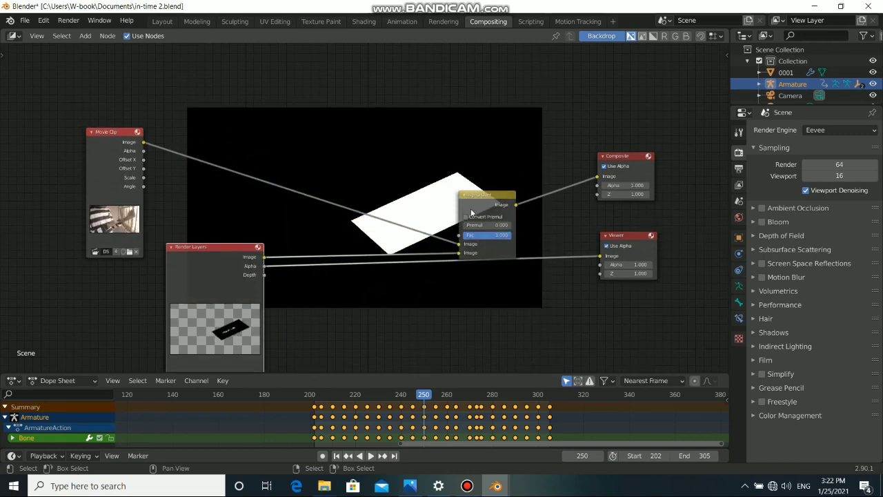
left_click(496, 204, "ctrl+shift")
middle_click_drag(359, 257, 334, 202)
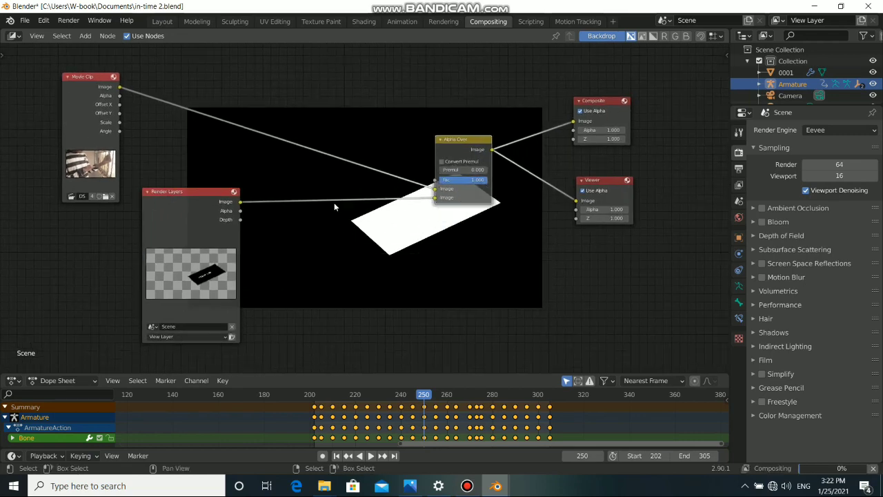
left_click(195, 224)
left_click_drag(195, 225, 150, 249)
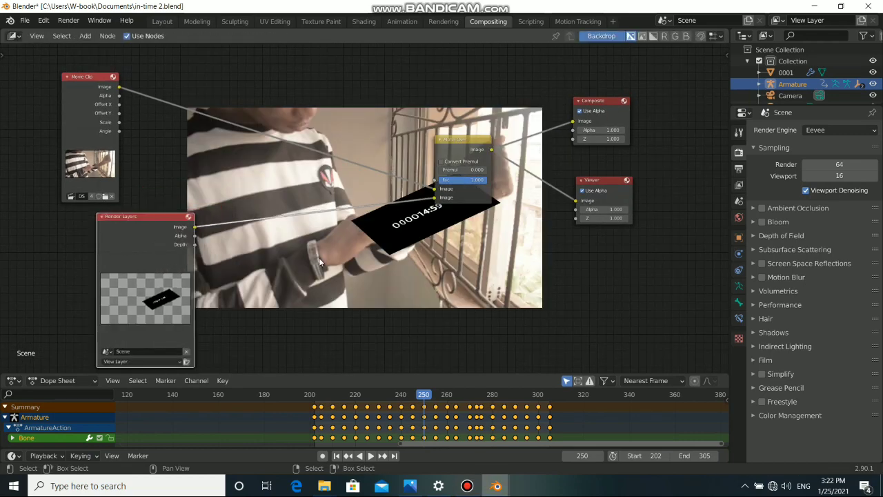
scroll(390, 237, "up", 1)
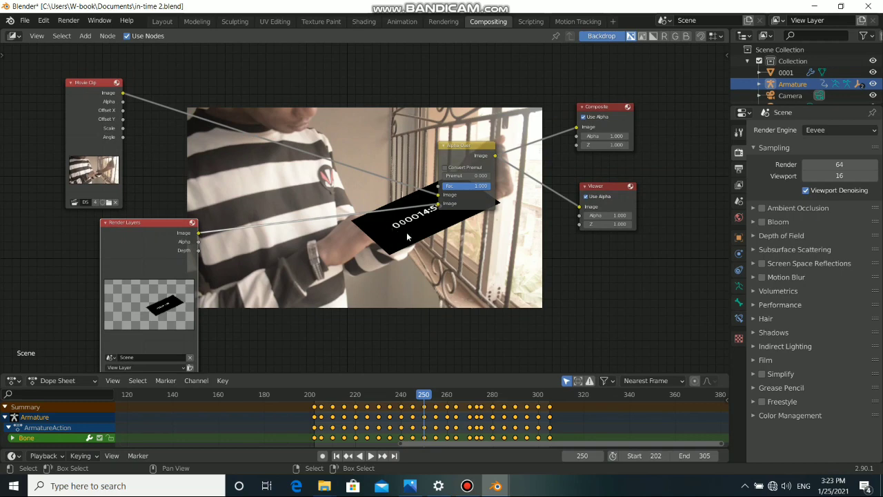
Reposition the Alpha Over and Render Layers nodes and connect the Render Layers image output to Alpha Over's Fac input as well.
left_click_drag(455, 146, 396, 160)
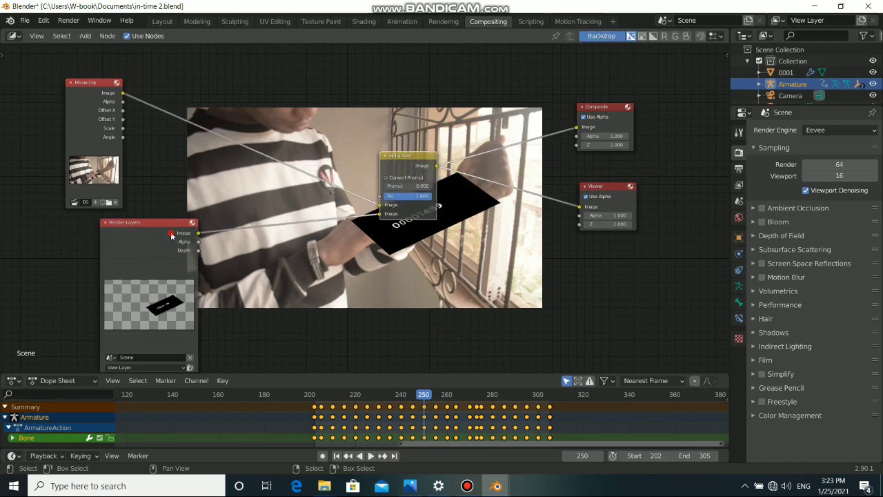
left_click_drag(172, 235, 228, 238)
left_click_drag(279, 254, 221, 229)
left_click_drag(235, 195, 380, 196)
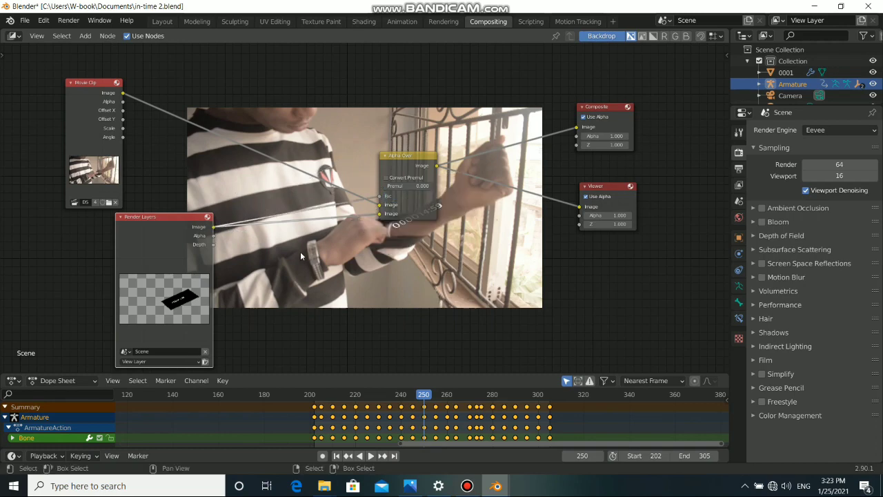
Enlarge the backdrop and shift the Render Layers and Alpha Over nodes to examine the timer text on the forearm.
middle_click_drag(480, 310, 440, 229)
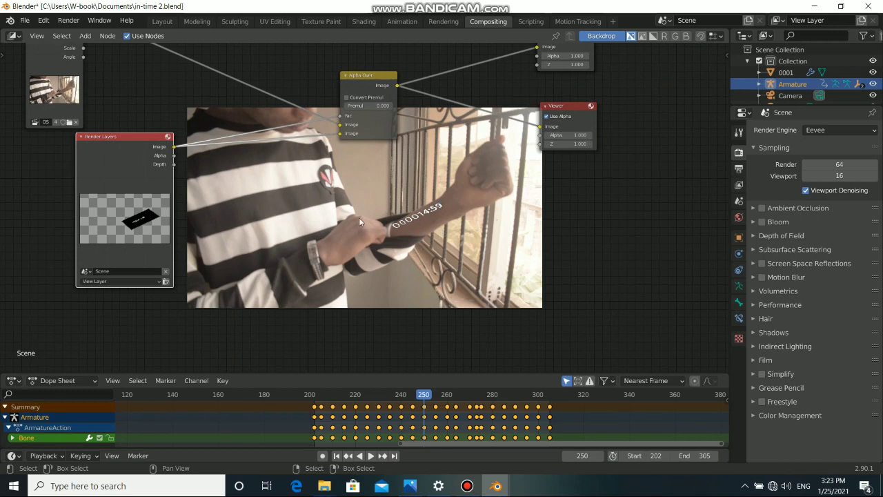
middle_click_drag(341, 200, 405, 265)
left_click_drag(214, 225, 148, 246)
left_click_drag(421, 149, 417, 147)
key("alt+v")
key("alt+v")
key("alt+v")
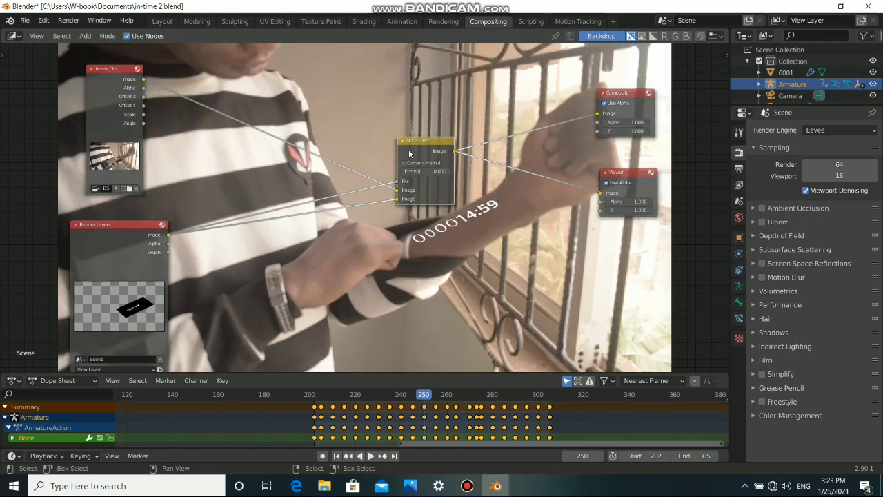
left_click_drag(409, 153, 432, 145)
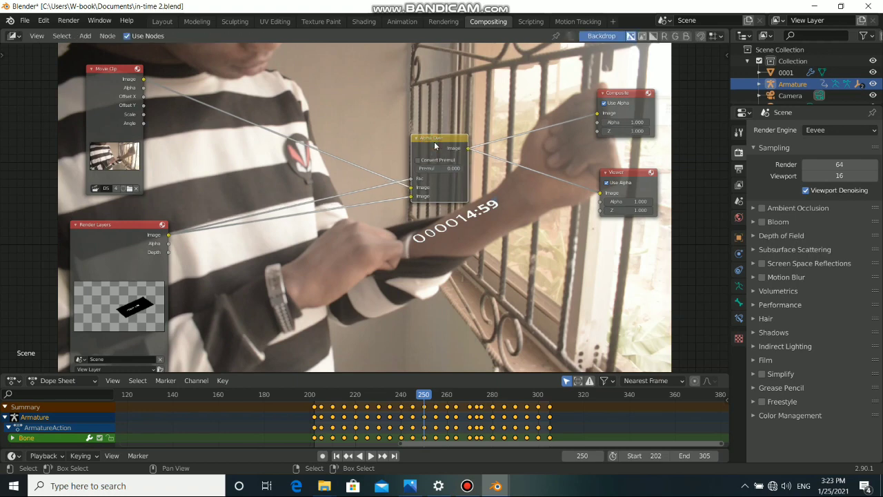
Delete the Alpha Over node and place a Mix color node in its position.
key("x")
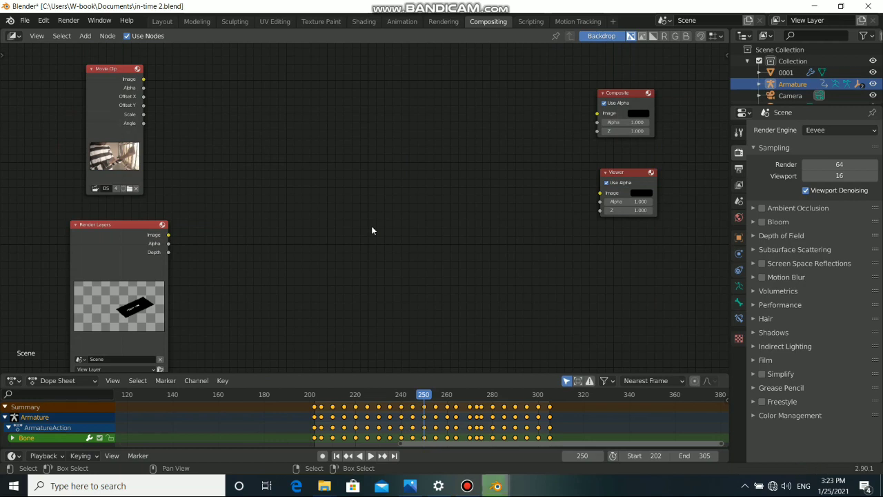
key("shift+a")
mouse_move(335, 249)
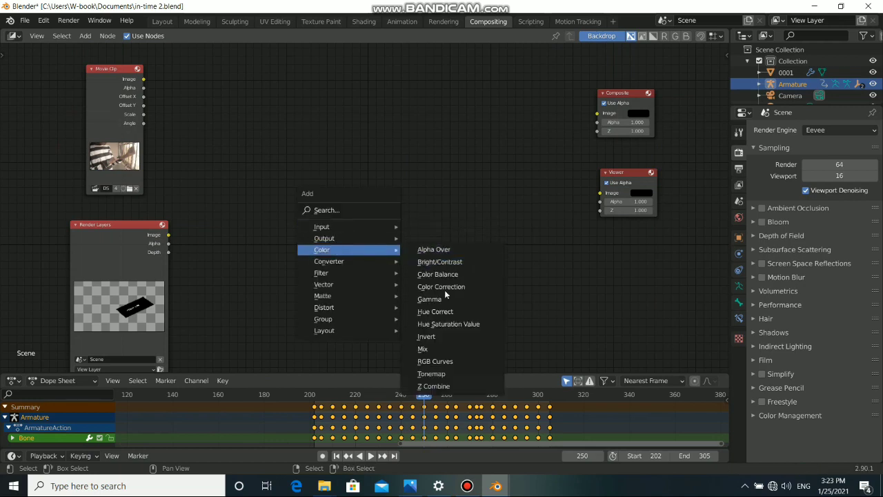
left_click(431, 348)
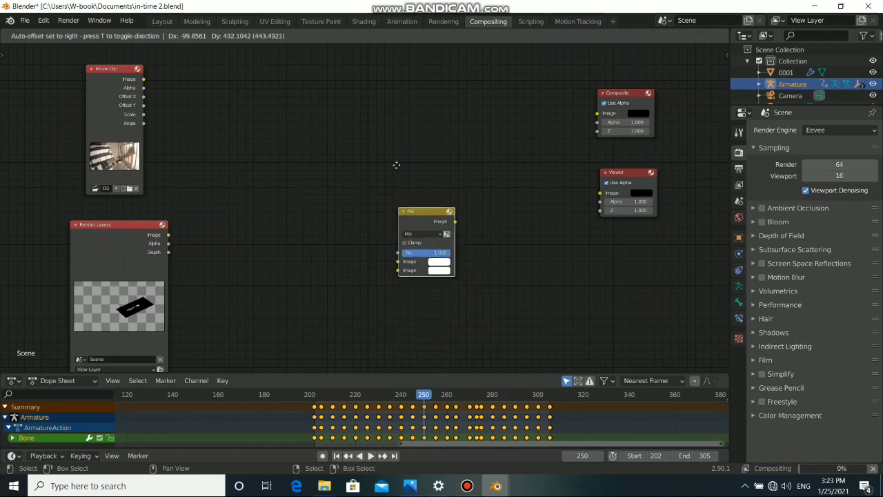
left_click(385, 122)
Link the Mix output to Composite and Viewer, and feed its first image input from Movie Clip and its second from Render Layers.
left_click_drag(442, 136, 591, 114)
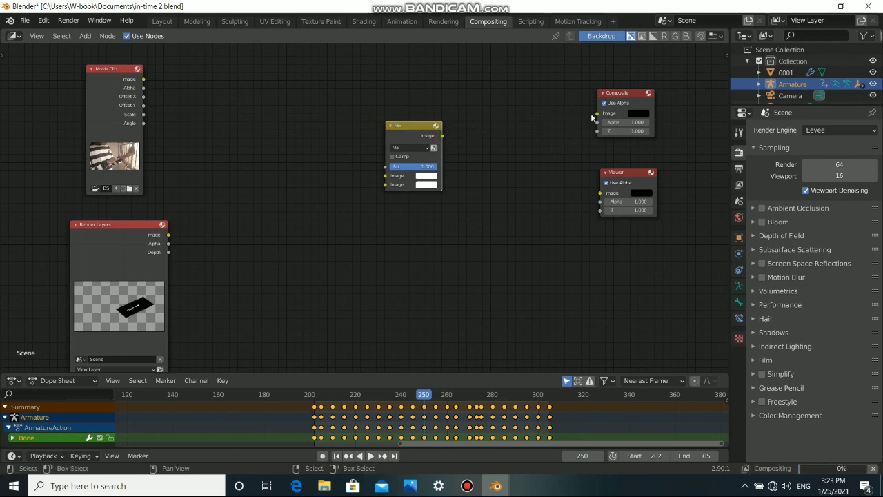
left_click_drag(442, 136, 597, 113)
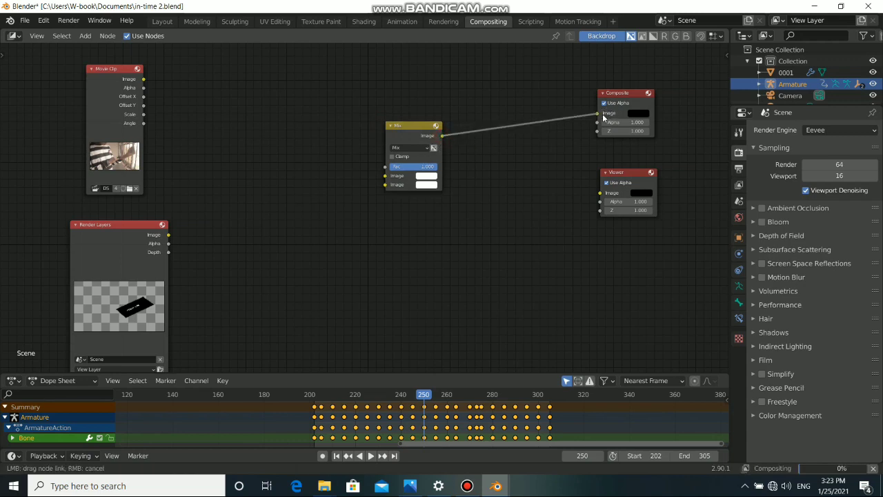
left_click_drag(524, 177, 600, 192)
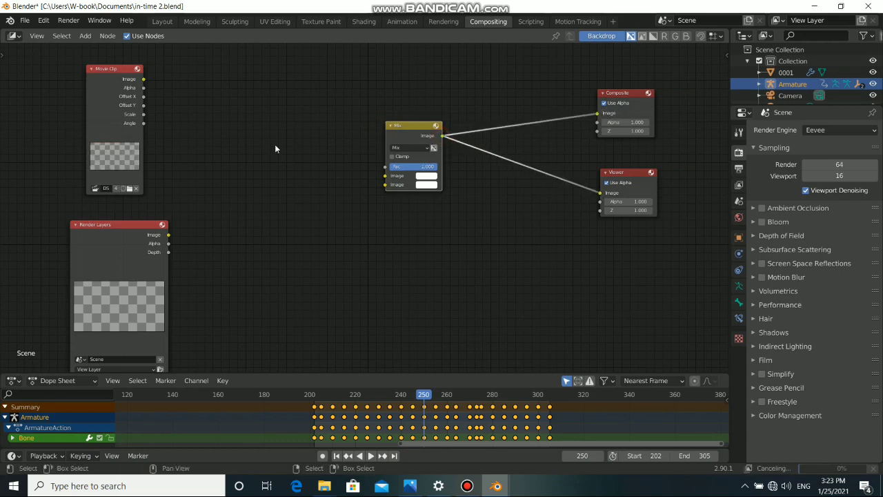
left_click_drag(144, 79, 385, 176)
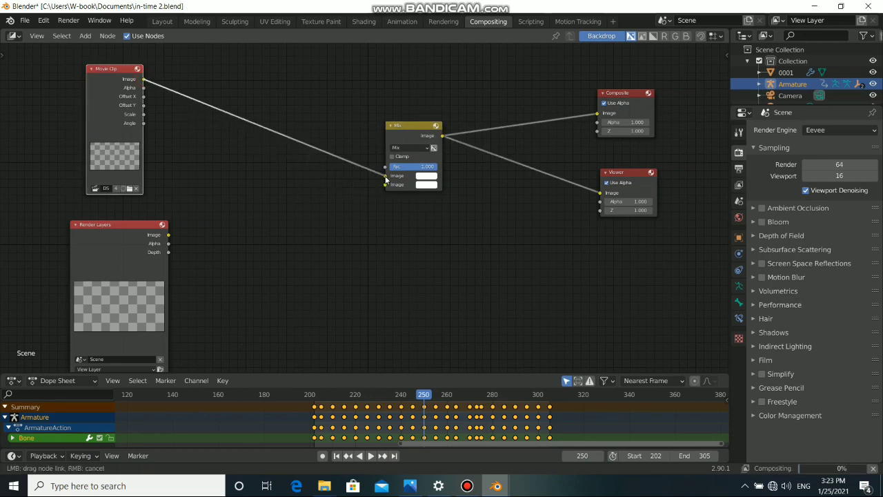
left_click_drag(169, 235, 386, 184)
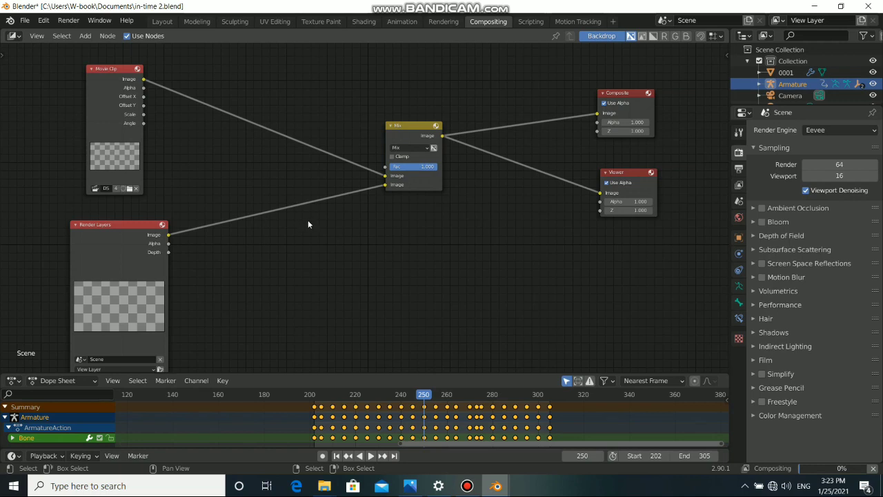
Shrink the backdrop and set the Mix node's blending mode to Overlay.
scroll(329, 229, "down", 1)
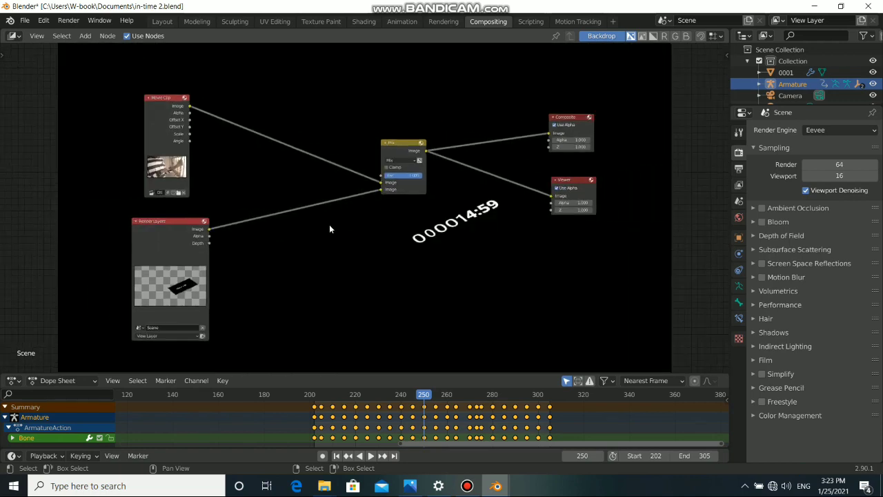
scroll(346, 222, "up", 1)
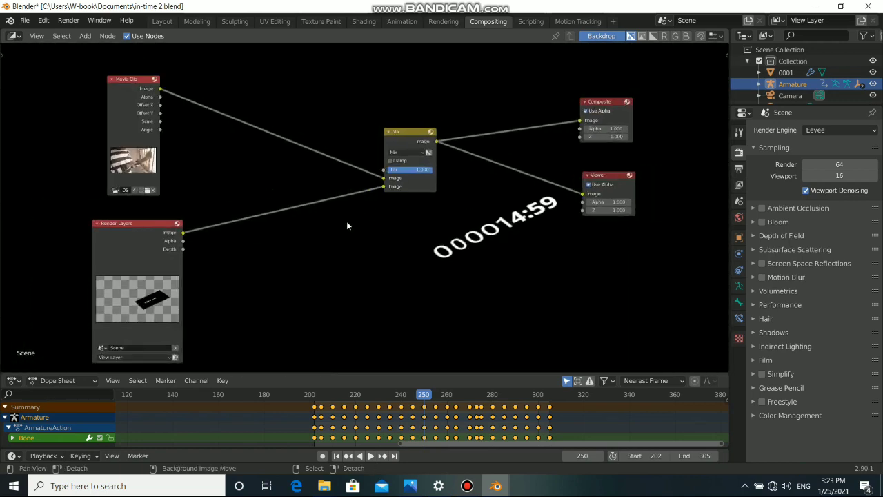
key("v")
key("v")
key("v")
key("v")
key("v")
key("v")
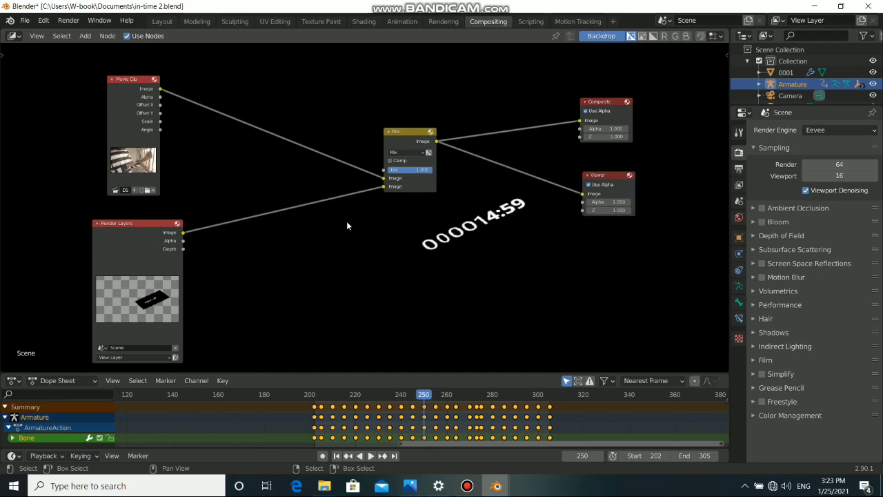
left_click(408, 151)
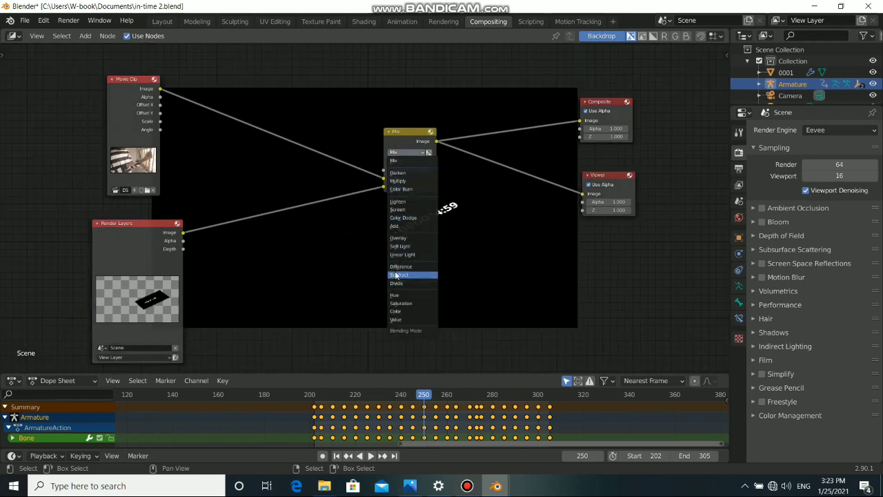
left_click(400, 237)
left_click_drag(411, 142, 411, 148)
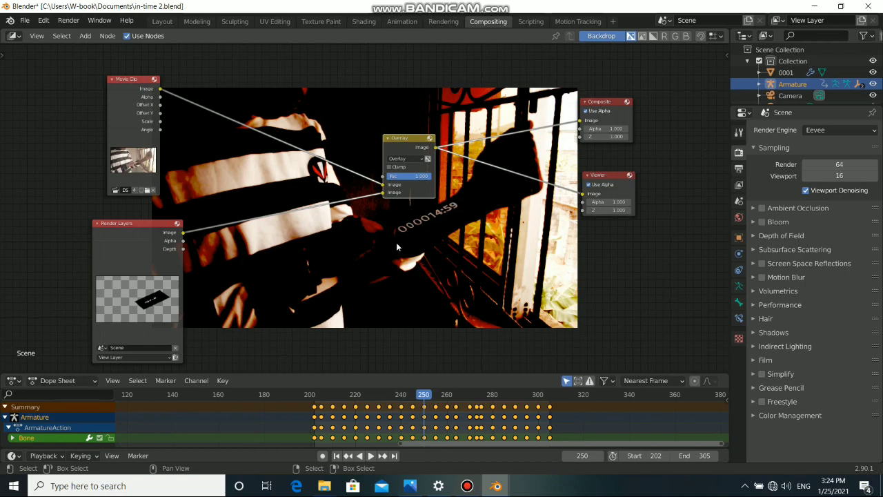
Connect the Render Layers image output to the Overlay node's Fac input as well and enlarge the backdrop.
mouse_move(394, 246)
middle_mouse_down()
mouse_move(364, 192)
mouse_move(390, 260)
middle_mouse_up()
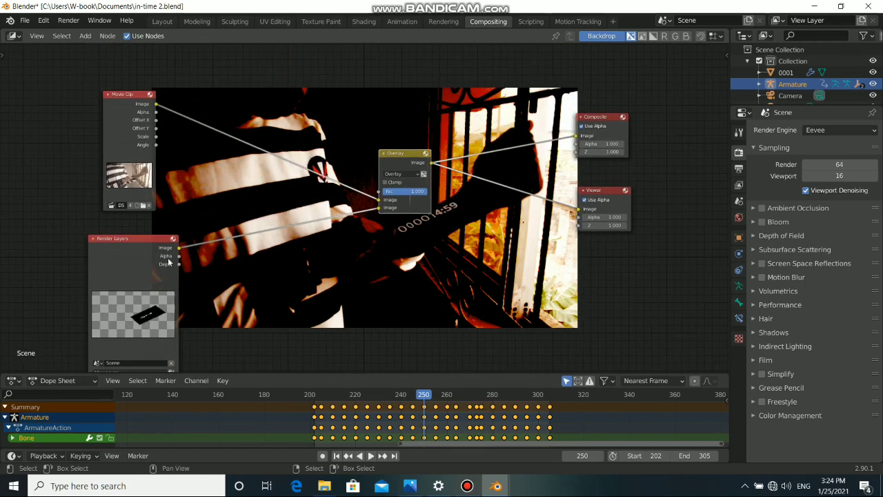
left_click_drag(178, 247, 200, 203)
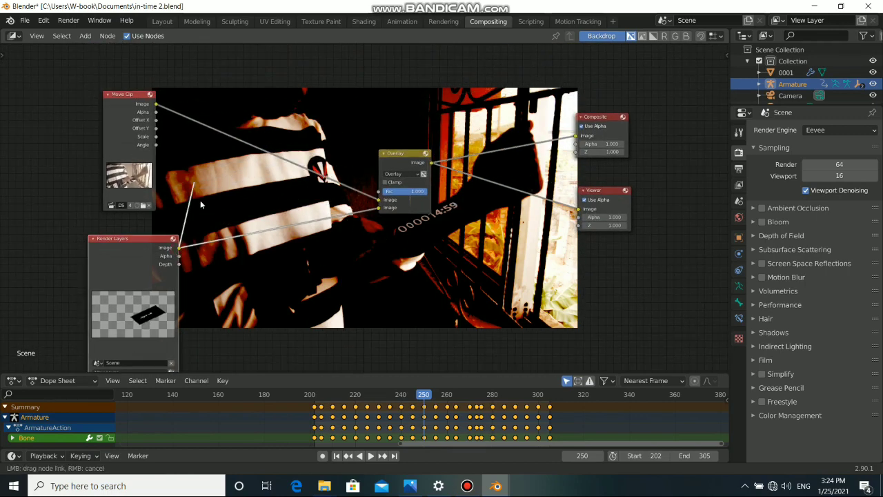
left_click_drag(250, 163, 380, 191)
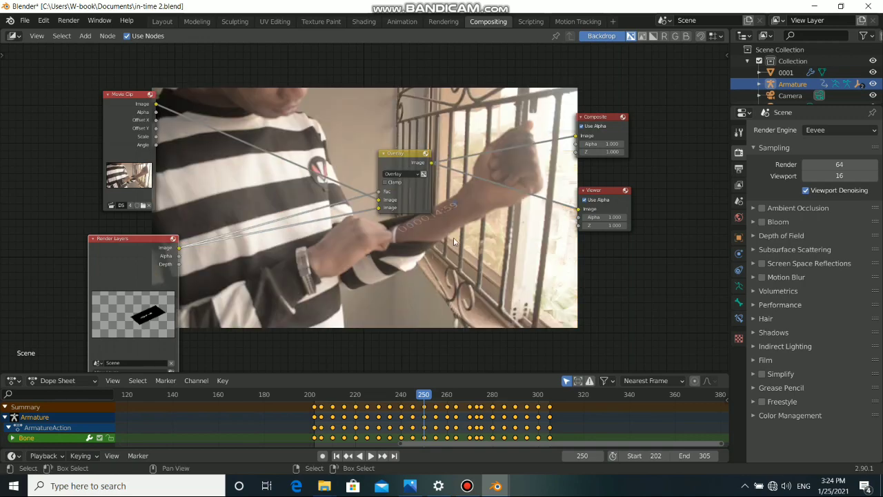
key("alt+v")
key("alt+v")
key("alt+v")
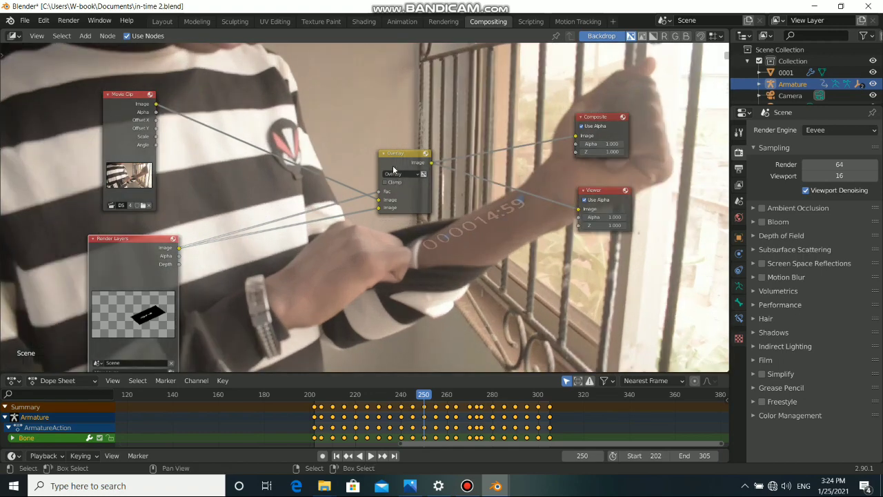
Reposition the Overlay, Viewer and Render Layers nodes to free space between Render Layers and Overlay.
left_click_drag(392, 164, 401, 163)
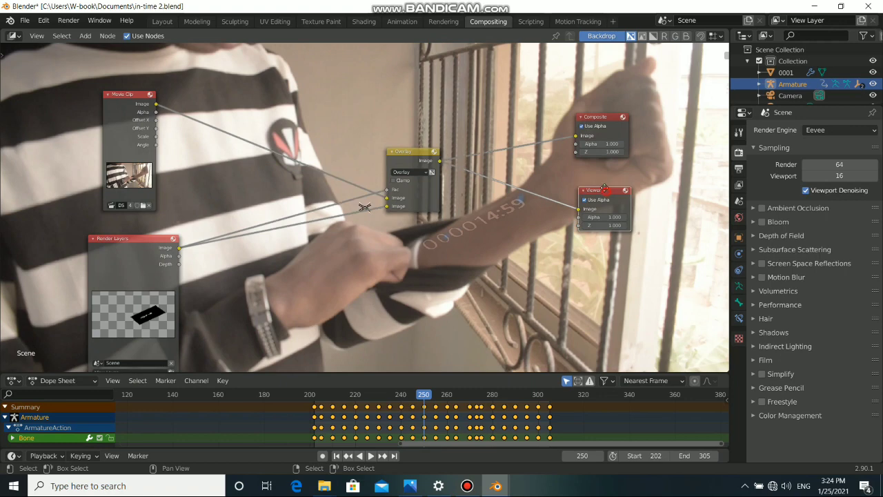
left_click_drag(604, 188, 603, 181)
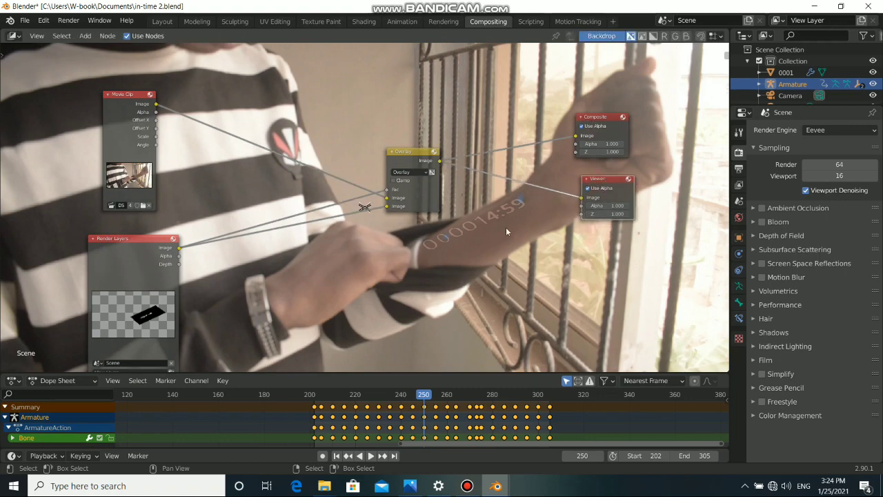
middle_click_drag(415, 262, 413, 192)
left_click_drag(133, 210, 139, 232)
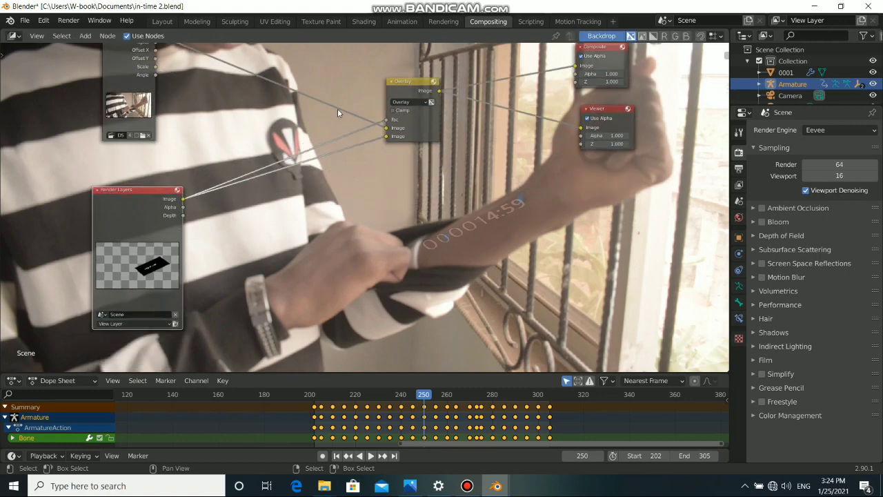
left_click_drag(409, 84, 411, 96)
left_click_drag(155, 220, 139, 201)
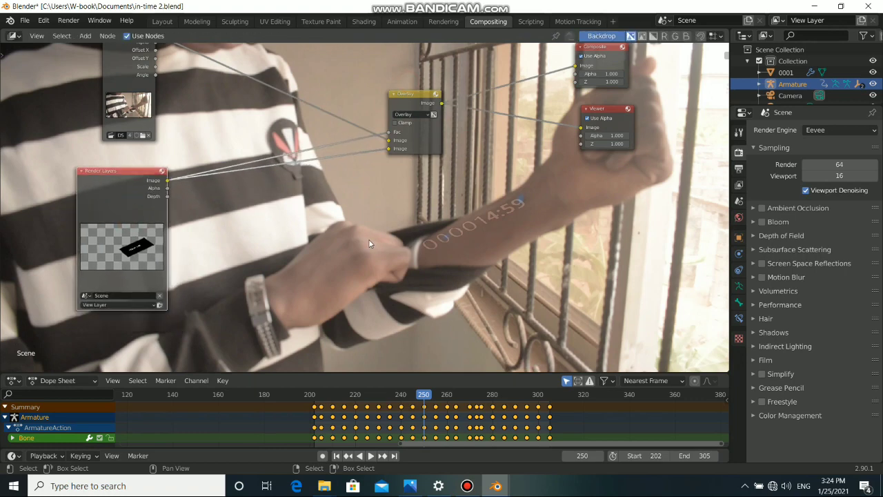
Insert a Color Balance node on the link from Render Layers to the Overlay node's second image input.
key("shift+a")
mouse_move(365, 240)
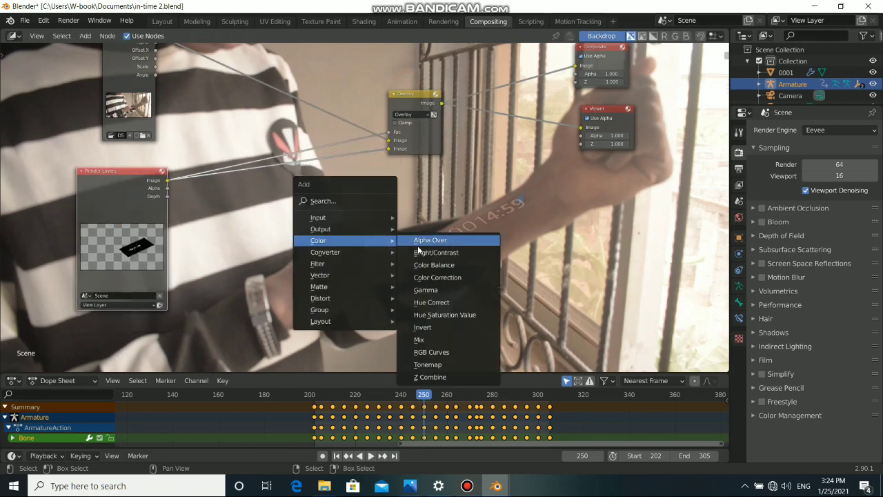
left_click(433, 266)
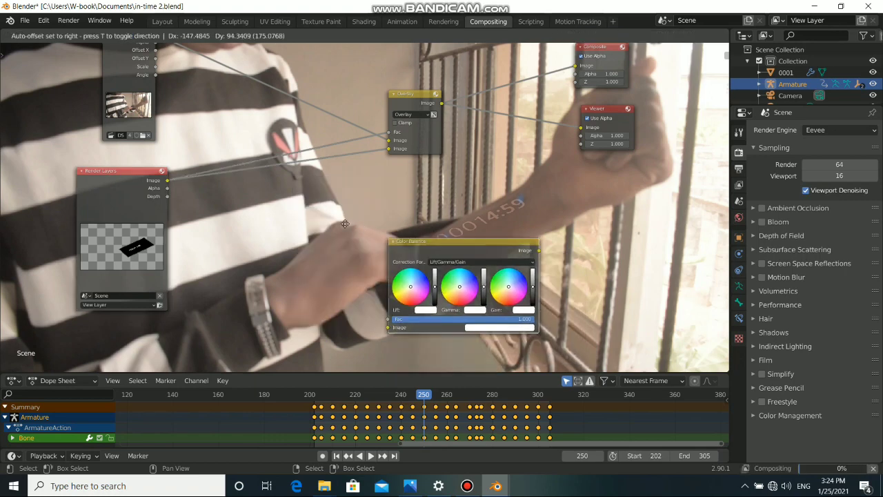
left_click(369, 219)
left_click_drag(435, 232, 341, 206)
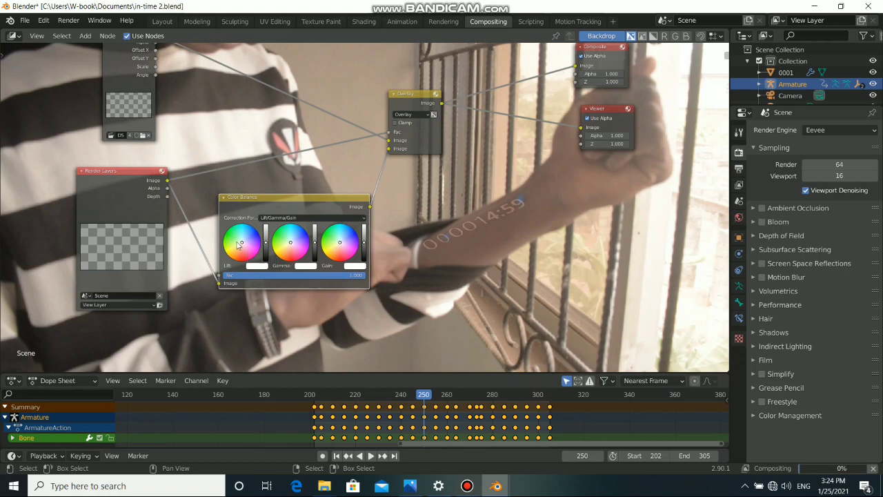
Tint the Color Balance node's lift, gamma and gain light blue to colour the timer text.
left_click_drag(238, 245, 244, 225)
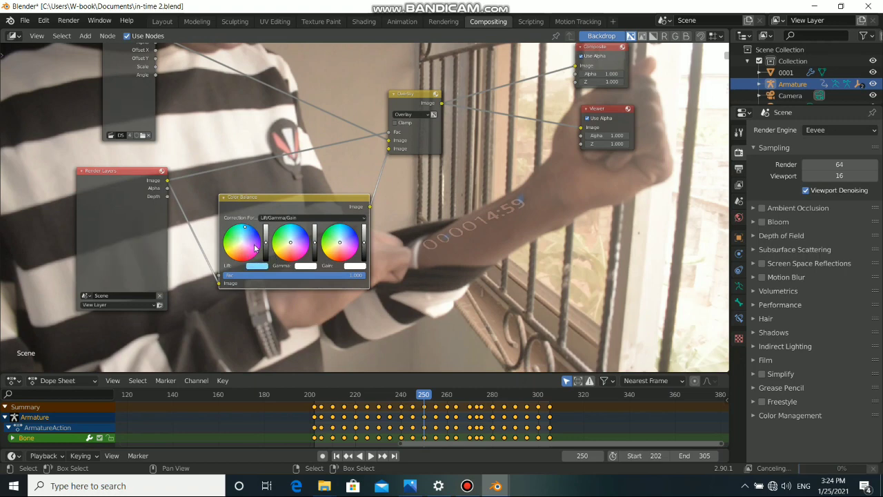
left_click_drag(290, 243, 343, 233)
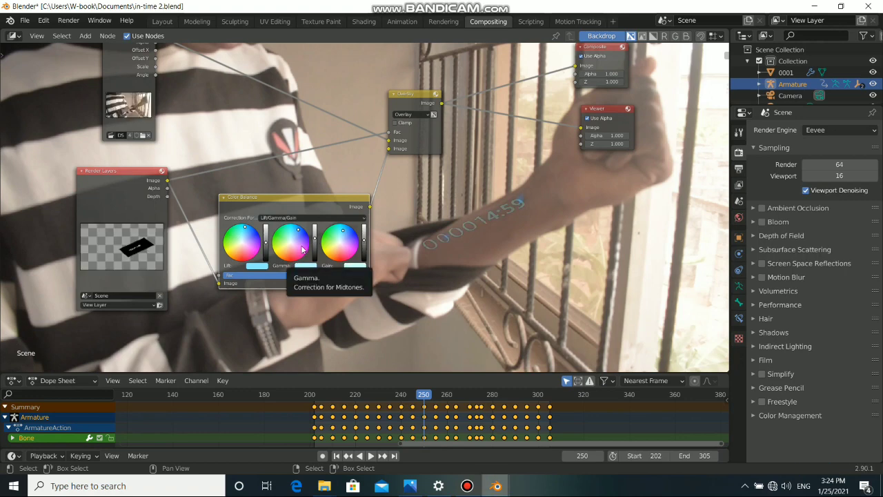
middle_click_drag(445, 227, 382, 194)
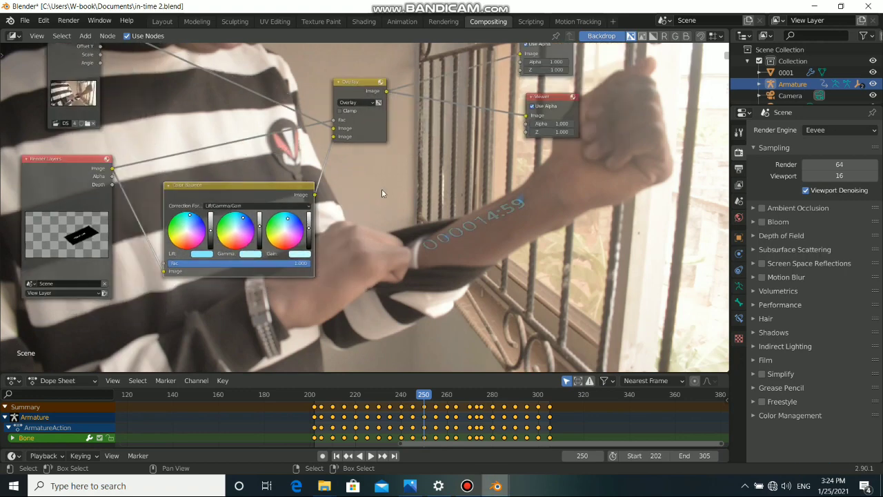
Move the Overlay and Color Balance nodes apart to make room for another node between them.
left_click_drag(350, 87, 403, 80)
left_click_drag(312, 182, 283, 181)
middle_click_drag(286, 181, 297, 195)
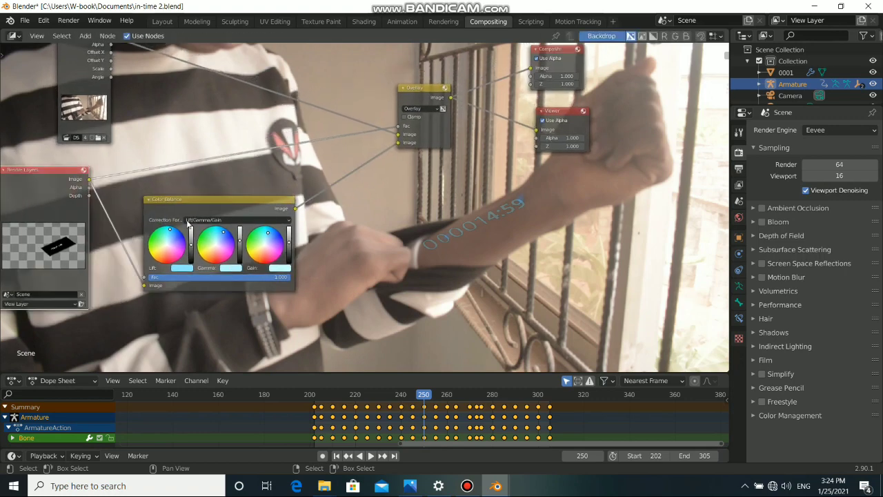
left_click(196, 219)
left_click_drag(214, 202, 189, 198)
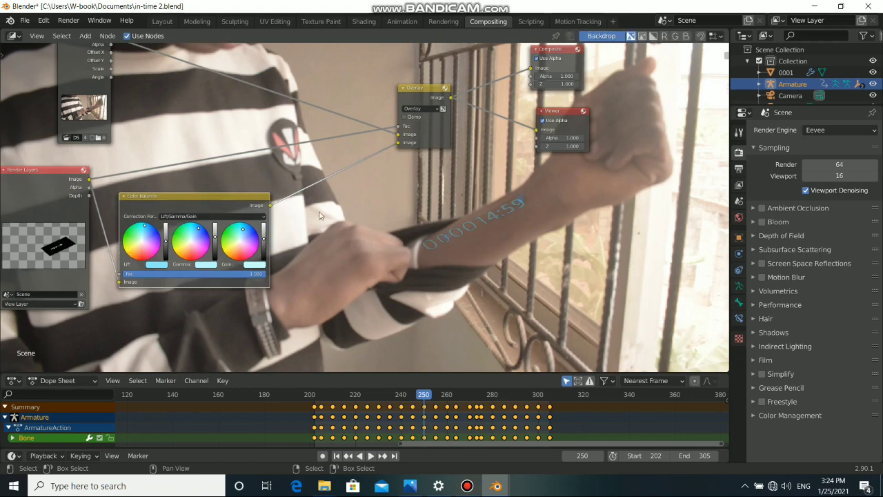
Insert a Hue Saturation Value node between Color Balance and Overlay and set its Value to 2.
key("shift+a")
mouse_move(329, 214)
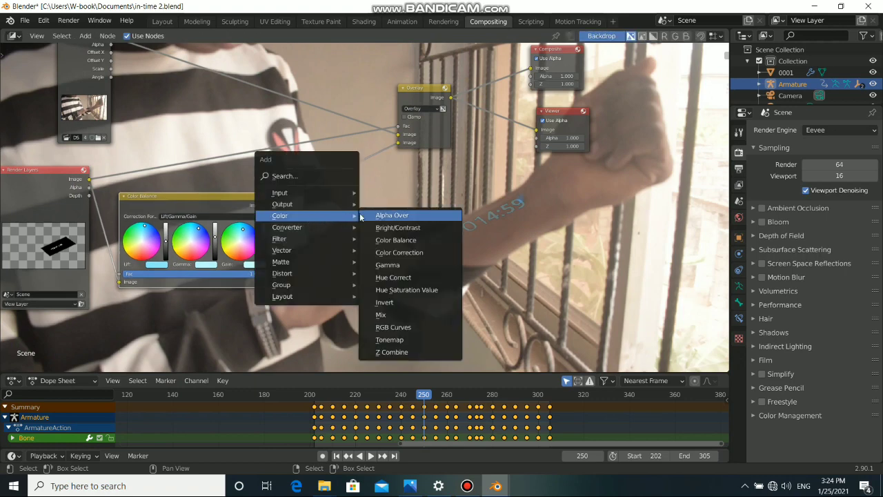
left_click(407, 290)
left_click(318, 199)
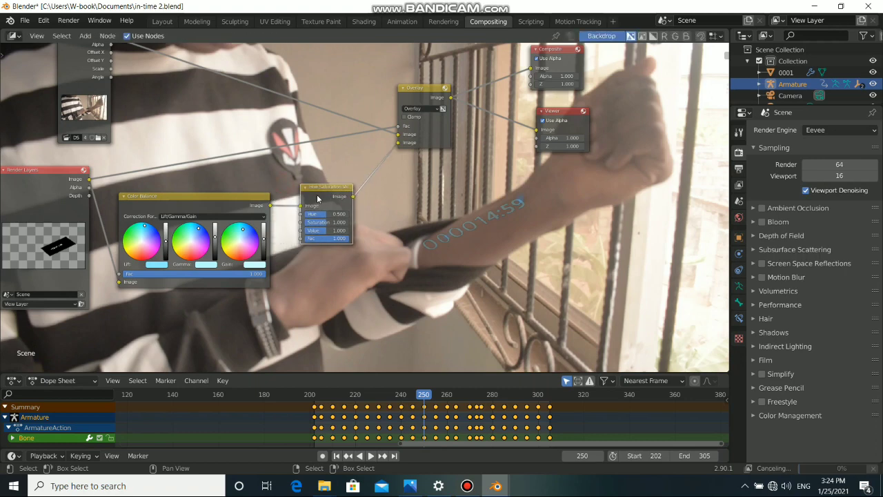
left_click(325, 226)
type("2")
key("Return")
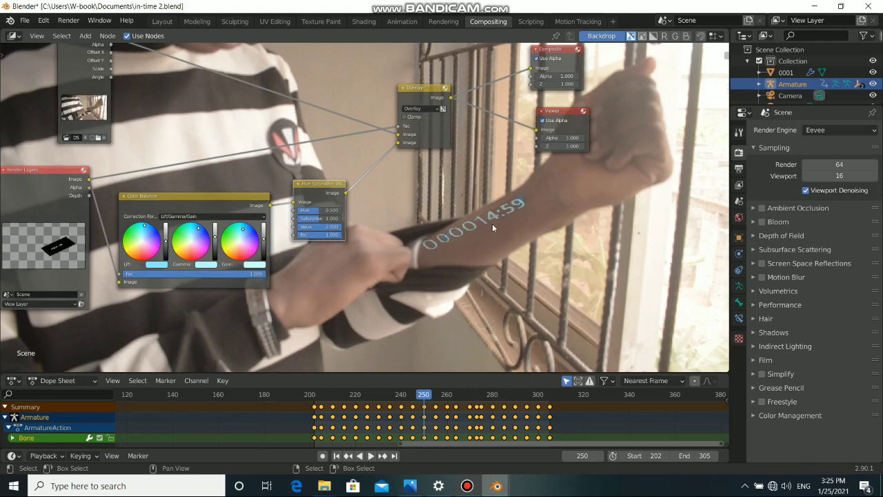
Duplicate the Hue Saturation Value node and place the copy on the link between the original and Overlay.
scroll(426, 202, "down", 1)
left_click_drag(321, 187, 316, 190)
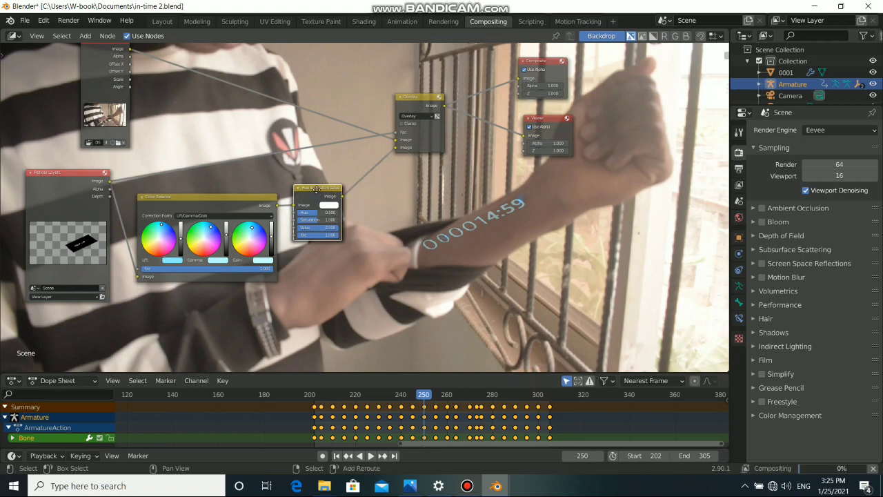
key("shift+d")
left_click(358, 179)
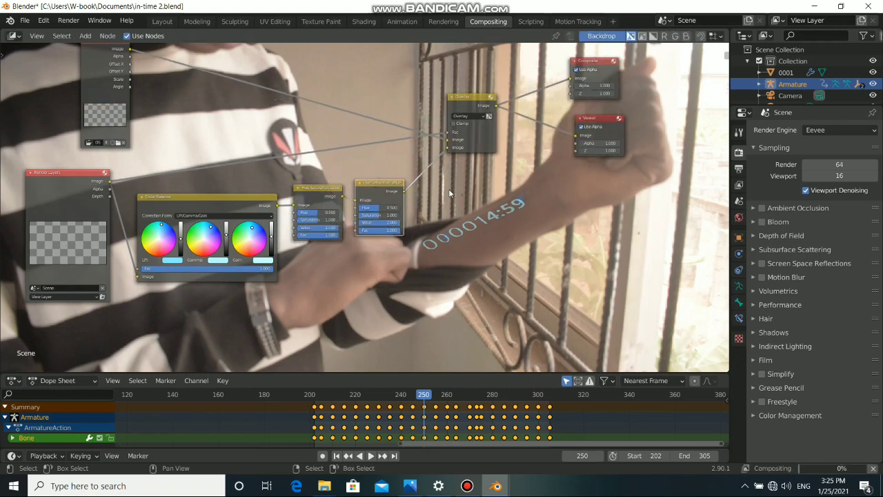
Move the Composite and Viewer nodes together farther from Overlay, and shift Overlay closer to the colour nodes.
scroll(389, 224, "down", 2)
middle_click_drag(412, 277, 376, 303)
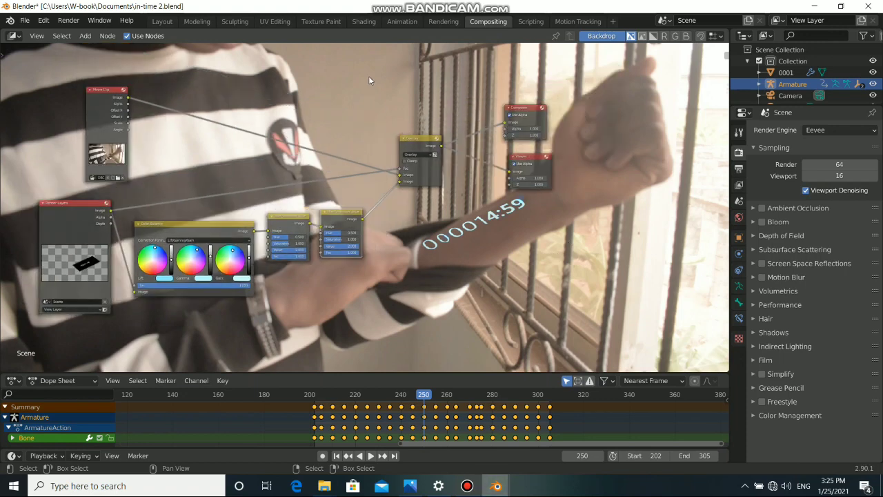
left_click_drag(393, 45, 496, 218)
left_click_drag(465, 121, 476, 79)
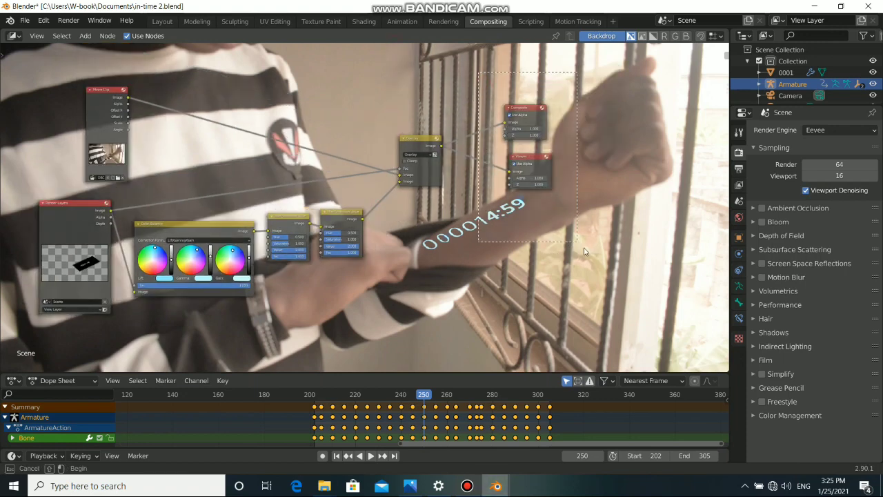
left_click_drag(523, 112, 656, 124)
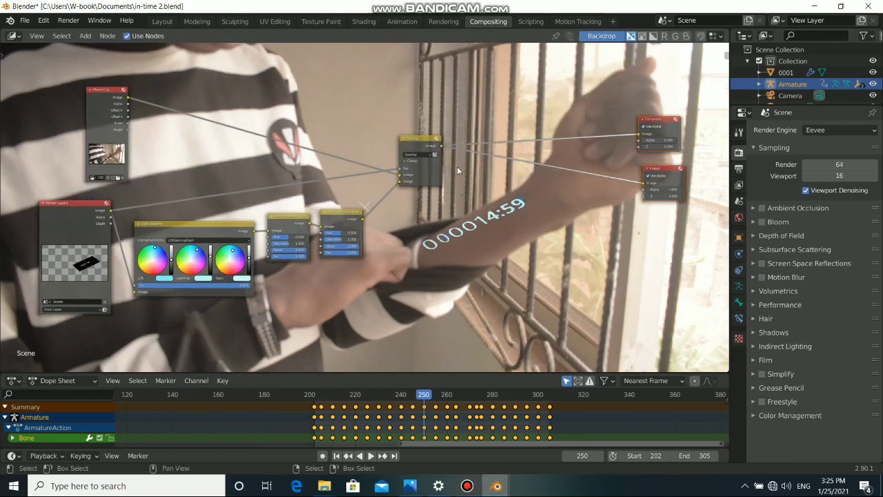
left_click_drag(424, 139, 409, 158)
middle_click_drag(481, 210, 448, 213)
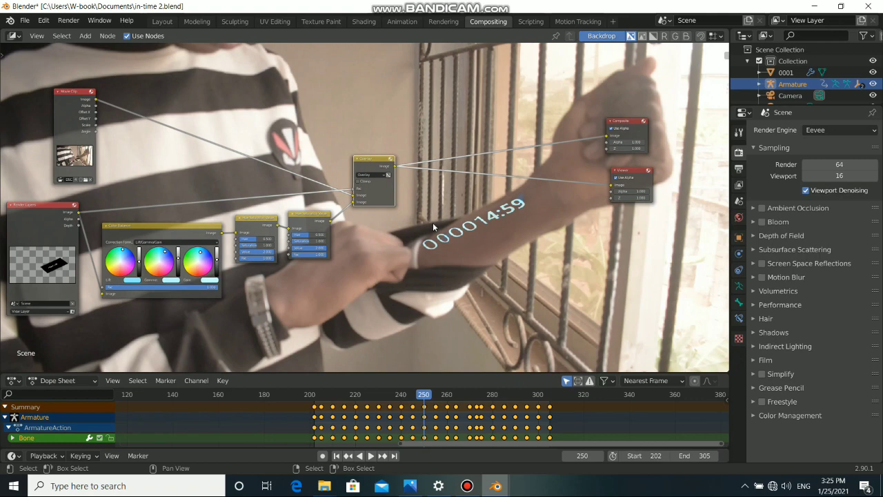
Insert an Alpha Over node between Overlay and the Composite and Viewer nodes, with Overlay feeding its second image input.
key("shift+a")
left_click(494, 222)
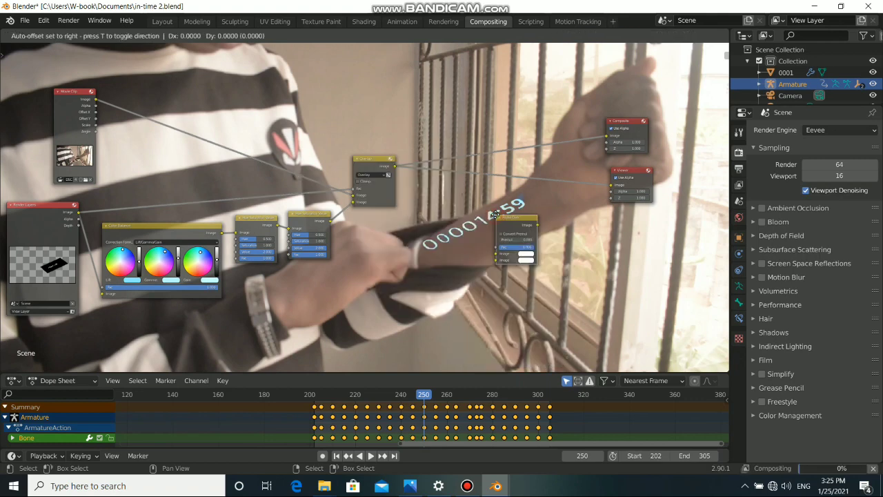
left_click(446, 152)
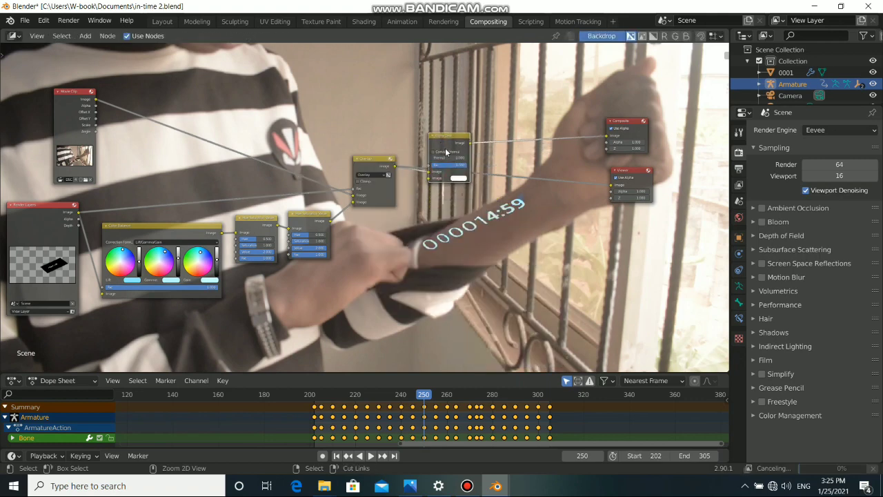
left_click_drag(446, 152, 464, 165)
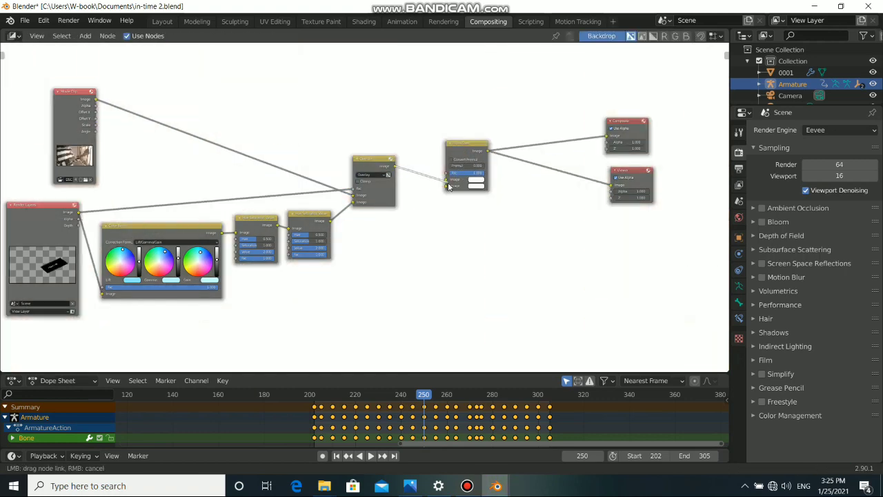
left_click_drag(469, 144, 469, 134)
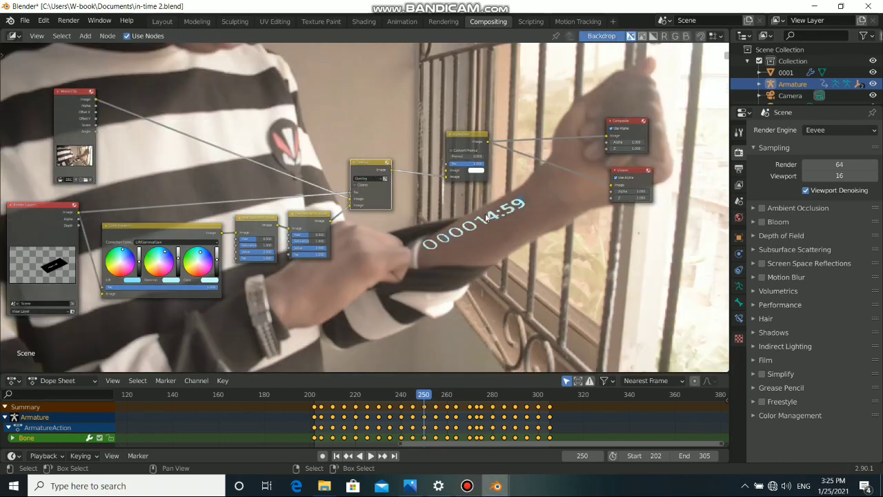
left_click_drag(463, 143, 461, 138)
left_click_drag(384, 164, 380, 159)
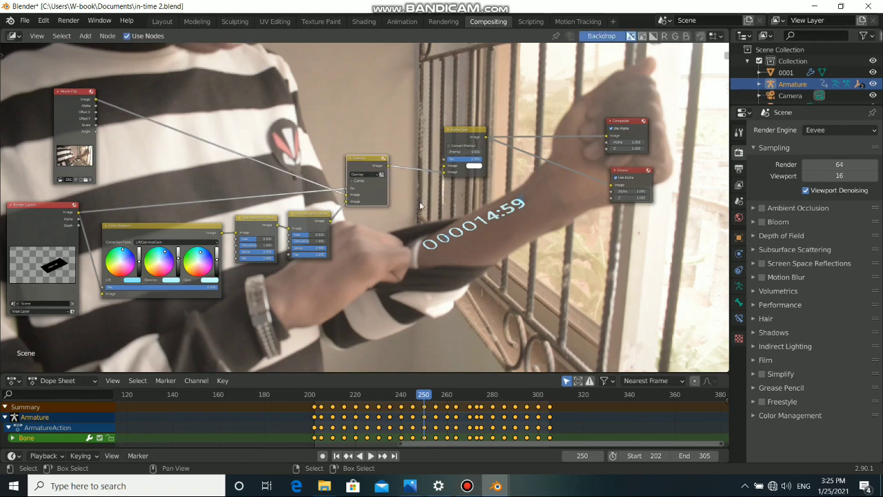
key("shift+a")
mouse_move(386, 225)
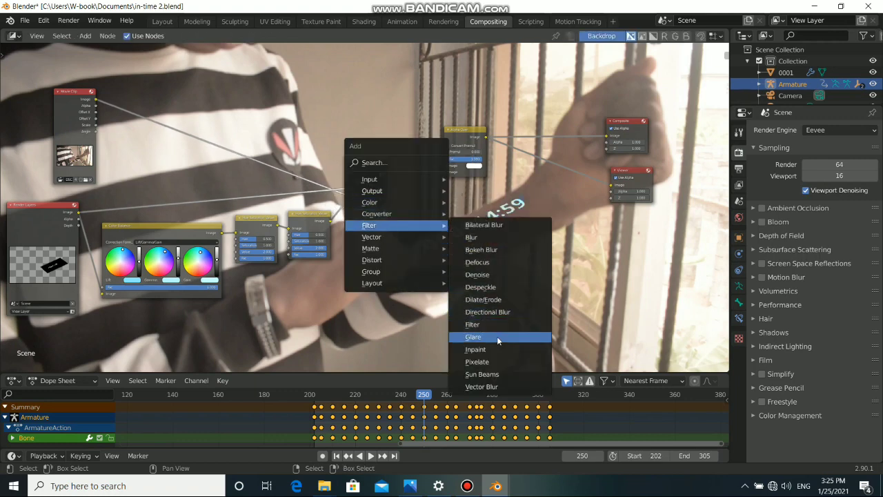
left_click(491, 326)
left_click(453, 254)
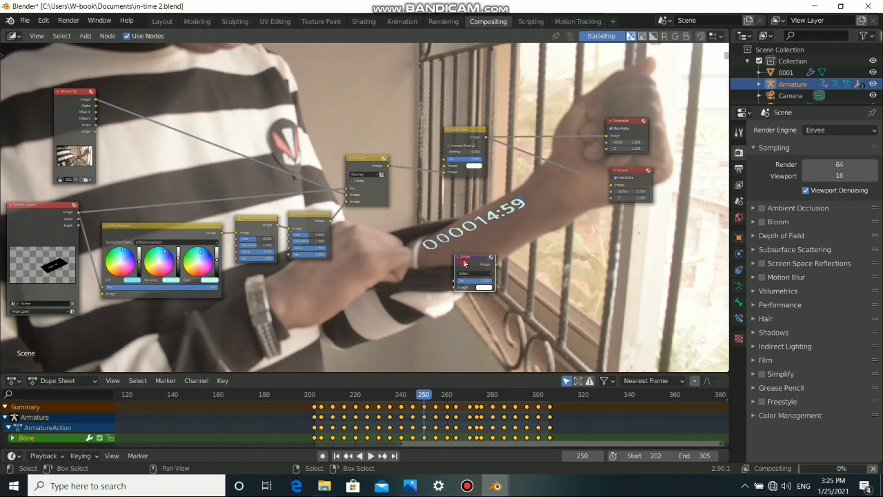
key("ctrl+z")
Insert a Glare node on the link between Overlay and Alpha Over and set its type to Fog Glow.
key("shift+a")
mouse_move(461, 264)
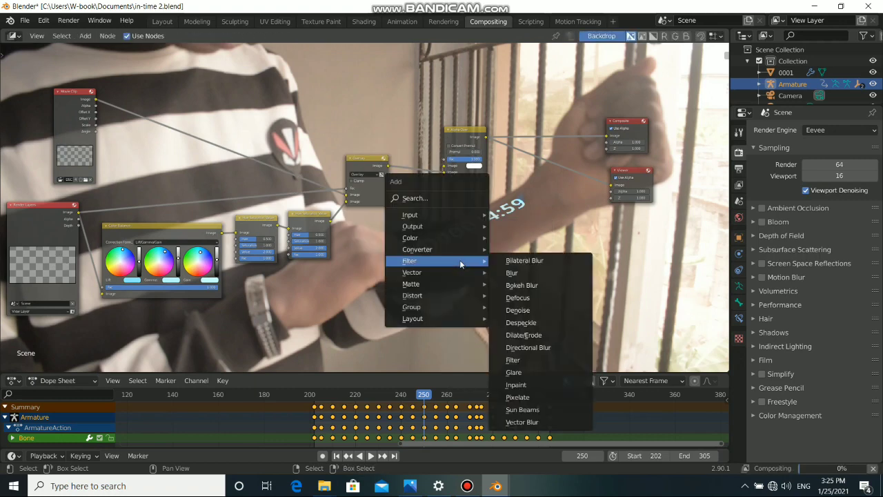
left_click(513, 372)
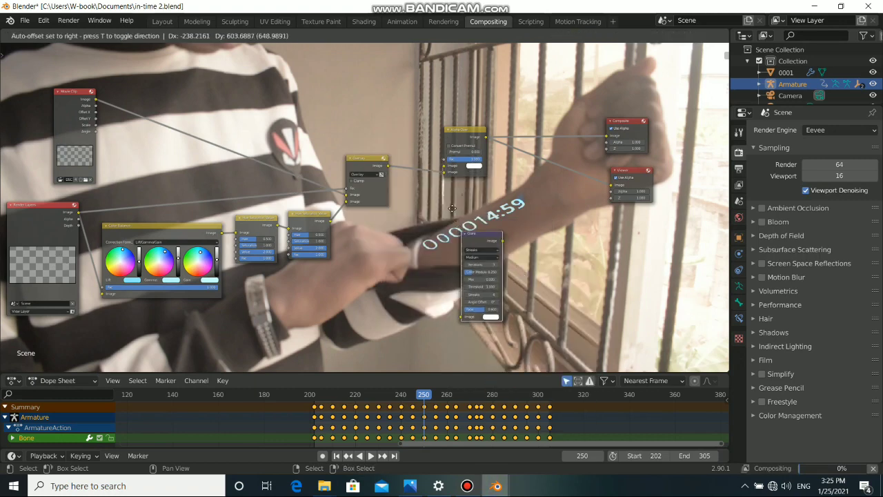
left_click(402, 172)
left_click(433, 178)
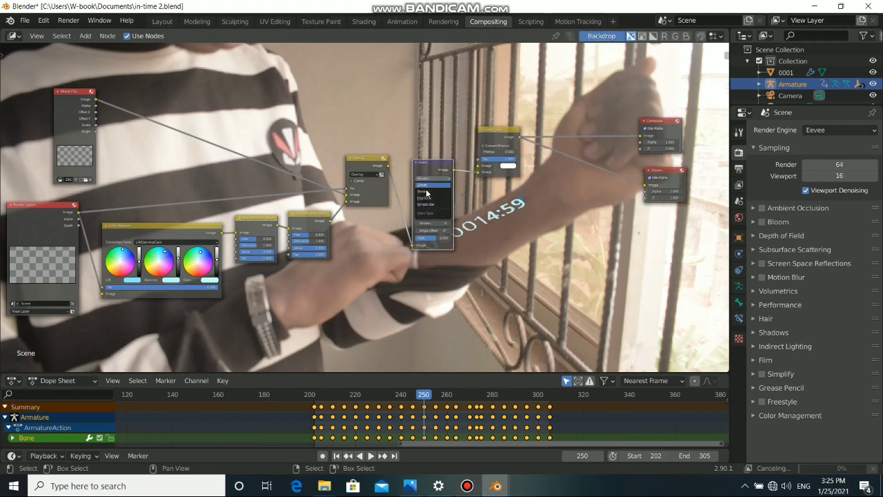
left_click(427, 198)
Reposition the Glare node in the gap between Overlay and Alpha Over.
left_click_drag(449, 201, 449, 186)
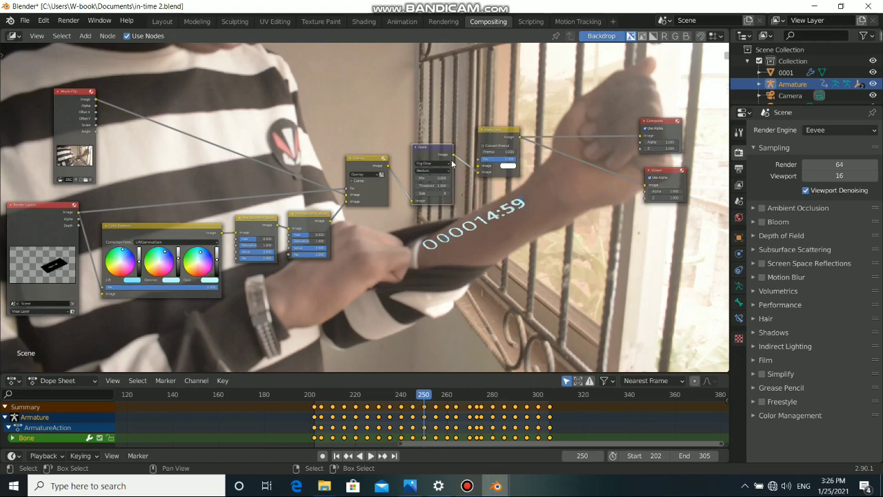
left_click_drag(435, 153, 424, 145)
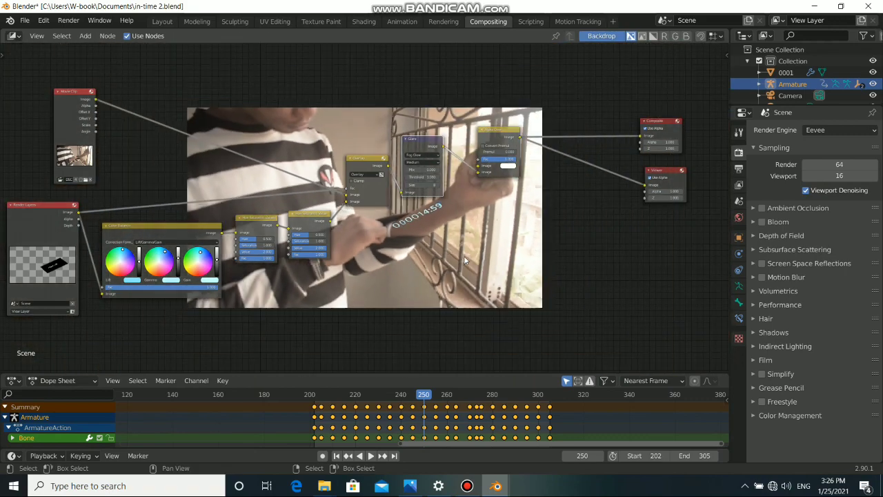
middle_click_drag(364, 177, 401, 211)
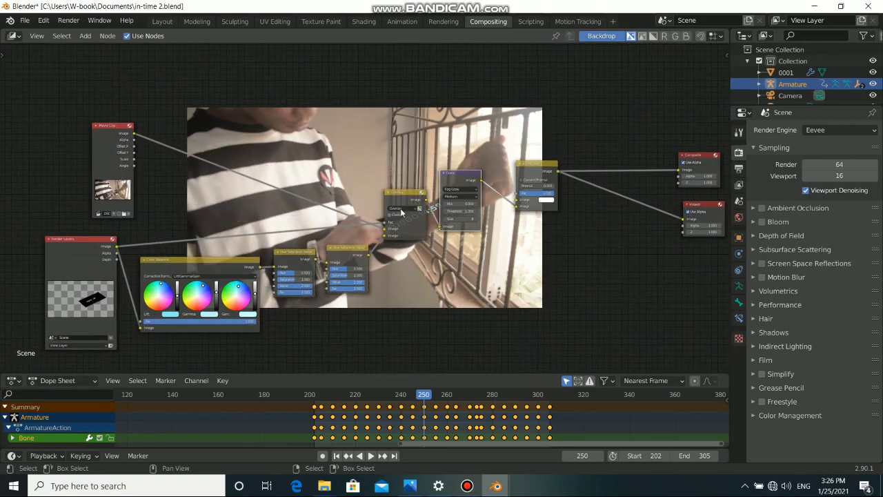
left_click_drag(456, 178, 471, 198)
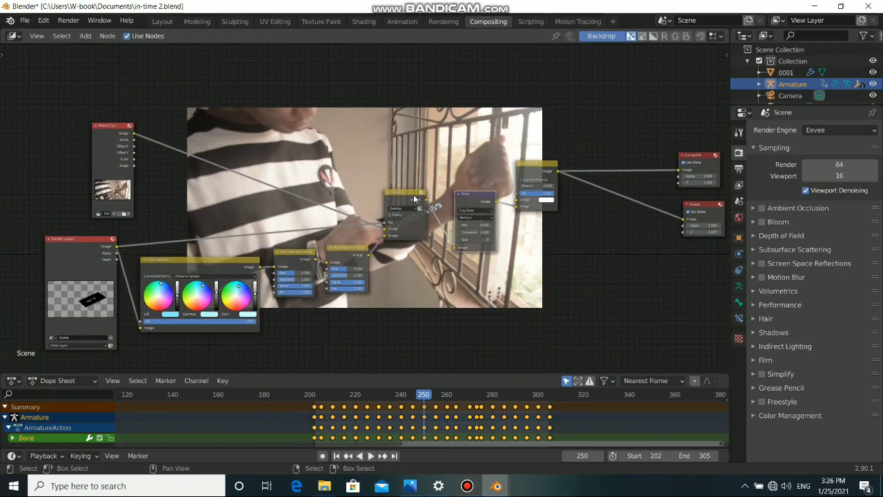
middle_click_drag(442, 197, 425, 183)
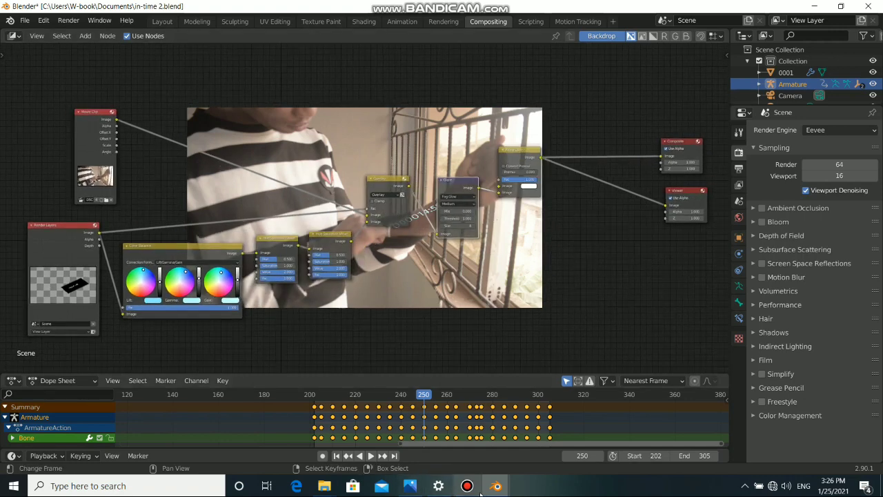
Delete the Glare node and reconnect Overlay's output to Alpha Over's second image input.
scroll(460, 277, "up", 2)
middle_click_drag(459, 278, 425, 242)
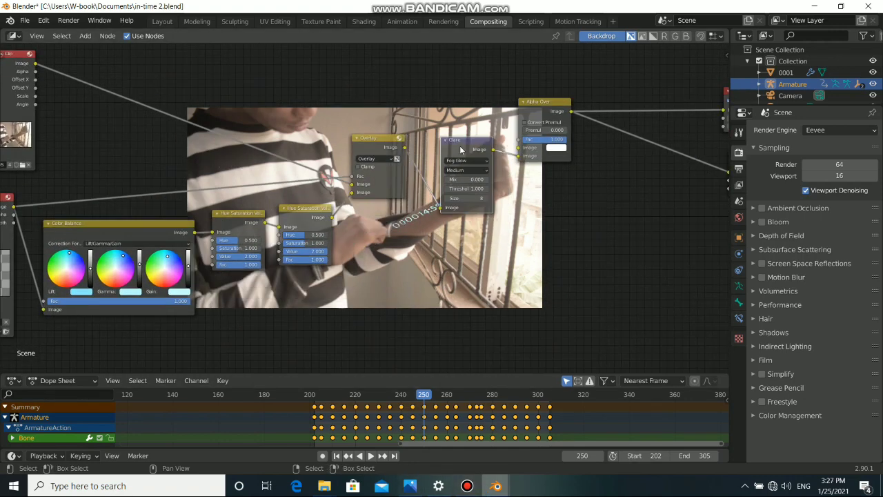
left_click_drag(461, 150, 464, 142)
key("x")
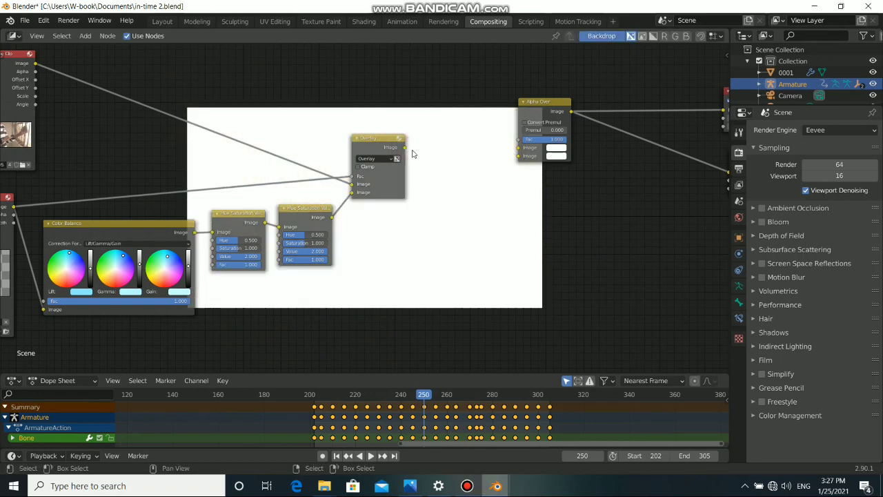
left_click_drag(405, 148, 518, 156)
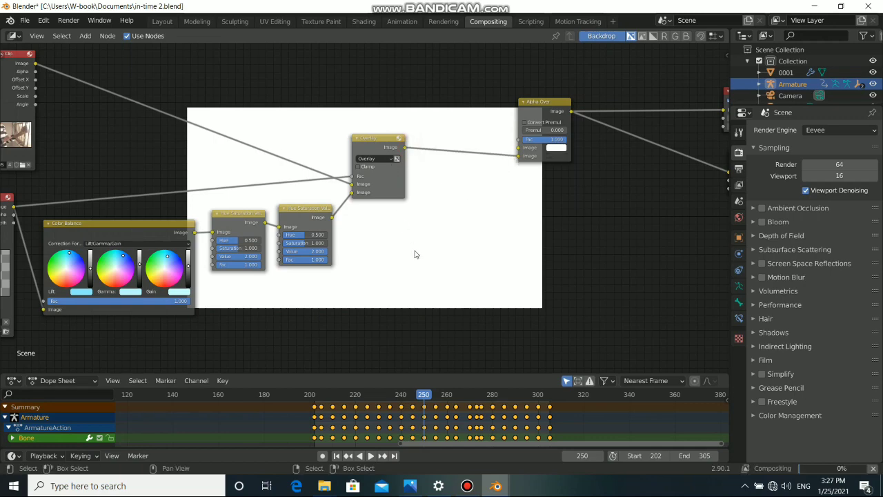
Add a Blur node fed by the second Hue Saturation Value node, linking Blur to Alpha Over's second image input and Overlay to its first.
left_click_drag(295, 221, 294, 227)
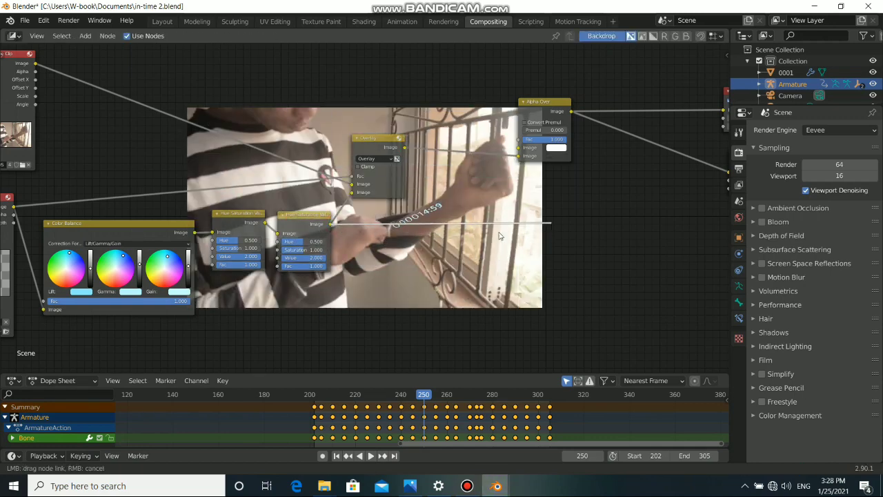
key("shift+a")
mouse_move(445, 235)
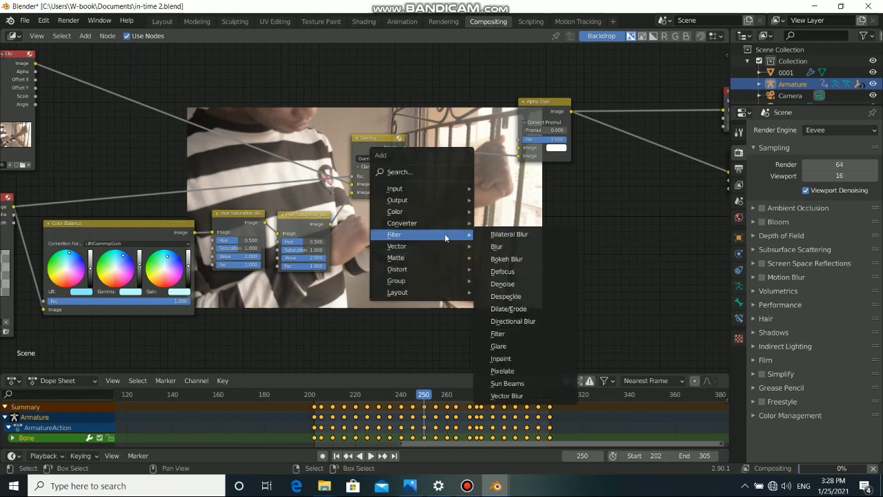
left_click(493, 235)
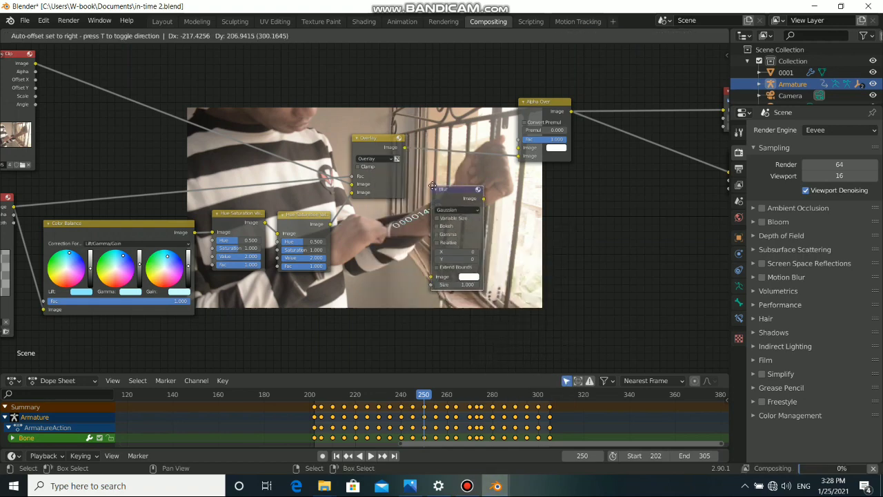
left_click(441, 187)
left_click_drag(332, 225, 442, 279)
left_click_drag(459, 192, 475, 182)
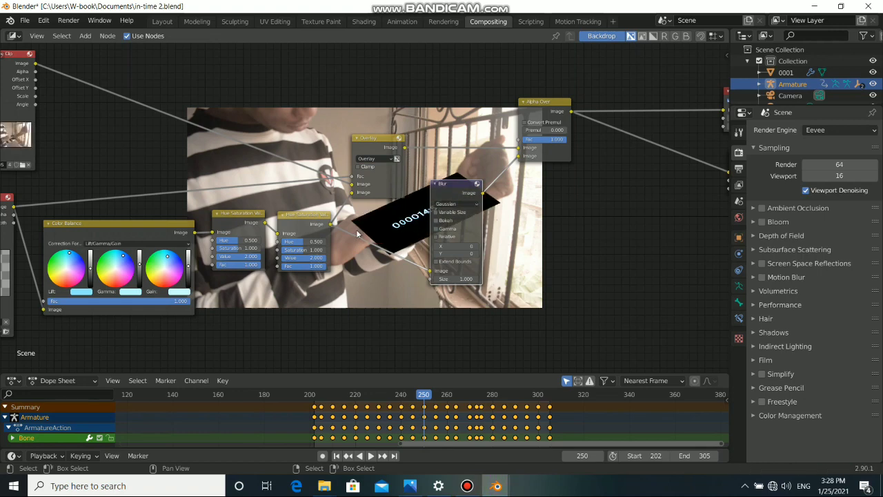
left_click_drag(452, 196, 453, 204)
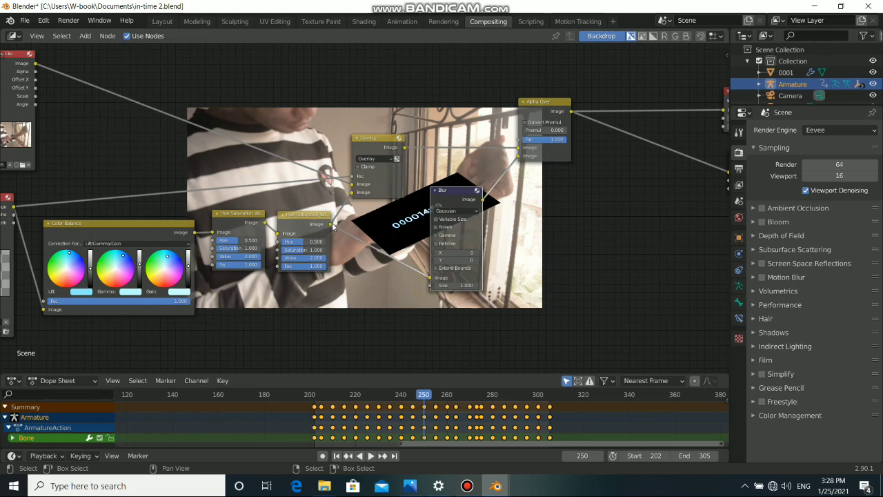
left_click_drag(332, 226, 357, 223)
Set the Blur node's filter type to Fast Gaussian with X and Y both at 100.
middle_click_drag(388, 222, 360, 198)
scroll(452, 210, "up", 3)
scroll(452, 210, "up", 1)
middle_click_drag(480, 203, 454, 185)
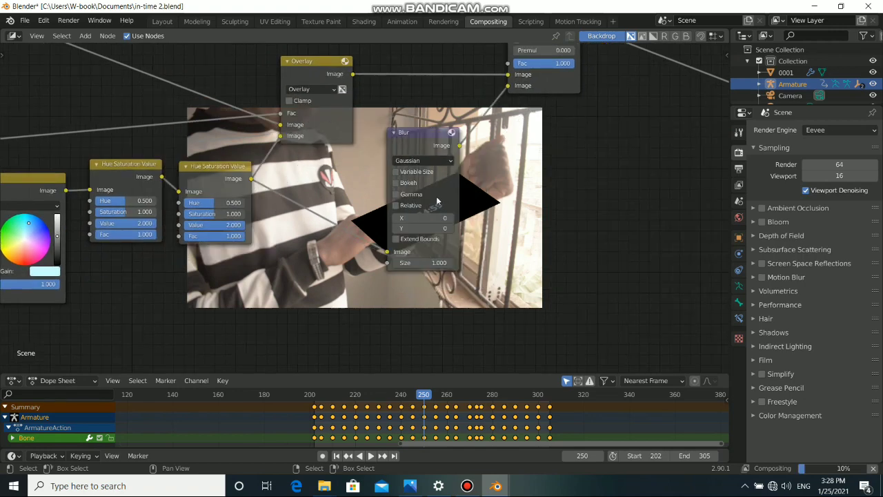
left_click(420, 160)
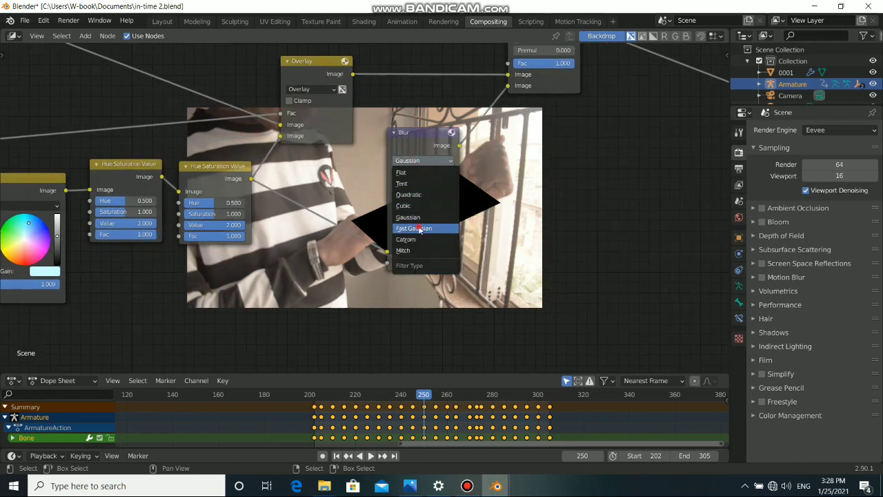
left_click(417, 229)
left_click(415, 185)
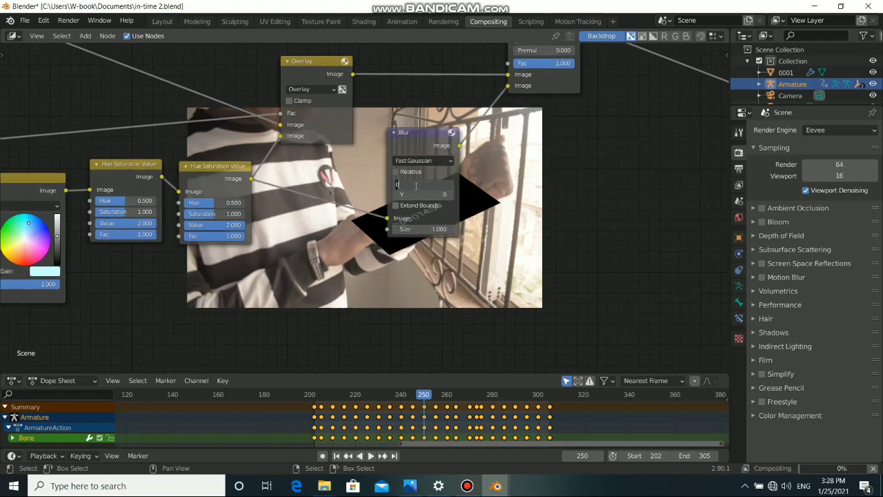
type("100")
key("Tab")
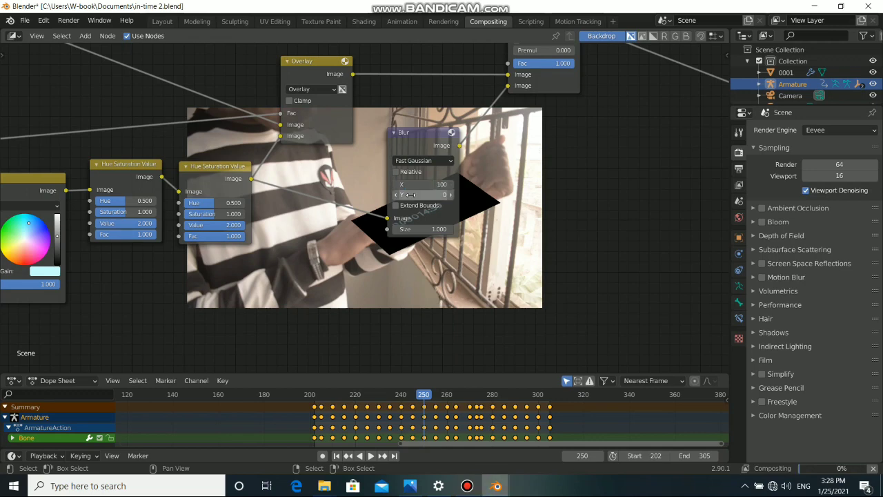
key("Return")
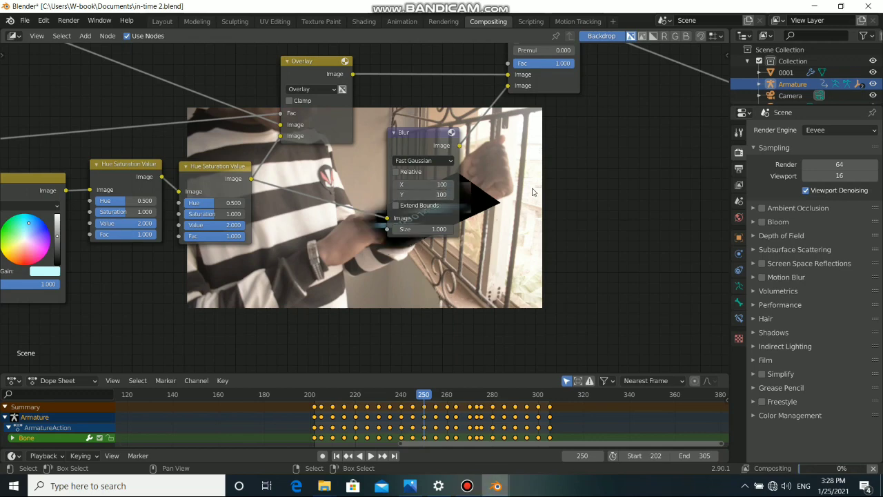
Move the Alpha Over node farther from Overlay and Blur to make room for another node.
middle_click_drag(532, 191, 460, 250)
left_click_drag(487, 97, 531, 112)
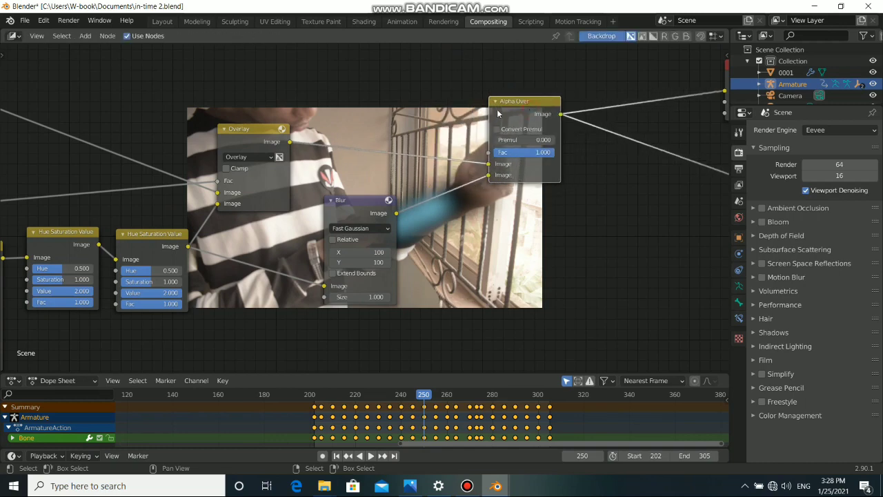
left_click_drag(498, 110, 627, 127)
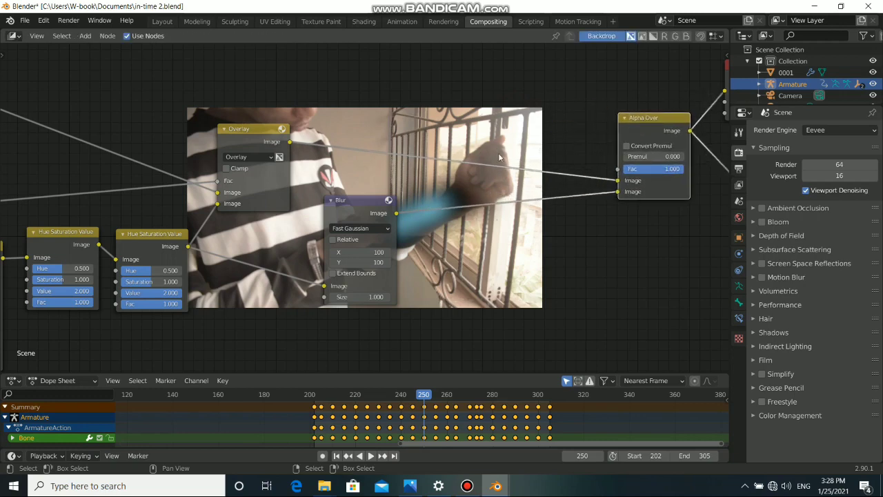
Insert a Mix node between Overlay and Alpha Over, with Blur feeding its second image input and its output in Alpha Over's second image input.
key("shift+a")
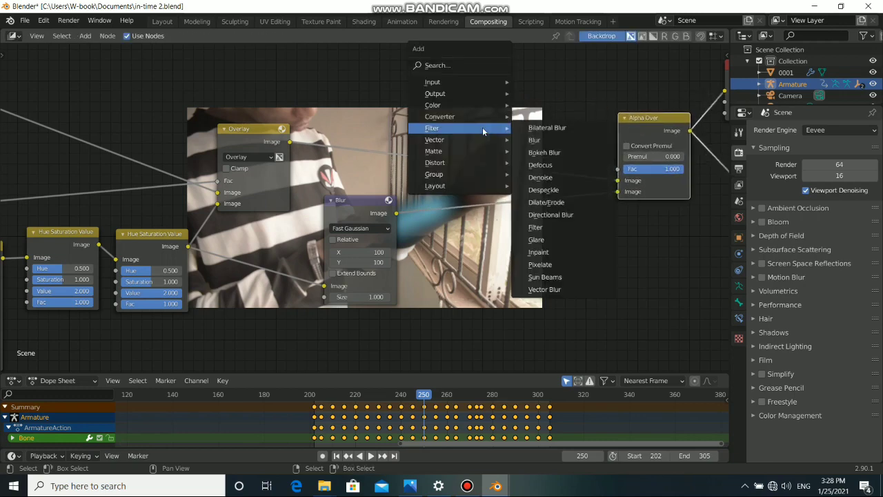
mouse_move(445, 103)
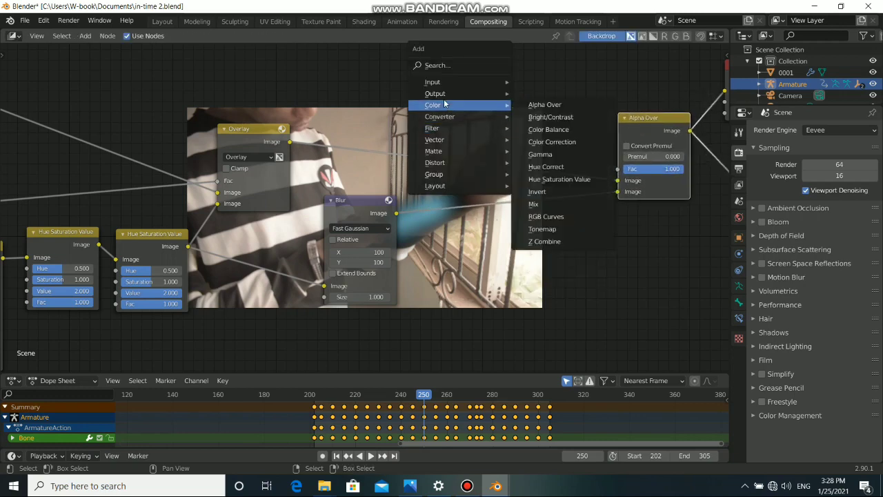
left_click(537, 203)
left_click(483, 111)
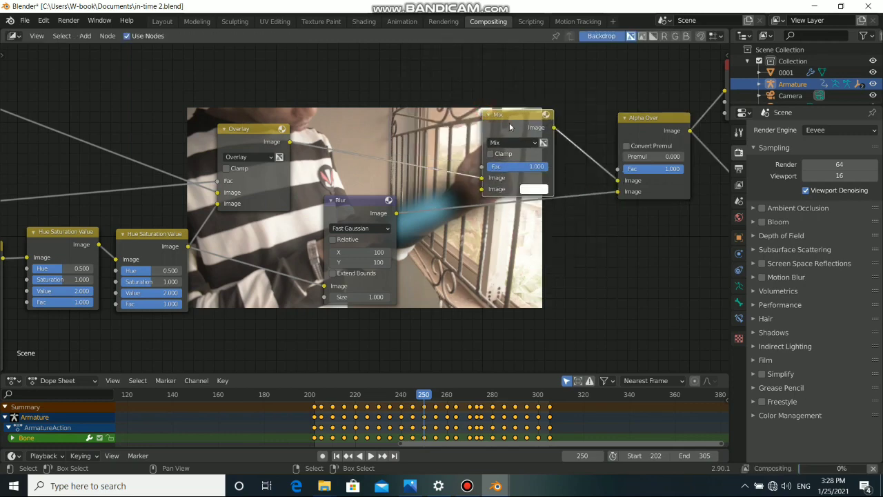
left_click_drag(397, 213, 482, 190)
mouse_move(617, 191)
left_mouse_down()
mouse_move(610, 180)
mouse_move(617, 191)
left_mouse_up()
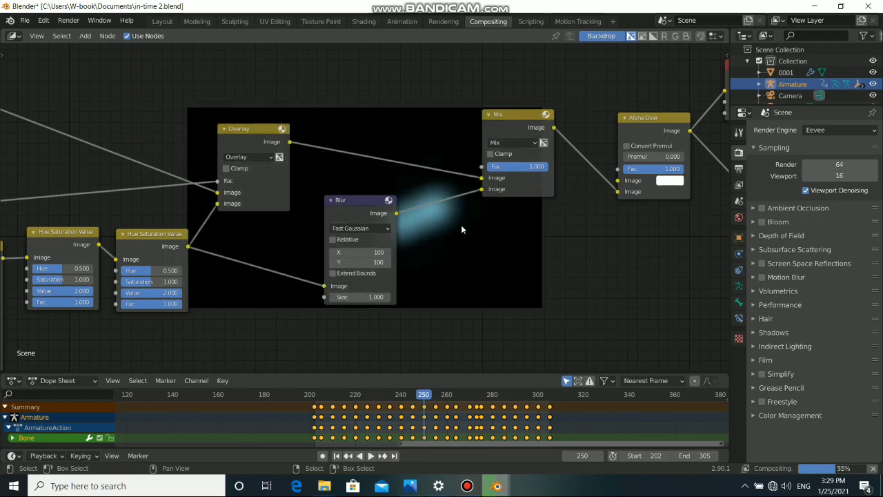
Set the Mix node's blending mode to Screen and shift the Blur node slightly away from it.
middle_click_drag(418, 213, 395, 197)
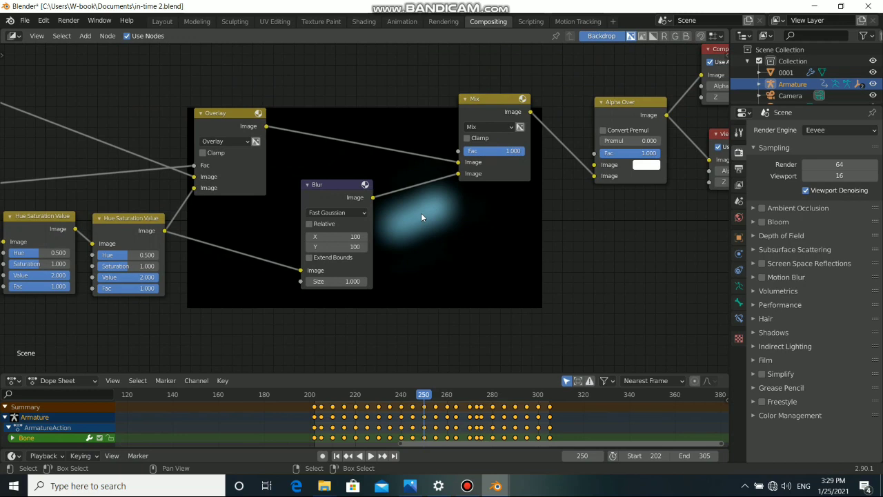
middle_click_drag(443, 212, 470, 219)
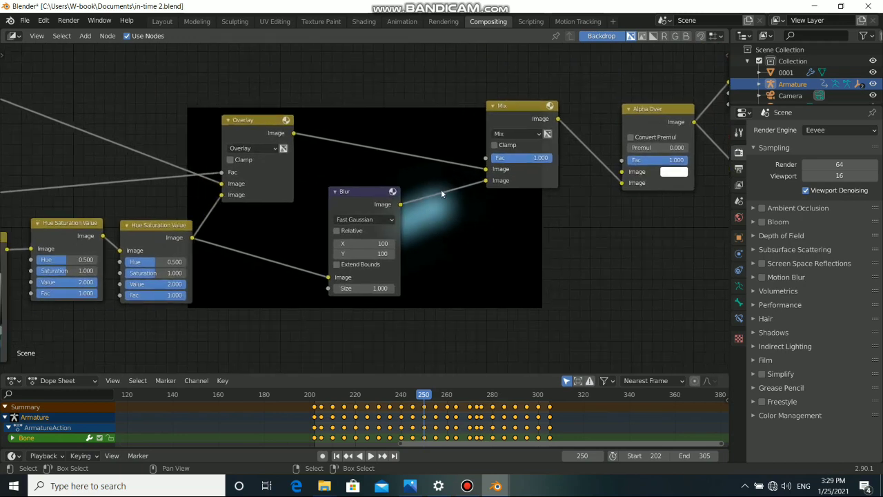
left_click(509, 117)
left_click_drag(511, 138, 505, 135)
left_click(504, 133)
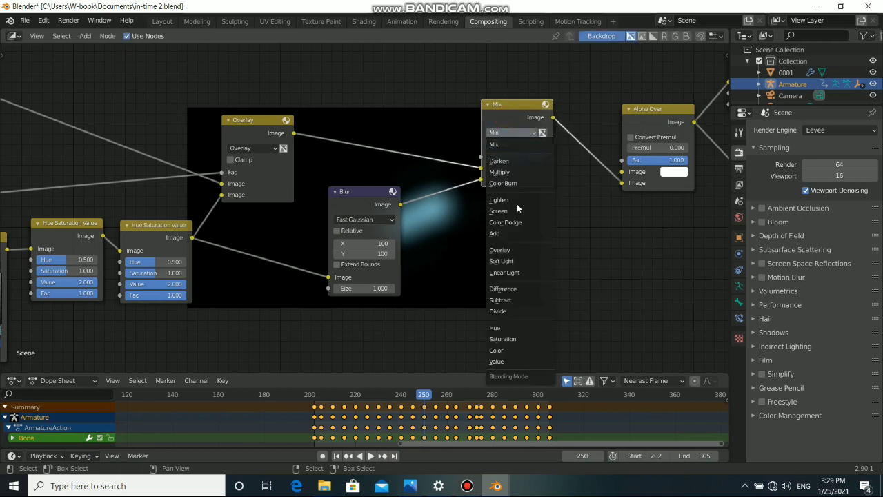
left_click(516, 210)
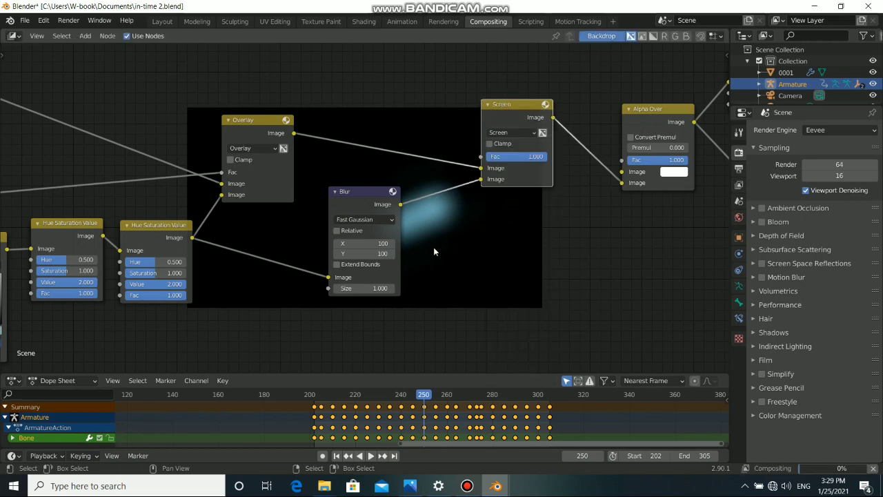
left_click_drag(367, 203, 358, 207)
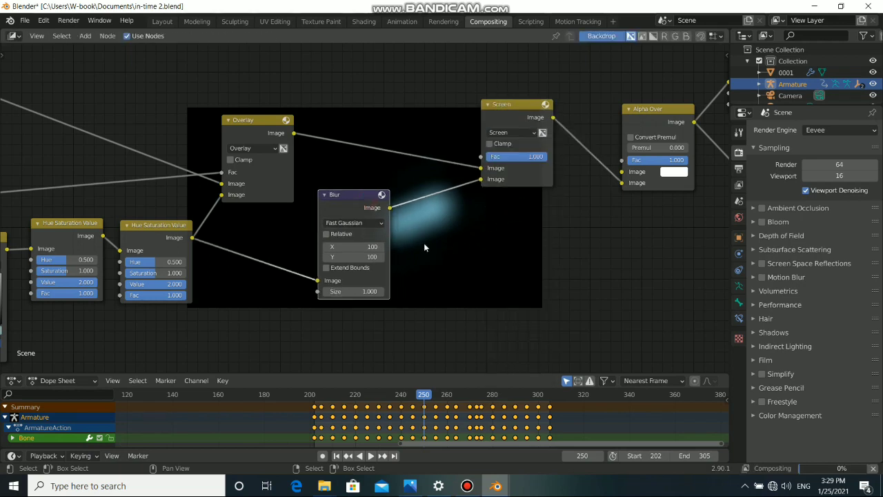
middle_click_drag(424, 242, 376, 202)
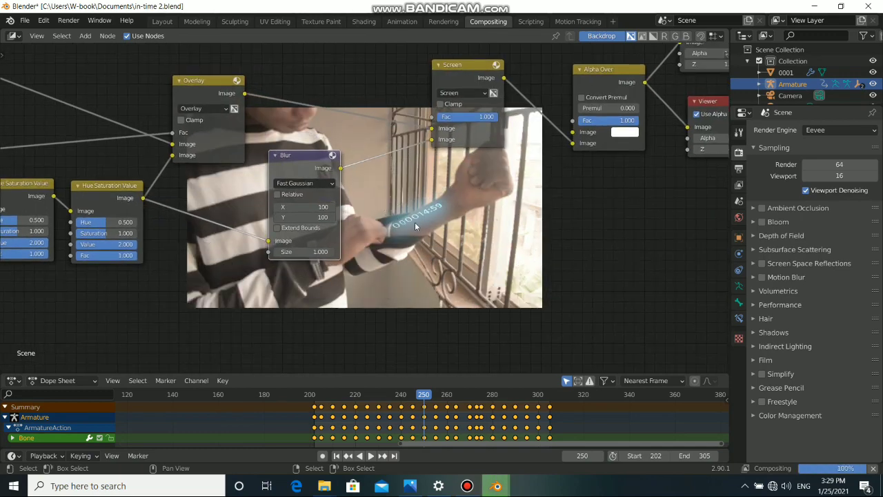
Enlarge the backdrop preview and move the Blur node closer to the Screen node.
scroll(376, 202, "up", 2)
key("alt+v")
key("alt+v")
key("alt+v")
key("alt+v")
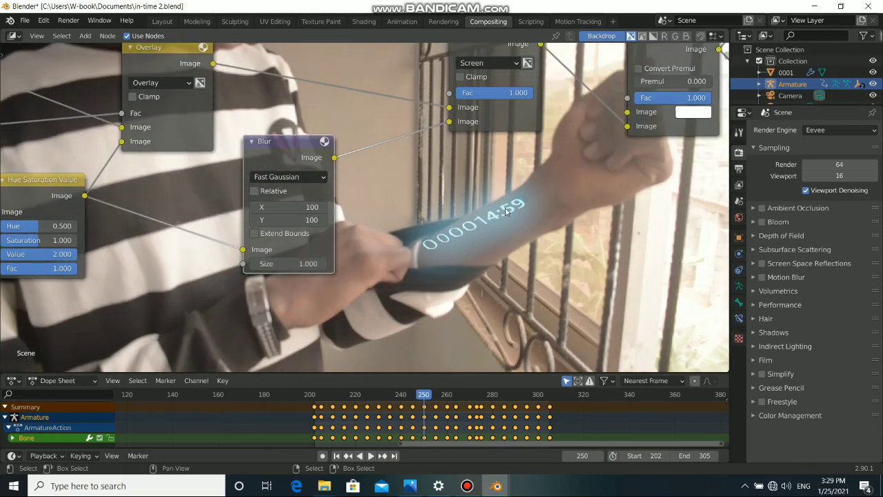
middle_click_drag(424, 226, 442, 247)
left_click_drag(334, 189, 412, 194)
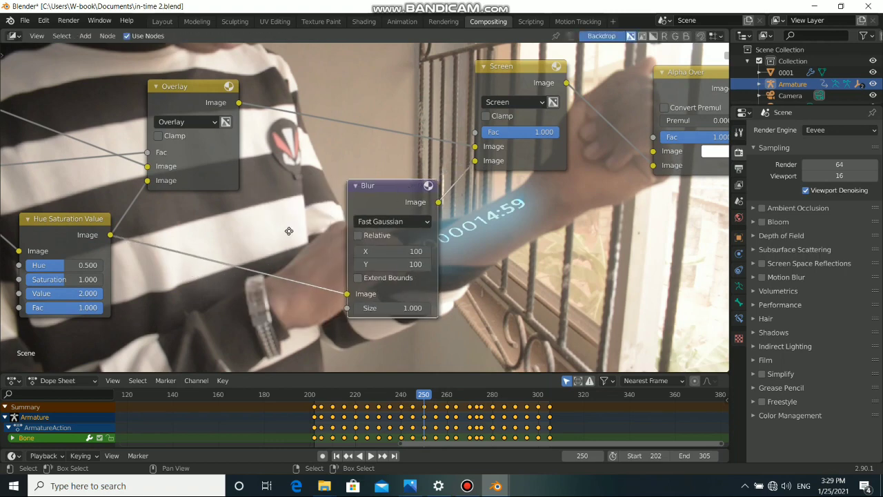
Duplicate the second Hue Saturation Value node and insert the copy into the link feeding the Blur node.
middle_click_drag(289, 231, 379, 196)
middle_click_drag(161, 203, 185, 202)
left_click(176, 199)
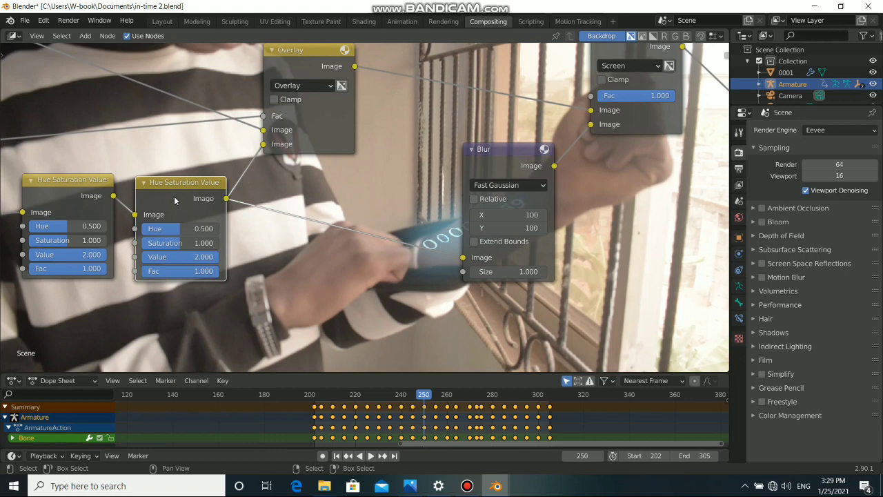
key("g")
left_click_drag(336, 228, 388, 229)
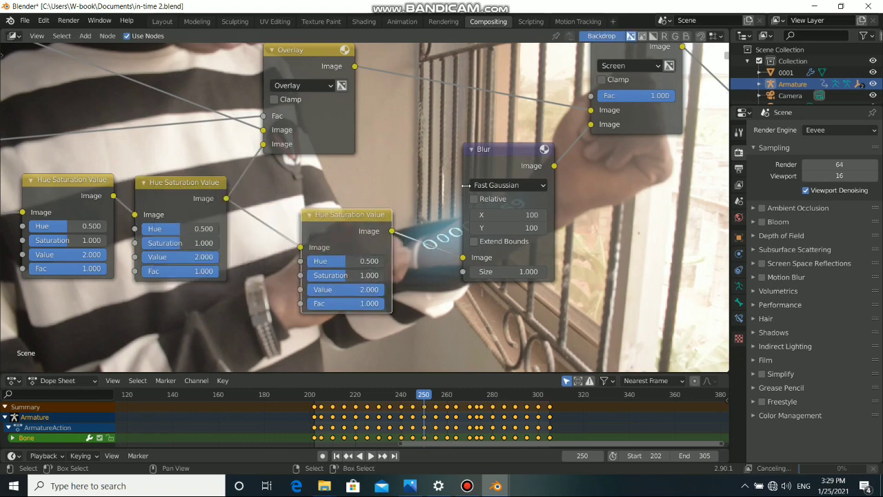
Set the Screen node's Fac to 0.227 and move the Alpha Over node farther away from it.
middle_click_drag(409, 217, 235, 218)
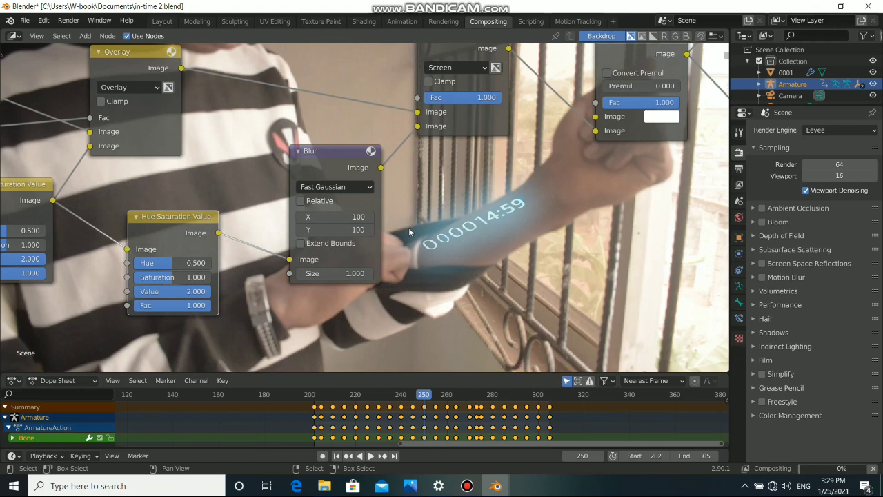
scroll(425, 197, "up", 2, "shift")
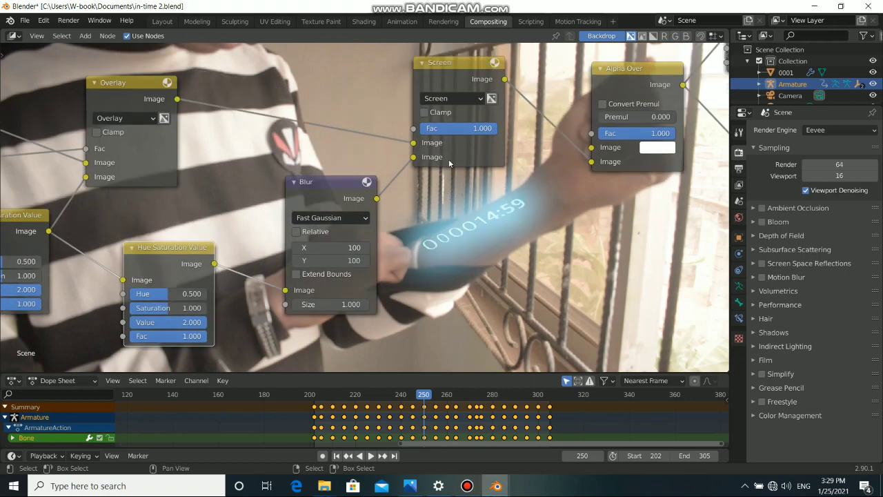
left_click_drag(483, 132, 442, 131)
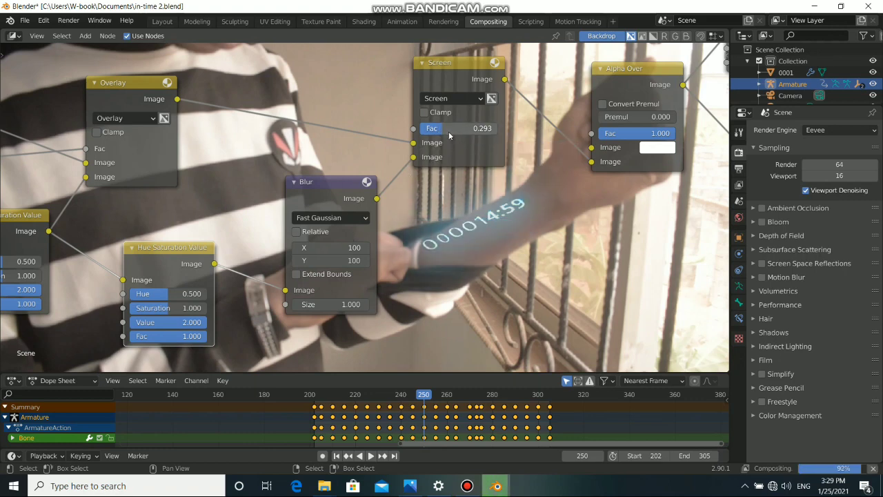
left_click_drag(448, 133, 445, 134)
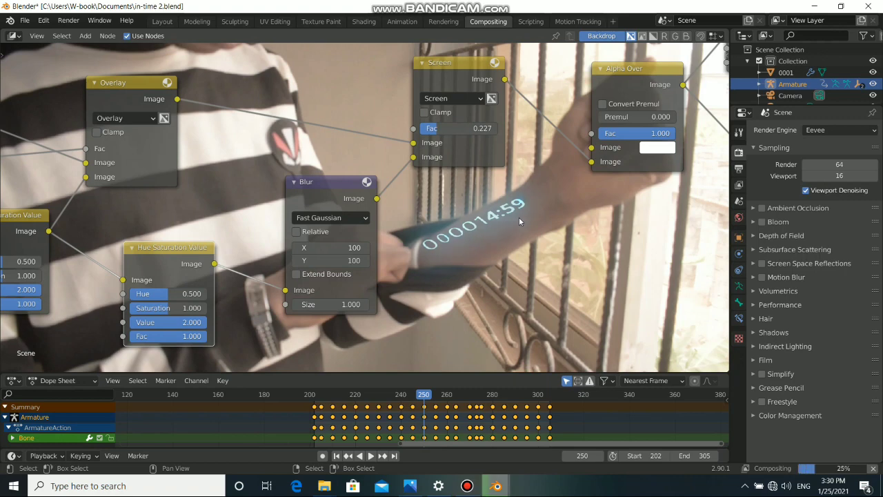
scroll(455, 225, "down", 4)
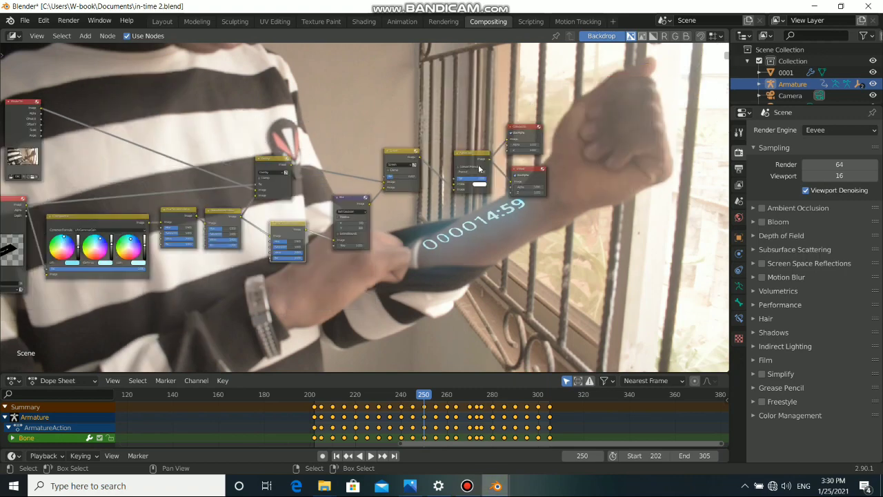
left_click_drag(466, 156, 583, 139)
Insert a Color Correction node into the link between the Movie Clip and Overlay nodes.
middle_click_drag(231, 175, 412, 207)
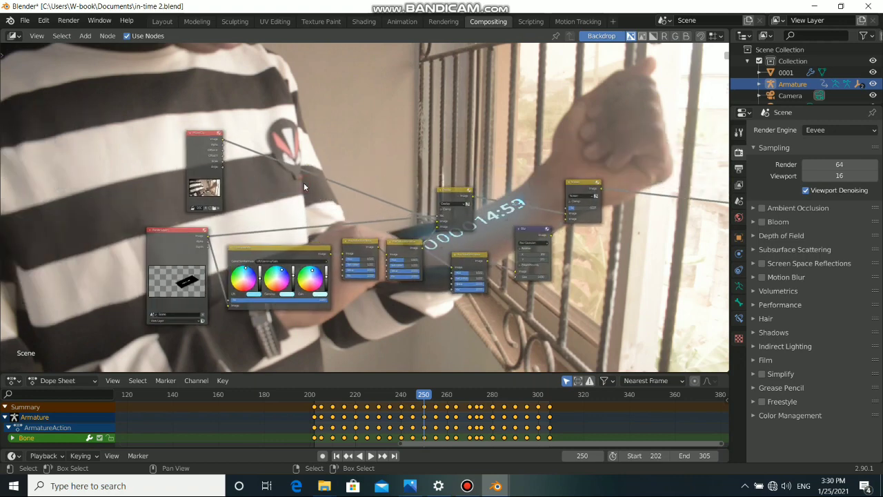
key("shift+a")
mouse_move(304, 183)
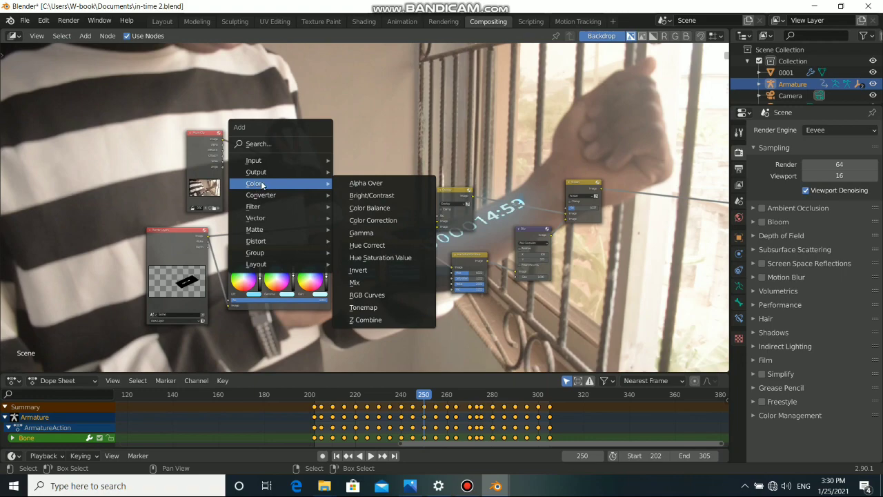
left_click(376, 220)
left_click(281, 125)
Set the Color Correction node's master gamma to 0.662 and shrink the backdrop preview.
scroll(336, 148, "up", 4)
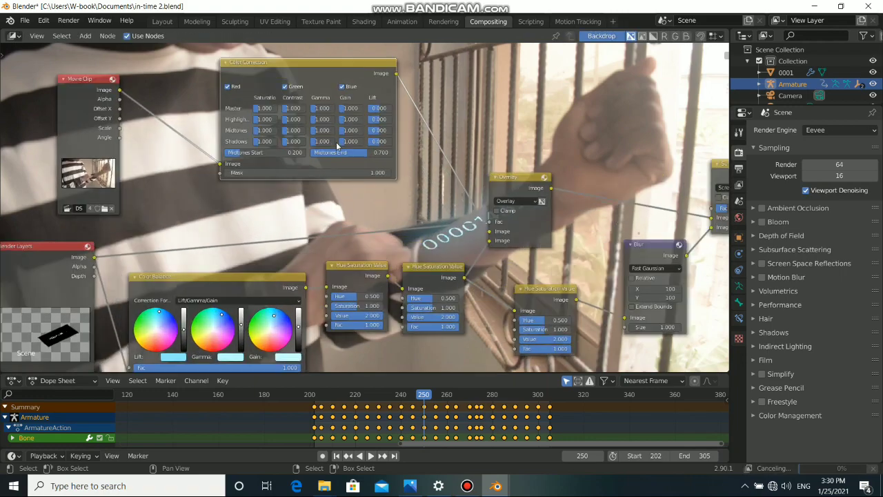
scroll(340, 160, "up", 3)
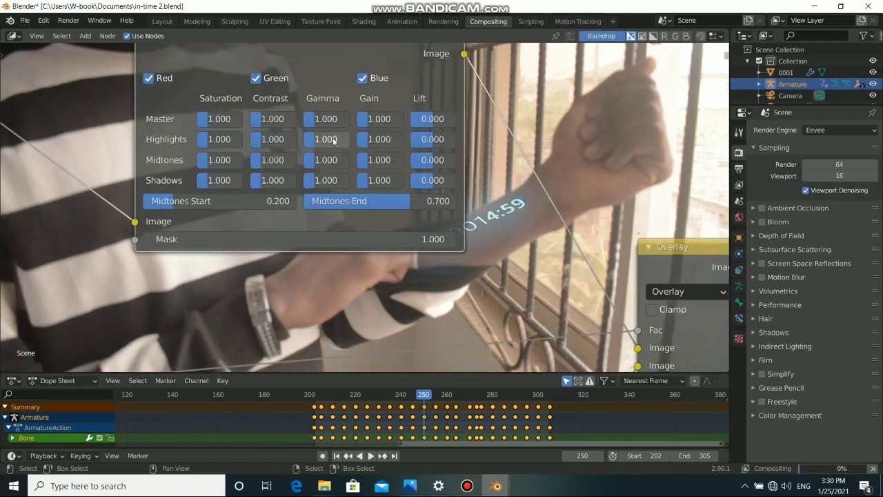
left_click_drag(343, 156, 332, 157)
left_click_drag(333, 119, 308, 119)
middle_click_drag(603, 148, 341, 182)
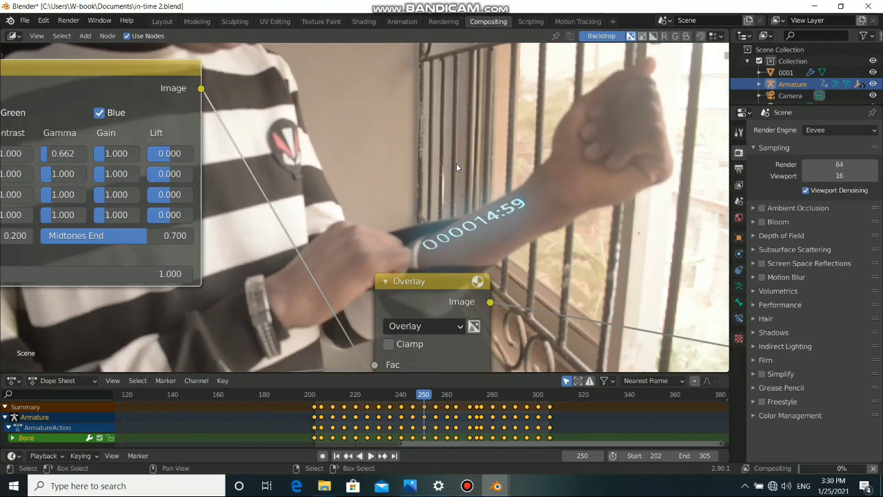
key("v")
key("v")
Insert a Color Balance node into the link between the Screen and Alpha Over nodes.
middle_click_drag(549, 253, 463, 200)
middle_click_drag(462, 241, 343, 170)
middle_click_drag(524, 252, 287, 173)
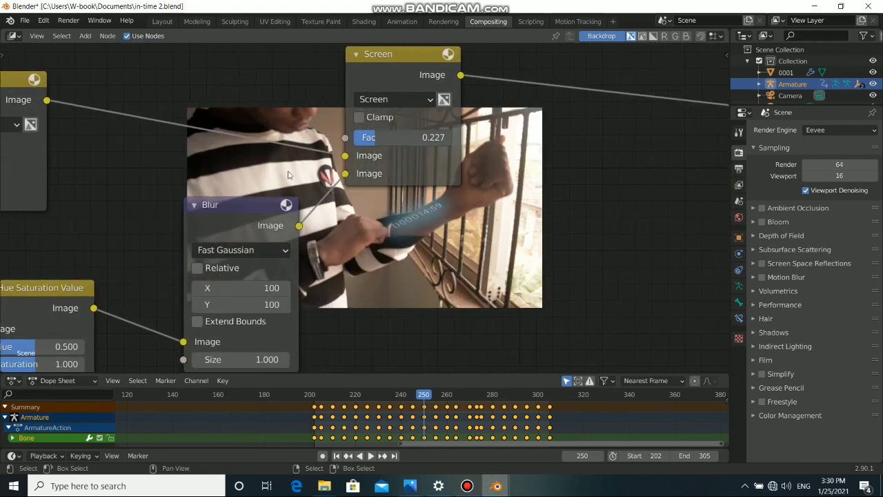
middle_click_drag(521, 180, 431, 244)
scroll(438, 223, "down", 3)
scroll(428, 226, "down", 1)
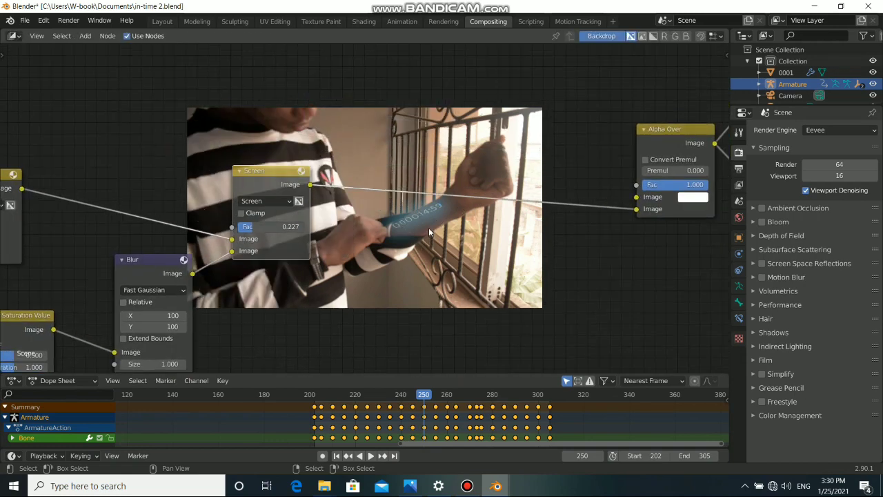
key("shift+a")
mouse_move(429, 228)
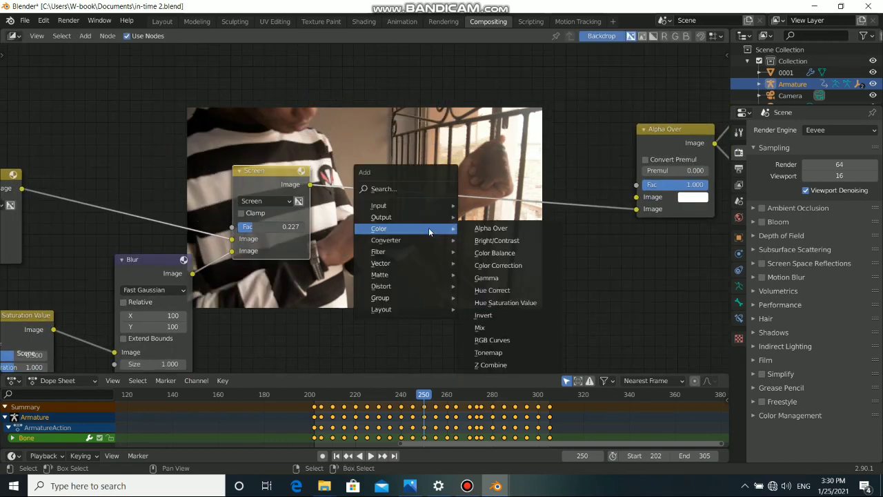
left_click(495, 253)
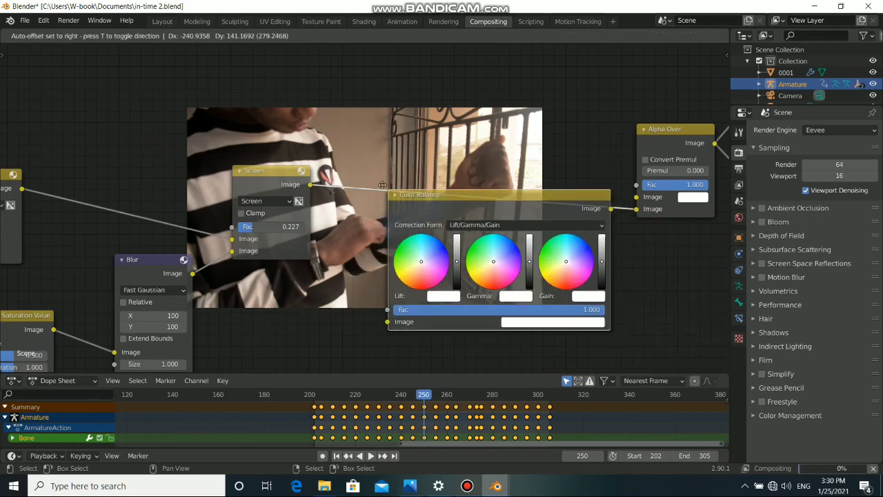
left_click(436, 207)
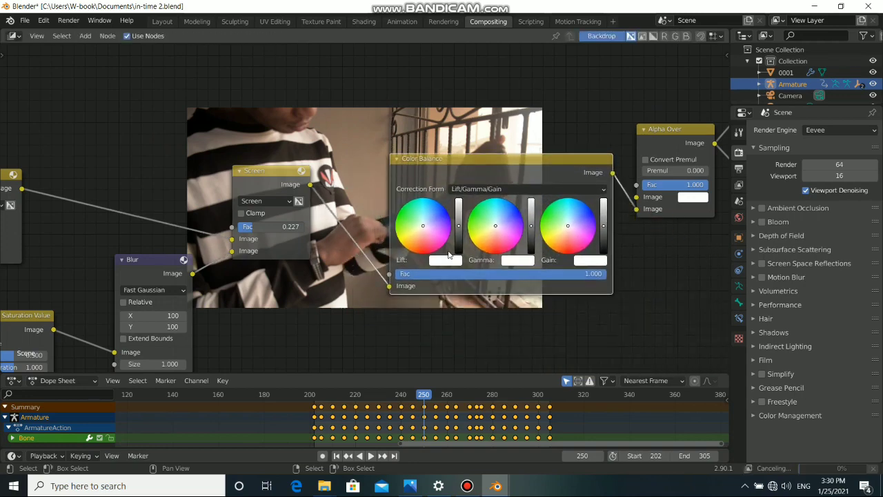
Tint the new Color Balance node's Lift slightly blue and shift the Screen node a little away from it.
left_click_drag(426, 223, 426, 219)
left_click_drag(291, 180, 279, 180)
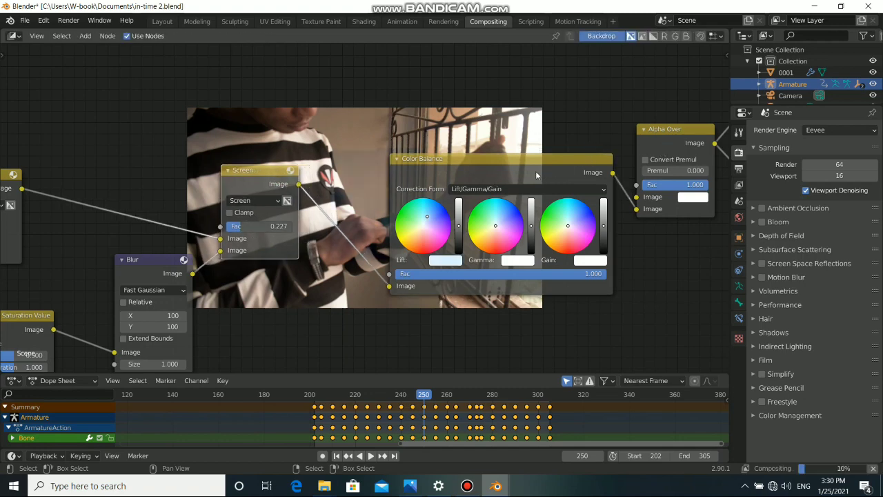
middle_click_drag(351, 206, 415, 214)
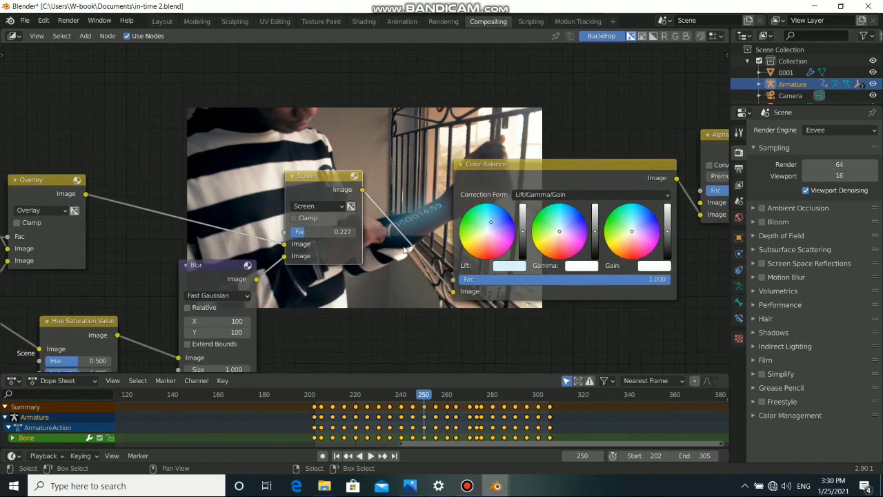
Insert a Color Correction node between the Screen and Color Balance nodes.
key("shift+a")
mouse_move(402, 250)
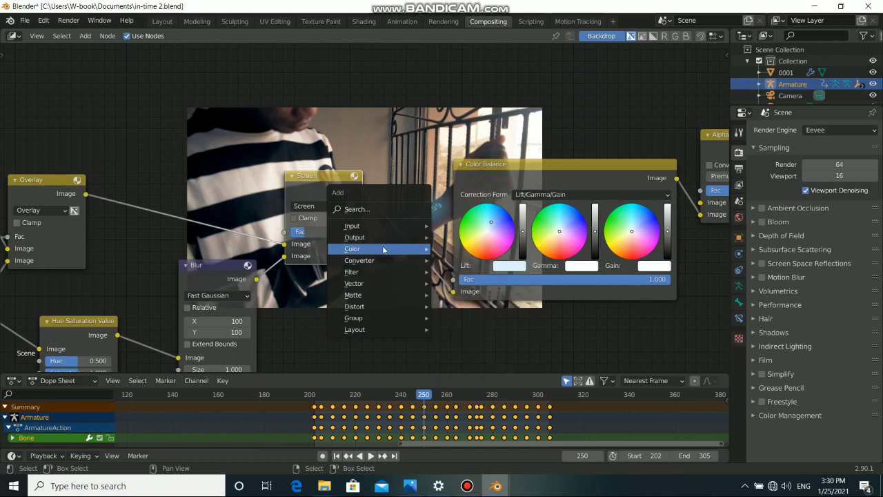
left_click(483, 286)
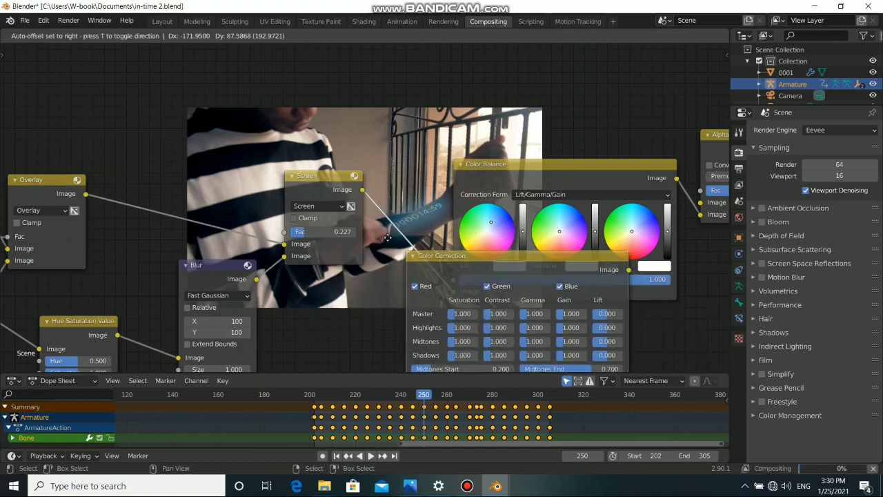
left_click(464, 240)
left_click_drag(465, 240, 482, 181)
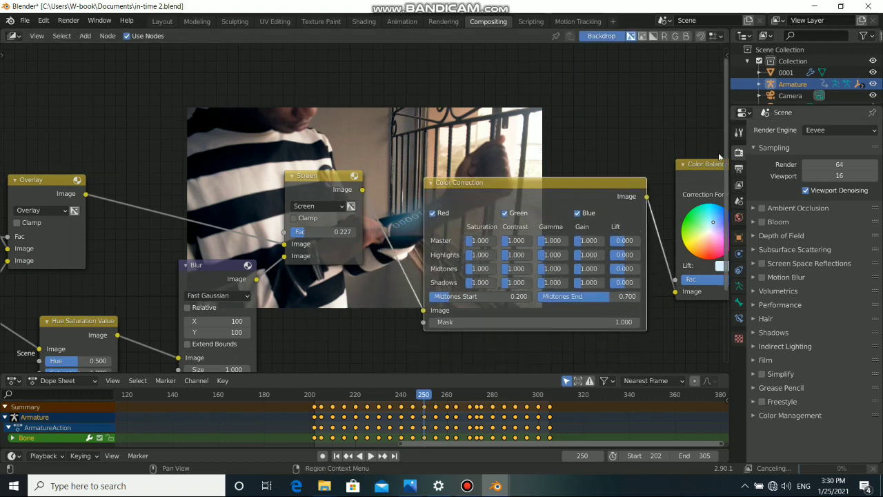
Set the new Color Correction node's saturation to 1.338 for Master and Highlights, 1.225 for Midtones and 1.394 for Shadows.
scroll(607, 155, "down", 2, "ctrl")
middle_click_drag(608, 155, 601, 138)
scroll(422, 229, "up", 2)
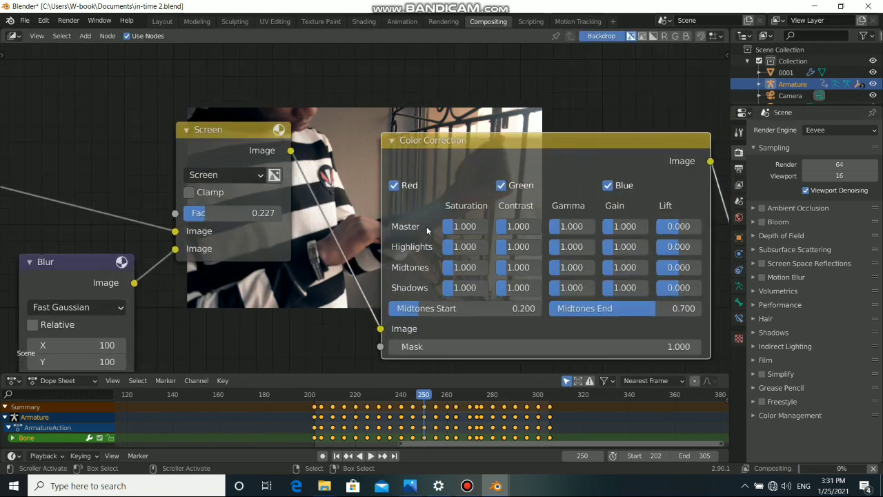
left_click_drag(464, 267, 477, 226)
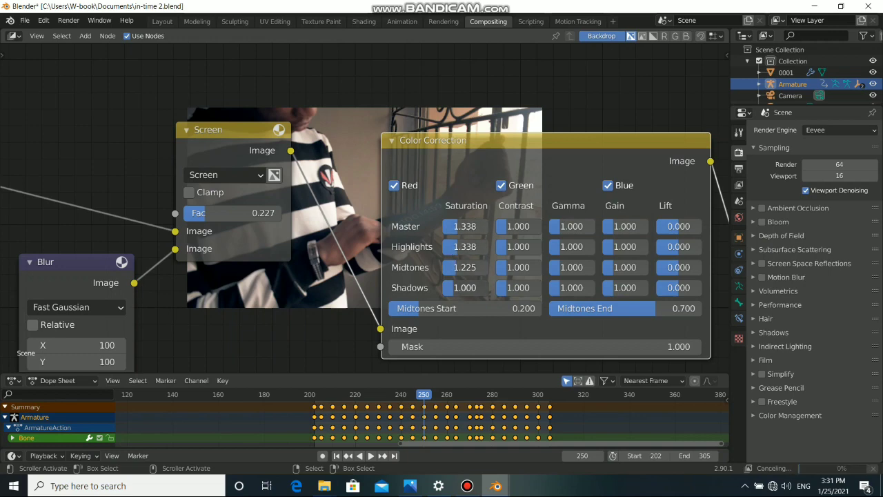
left_click_drag(457, 288, 474, 288)
middle_click_drag(360, 241, 311, 7)
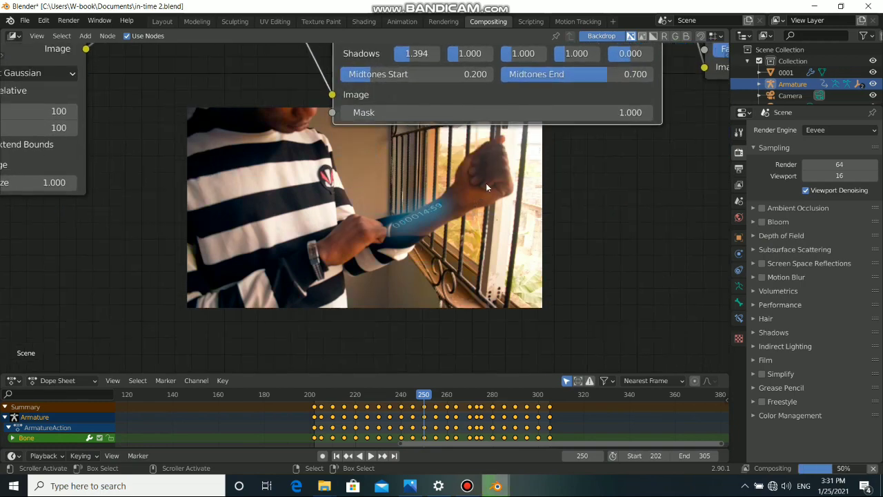
Set the Screen node's Fac to 0.173 to soften the glow.
scroll(485, 183, "down", 6)
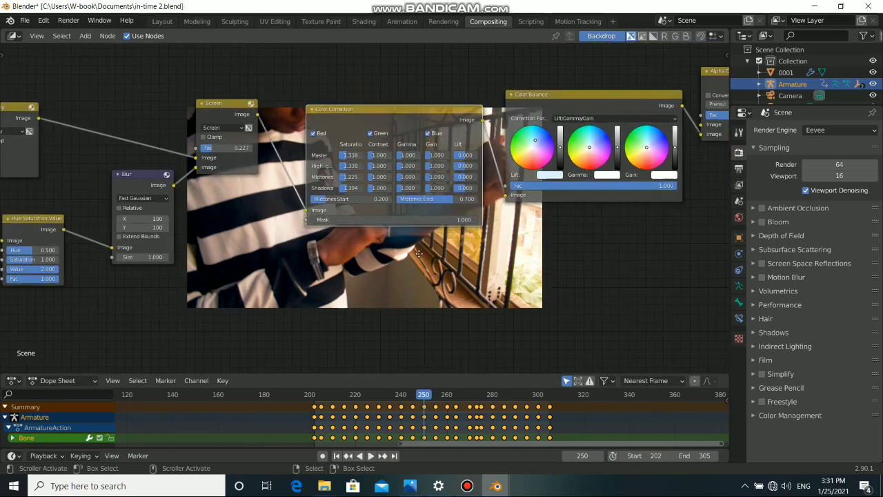
middle_click_drag(419, 254, 489, 327)
scroll(413, 208, "down", 1)
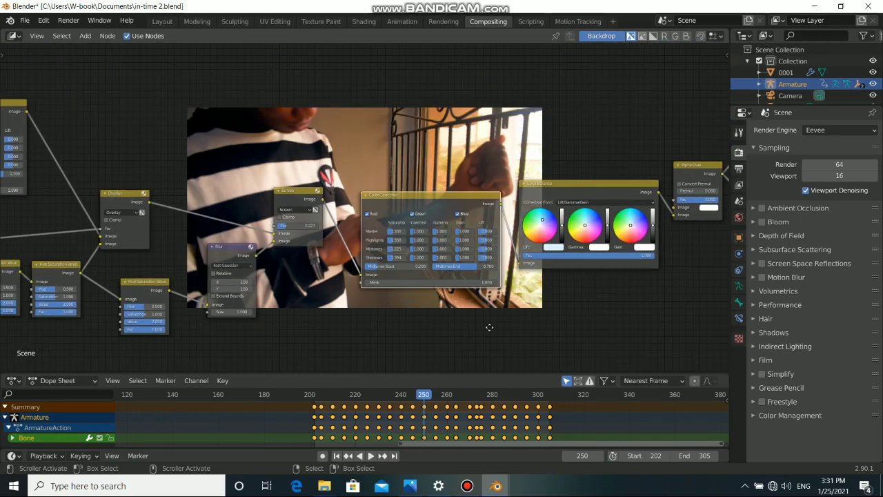
middle_click_drag(283, 288, 383, 282)
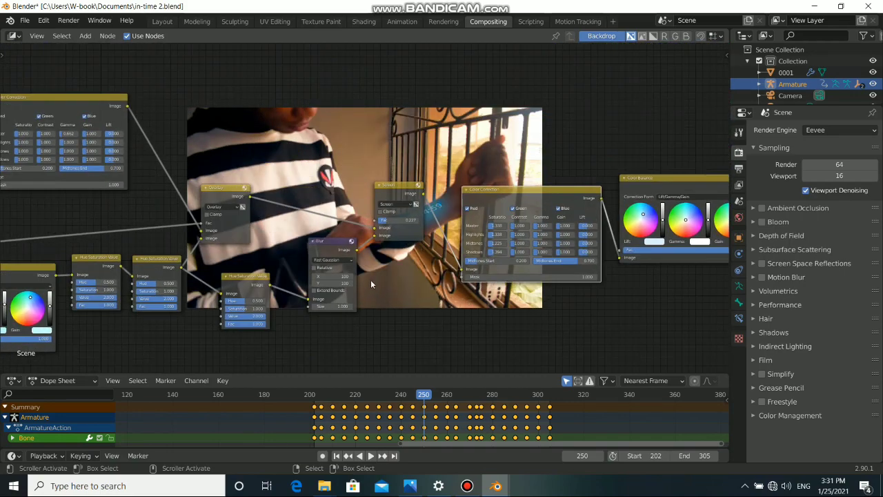
scroll(370, 284, "up", 2)
left_click_drag(414, 227, 400, 226)
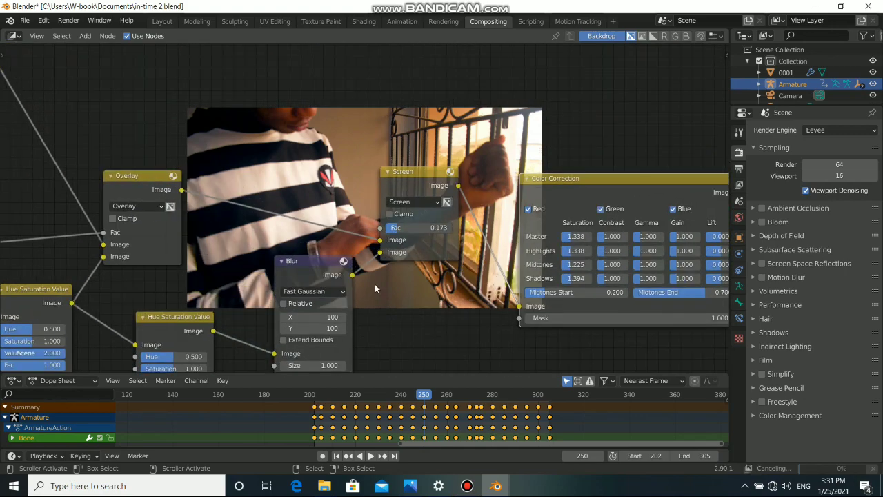
Rearrange the Color Balance and two Hue Saturation Value nodes, and insert a duplicated Hue Saturation Value node between them.
middle_click_drag(375, 288, 295, 231)
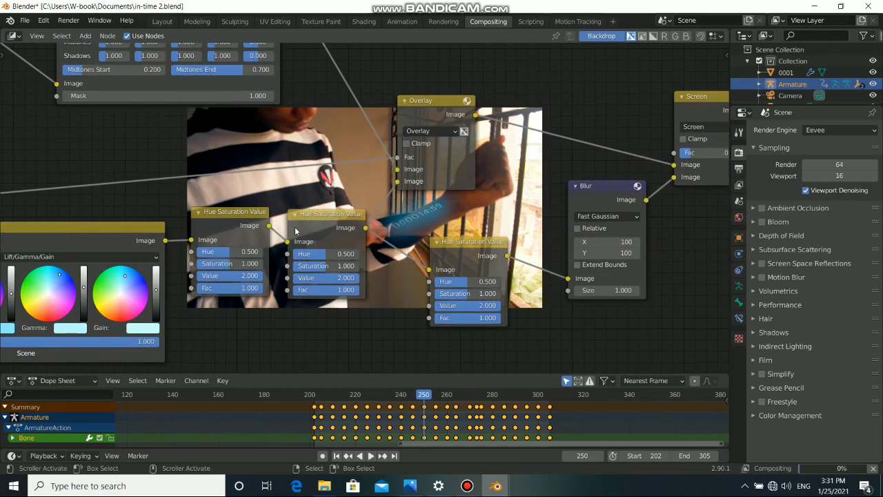
left_click_drag(327, 220, 338, 232)
left_click_drag(237, 221, 269, 234)
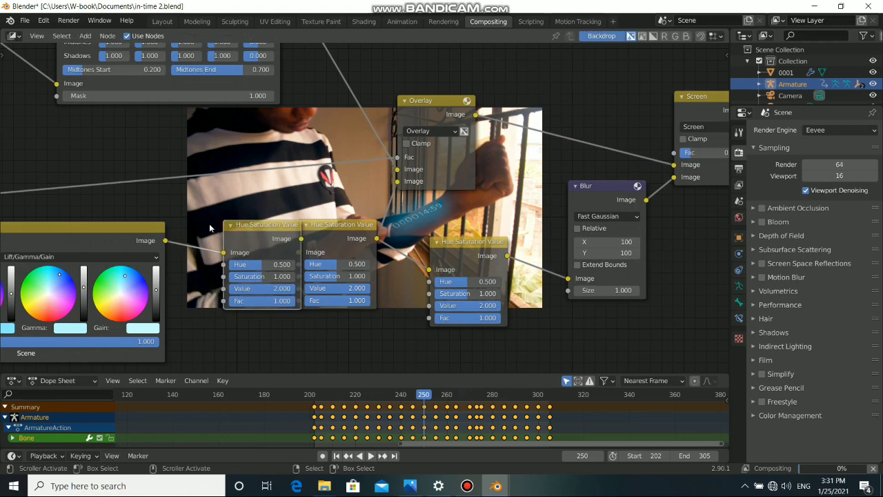
middle_click_drag(101, 234, 232, 249)
left_click_drag(231, 248, 160, 297)
left_click(394, 256)
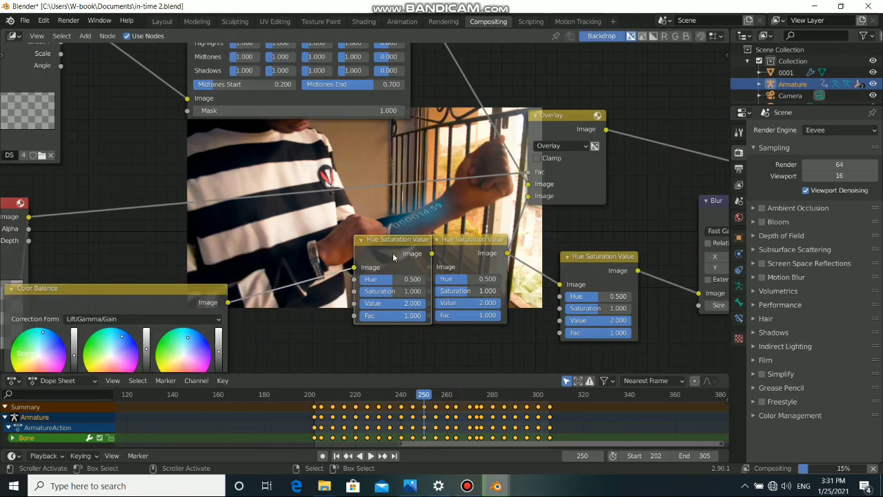
key("g")
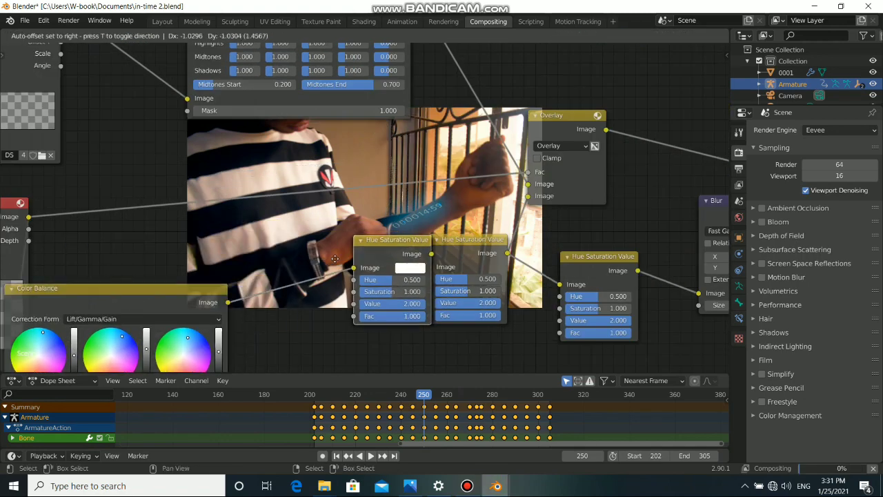
left_click(253, 271)
Set the Screen node's Fac to 0.087 to weaken the glow.
middle_click_drag(682, 232, 537, 232)
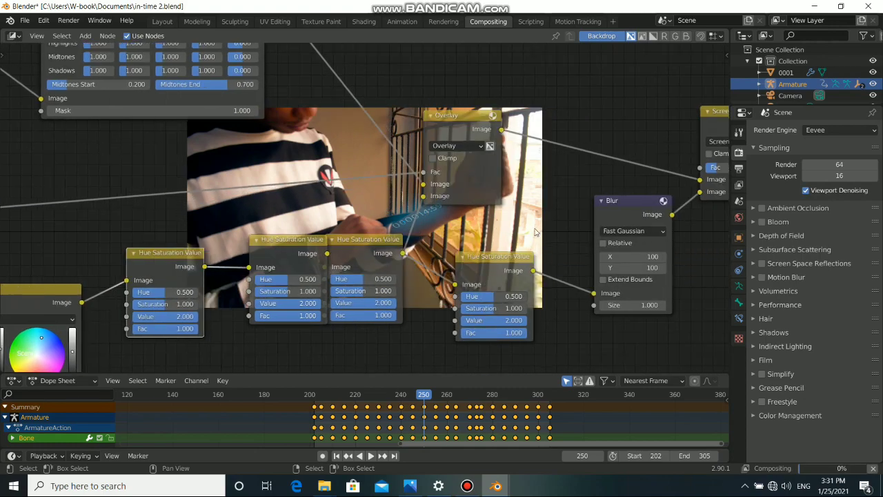
middle_click_drag(714, 247, 501, 233)
mouse_move(634, 271)
middle_mouse_down()
mouse_move(483, 236)
mouse_move(477, 214)
middle_mouse_up()
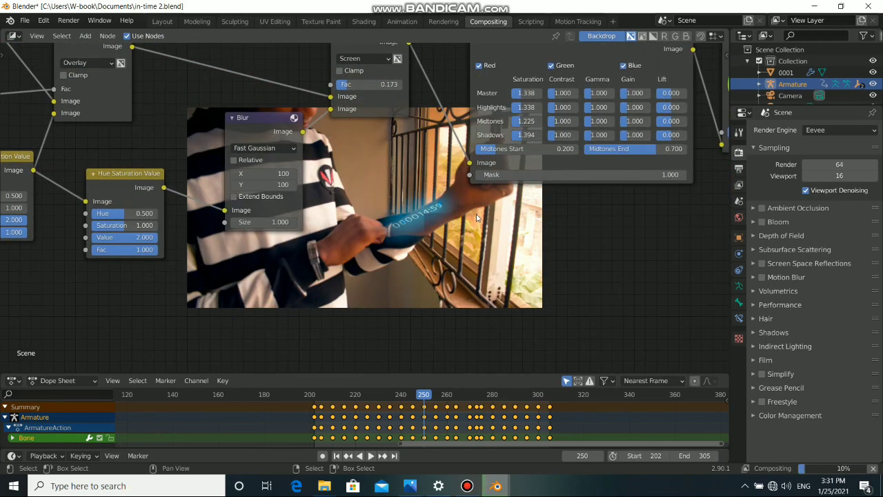
middle_click_drag(476, 218, 437, 283)
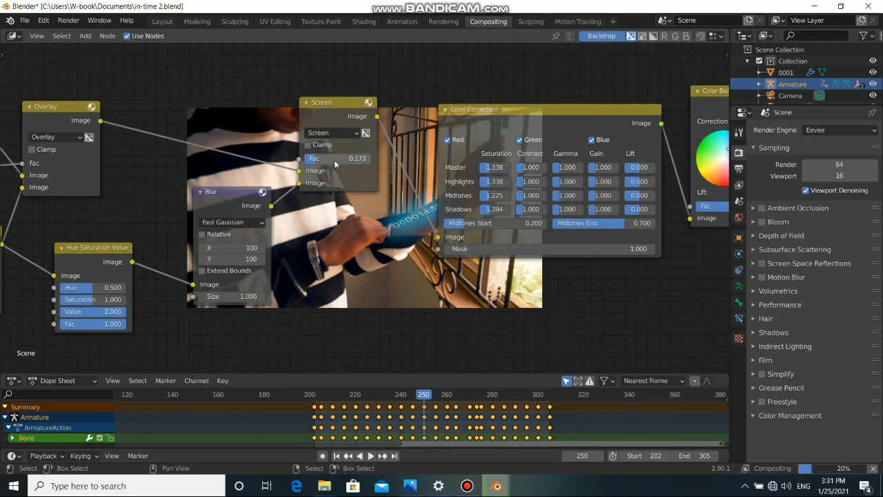
left_click_drag(334, 160, 331, 160)
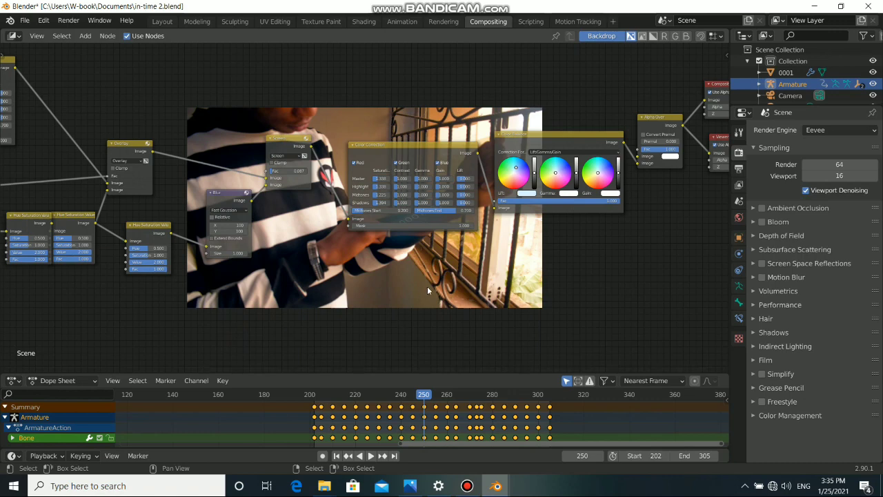
Open the Layout workspace, show the scene in Material Preview shading and go to frame 215.
left_click(162, 21)
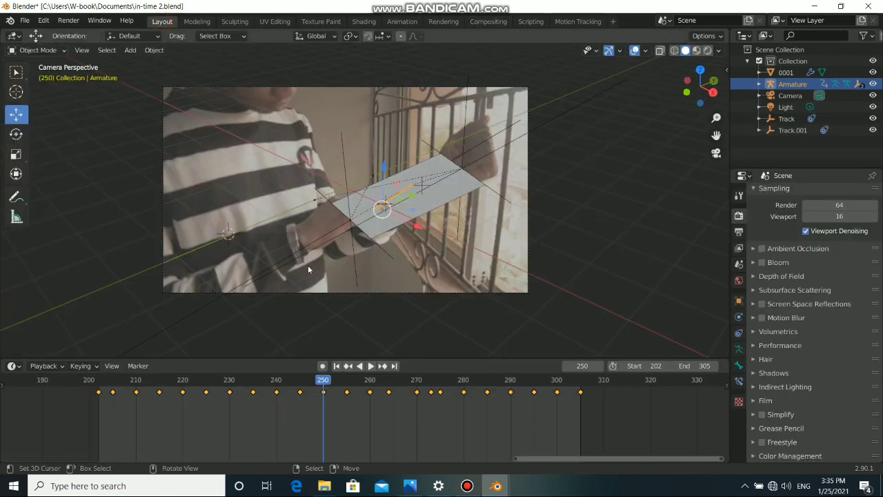
left_click(236, 416)
left_click_drag(235, 414, 187, 414)
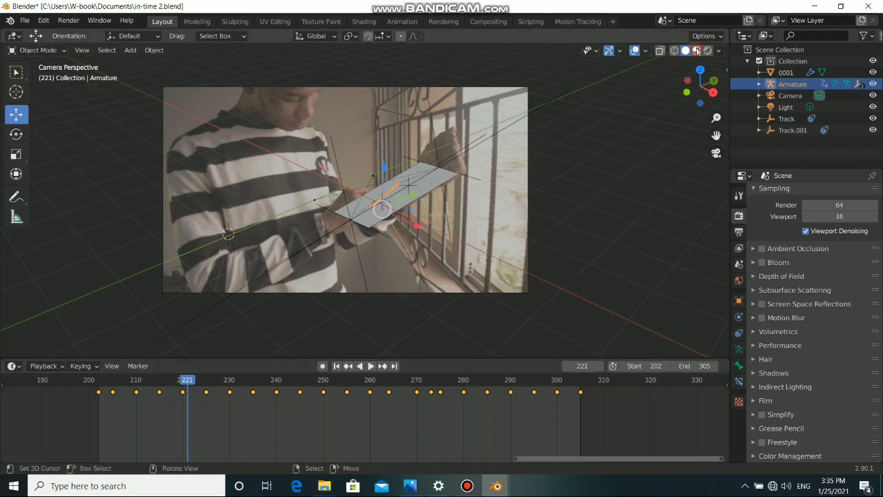
left_click(696, 50)
scroll(485, 209, "up", 3)
scroll(485, 207, "up", 2)
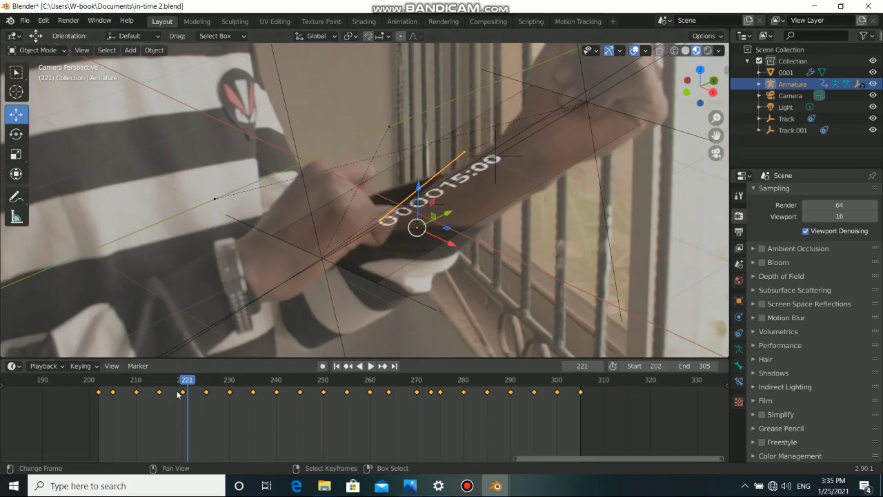
left_click(159, 416)
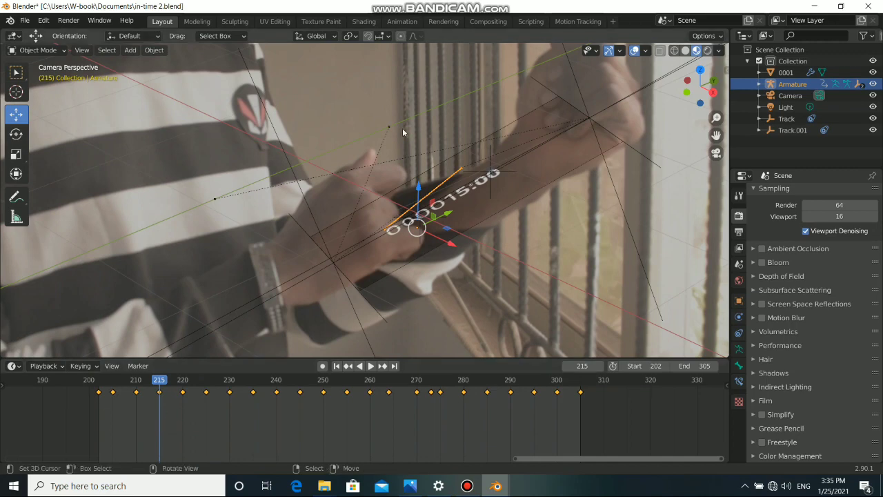
Render frame 215 as a still image and examine where the timer text meets the fingers.
left_click(69, 20)
left_click(84, 32)
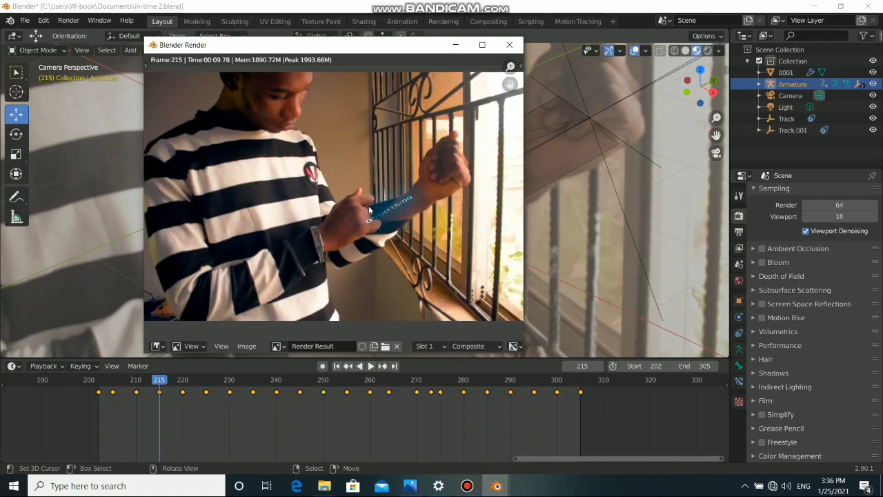
scroll(365, 206, "up", 5)
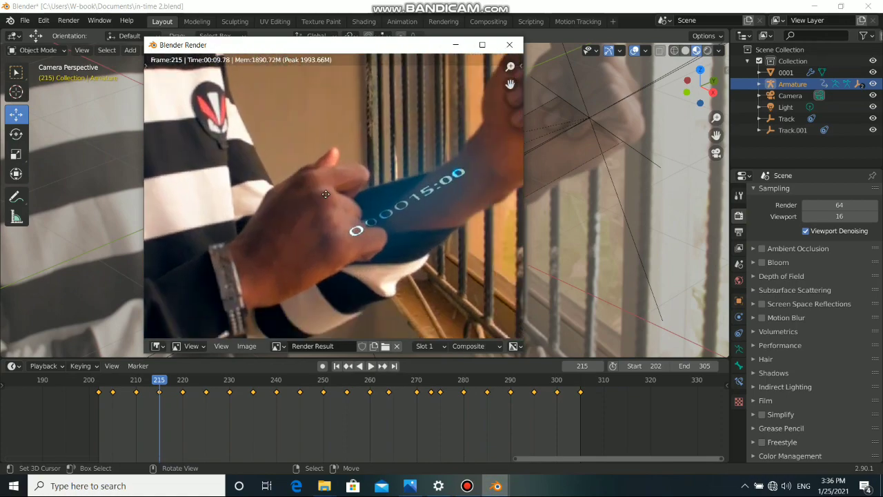
middle_click_drag(325, 194, 294, 182)
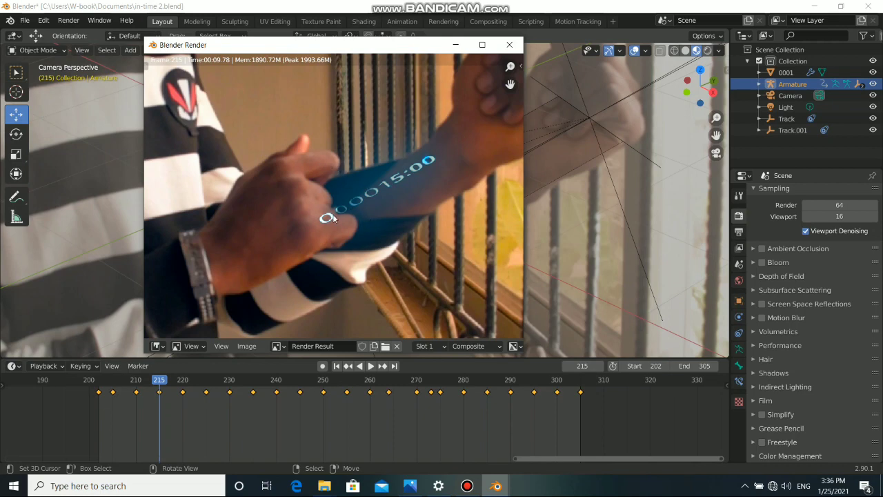
scroll(331, 191, "down", 4)
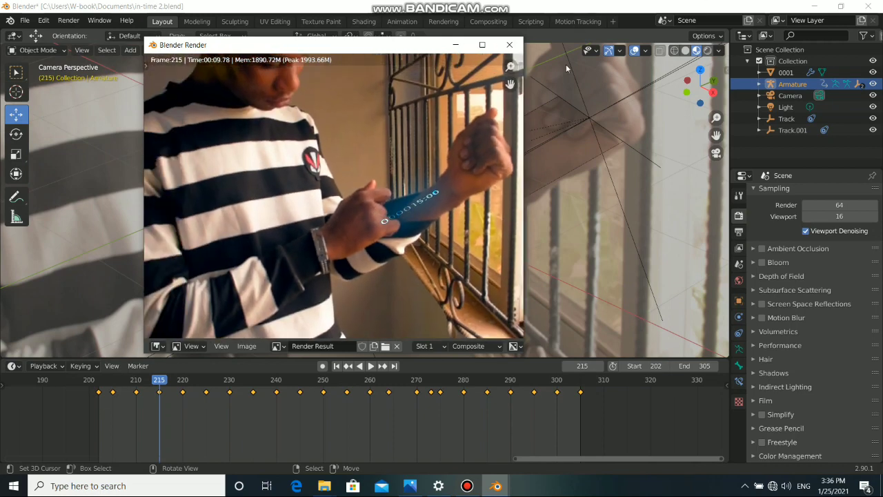
left_click(456, 46)
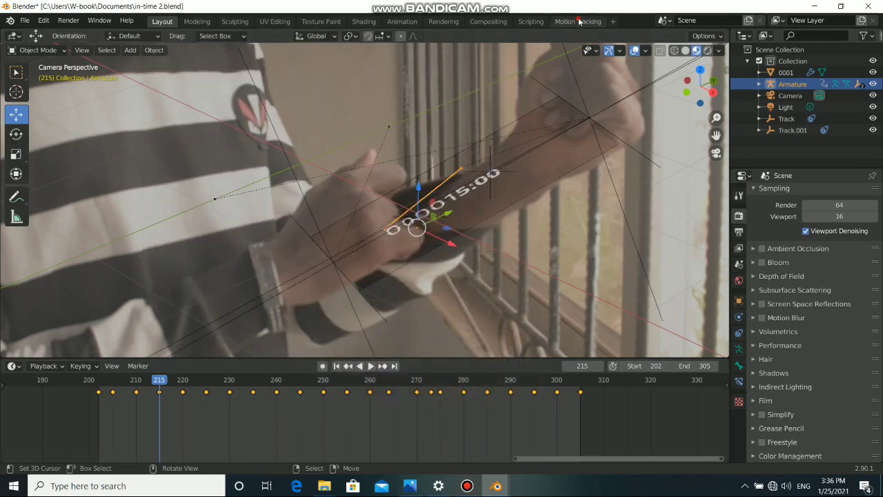
Open the Motion Tracking workspace, enlarge the clip editor and hide the tracking markers.
left_click(579, 22)
left_click_drag(480, 156, 482, 91)
key("n")
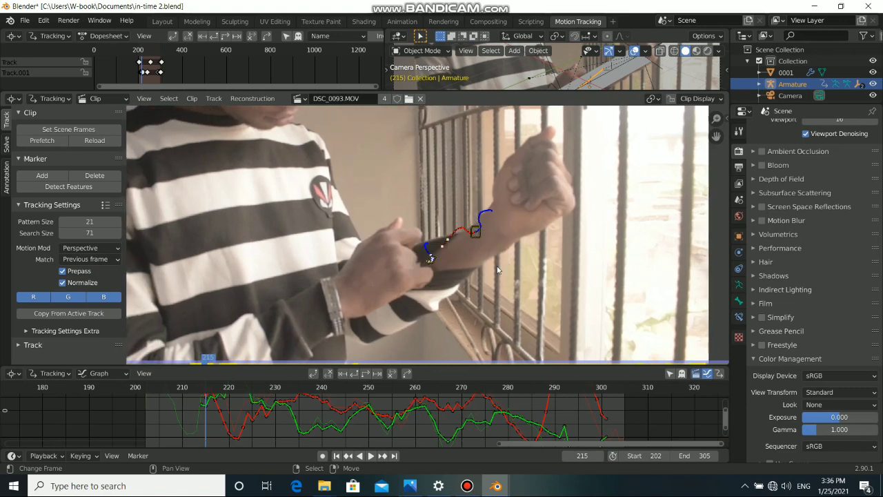
key("h")
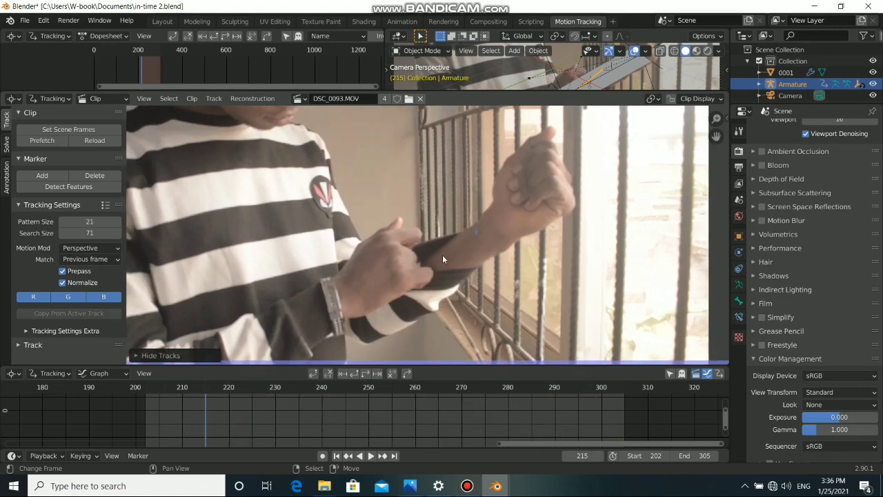
scroll(443, 260, "up", 2)
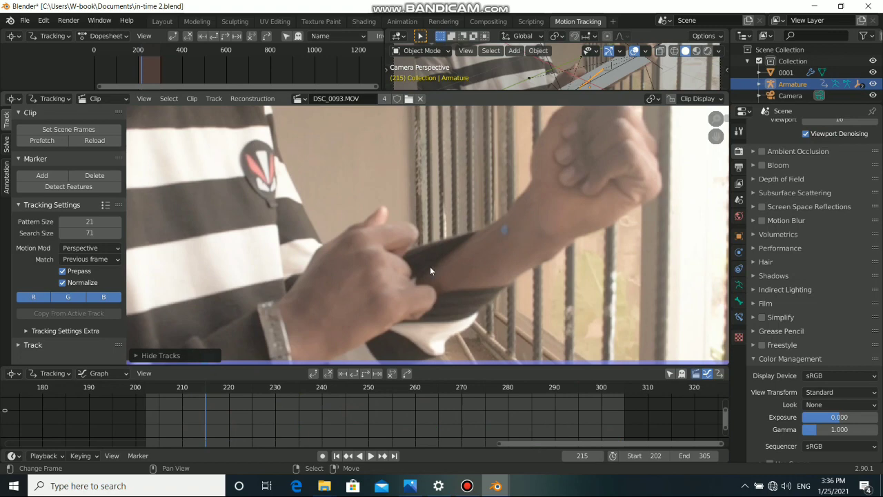
Switch the clip editor to Mask mode and create a new mask for the DSC_0093.MOV footage.
middle_click_drag(430, 271, 420, 218)
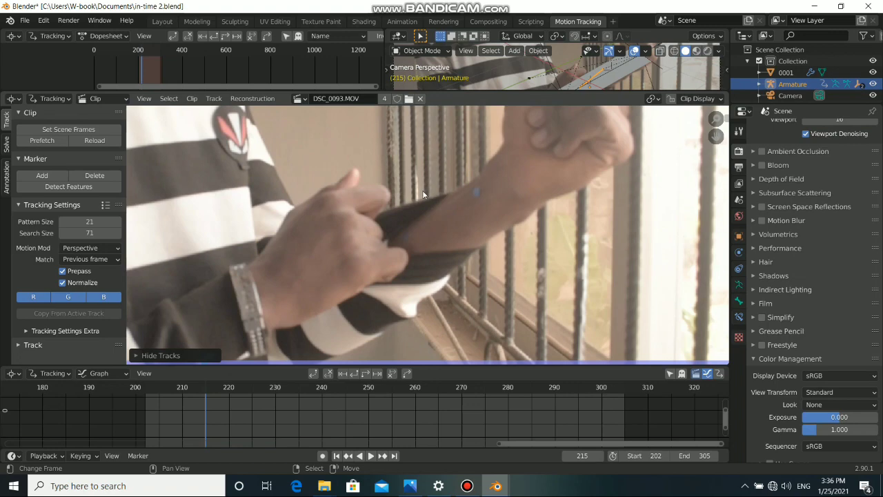
key("Tab")
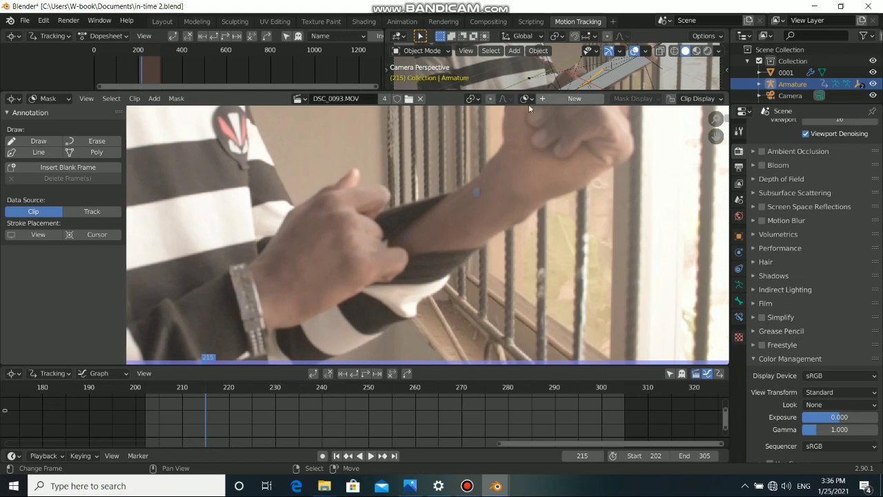
left_click(574, 99)
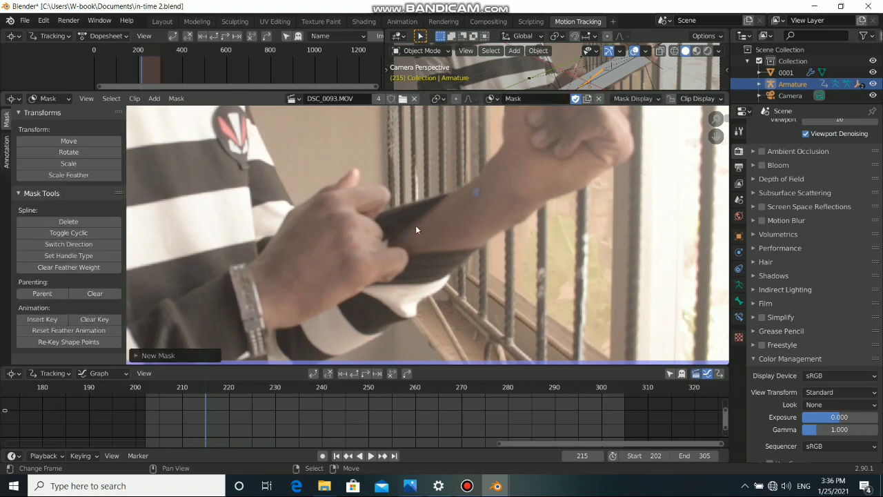
Start a mask spline at the index finger and trace the finger edges down to the tip nearest the forearm.
scroll(385, 219, "up", 4)
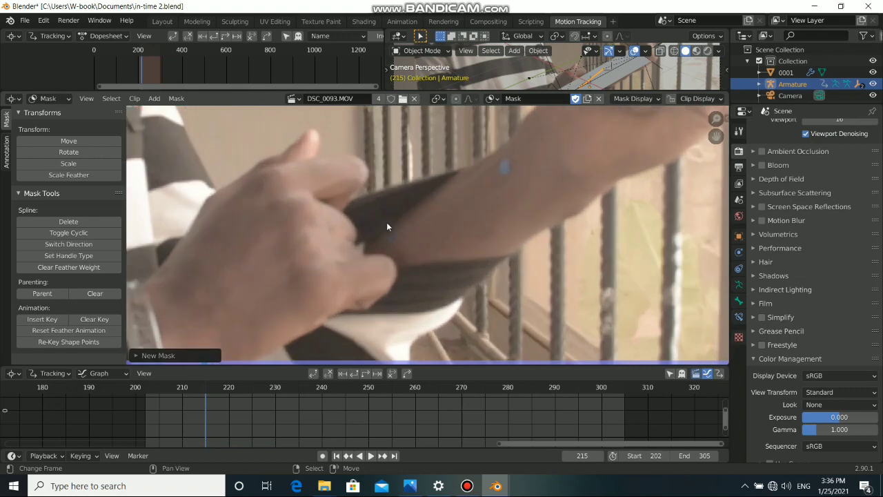
scroll(386, 222, "up", 2)
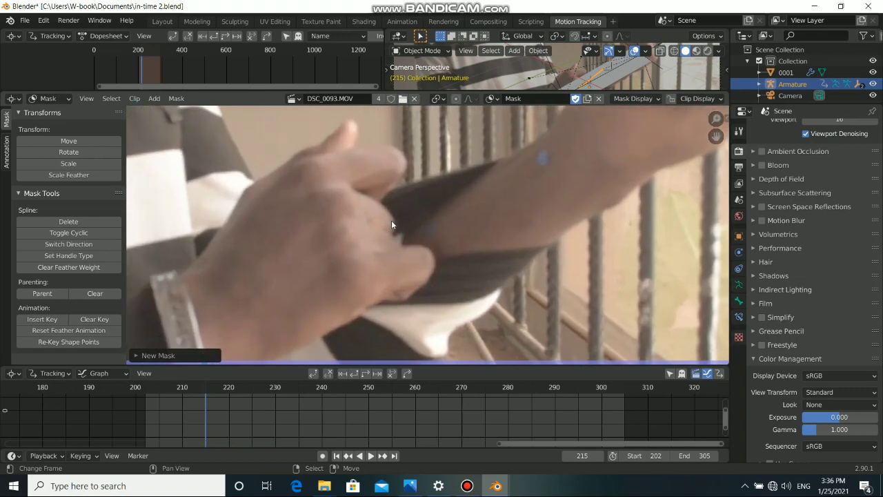
left_click(354, 147, "ctrl")
left_click(387, 143, "ctrl")
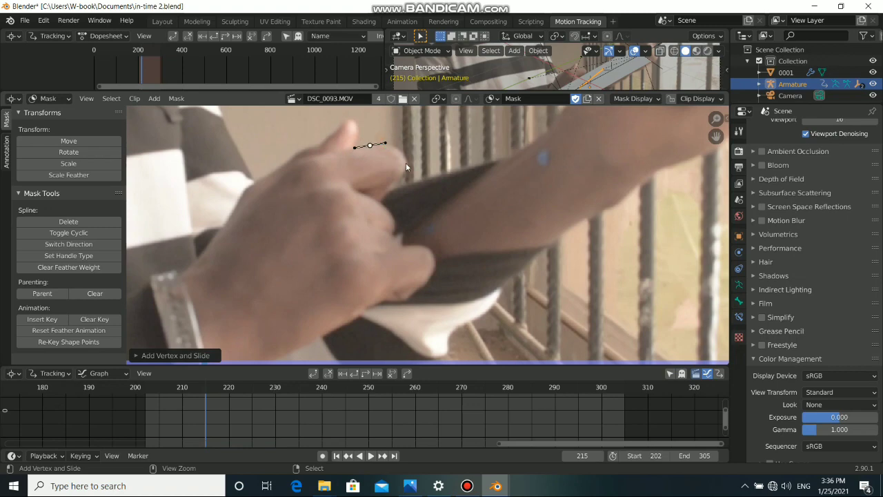
left_click(405, 164, "ctrl")
left_click(384, 191, "ctrl")
left_click(387, 229, "ctrl")
left_click(403, 243, "ctrl")
left_click(430, 254, "ctrl")
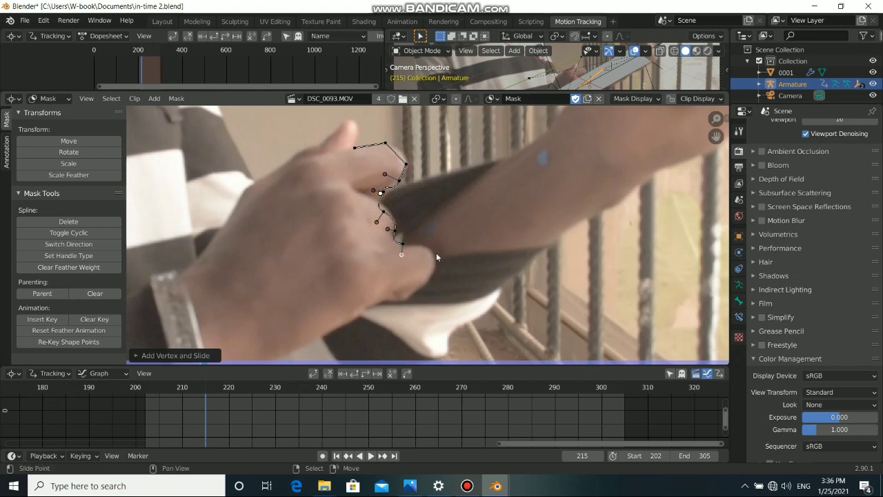
Continue the mask spline around the lower hand, wrist and back of the hand, and close it into a loop.
left_click(418, 291, "ctrl")
left_click(346, 321, "ctrl")
left_click(198, 325, "ctrl")
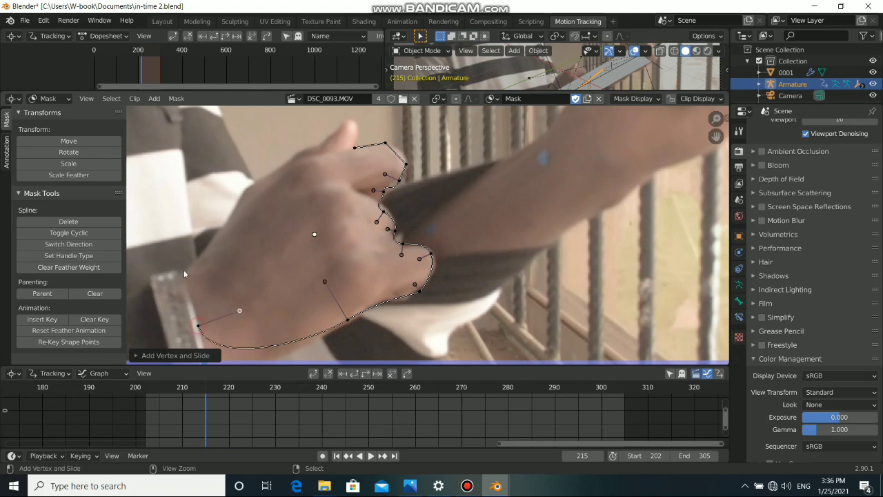
left_click(215, 213, "ctrl")
left_click(285, 153, "ctrl")
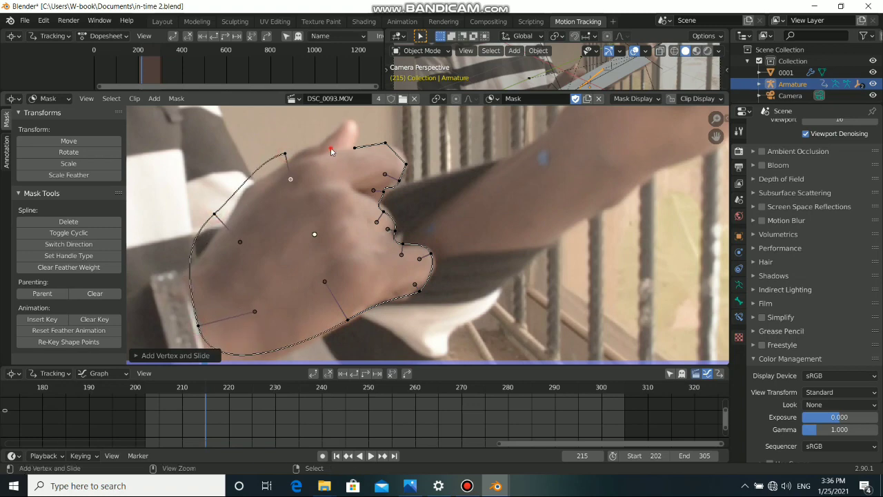
left_click(330, 148, "ctrl")
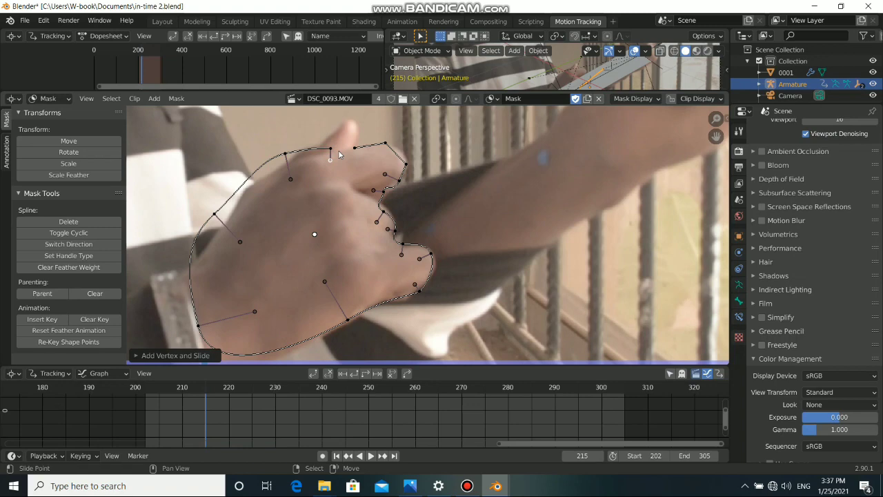
key("alt+c")
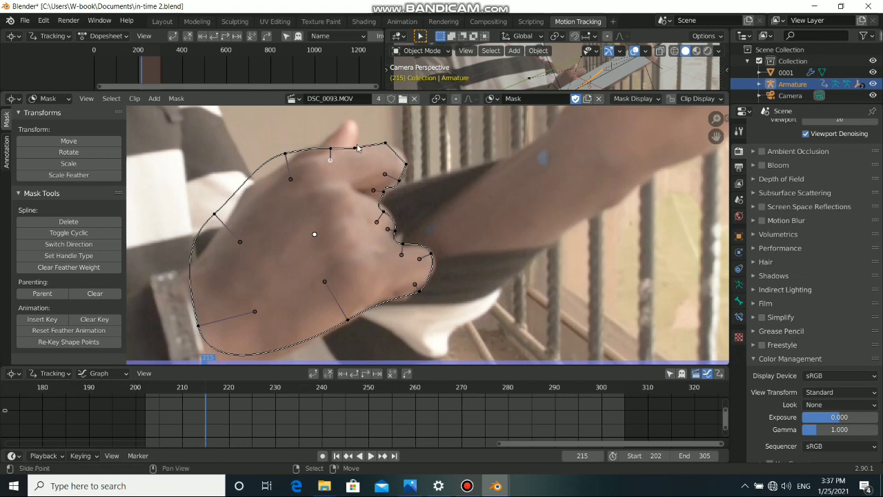
Adjust the mask points along the fingertips so the outline follows the finger edges over the forearm.
scroll(357, 148, "up", 4)
scroll(351, 148, "down", 4)
scroll(347, 202, "up", 4)
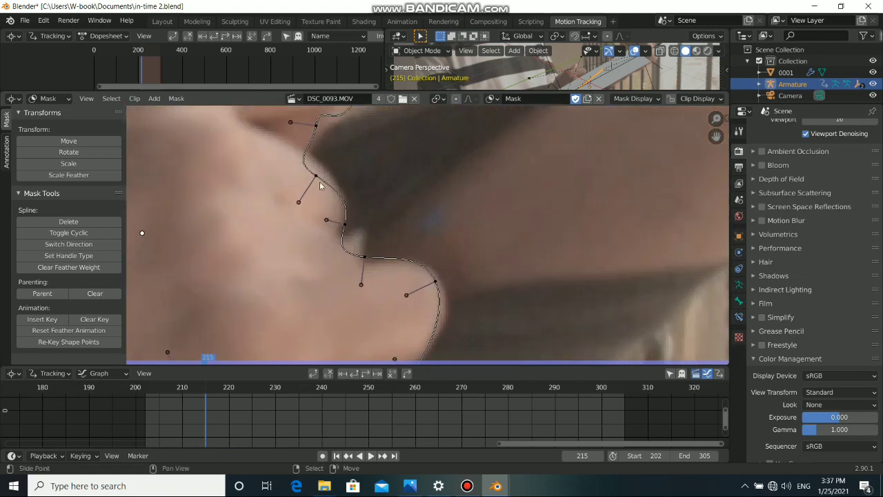
left_click_drag(320, 185, 316, 161)
left_click_drag(345, 225, 339, 220)
left_click_drag(367, 265, 369, 260)
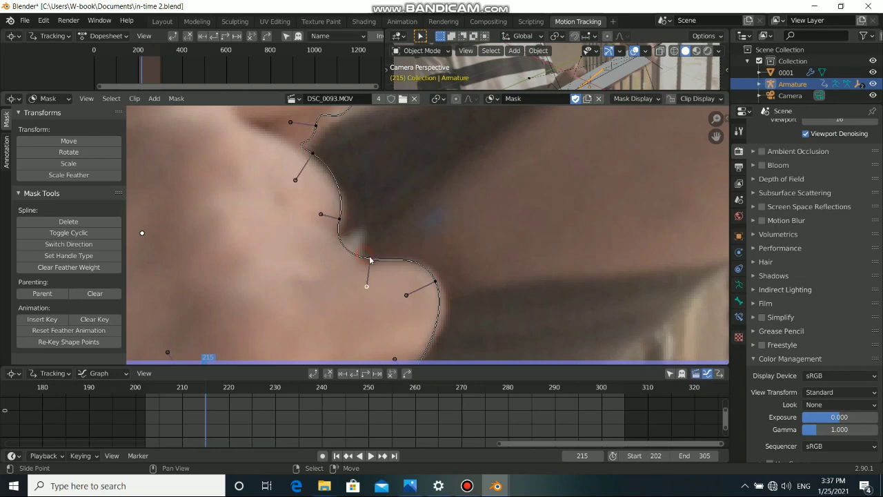
left_click_drag(430, 281, 436, 287)
scroll(366, 254, "down", 3)
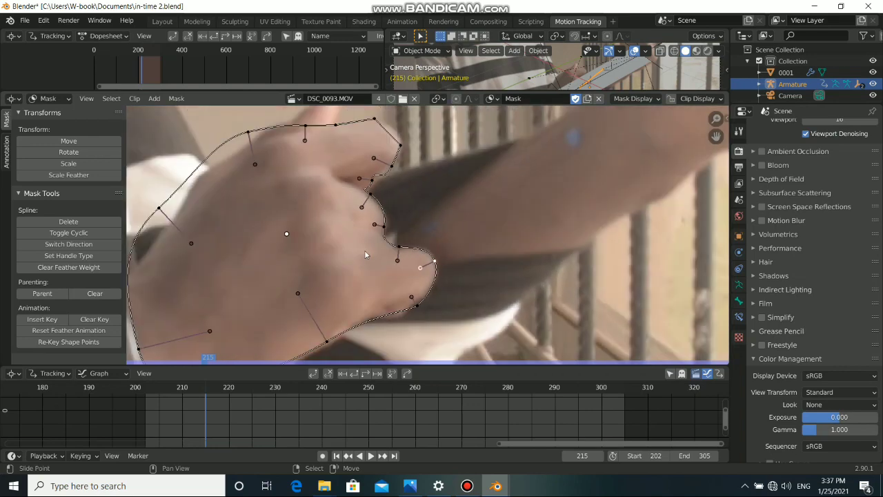
scroll(387, 203, "down", 3)
scroll(402, 172, "up", 3)
scroll(406, 179, "down", 3)
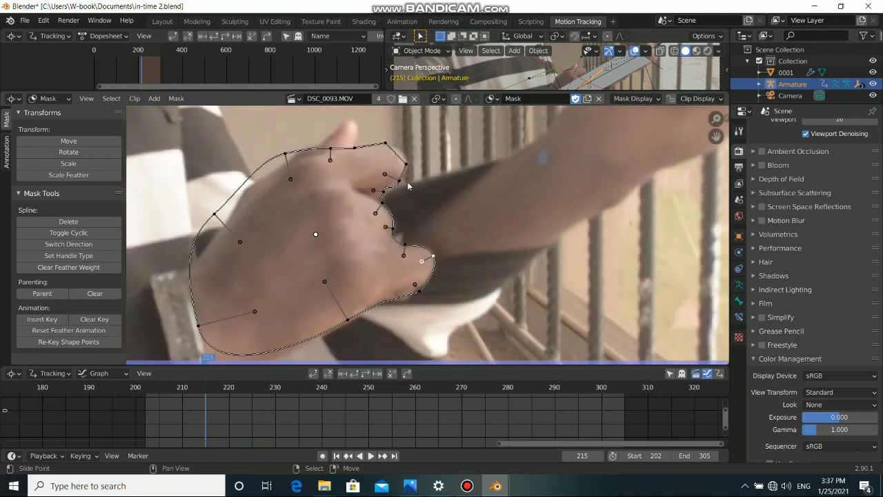
Rename the mask drawn around the hand as hand.
scroll(417, 197, "down", 1)
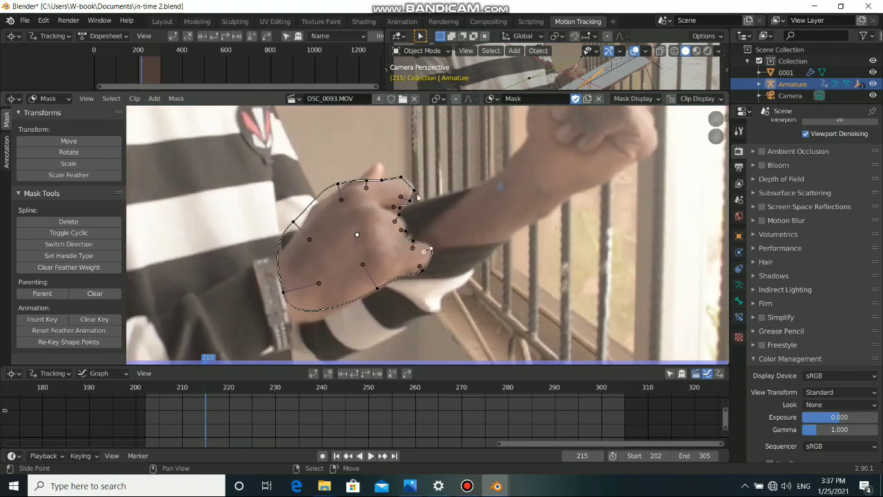
left_click(527, 100)
type("han")
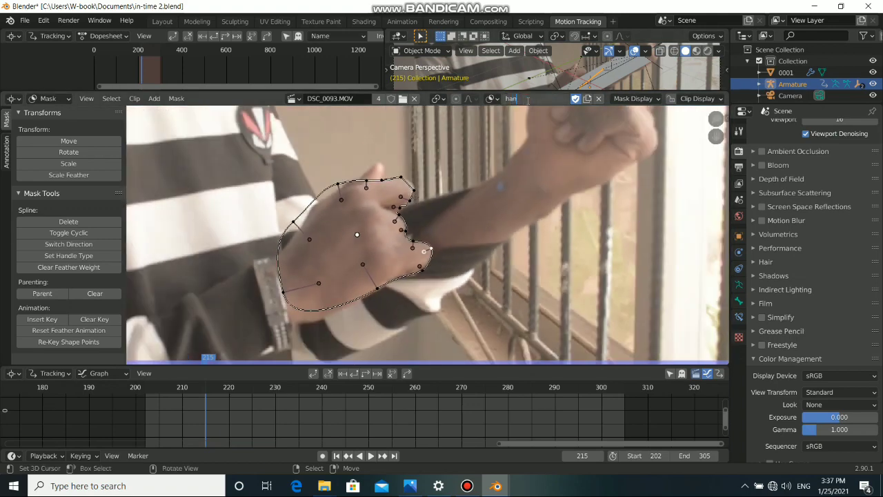
type("d")
key("Return")
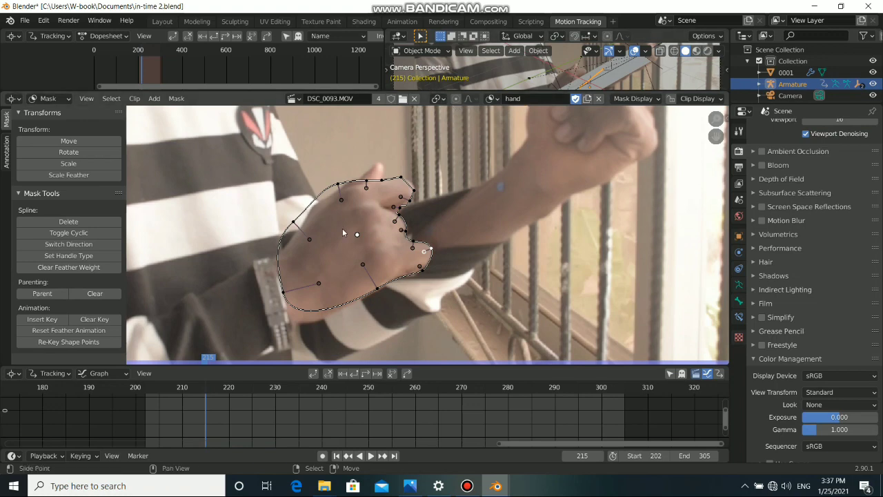
In the Compositing workspace, make room after the Screen node and insert an Alpha Over node between it and the final Color Correction node.
left_click(489, 22)
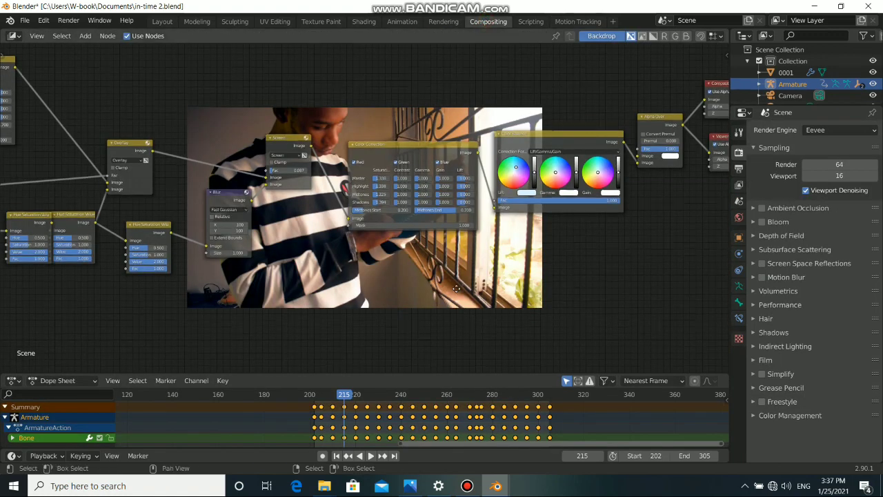
middle_click_drag(270, 235, 388, 212)
left_click_drag(421, 151, 432, 178)
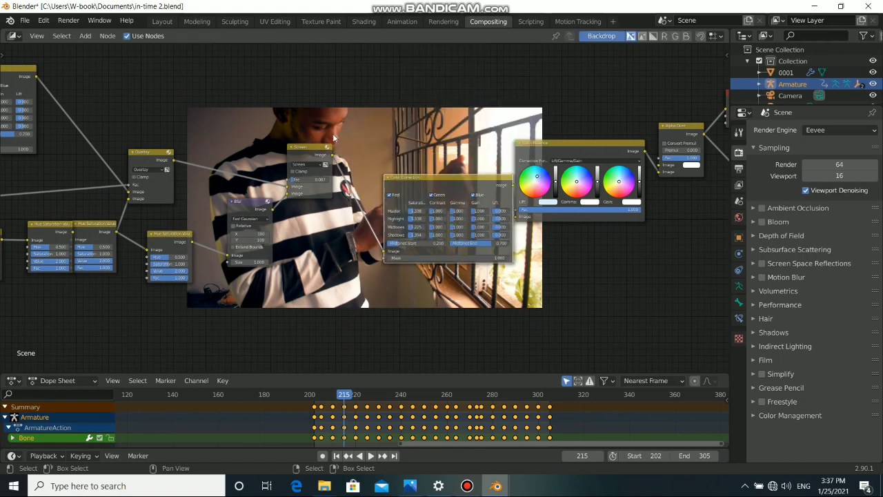
left_click(309, 147)
left_click_drag(310, 147, 300, 151)
middle_click_drag(345, 215, 376, 186)
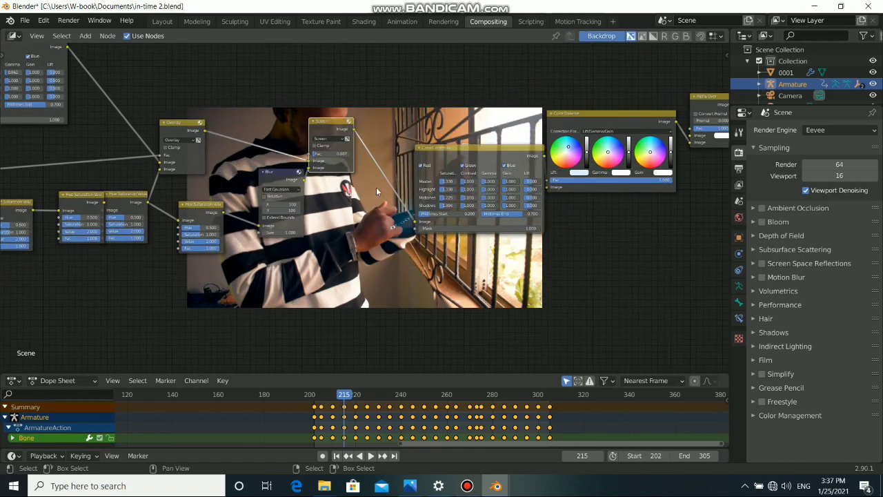
key("shift+a")
mouse_move(380, 203)
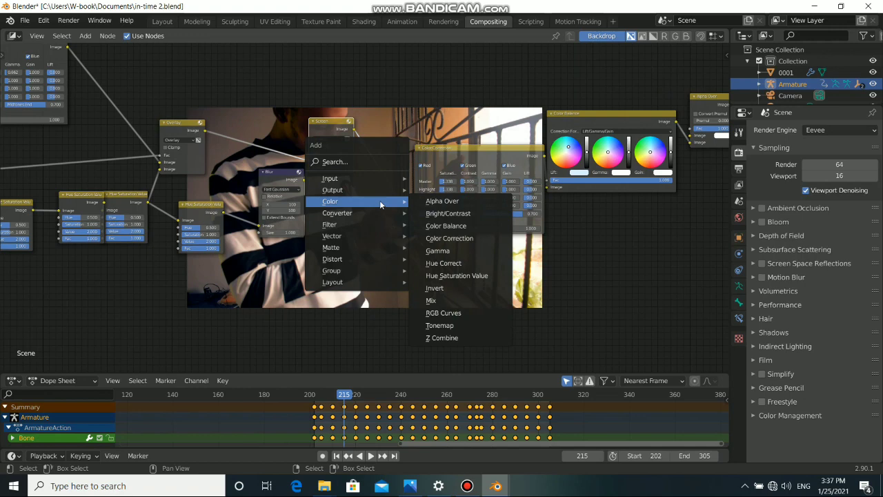
left_click(442, 201)
left_click(402, 170)
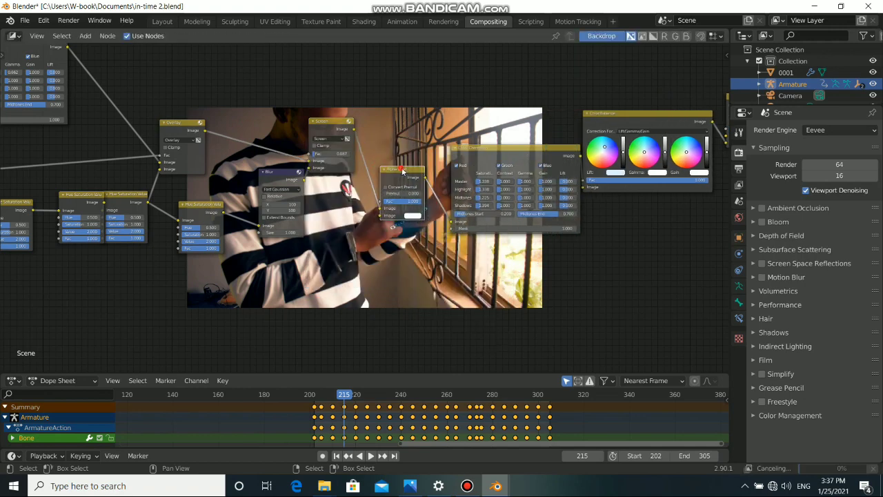
Move the footage's Color Correction node closer and connect its image output to the second image input of the new Alpha Over node.
middle_click_drag(328, 250, 411, 277)
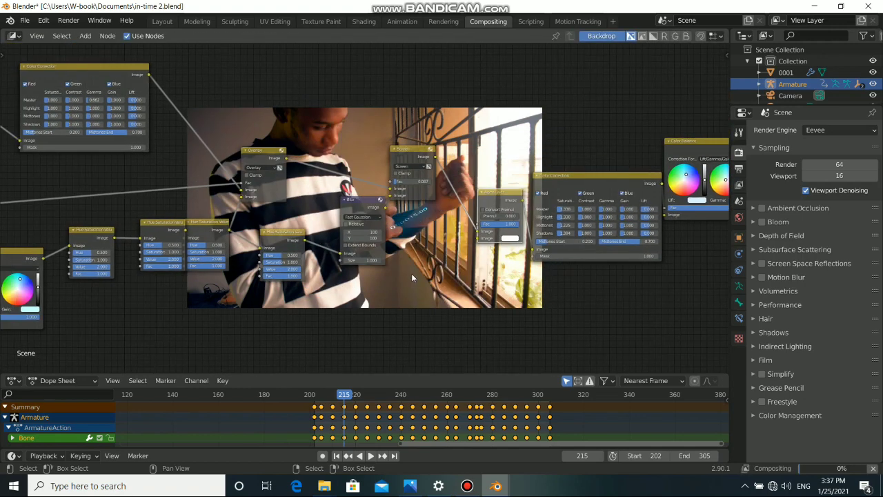
scroll(204, 148, "down", 2)
left_click_drag(185, 108, 387, 92)
scroll(400, 77, "up", 1)
scroll(400, 77, "up", 2)
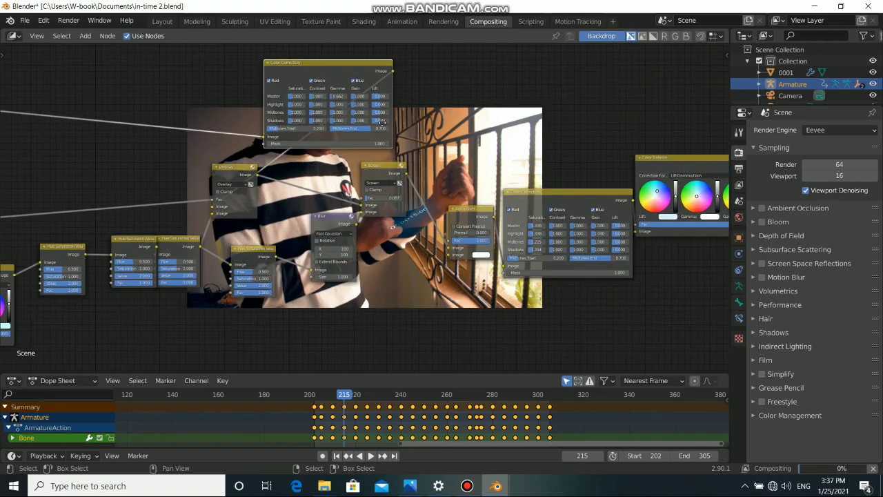
left_click_drag(347, 86, 402, 268)
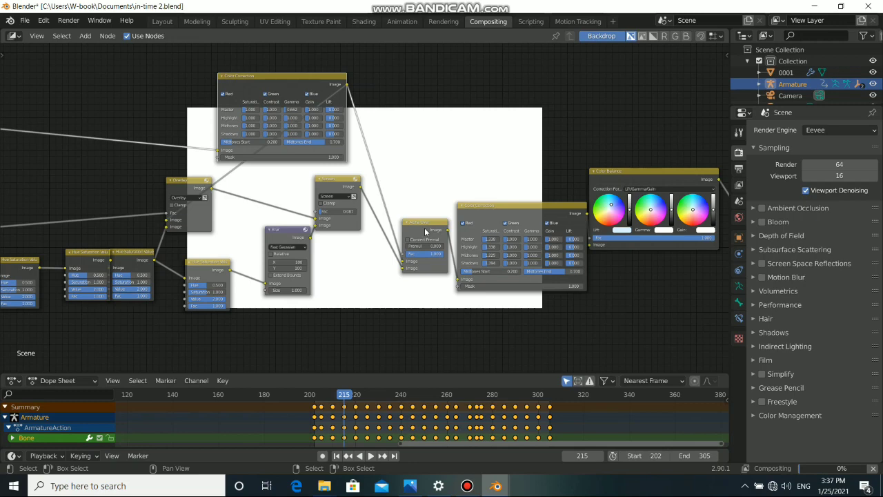
middle_click_drag(405, 222, 428, 173)
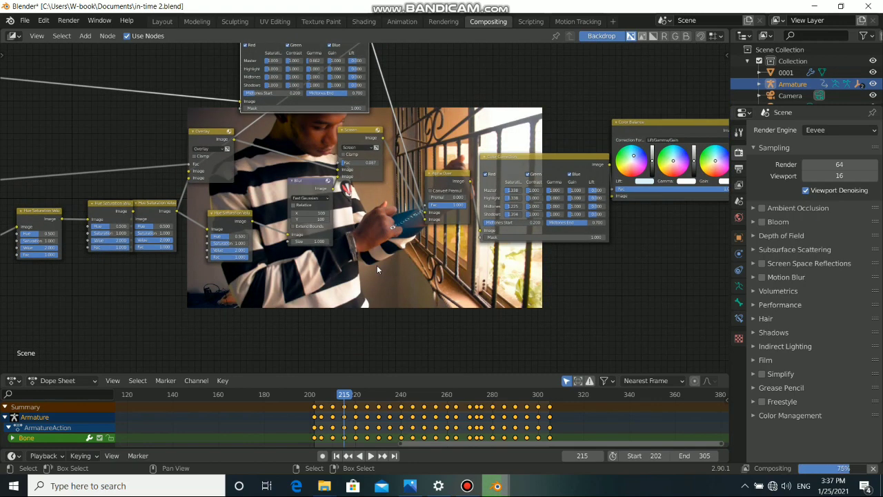
Add a Mask input node below the Blur node and assign the hand mask to it.
key("shift+a")
mouse_move(363, 245)
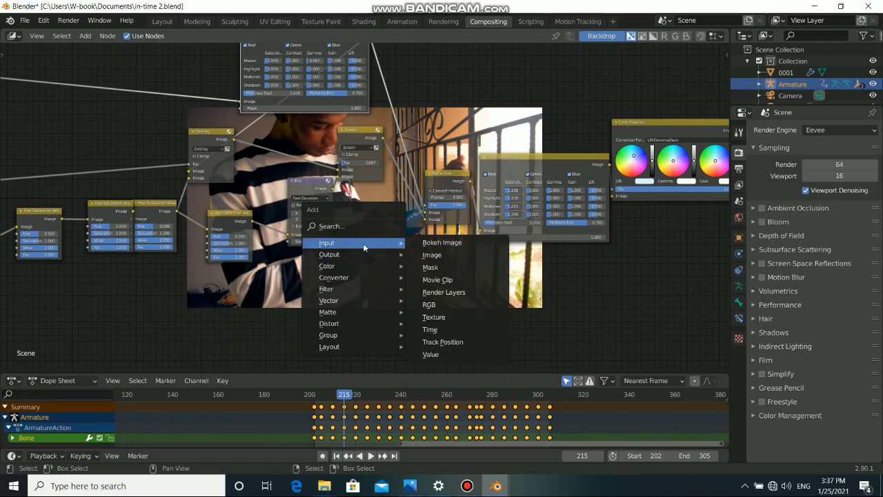
left_click(441, 268)
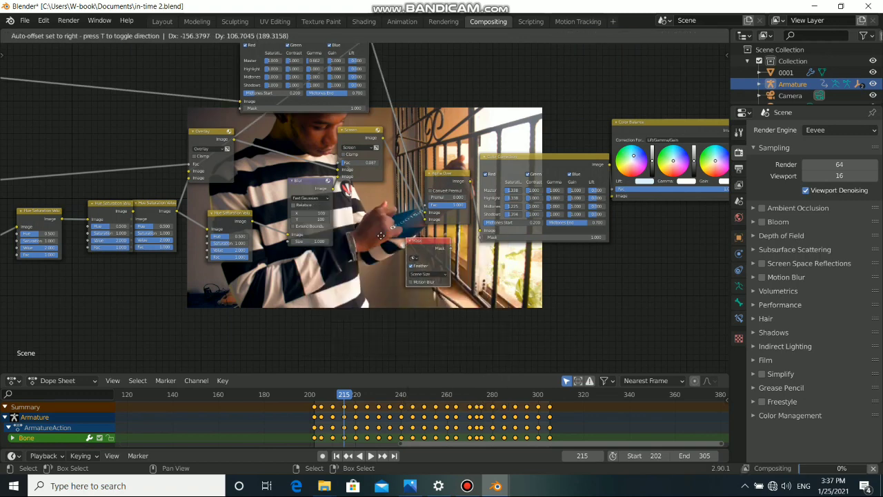
left_click(345, 272)
scroll(331, 290, "up", 2)
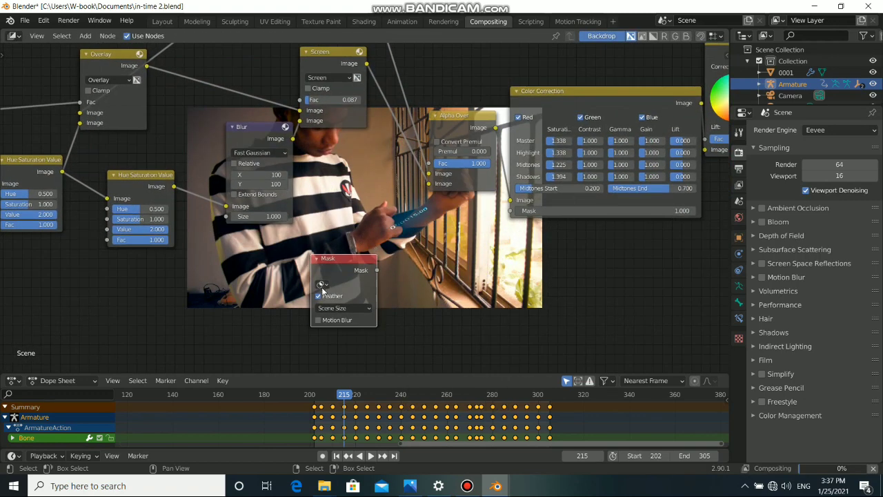
left_click(321, 284)
left_click(331, 301)
left_click_drag(320, 268, 304, 267)
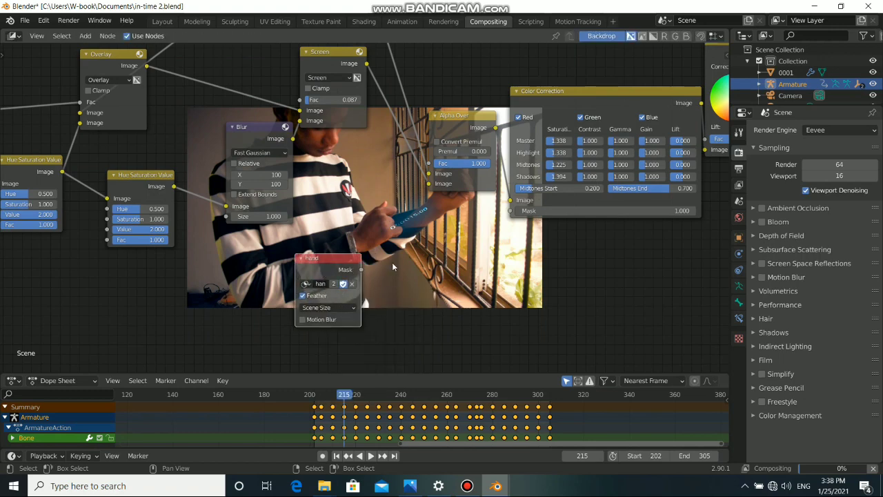
Connect the hand mask output to the Fac input of the new Alpha Over node and enlarge the backdrop to check the hand.
mouse_move(361, 269)
left_mouse_down()
mouse_move(421, 162)
mouse_move(429, 163)
mouse_move(364, 263)
mouse_move(366, 253)
left_mouse_up()
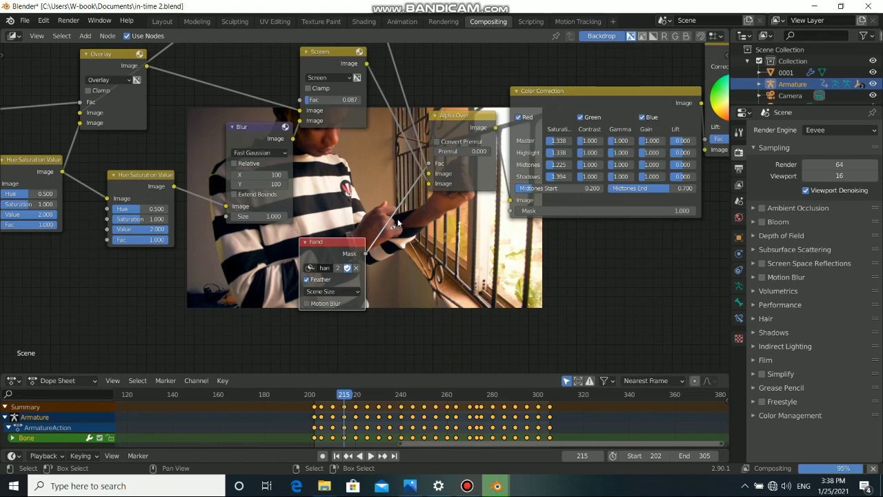
key("alt+v")
key("alt+v")
key("alt+v")
key("alt+v")
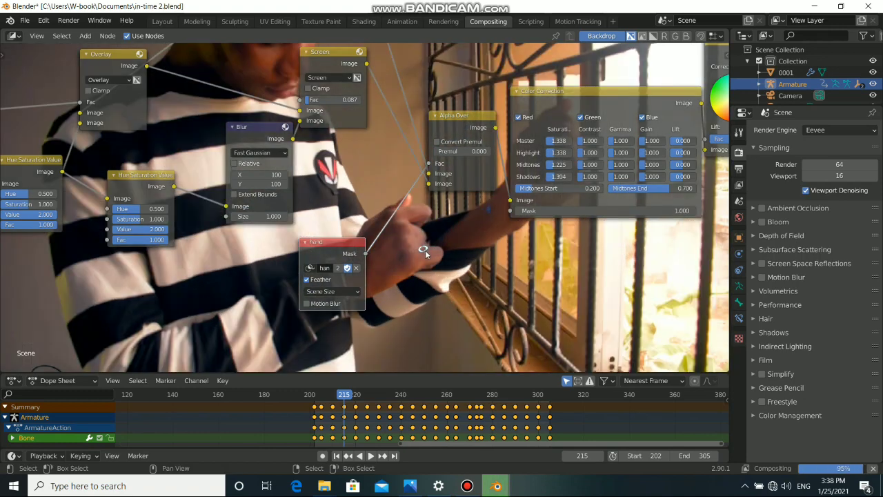
Shift the hand mask node back and insert an Invert node on its link to the Alpha Over node.
key("g")
left_click(344, 262)
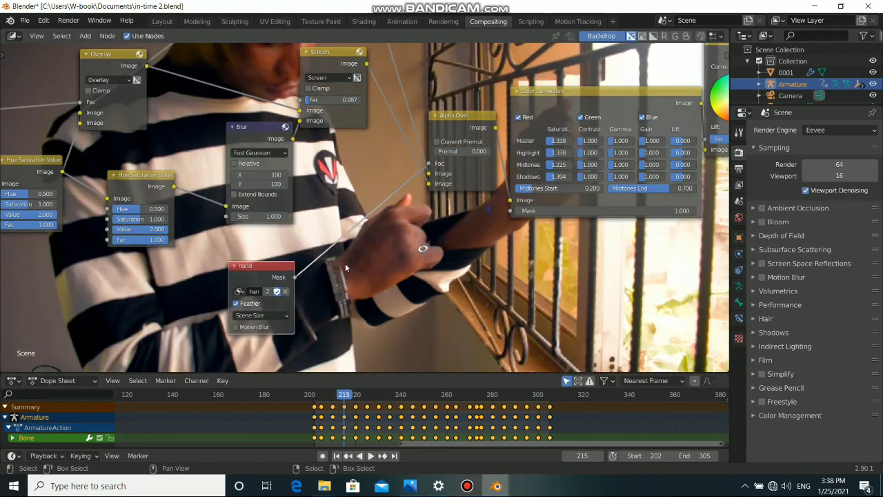
key("shift+a")
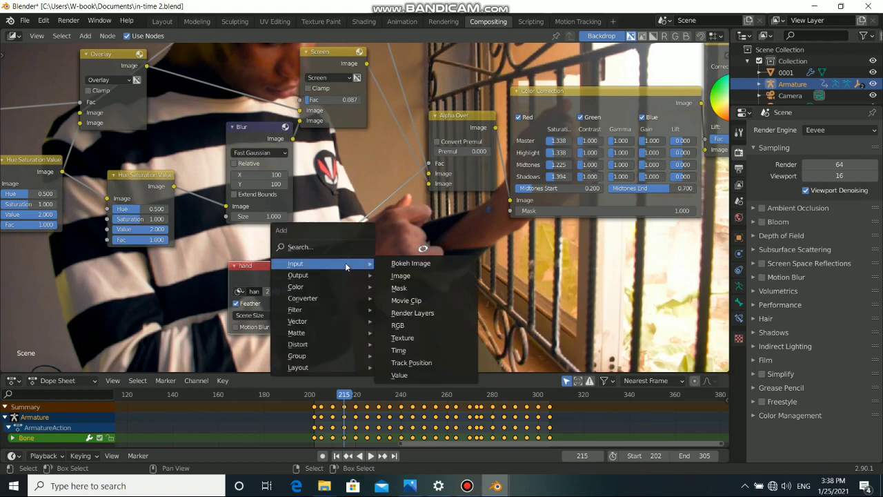
mouse_move(308, 289)
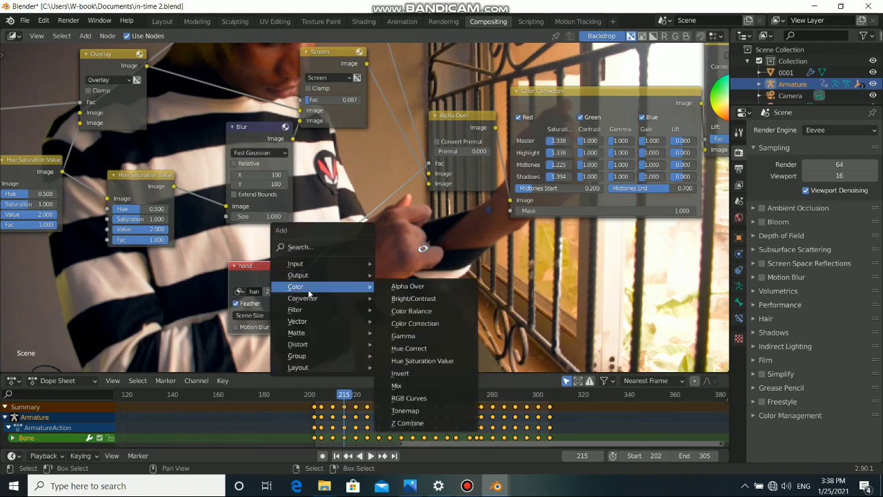
left_click(400, 373)
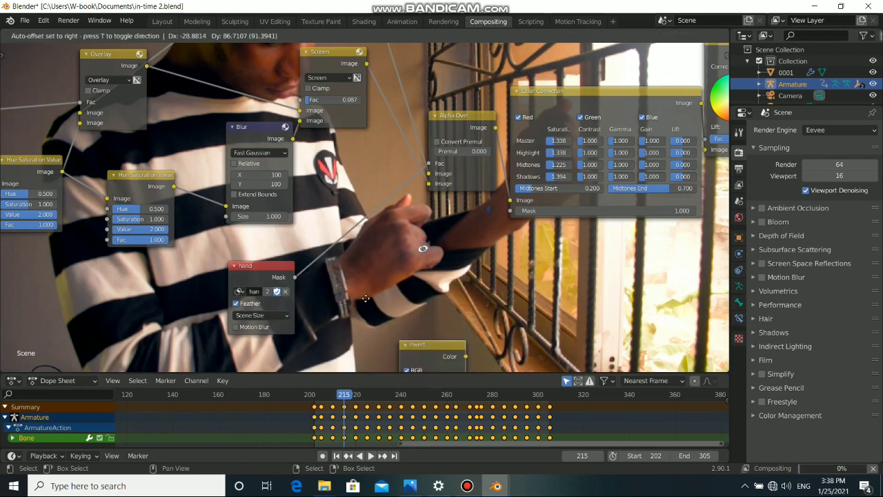
left_click(312, 236)
left_click_drag(358, 238, 340, 229)
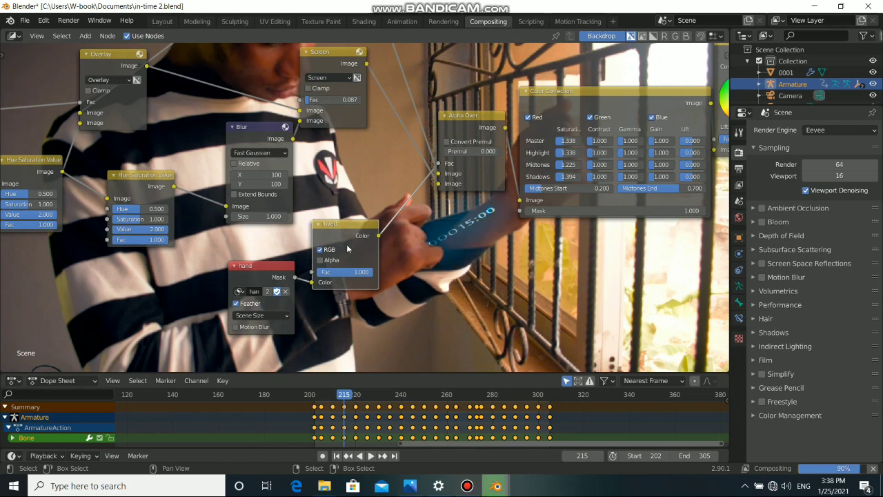
Insert a Blur node between the hand mask and the Invert node, with its type set to Fast Gaussian.
left_click_drag(263, 265, 195, 278)
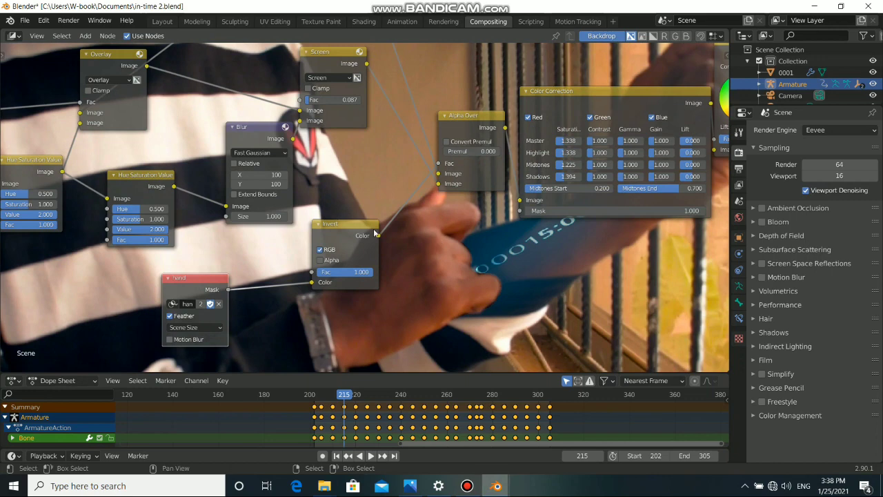
left_click_drag(302, 299, 316, 282)
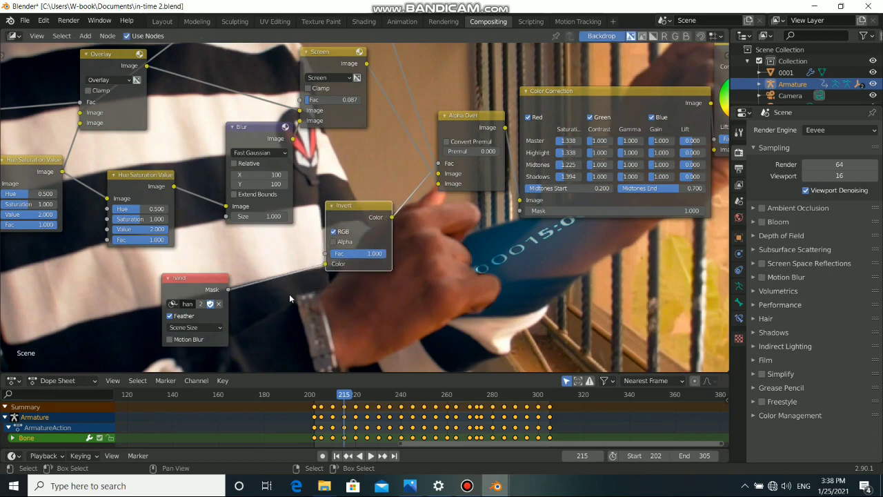
key("shift+a")
mouse_move(289, 296)
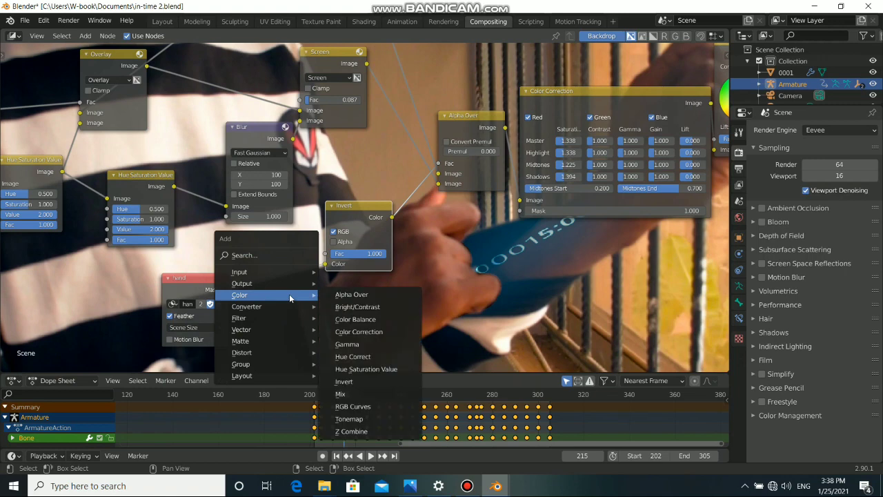
mouse_move(242, 317)
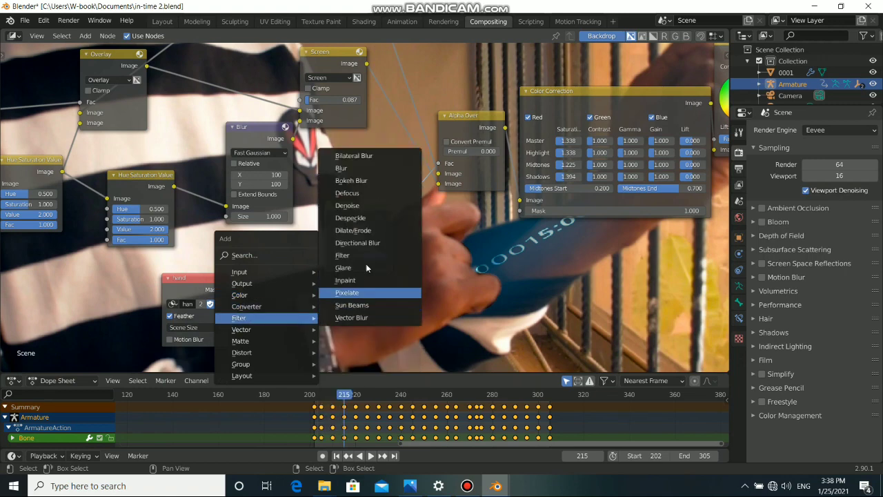
left_click(341, 168)
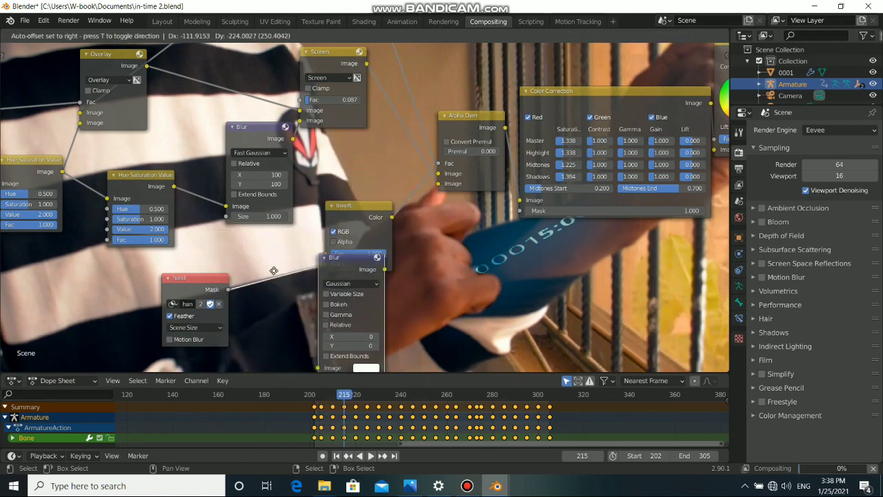
left_click(262, 243)
left_click(295, 274)
left_click(303, 332)
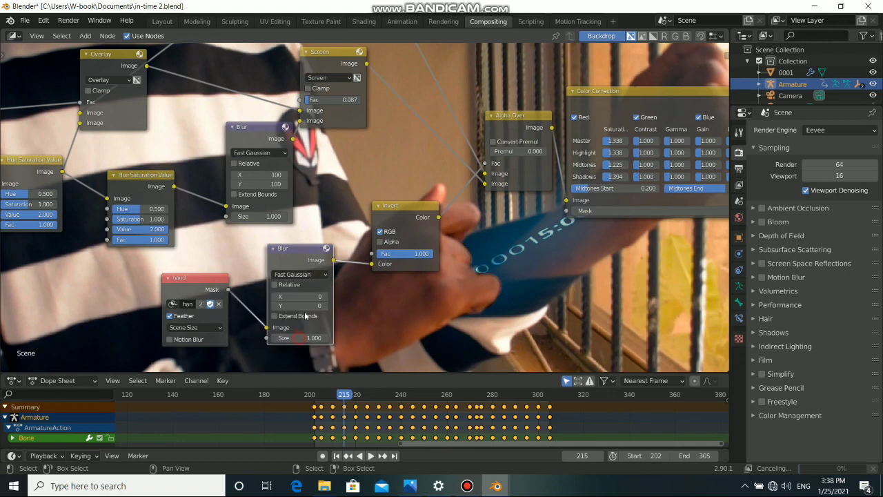
Set the mask Blur node's X and Y values to 3.
left_click(321, 279)
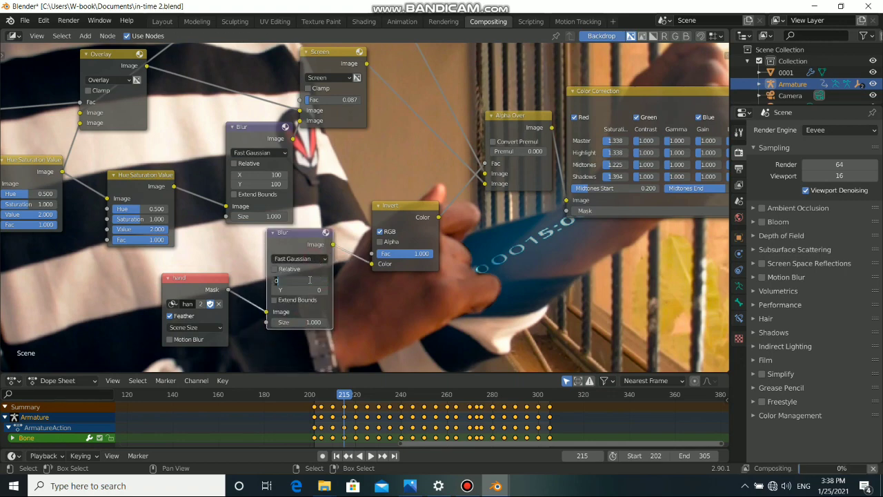
type("3")
key("Return")
left_click(308, 289)
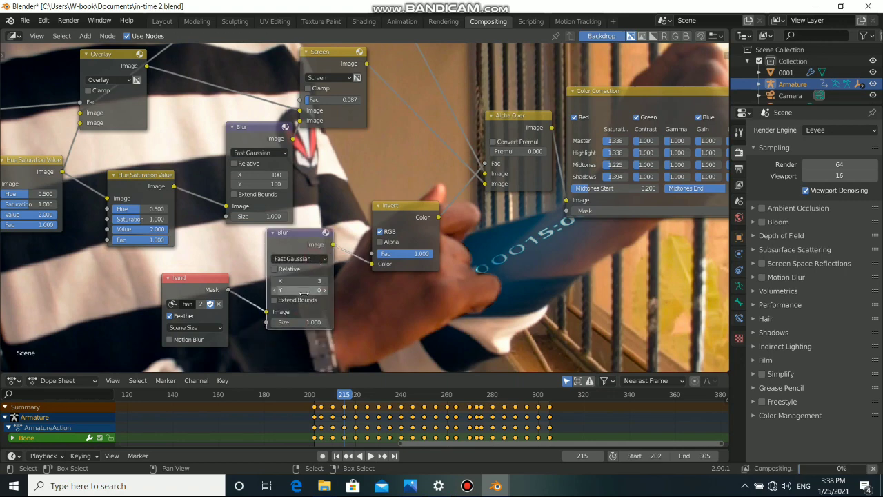
type("3")
key("Return")
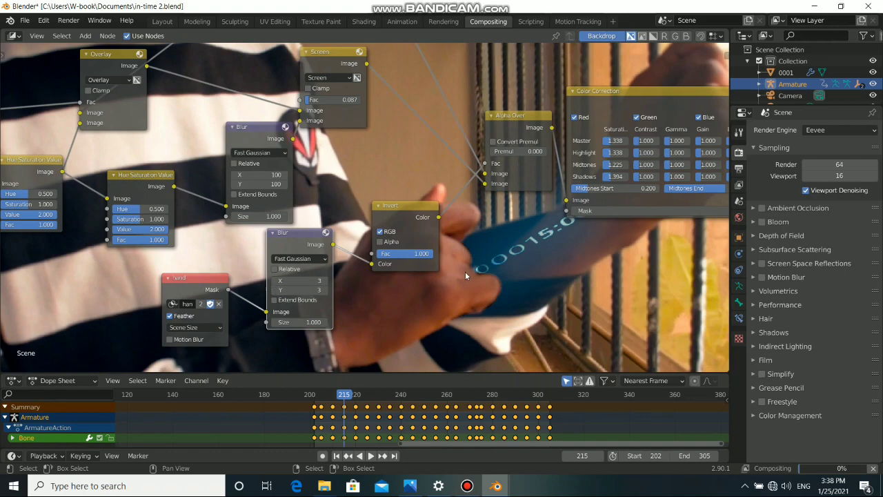
Shrink the backdrop and space out the final Color Correction and Color Balance nodes by moving them closer to the output nodes.
middle_click_drag(500, 326, 433, 266)
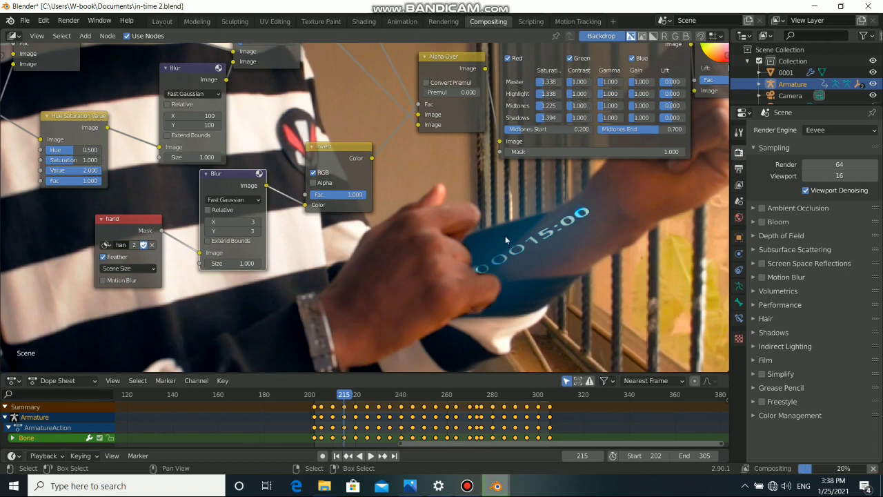
scroll(504, 241, "down", 4)
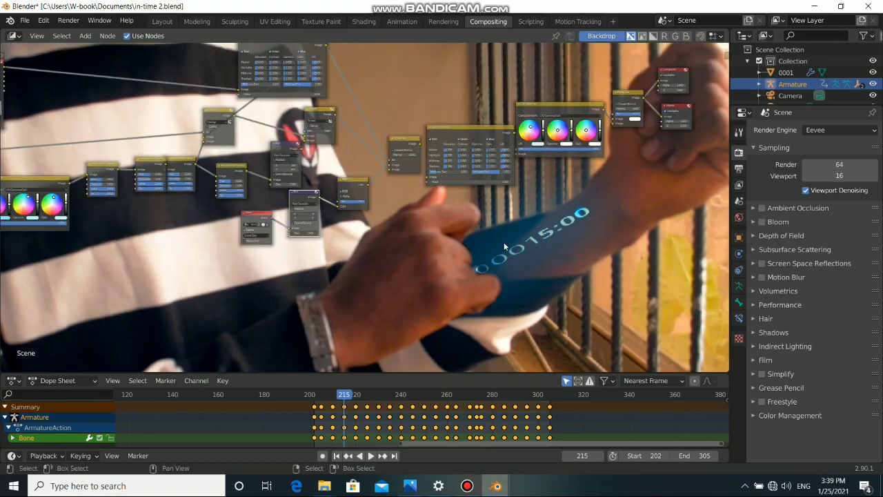
scroll(503, 244, "down", 2)
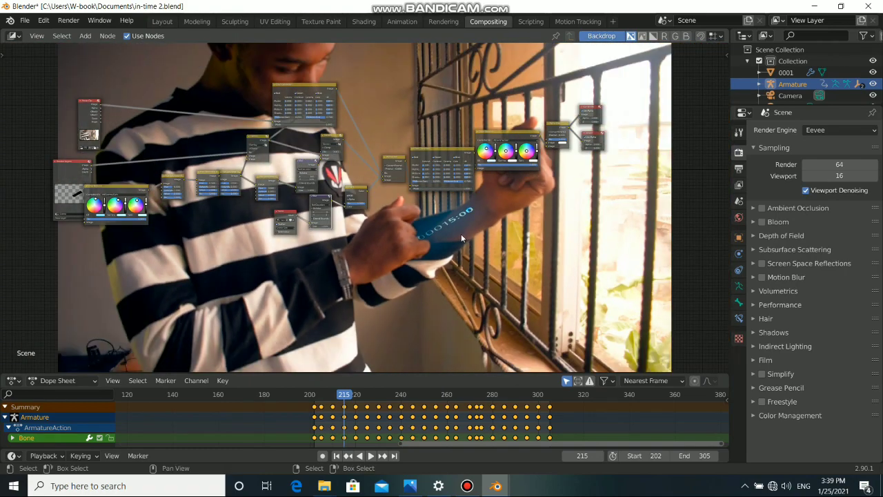
key("v")
middle_click_drag(467, 207, 421, 247)
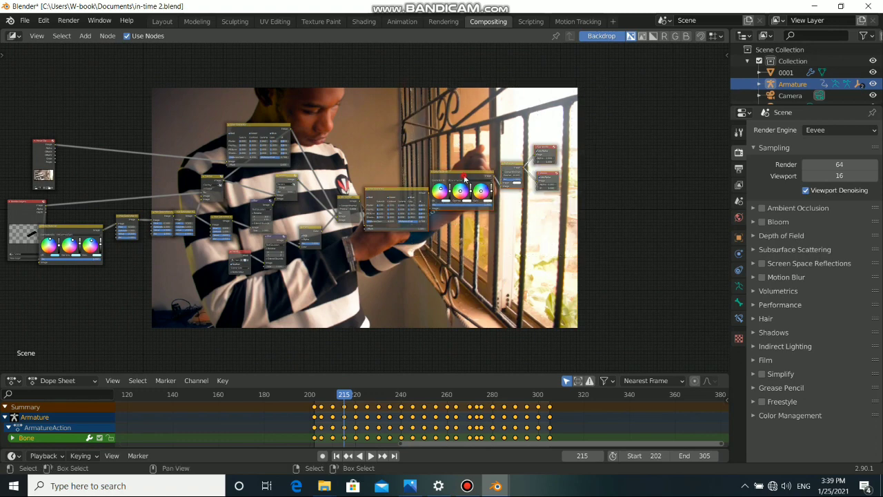
left_click_drag(465, 176, 505, 176)
left_click_drag(454, 190, 444, 184)
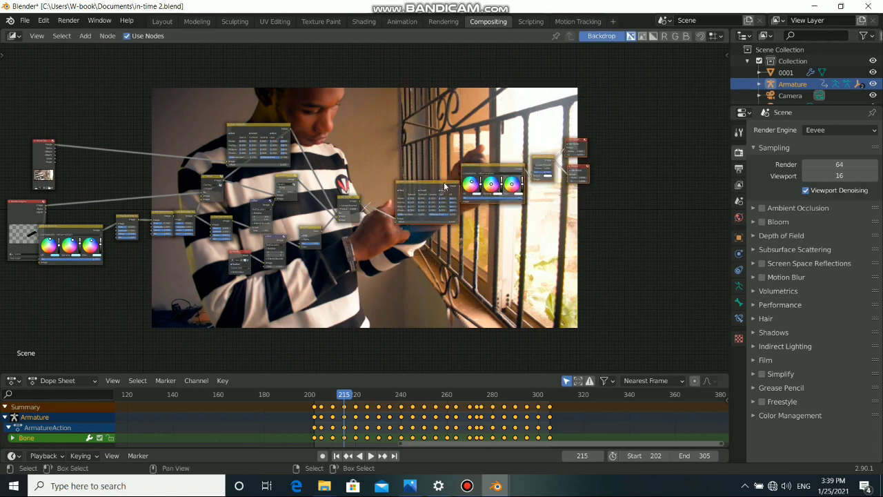
left_click(444, 184)
middle_click_drag(454, 251, 454, 181)
middle_click_drag(374, 196, 445, 264)
mouse_move(264, 259)
middle_mouse_down()
mouse_move(333, 273)
mouse_move(306, 286)
mouse_move(269, 268)
middle_mouse_up()
middle_click_drag(476, 152, 438, 210)
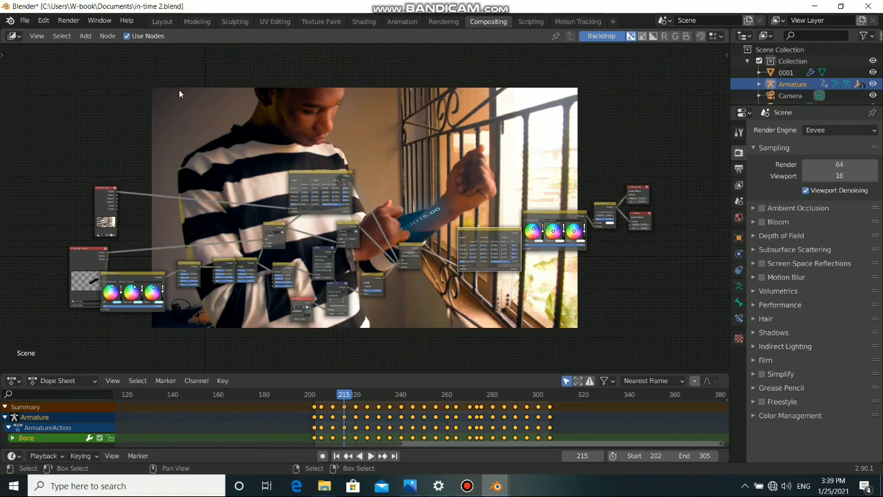